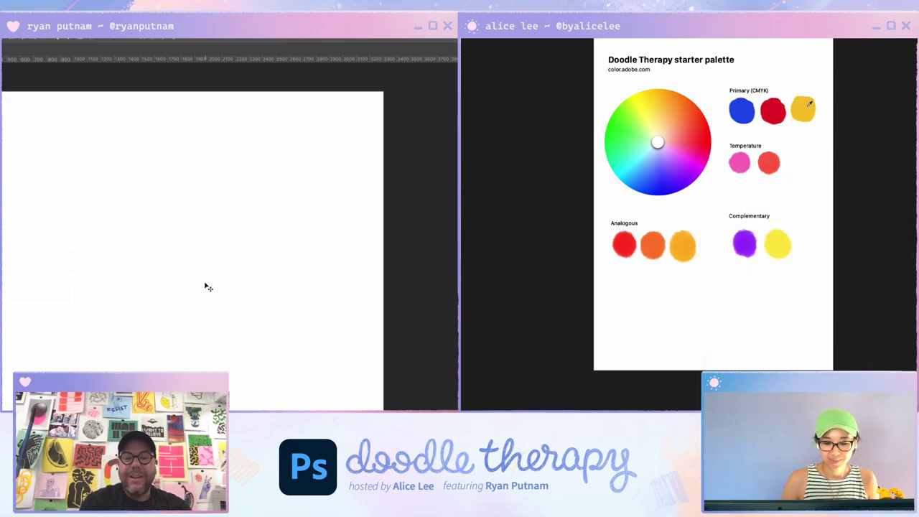
# Sample the primary blue and paint a round blue swatch below the Analogous row, with the tools shown.
pyautogui.keyDown('alt'); pyautogui.click(742, 110); pyautogui.keyUp('alt')
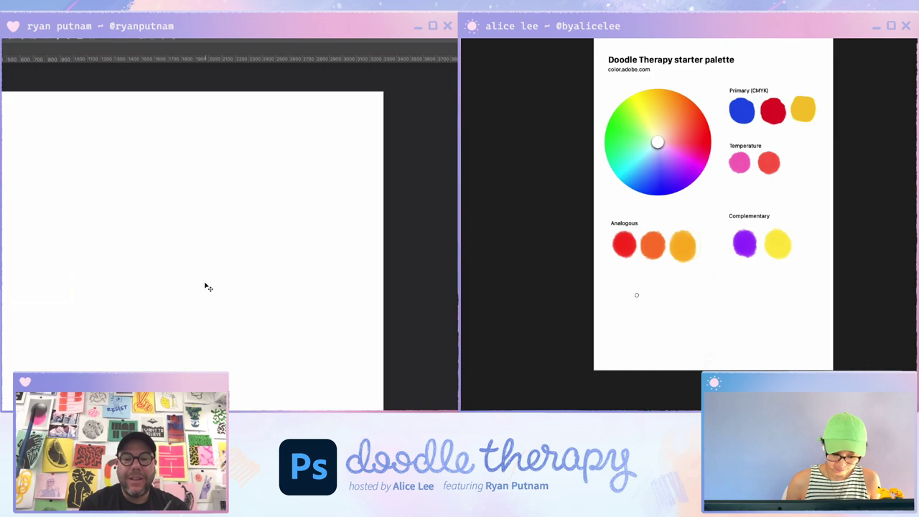
pyautogui.moveTo(631, 318); pyautogui.dragTo(626, 316)
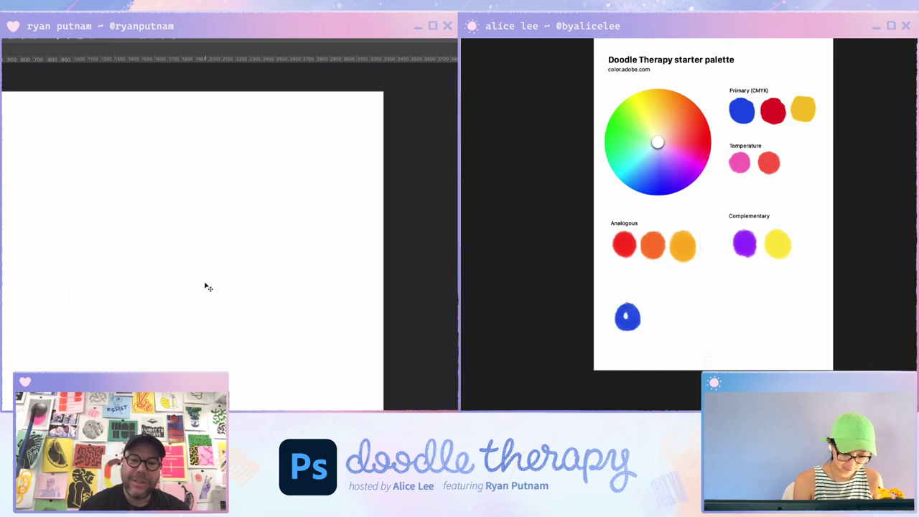
pyautogui.press('Tab')
pyautogui.moveTo(739, 312)
pyautogui.mouseDown()
pyautogui.moveTo(818, 288)
pyautogui.moveTo(750, 309)
pyautogui.mouseUp()
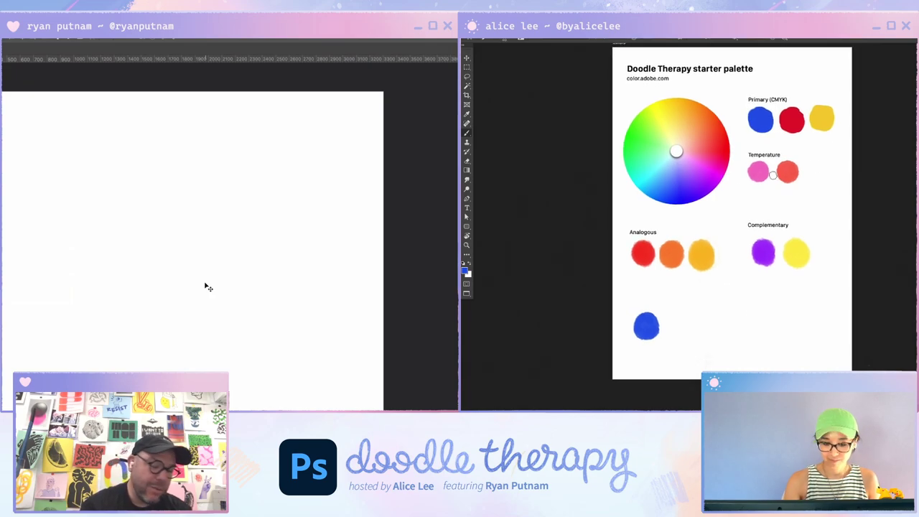
# Sample light blue from the color wheel and paint a filled round swatch beside the new blue one.
pyautogui.click(662, 181)
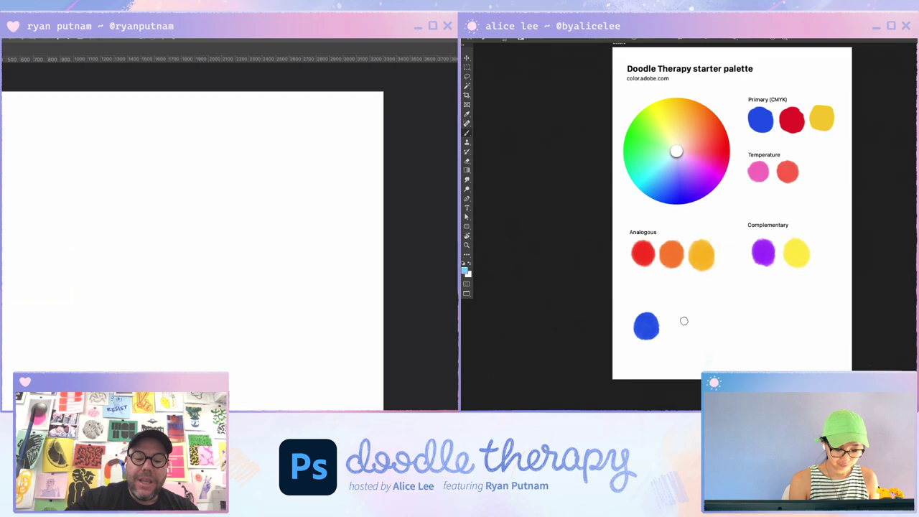
pyautogui.moveTo(679, 327); pyautogui.dragTo(686, 320)
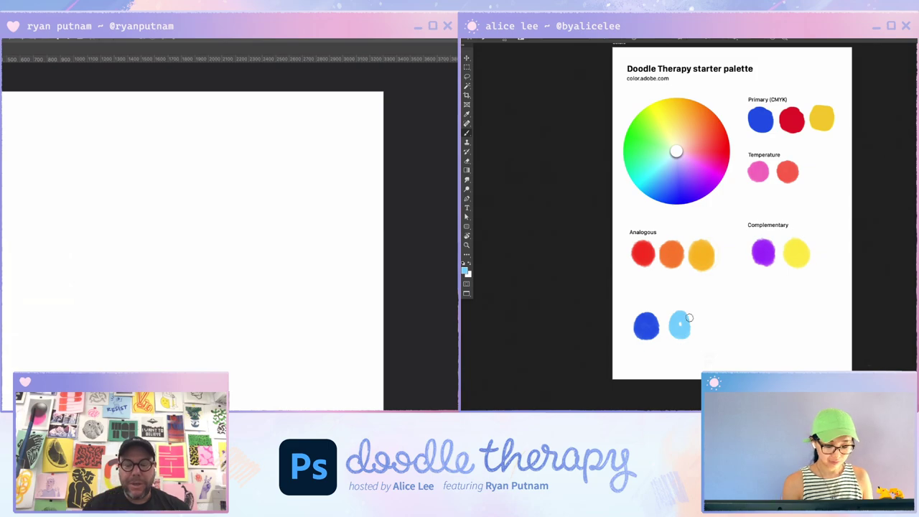
pyautogui.press('g')
pyautogui.moveTo(679, 320)
pyautogui.mouseDown()
pyautogui.moveTo(678, 331)
pyautogui.moveTo(689, 327)
pyautogui.mouseUp()
pyautogui.hotkey('ctrl', 'z')
pyautogui.press('b')
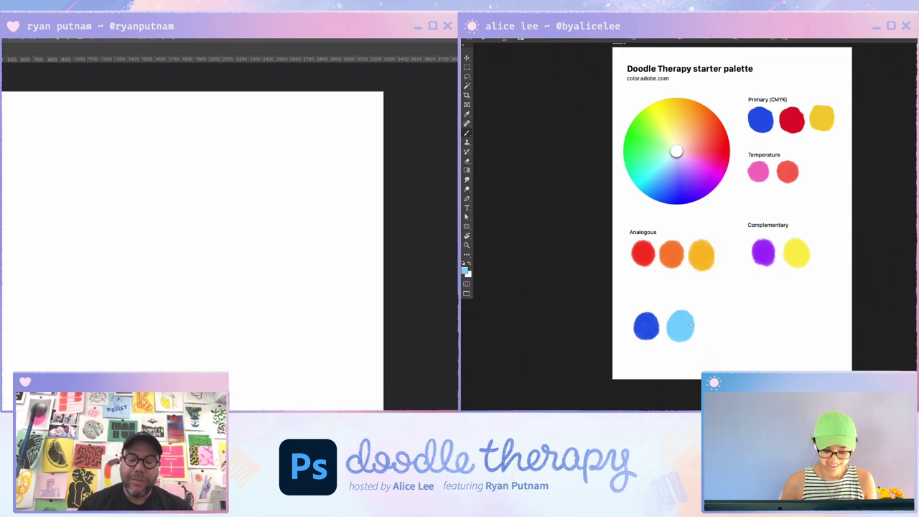
# Sample coral red from the color wheel, paint it as the third swatch in the new row, and select that swatch.
pyautogui.keyDown('alt'); pyautogui.click(794, 119); pyautogui.keyUp('alt')
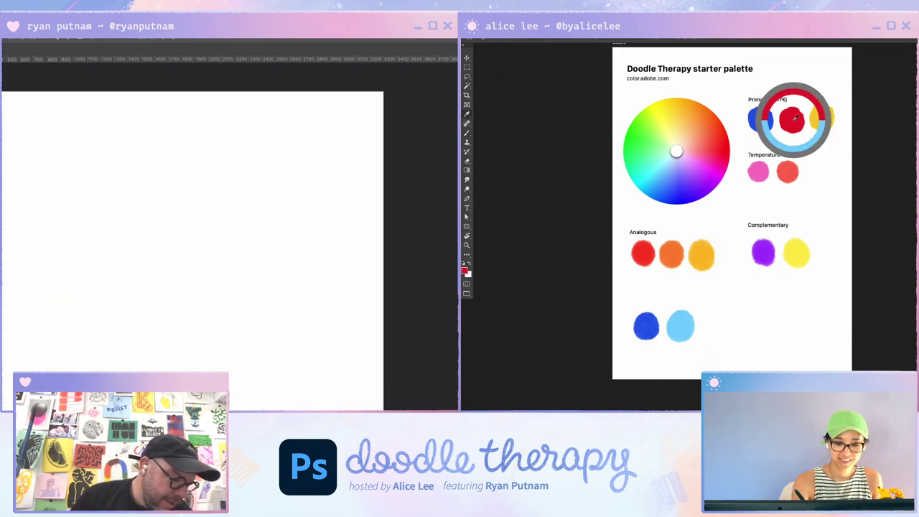
pyautogui.moveTo(698, 147); pyautogui.dragTo(709, 139)
pyautogui.moveTo(709, 324); pyautogui.dragTo(719, 329)
pyautogui.press('w')
pyautogui.click(716, 326)
pyautogui.press('v')
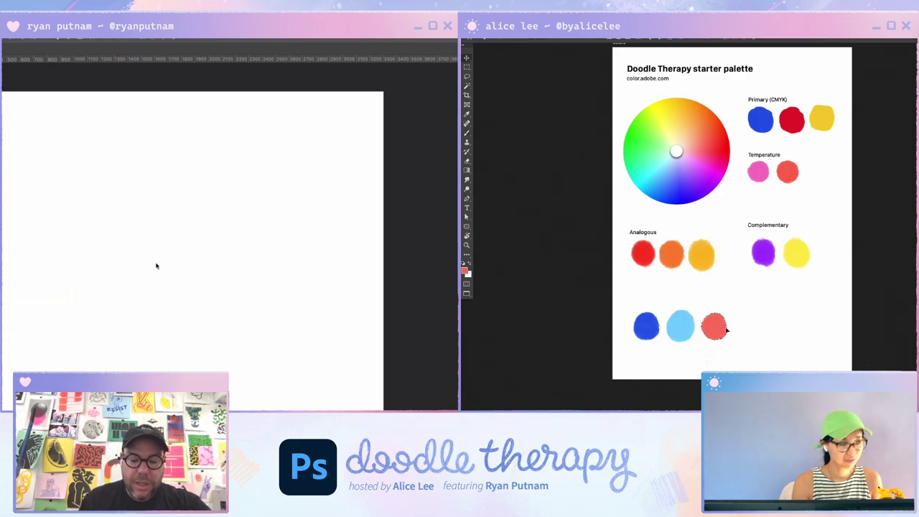
pyautogui.moveTo(133, 267); pyautogui.dragTo(242, 237)
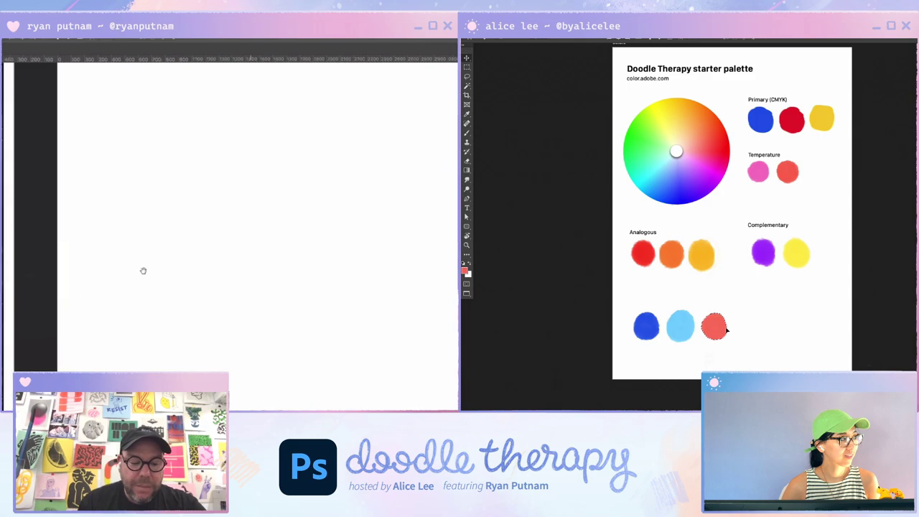
pyautogui.moveTo(108, 275); pyautogui.dragTo(296, 297)
pyautogui.moveTo(248, 278); pyautogui.dragTo(274, 313)
pyautogui.hscroll(-4, 181, 298)
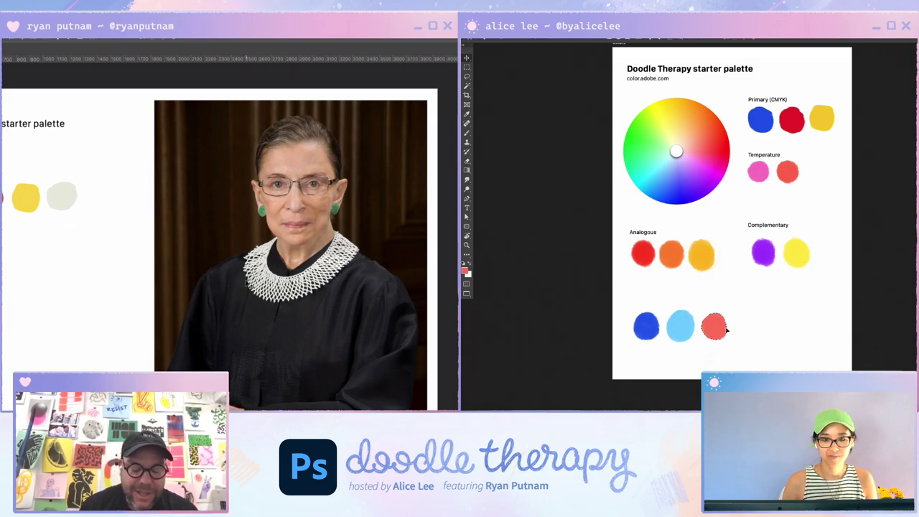
# Shift the selected coral swatch's hue to pink with a Hue/Saturation adjustment.
pyautogui.press('w')
pyautogui.hotkey('ctrl', 'u')
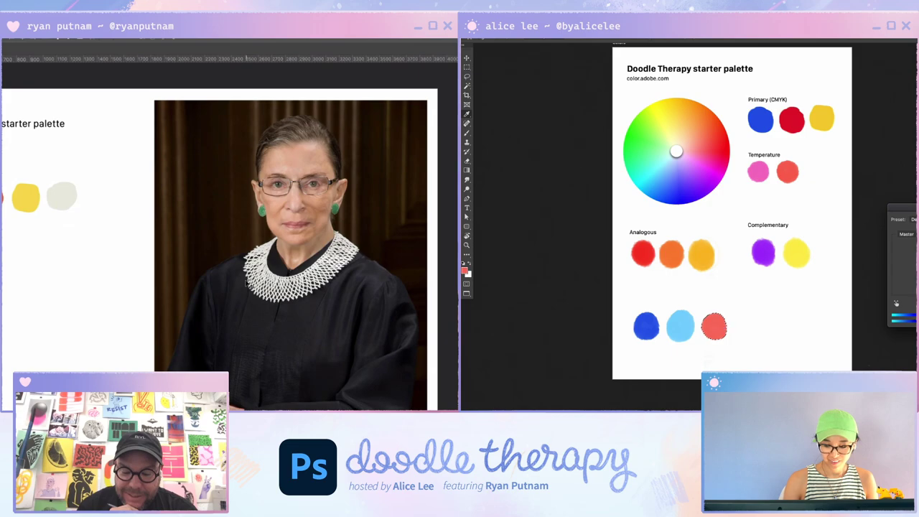
pyautogui.hotkey('shift', 'Down')
pyautogui.hotkey('shift', 'Down')
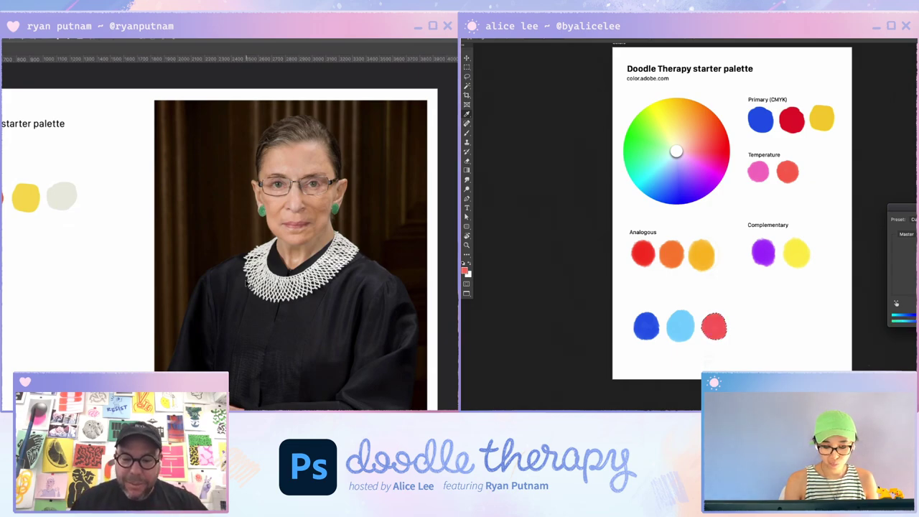
pyautogui.moveTo(327, 266); pyautogui.dragTo(158, 270)
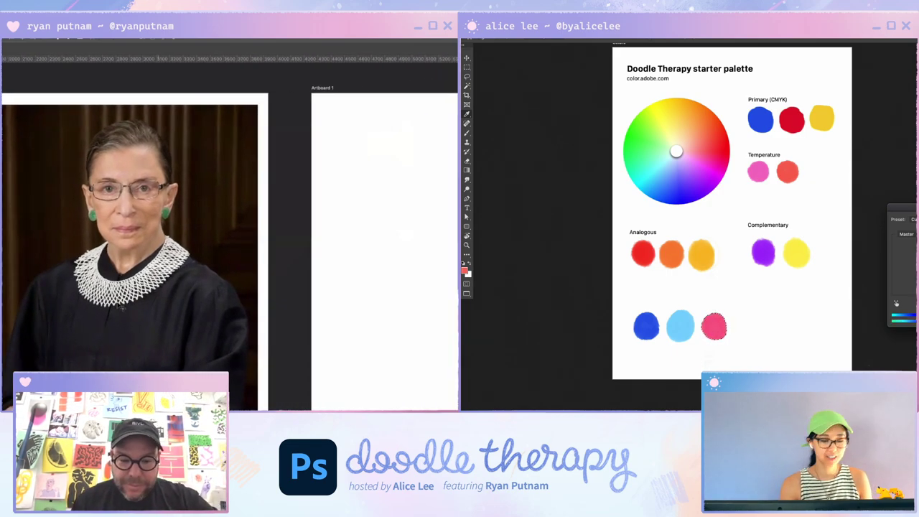
pyautogui.hscroll(10, 122, 308)
pyautogui.press('Return')
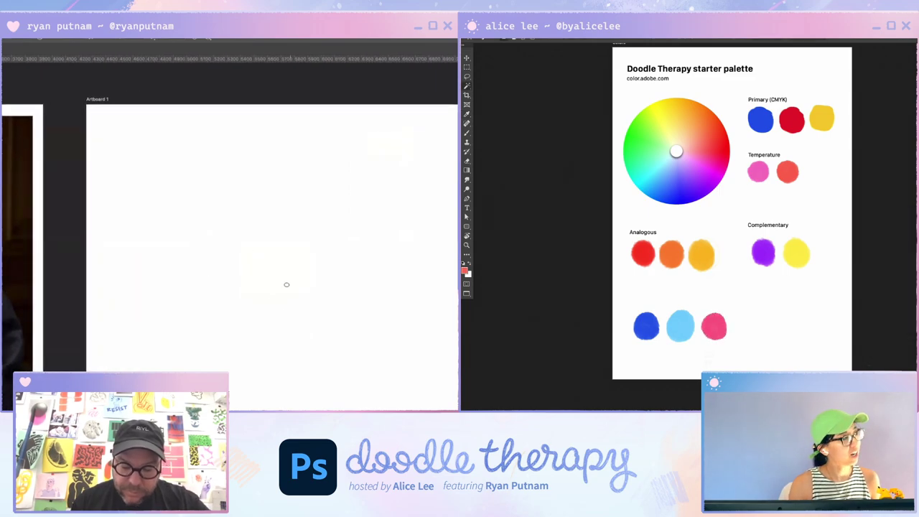
pyautogui.hscroll(3, 254, 292)
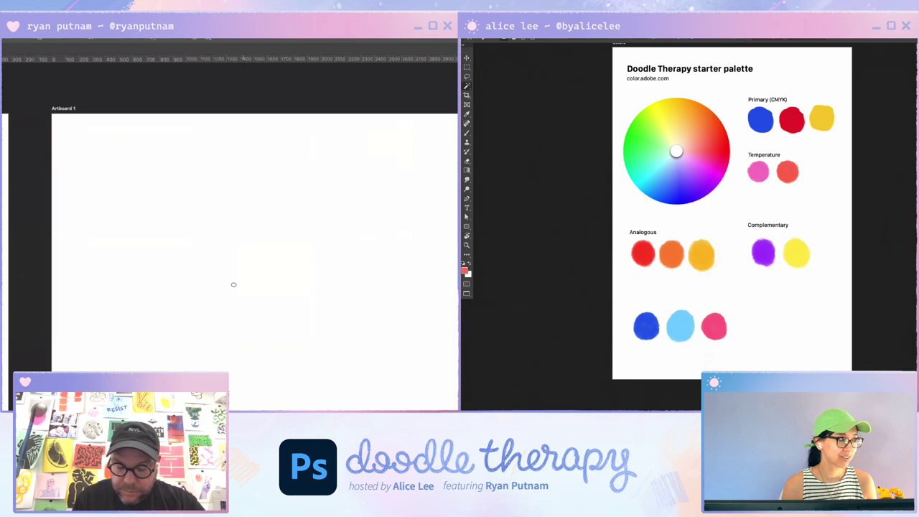
pyautogui.moveTo(243, 242); pyautogui.dragTo(285, 292)
pyautogui.hotkey('ctrl', 'z')
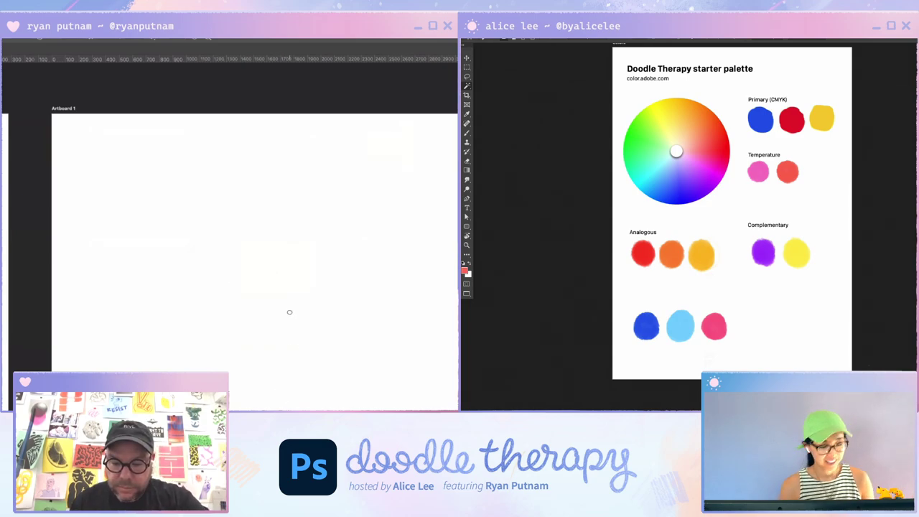
# Move the row of three new swatches slightly upward on the palette page.
pyautogui.press('v')
pyautogui.moveTo(292, 323); pyautogui.dragTo(209, 285)
pyautogui.moveTo(721, 329); pyautogui.dragTo(722, 323)
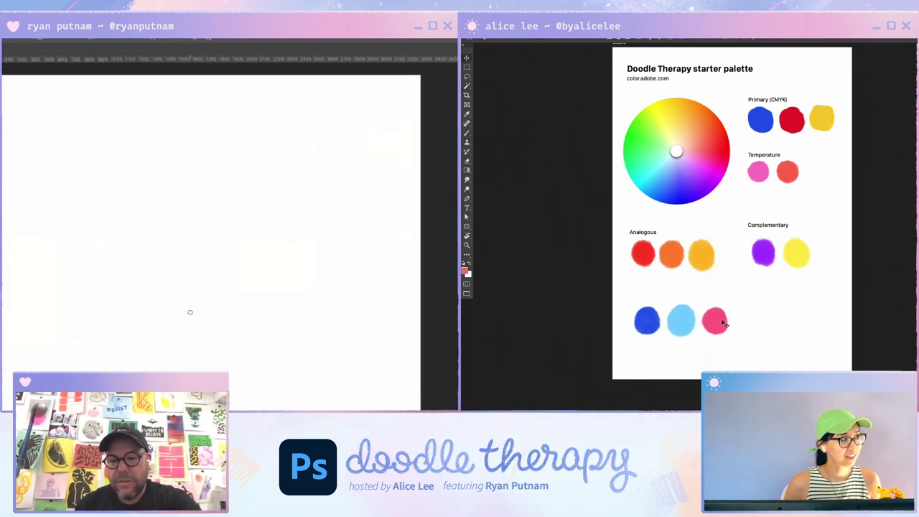
# Pick a light pink and paint it as the fourth swatch, beside the pink one.
pyautogui.hotkey('ctrl', '-')
pyautogui.press('i')
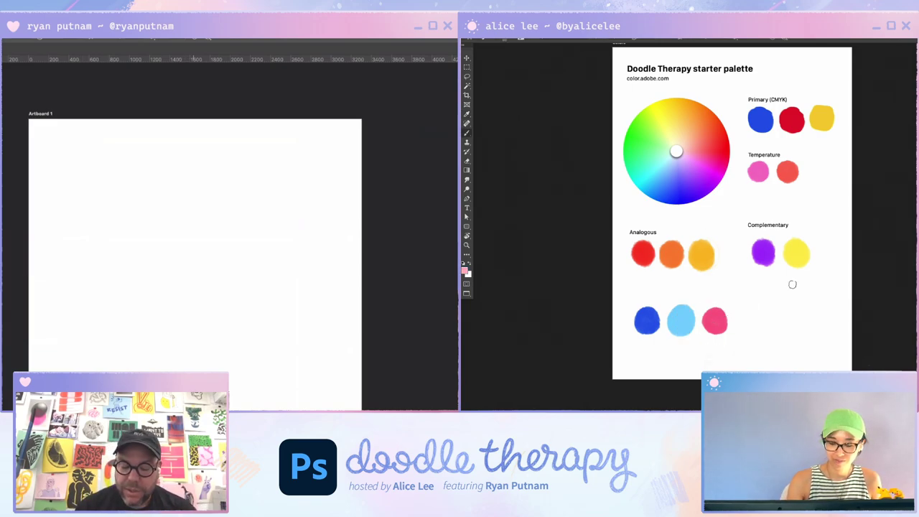
pyautogui.moveTo(738, 318); pyautogui.dragTo(748, 322)
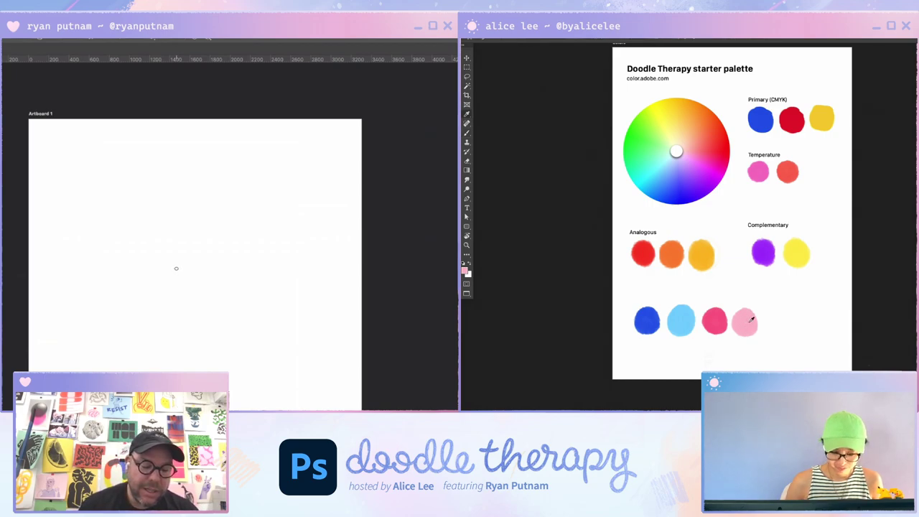
# Paint a golden yellow swatch at the new row's right end and a pale lavender one between it and light pink, sampling from the palette page.
pyautogui.keyDown('alt'); pyautogui.click(821, 110); pyautogui.keyUp('alt')
pyautogui.moveTo(669, 109)
pyautogui.mouseDown()
pyautogui.moveTo(662, 111)
pyautogui.moveTo(677, 113)
pyautogui.mouseUp()
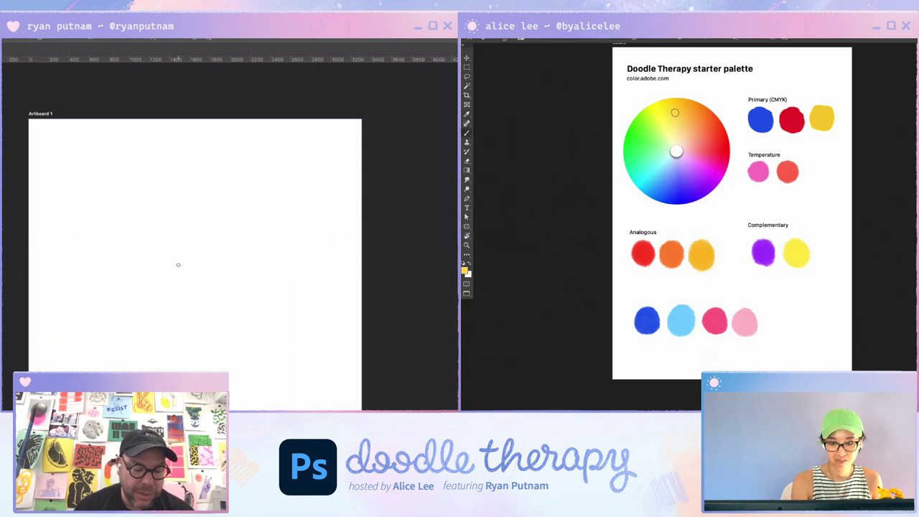
pyautogui.moveTo(819, 318); pyautogui.dragTo(824, 315)
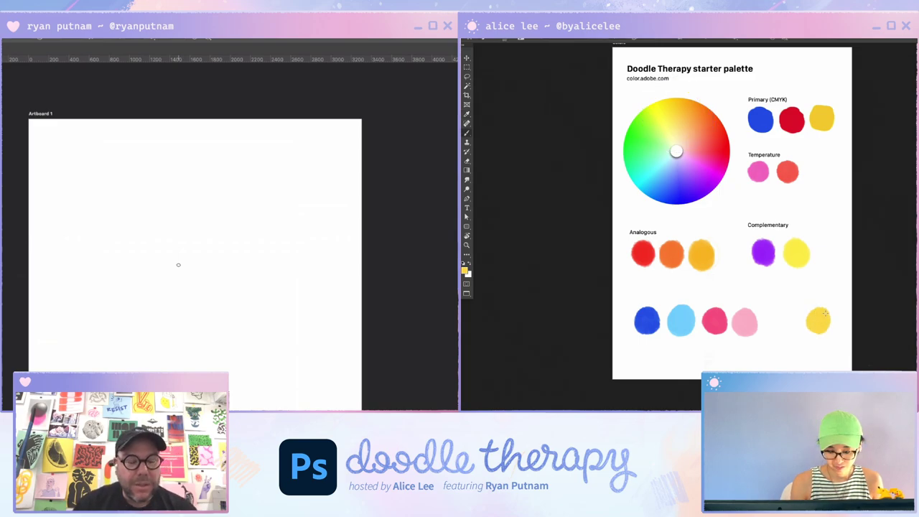
pyautogui.keyDown('alt'); pyautogui.click(682, 162); pyautogui.keyUp('alt')
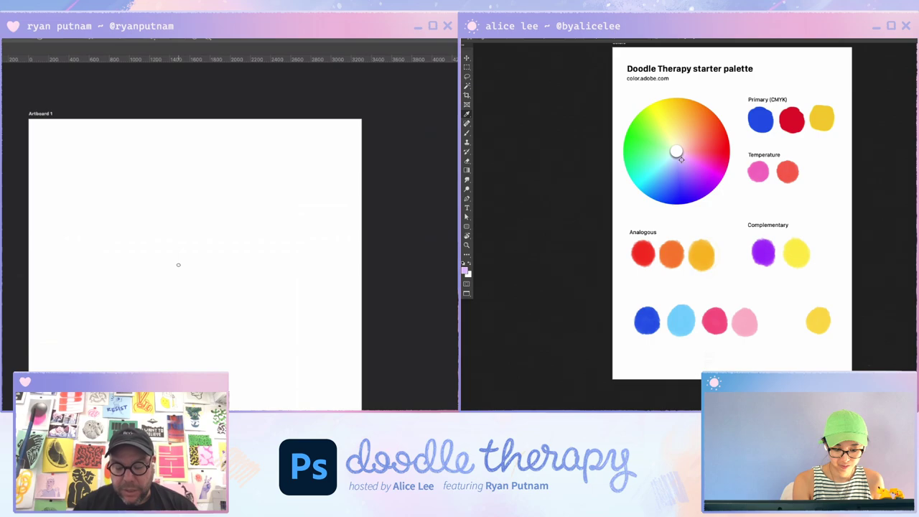
pyautogui.moveTo(772, 321); pyautogui.dragTo(775, 320)
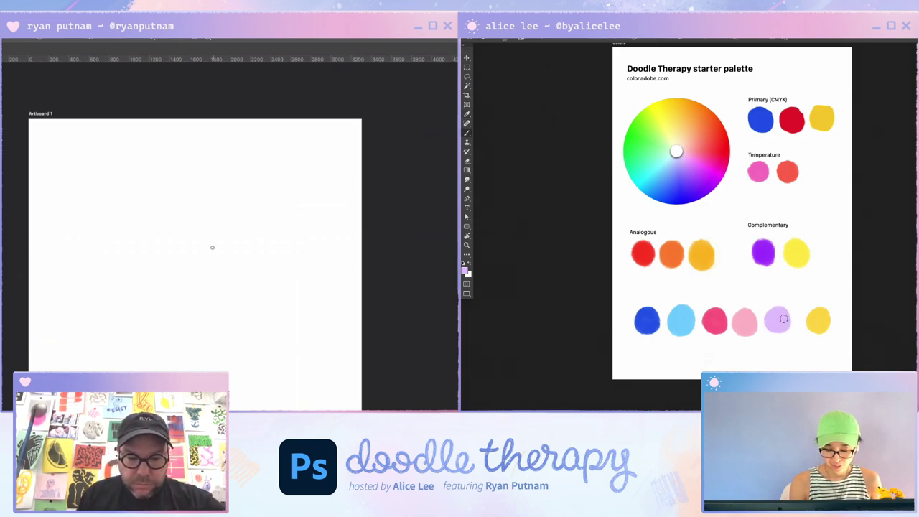
# Try the 40 px drawing brush with short test strokes on the blank Artboard 1.
pyautogui.moveTo(213, 225); pyautogui.dragTo(246, 263)
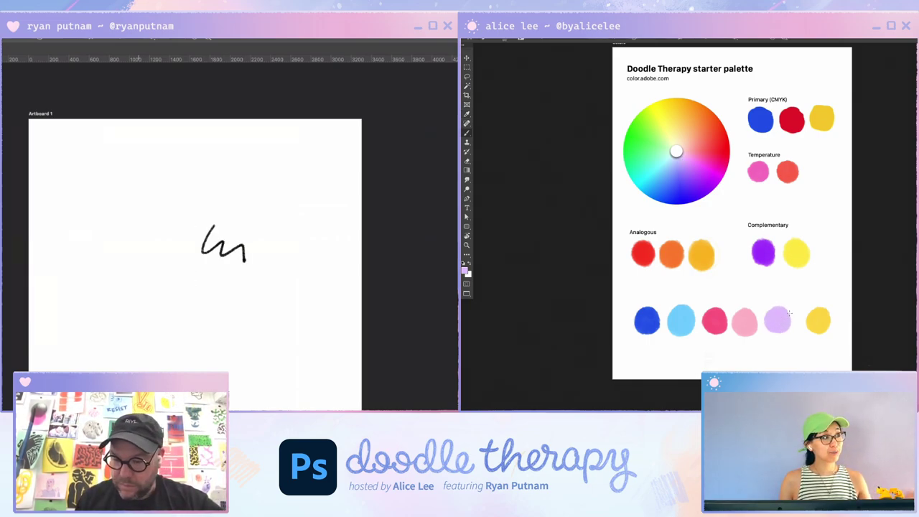
pyautogui.hotkey('ctrl', 'z')
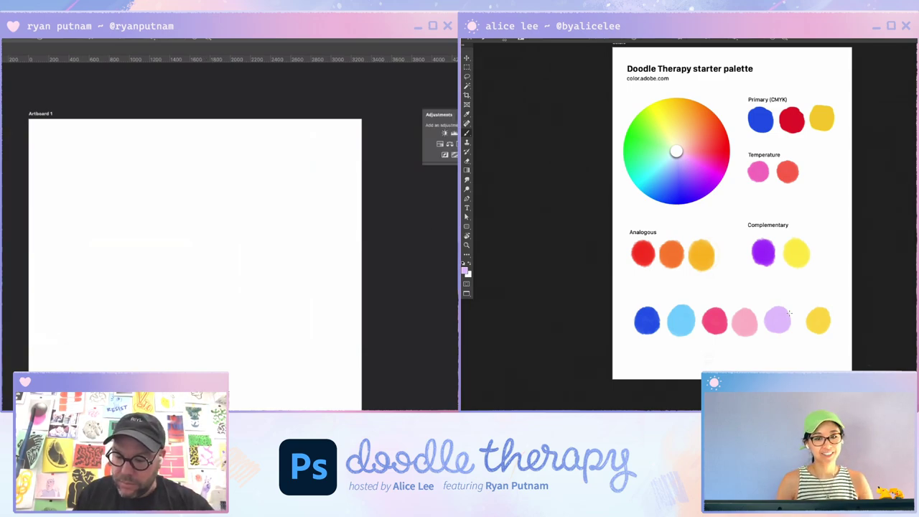
pyautogui.press('F5')
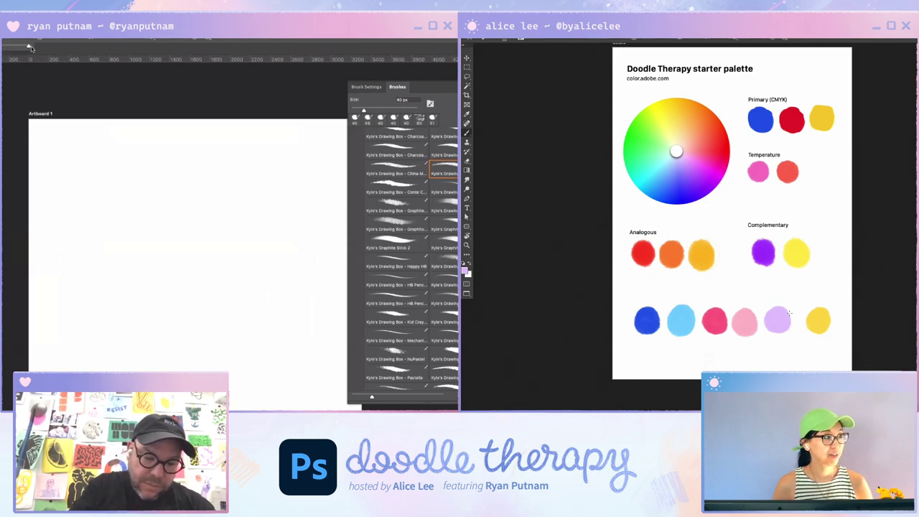
pyautogui.moveTo(176, 216)
pyautogui.mouseDown()
pyautogui.moveTo(174, 250)
pyautogui.moveTo(205, 276)
pyautogui.mouseUp()
pyautogui.hotkey('ctrl', 'z')
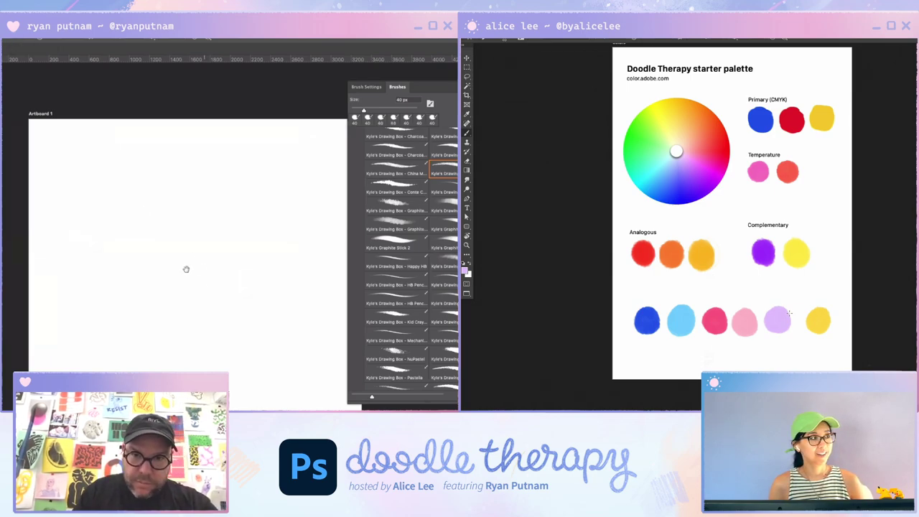
pyautogui.moveTo(186, 269); pyautogui.dragTo(152, 227)
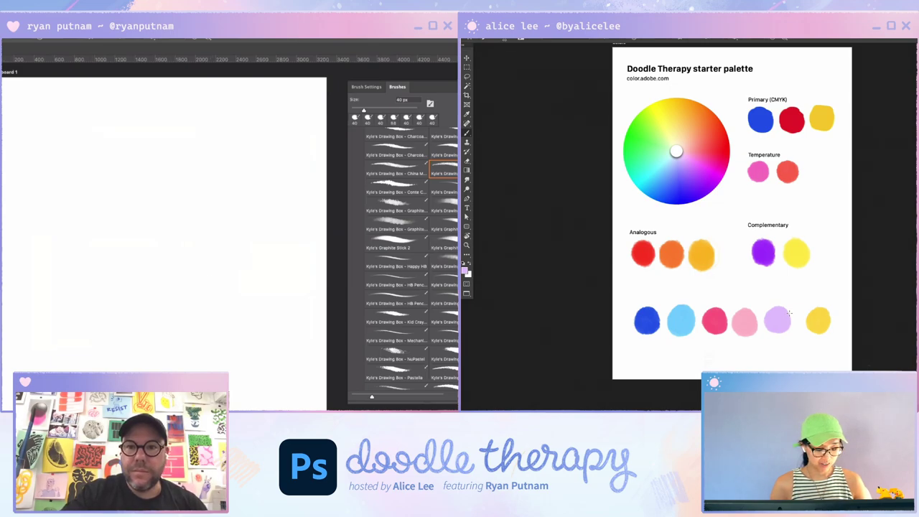
pyautogui.press('F5')
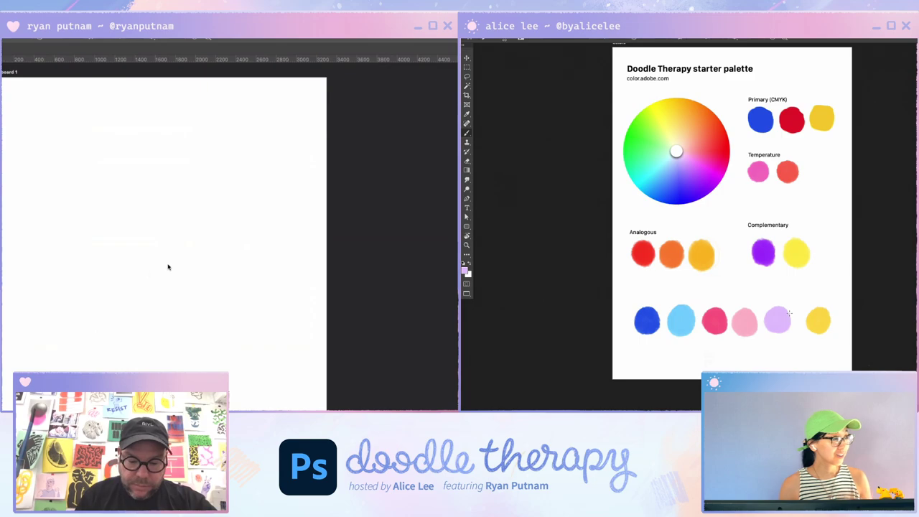
pyautogui.press('F5')
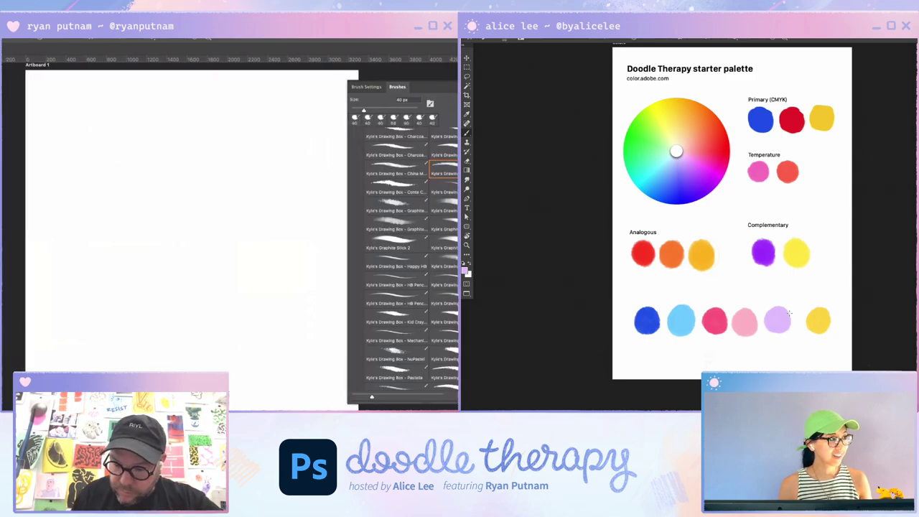
pyautogui.press('F5')
pyautogui.moveTo(207, 278); pyautogui.dragTo(236, 281)
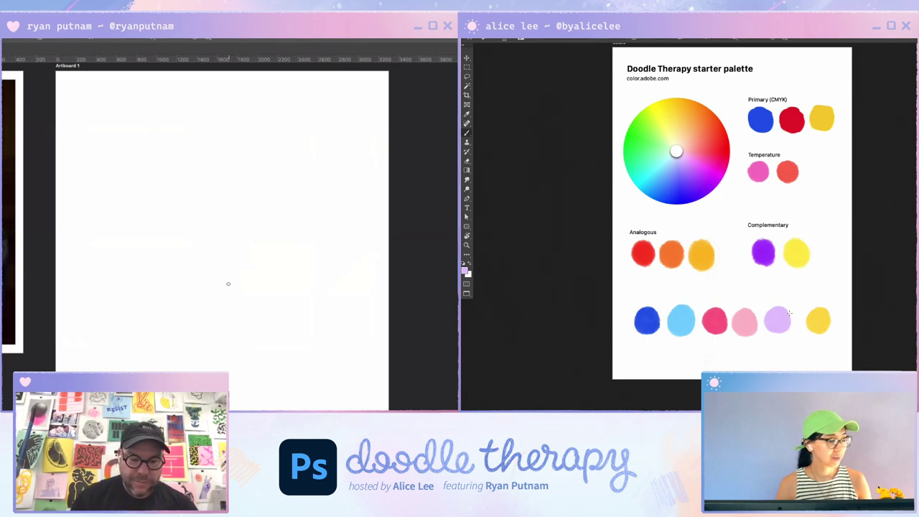
# Shift the five blue, pink and lavender swatches slightly up and left, move the yellow swatch slightly up and right, and clear the selection.
pyautogui.press('v')
pyautogui.moveTo(781, 321); pyautogui.dragTo(776, 319)
pyautogui.moveTo(209, 241); pyautogui.dragTo(205, 256)
pyautogui.moveTo(816, 319); pyautogui.dragTo(825, 320)
pyautogui.moveTo(205, 257); pyautogui.dragTo(209, 261)
pyautogui.moveTo(824, 321); pyautogui.dragTo(826, 320)
pyautogui.hotkey('ctrl', 'd')
pyautogui.press('w')
pyautogui.hotkey('ctrl', '-')
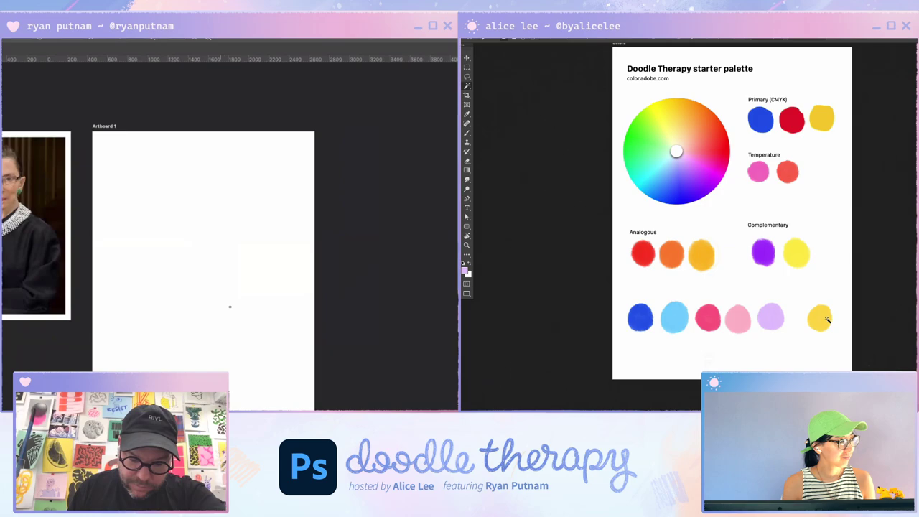
pyautogui.moveTo(811, 335); pyautogui.dragTo(912, 324)
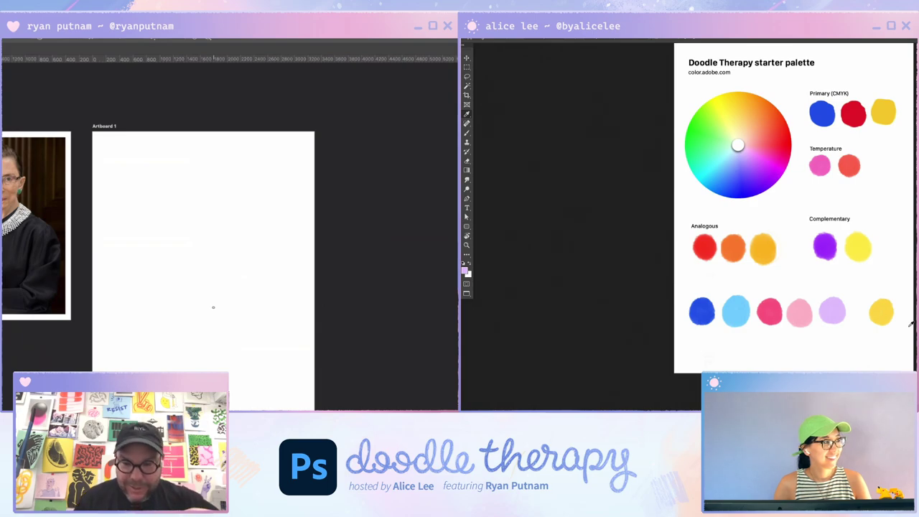
pyautogui.hotkey('ctrl', '+')
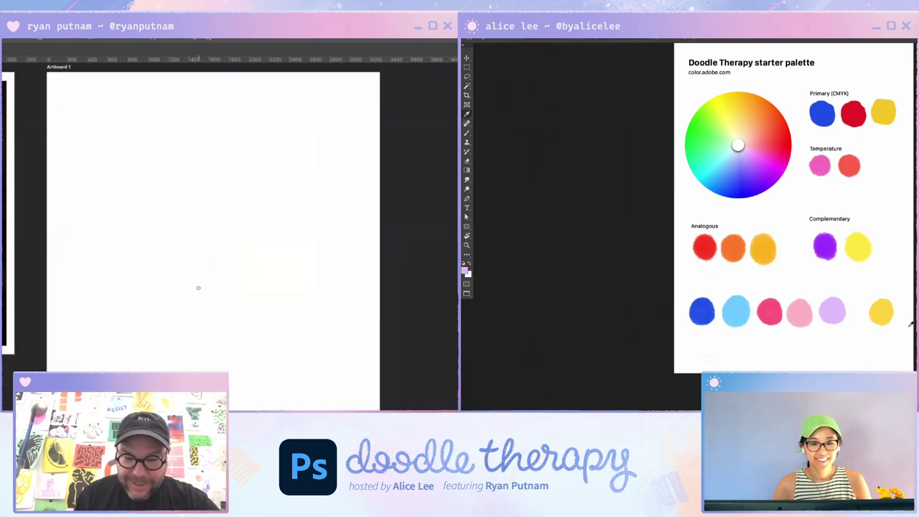
pyautogui.moveTo(200, 255); pyautogui.dragTo(175, 234)
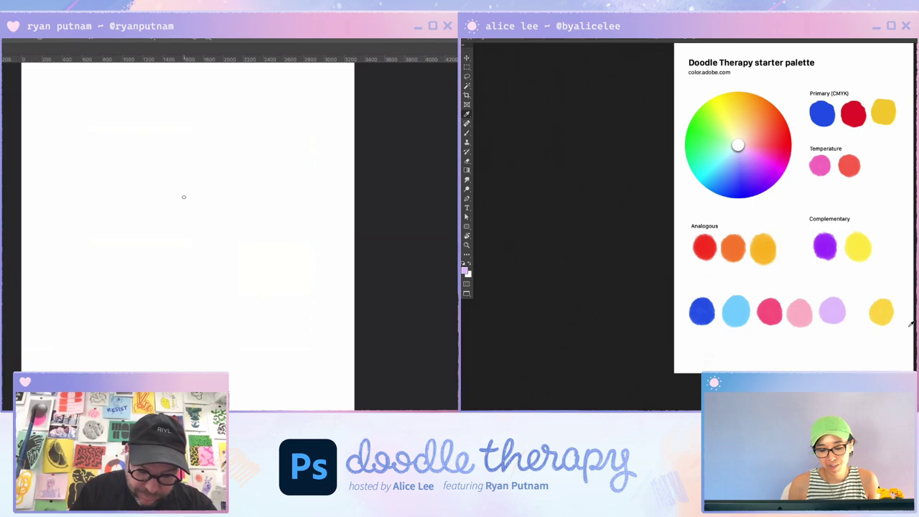
# Pick a darker blue from the color wheel and paint it as a smaller swatch overlapping the blue swatch's lower edge.
pyautogui.moveTo(181, 201); pyautogui.dragTo(206, 231)
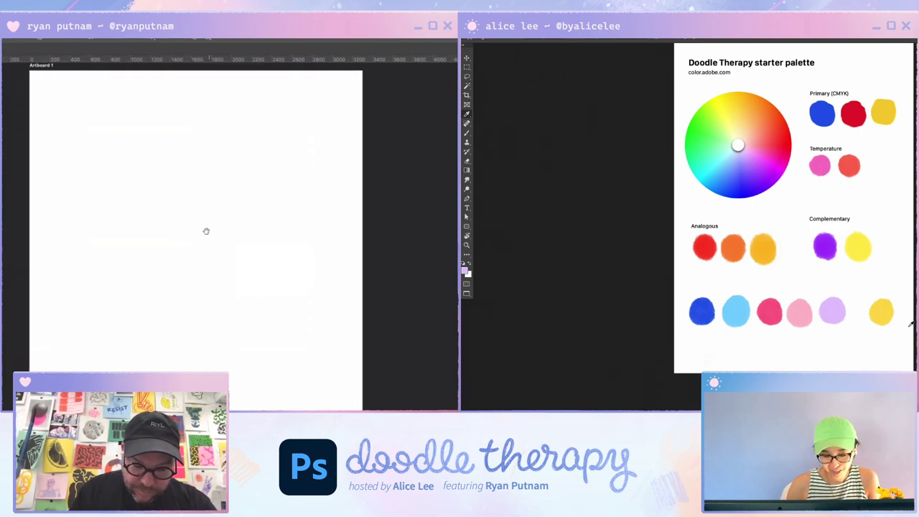
pyautogui.click(746, 189)
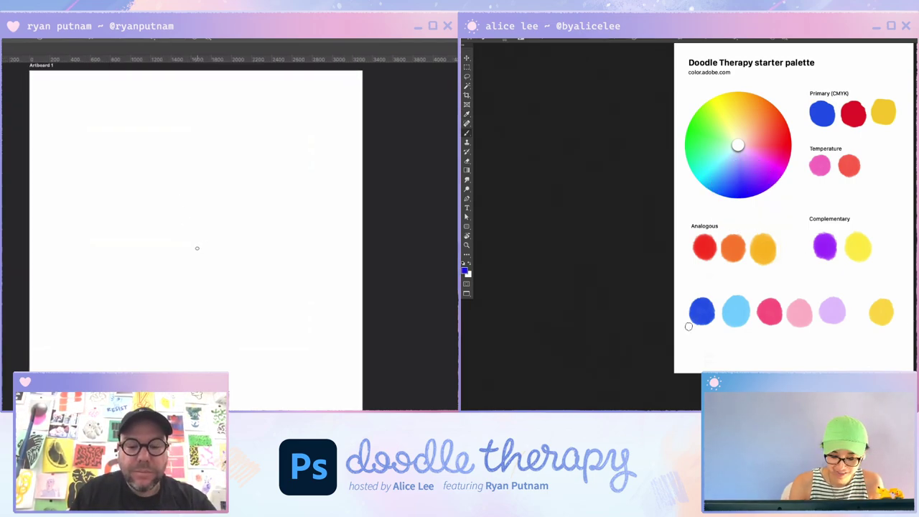
pyautogui.moveTo(696, 317); pyautogui.dragTo(701, 324)
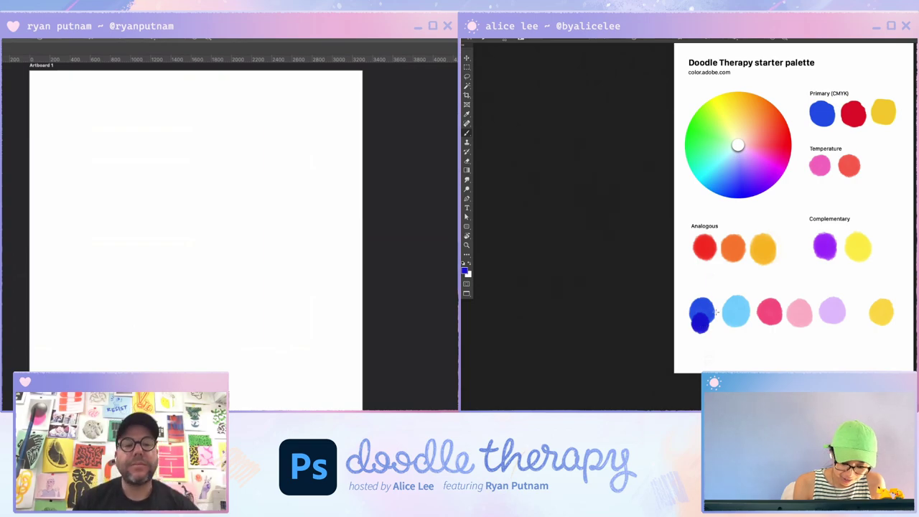
pyautogui.press('i')
pyautogui.press('b')
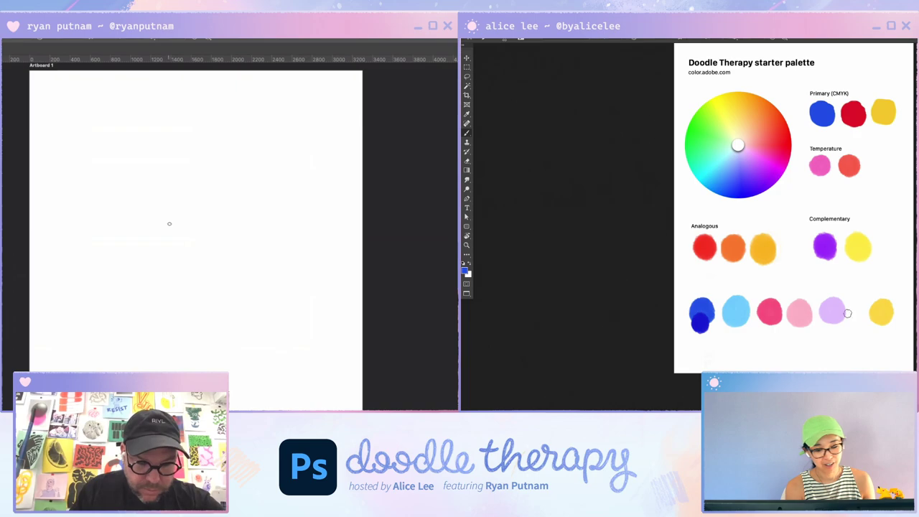
# Undo the first test stroke on Artboard 1 and sketch a light gray head outline with rough strokes for the crown, sides and chin.
pyautogui.moveTo(169, 217); pyautogui.dragTo(193, 246)
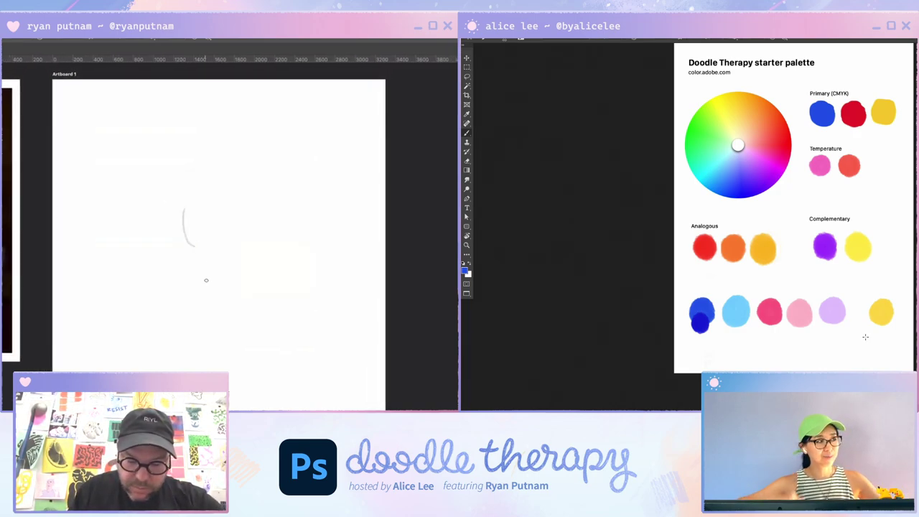
pyautogui.hotkey('ctrl', 'z')
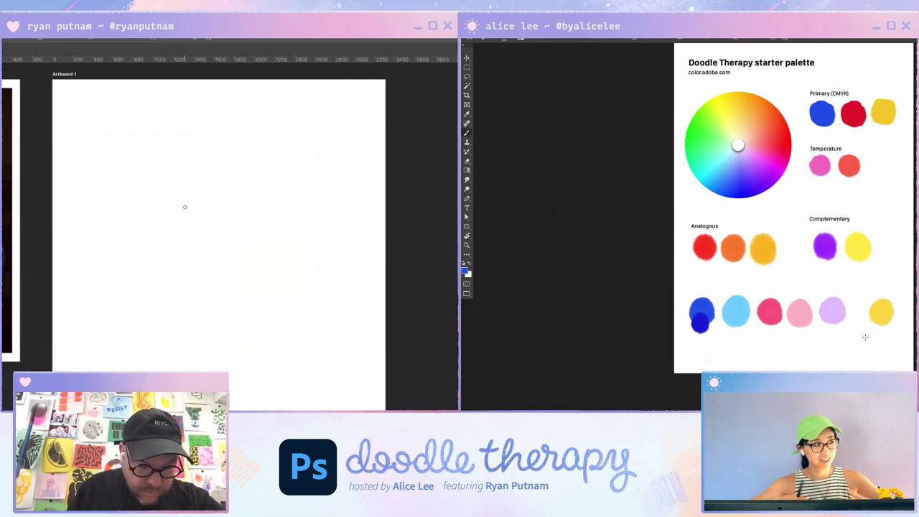
pyautogui.moveTo(172, 240)
pyautogui.mouseDown()
pyautogui.moveTo(190, 196)
pyautogui.moveTo(210, 194)
pyautogui.moveTo(251, 233)
pyautogui.mouseUp()
pyautogui.moveTo(170, 207)
pyautogui.mouseDown()
pyautogui.moveTo(176, 270)
pyautogui.moveTo(167, 267)
pyautogui.moveTo(196, 320)
pyautogui.moveTo(174, 288)
pyautogui.moveTo(181, 304)
pyautogui.moveTo(210, 321)
pyautogui.mouseUp()
pyautogui.moveTo(176, 208)
pyautogui.mouseDown()
pyautogui.moveTo(248, 205)
pyautogui.moveTo(178, 217)
pyautogui.moveTo(234, 186)
pyautogui.moveTo(259, 205)
pyautogui.moveTo(190, 204)
pyautogui.mouseUp()
pyautogui.press('i')
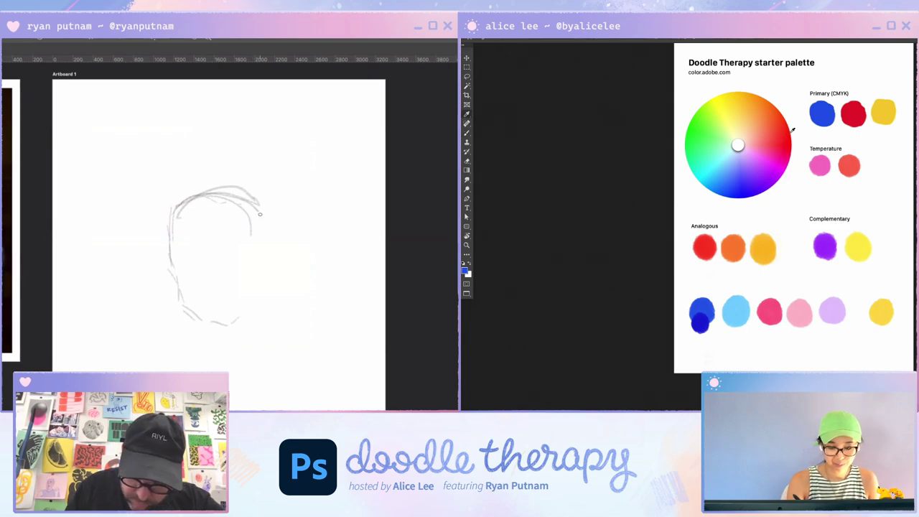
pyautogui.moveTo(260, 212); pyautogui.dragTo(264, 253)
# Sample orange from the color wheel, paint it overlapping the yellow swatch's lower edge, and strengthen the sketched head's top and side lines.
pyautogui.click(761, 104)
pyautogui.moveTo(246, 199); pyautogui.dragTo(263, 245)
pyautogui.moveTo(217, 191)
pyautogui.mouseDown()
pyautogui.moveTo(160, 219)
pyautogui.moveTo(170, 252)
pyautogui.moveTo(188, 198)
pyautogui.mouseUp()
pyautogui.press('b')
pyautogui.moveTo(884, 322); pyautogui.dragTo(884, 327)
pyautogui.moveTo(189, 197)
pyautogui.mouseDown()
pyautogui.moveTo(243, 190)
pyautogui.moveTo(233, 188)
pyautogui.moveTo(260, 205)
pyautogui.mouseUp()
pyautogui.press('i')
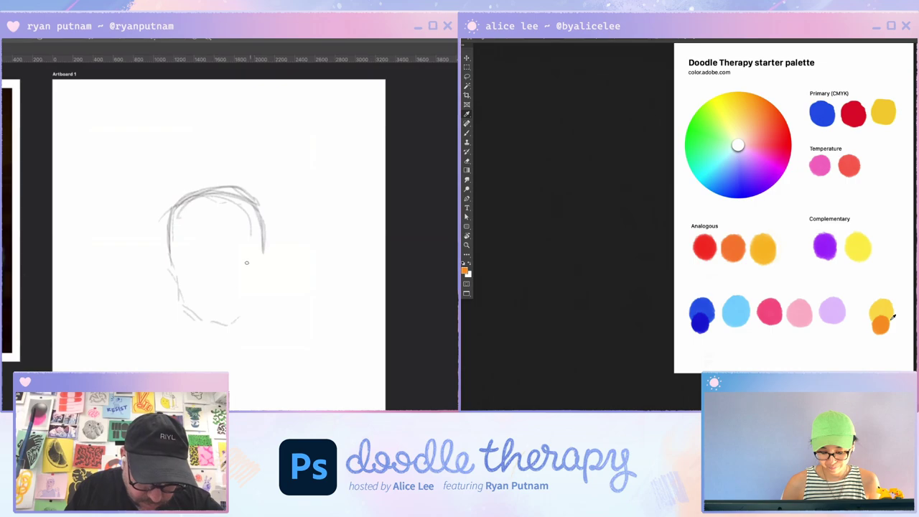
# Sketch the head's cheek and jaw lines down to the chin, and try a dark purple accent over the lavender swatch.
pyautogui.moveTo(234, 321)
pyautogui.mouseDown()
pyautogui.moveTo(263, 276)
pyautogui.moveTo(212, 321)
pyautogui.moveTo(197, 313)
pyautogui.moveTo(231, 324)
pyautogui.moveTo(249, 304)
pyautogui.mouseUp()
pyautogui.click(825, 247)
pyautogui.moveTo(265, 248); pyautogui.dragTo(260, 284)
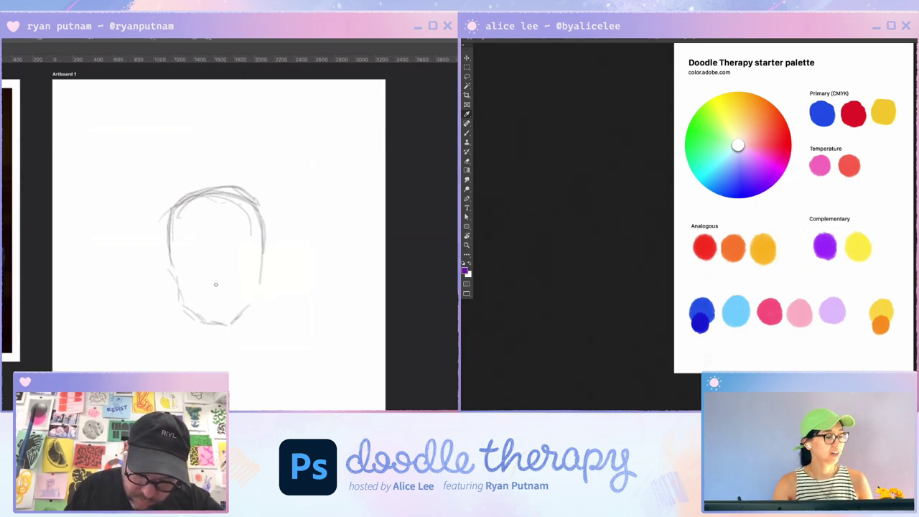
pyautogui.moveTo(169, 244); pyautogui.dragTo(175, 273)
pyautogui.press('b')
pyautogui.moveTo(259, 288); pyautogui.dragTo(250, 301)
pyautogui.moveTo(838, 311); pyautogui.dragTo(842, 318)
pyautogui.moveTo(263, 243); pyautogui.dragTo(252, 297)
pyautogui.hotkey('ctrl', 'z')
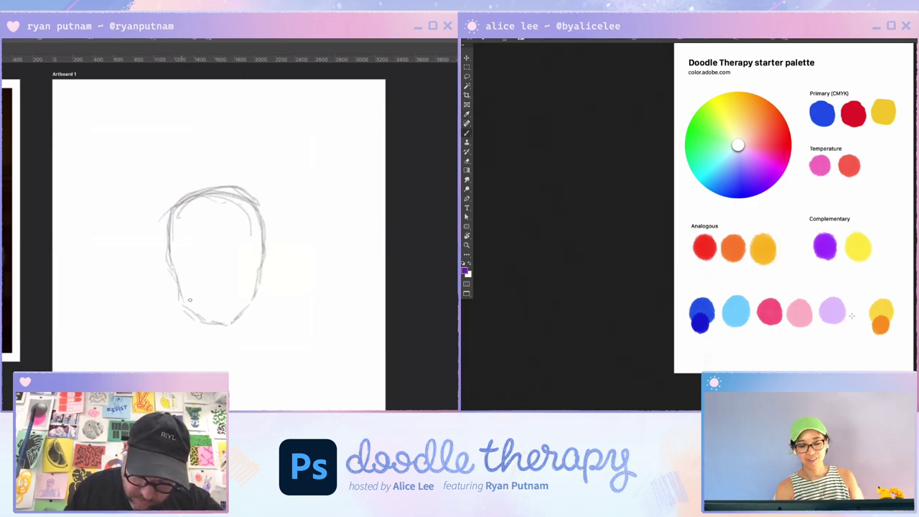
pyautogui.moveTo(179, 283)
pyautogui.mouseDown()
pyautogui.moveTo(198, 318)
pyautogui.moveTo(217, 326)
pyautogui.moveTo(258, 296)
pyautogui.moveTo(257, 273)
pyautogui.mouseUp()
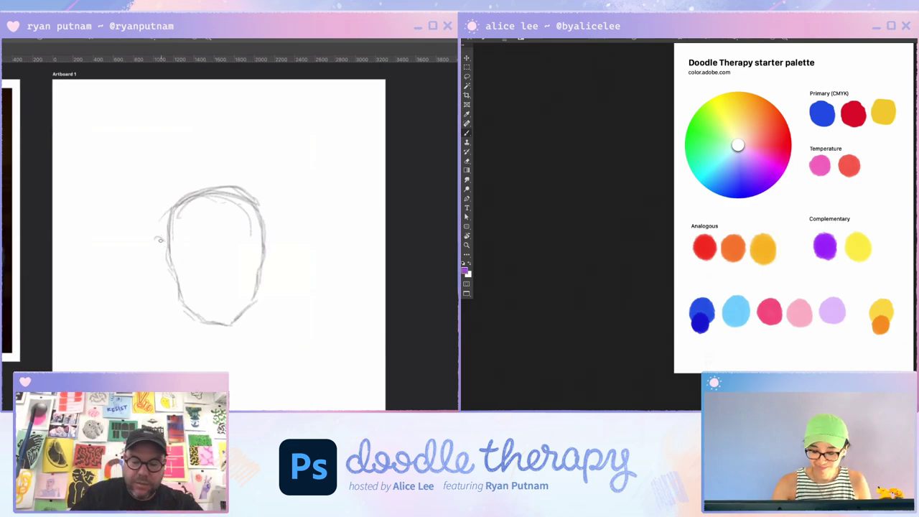
# Paint a lighter purple swatch overlapping the lavender one and sketch the ear at the left side of the head.
pyautogui.moveTo(839, 310); pyautogui.dragTo(844, 320)
pyautogui.hotkey('ctrl', 'z')
pyautogui.moveTo(155, 242); pyautogui.dragTo(167, 279)
pyautogui.moveTo(849, 316); pyautogui.dragTo(849, 322)
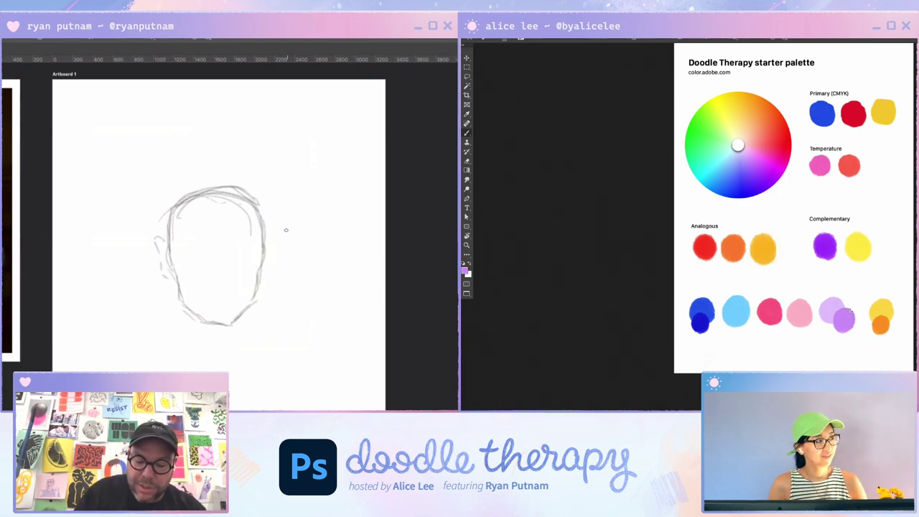
# Sample a green from the color wheel and paint it as a smaller swatch overlapping the light blue swatch's lower edge.
pyautogui.hscroll(4, 847, 307)
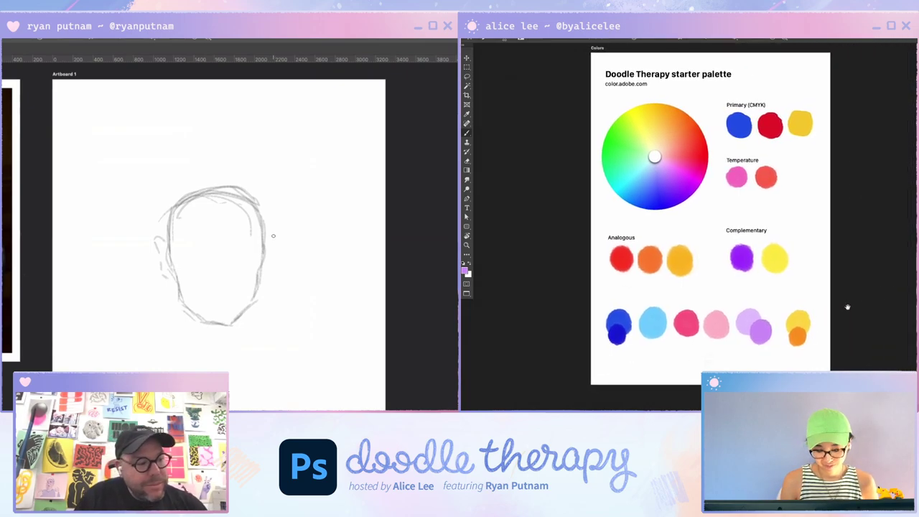
pyautogui.hscroll(2, 803, 331)
pyautogui.hscroll(-2, 803, 331)
pyautogui.press('v')
pyautogui.moveTo(803, 331); pyautogui.dragTo(802, 344)
pyautogui.hotkey('ctrl', '-')
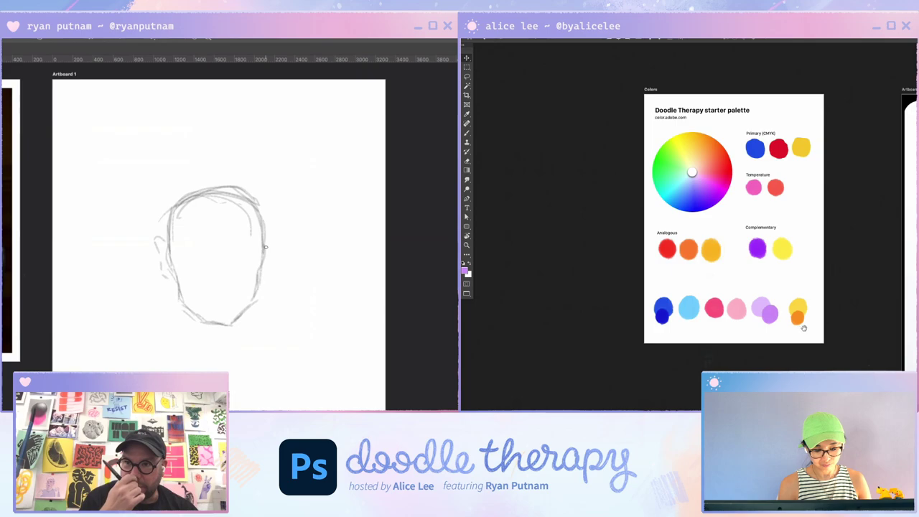
pyautogui.scroll(3, 804, 328)
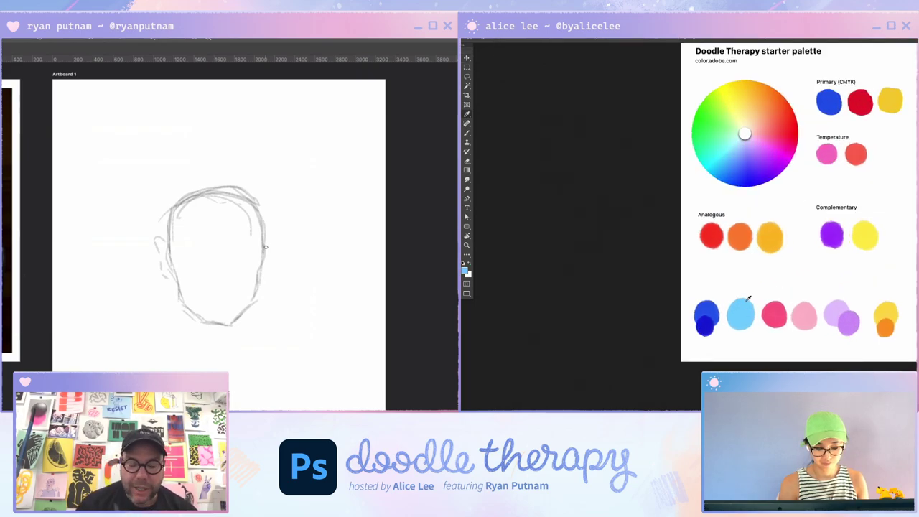
pyautogui.click(725, 148)
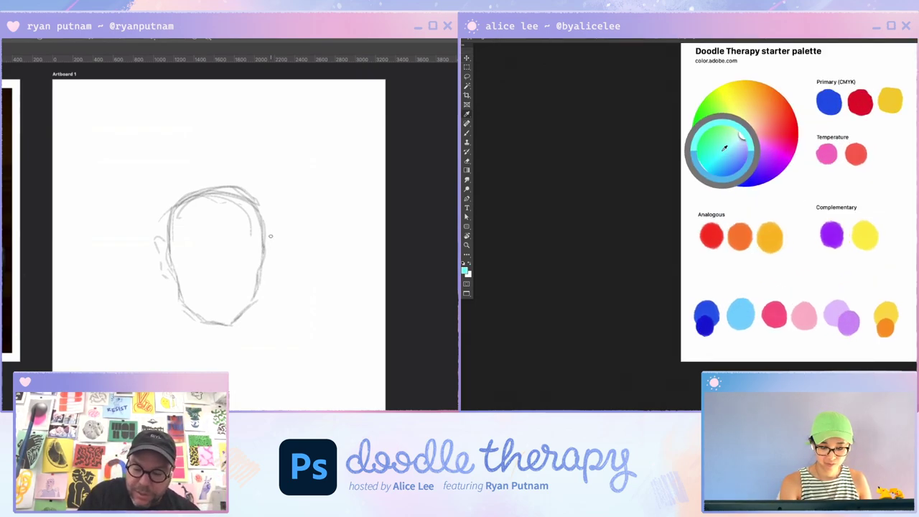
pyautogui.moveTo(724, 148); pyautogui.dragTo(729, 147)
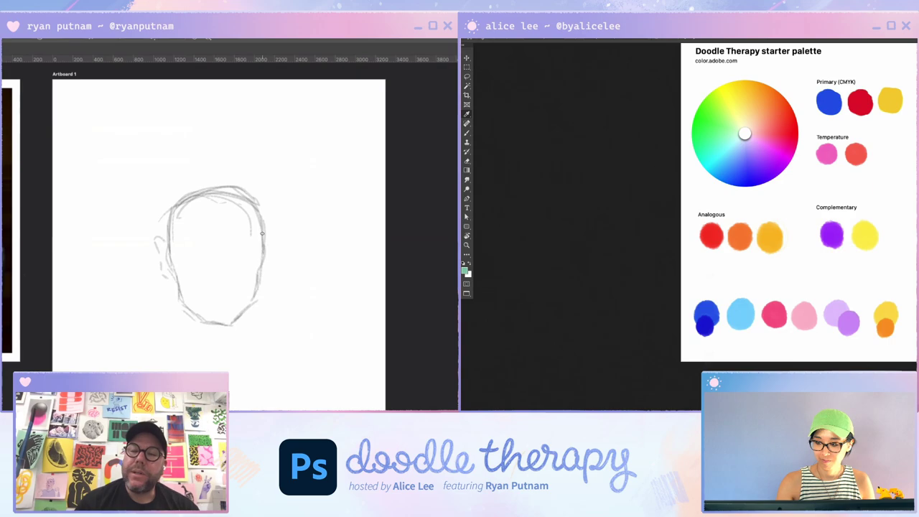
pyautogui.press('b')
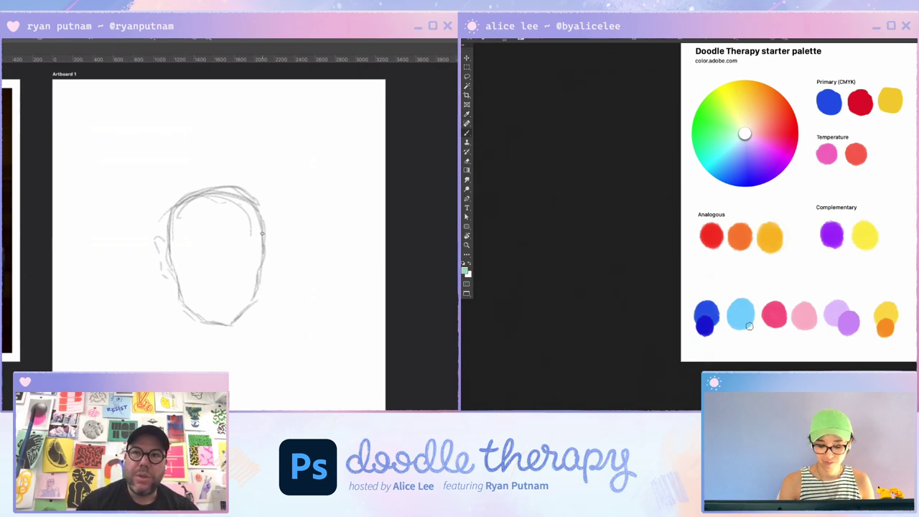
pyautogui.moveTo(747, 325); pyautogui.dragTo(751, 331)
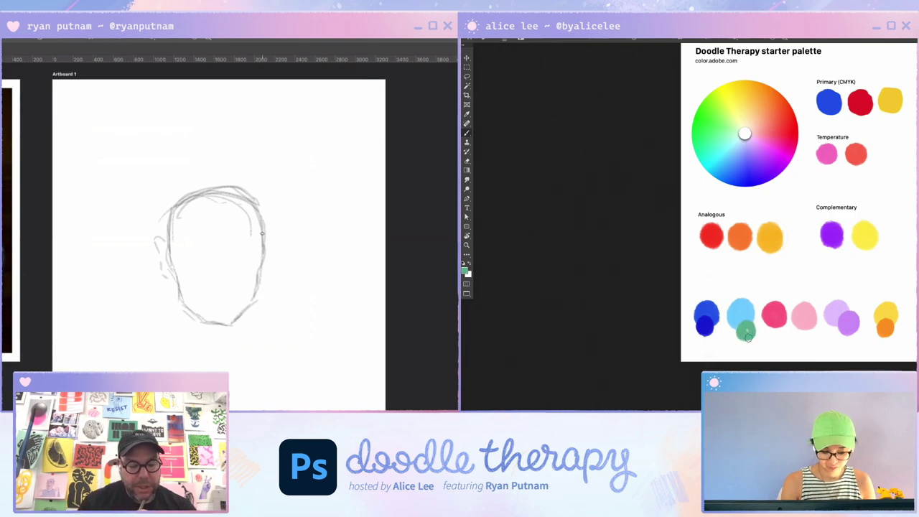
# Move the whole custom swatch row from the palette page onto the phone artboard, above the Calendar and Clock icons.
pyautogui.moveTo(899, 331); pyautogui.dragTo(774, 357)
pyautogui.press('v')
pyautogui.moveTo(728, 332); pyautogui.dragTo(914, 148)
pyautogui.press('super+minus')
pyautogui.moveTo(918, 197); pyautogui.dragTo(837, 182)
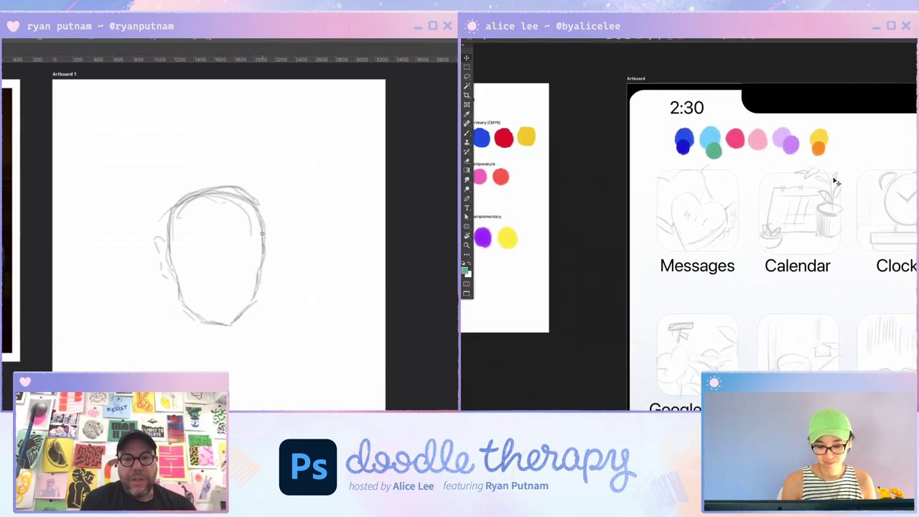
pyautogui.moveTo(817, 144); pyautogui.dragTo(906, 147)
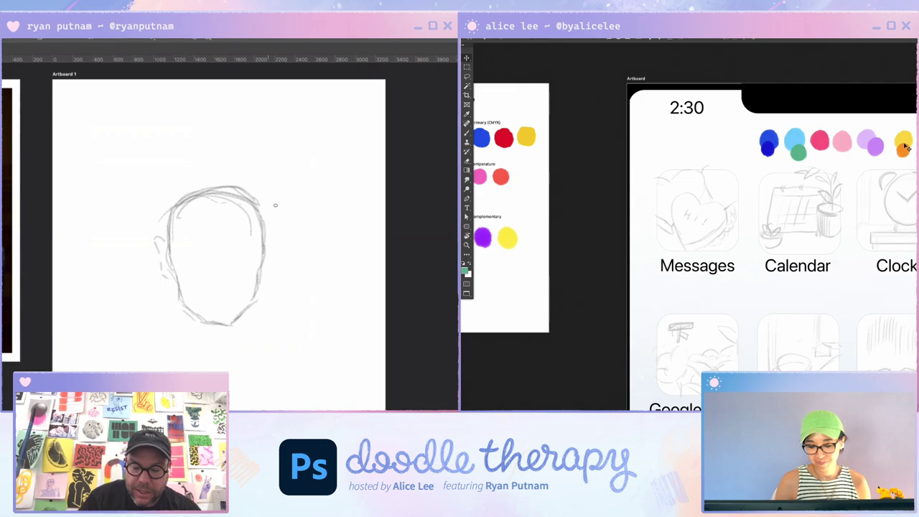
pyautogui.moveTo(907, 298); pyautogui.dragTo(888, 275)
pyautogui.press('super+minus')
pyautogui.moveTo(887, 323)
pyautogui.mouseDown()
pyautogui.moveTo(860, 263)
pyautogui.moveTo(874, 313)
pyautogui.mouseUp()
pyautogui.press('super+minus')
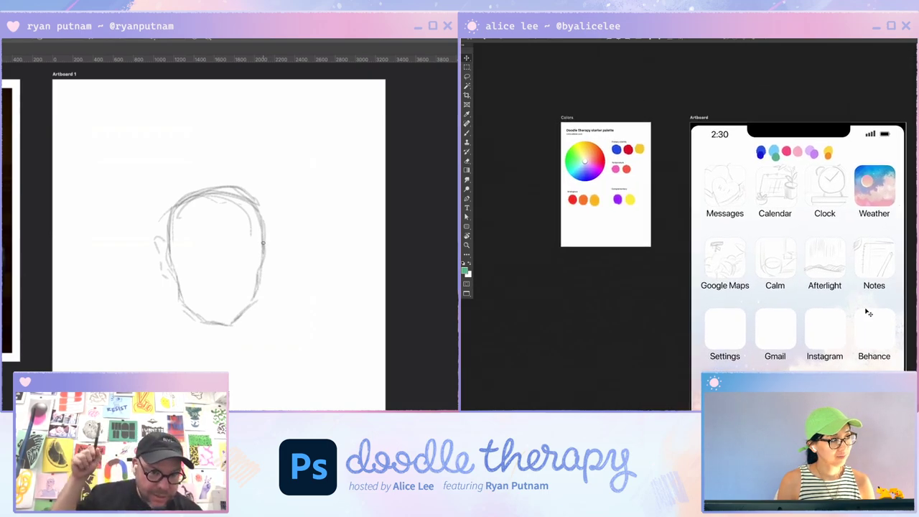
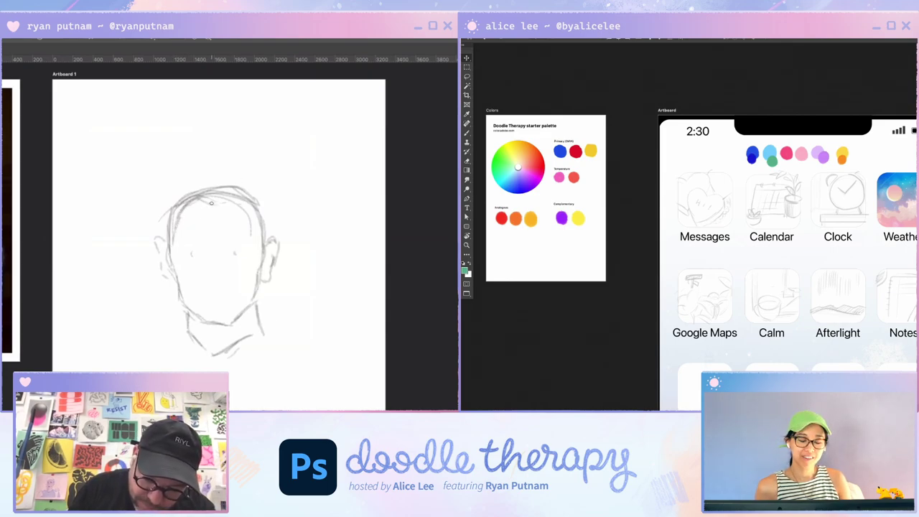
# Sketch the portrait's hairline and the outer contour of the hair above the head, and nudge the swatch row slightly left.
pyautogui.moveTo(211, 204)
pyautogui.mouseDown()
pyautogui.moveTo(246, 194)
pyautogui.moveTo(256, 221)
pyautogui.mouseUp()
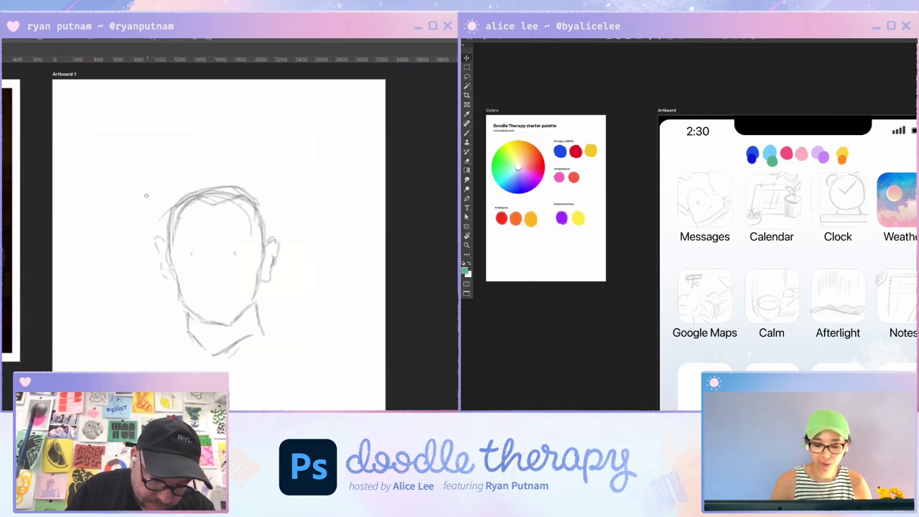
pyautogui.press('super+plus')
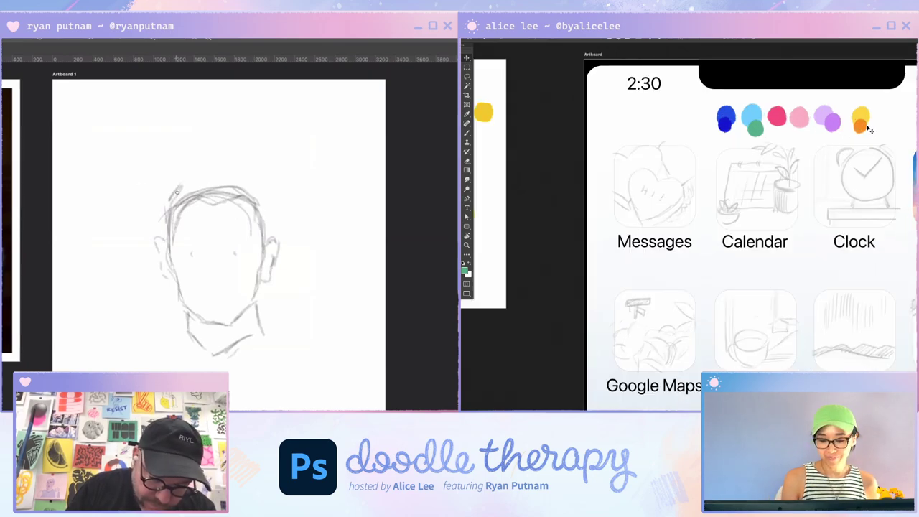
pyautogui.moveTo(867, 128); pyautogui.dragTo(866, 127)
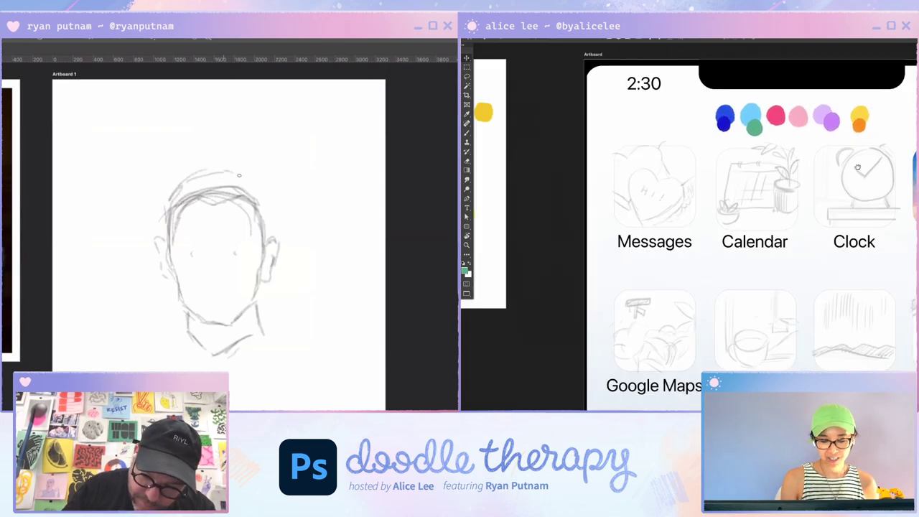
pyautogui.moveTo(863, 191); pyautogui.dragTo(910, 246)
pyautogui.moveTo(266, 196); pyautogui.dragTo(266, 214)
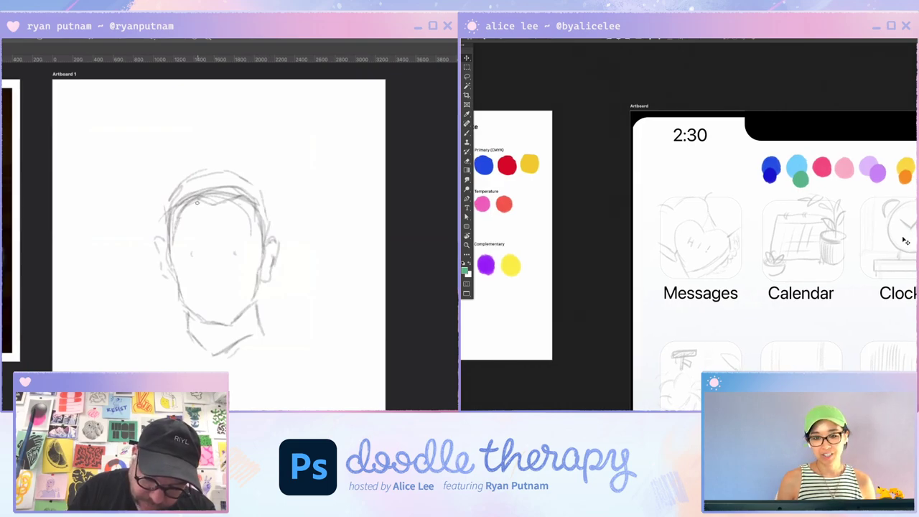
pyautogui.moveTo(187, 205)
pyautogui.mouseDown()
pyautogui.moveTo(238, 191)
pyautogui.moveTo(254, 214)
pyautogui.moveTo(192, 203)
pyautogui.moveTo(227, 209)
pyautogui.mouseUp()
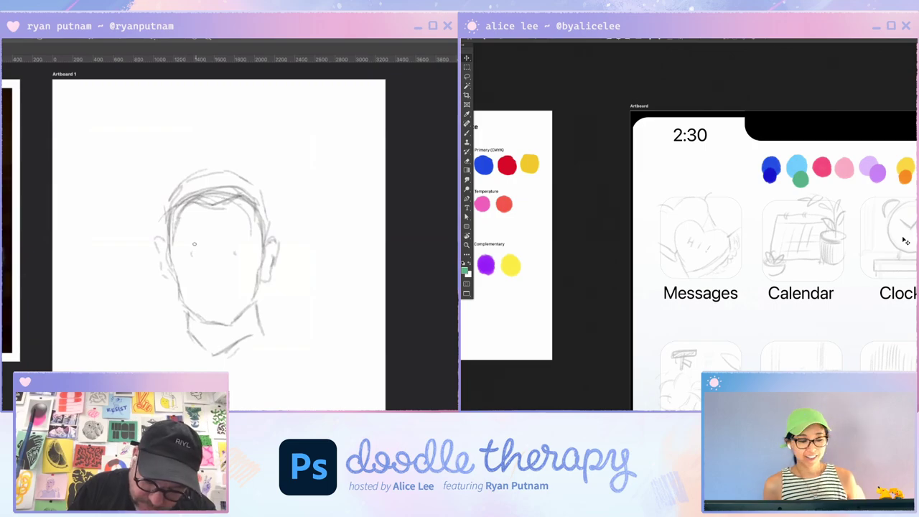
# Sketch the eyes, nose and mouth inside the head outline, bringing the starter palette page back into view.
pyautogui.hscroll(-5, 886, 258)
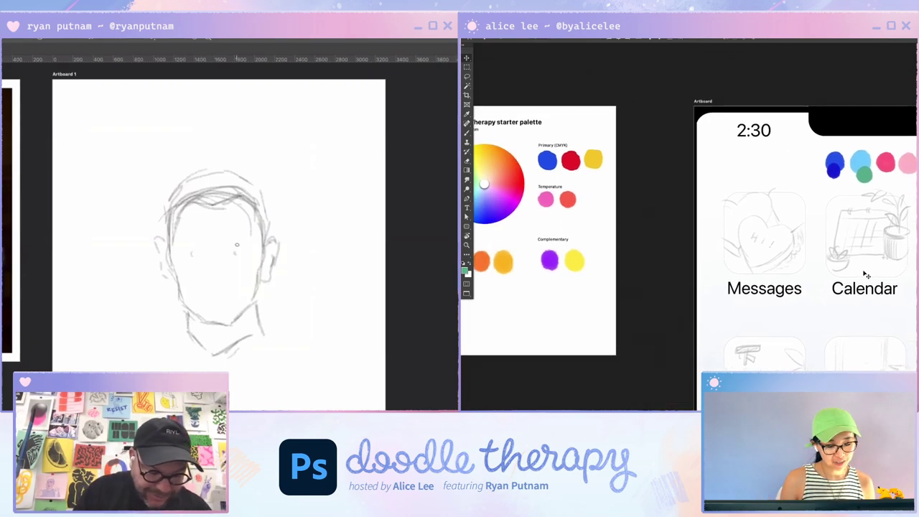
pyautogui.hscroll(-10, 734, 252)
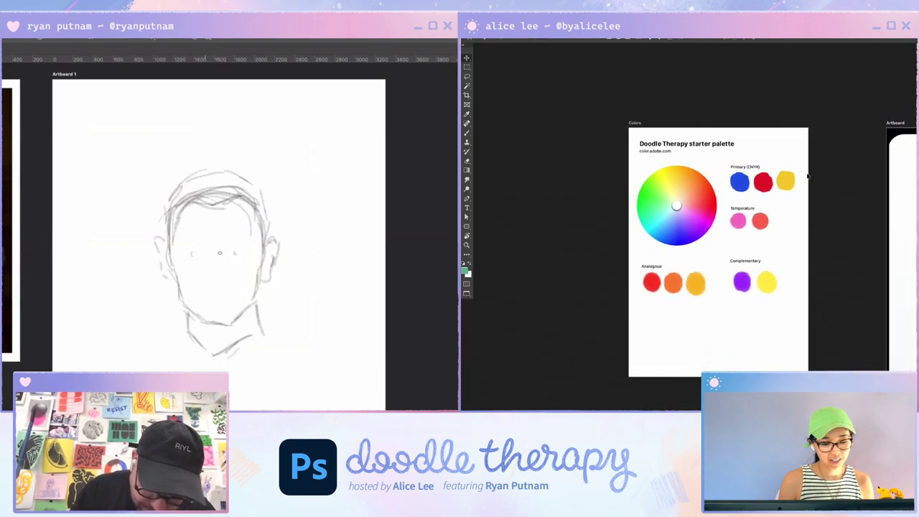
pyautogui.hotkey('ctrl', '+')
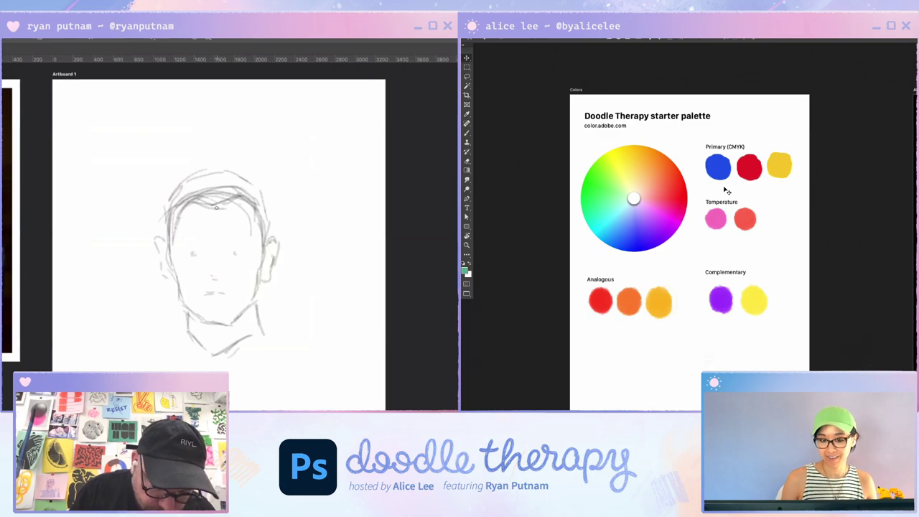
pyautogui.moveTo(195, 253); pyautogui.dragTo(241, 252)
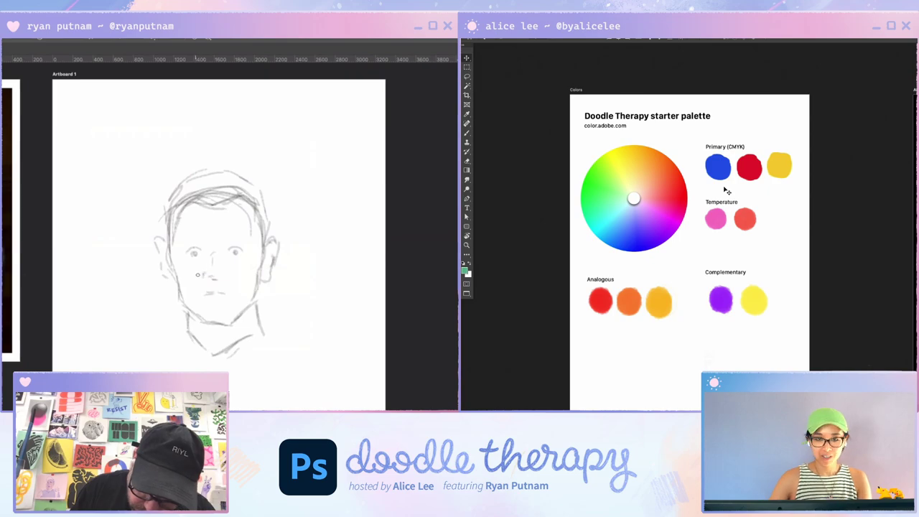
# Shift the swatch row slightly left and down on the phone artboard, and draw a round earring shape below the portrait's left-hand ear.
pyautogui.moveTo(864, 334); pyautogui.dragTo(600, 301)
pyautogui.moveTo(871, 282); pyautogui.dragTo(754, 285)
pyautogui.moveTo(864, 153); pyautogui.dragTo(873, 151)
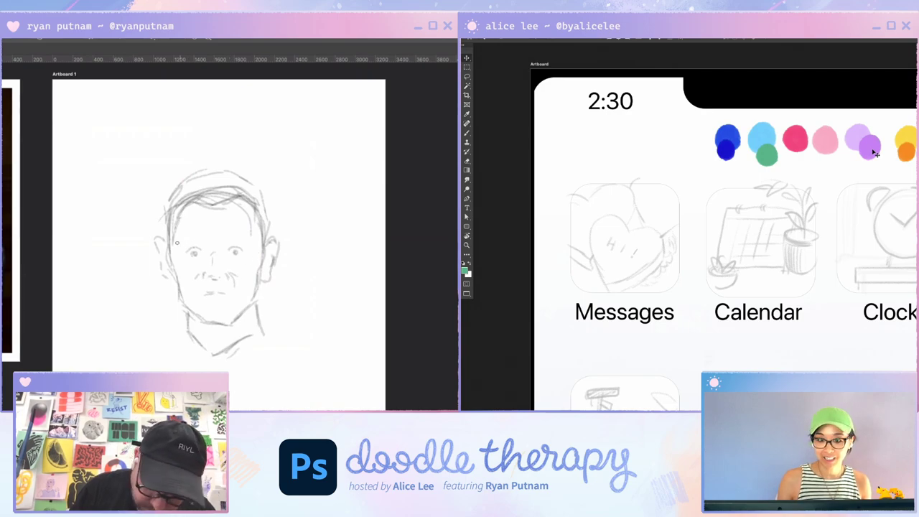
pyautogui.moveTo(910, 160); pyautogui.dragTo(898, 159)
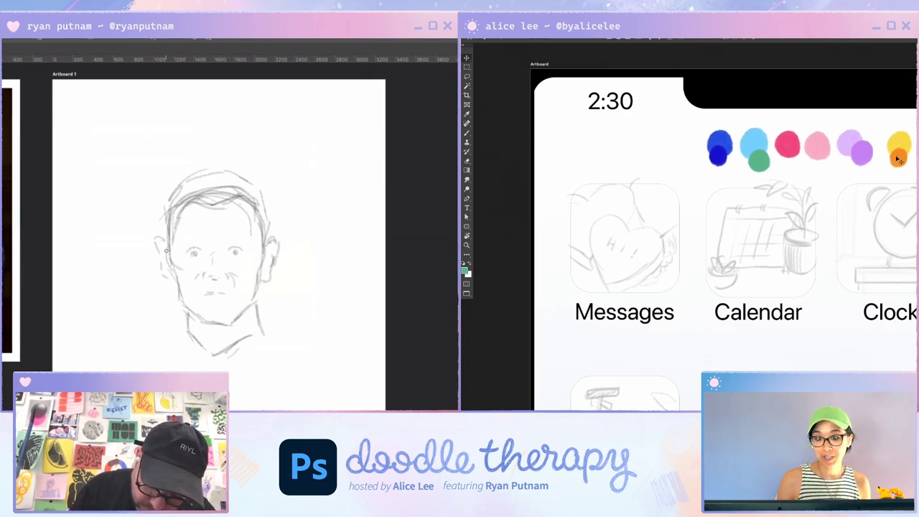
pyautogui.moveTo(160, 274)
pyautogui.mouseDown()
pyautogui.moveTo(169, 277)
pyautogui.moveTo(164, 288)
pyautogui.moveTo(169, 282)
pyautogui.mouseUp()
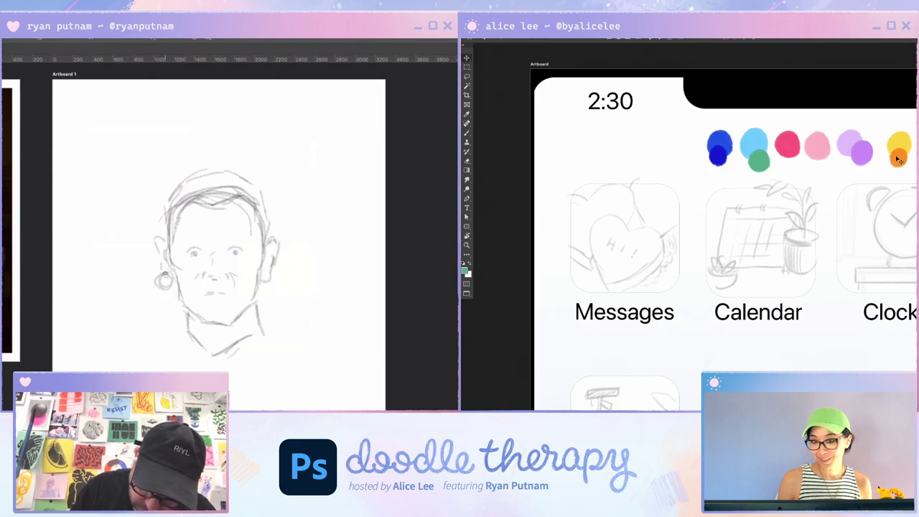
# Draw a round earring below the portrait's right-hand ear and darken the pupil of the left-hand eye.
pyautogui.moveTo(270, 278); pyautogui.dragTo(274, 279)
pyautogui.moveTo(884, 321); pyautogui.dragTo(843, 287)
pyautogui.press('super+minus')
pyautogui.press('super+minus')
pyautogui.moveTo(196, 249); pyautogui.dragTo(192, 253)
# Move the custom swatch row from the phone artboard onto the starter palette page, below the Analogous and Complementary colors.
pyautogui.moveTo(823, 261); pyautogui.dragTo(913, 255)
pyautogui.press('super+plus')
pyautogui.press('super+minus')
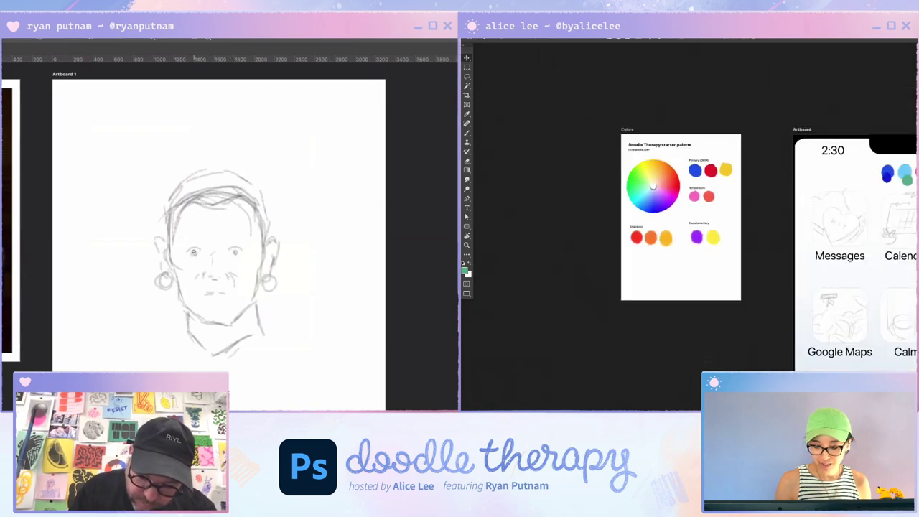
pyautogui.moveTo(917, 182); pyautogui.dragTo(706, 280)
pyautogui.press('super+plus')
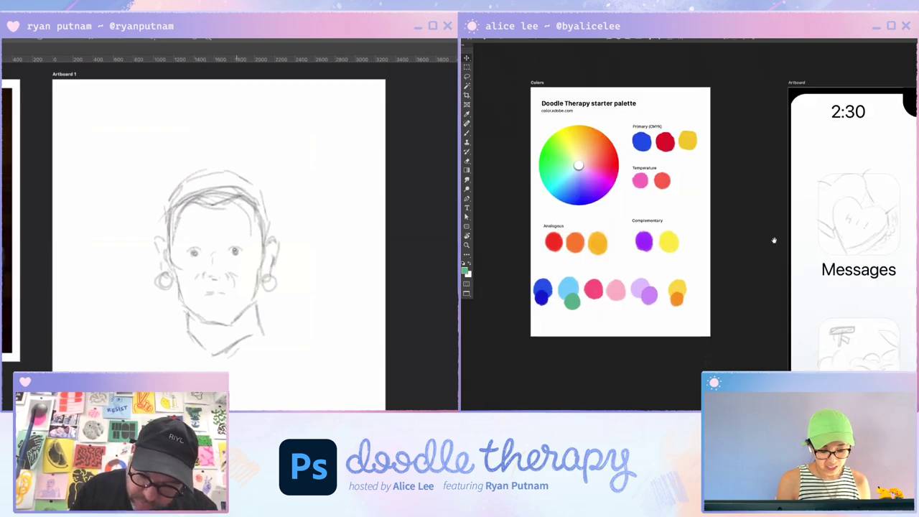
pyautogui.moveTo(771, 241); pyautogui.dragTo(903, 219)
pyautogui.moveTo(821, 264); pyautogui.dragTo(833, 261)
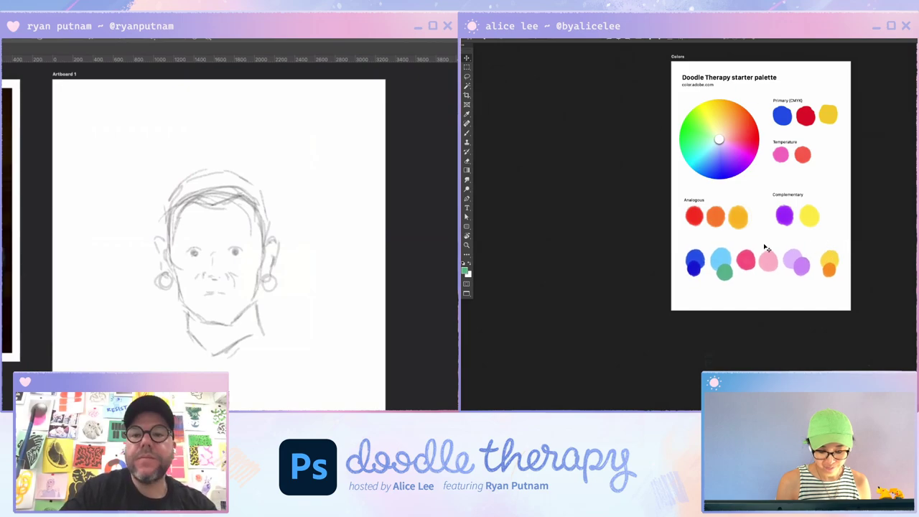
# Undo the accidental shift of the primary red swatch and sample the custom row's magenta swatch as the foreground color.
pyautogui.moveTo(807, 117); pyautogui.dragTo(808, 123)
pyautogui.press('super+z')
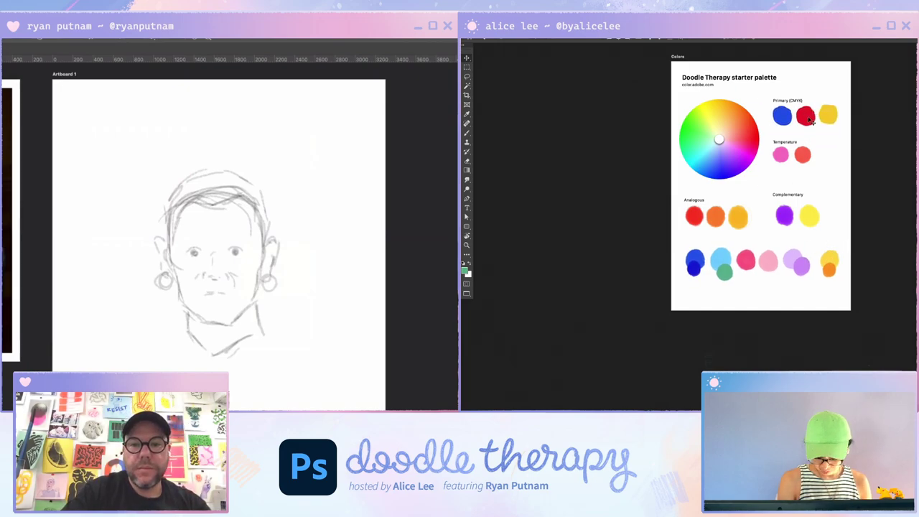
pyautogui.press('i')
pyautogui.click(806, 115)
pyautogui.click(748, 263)
pyautogui.press('v')
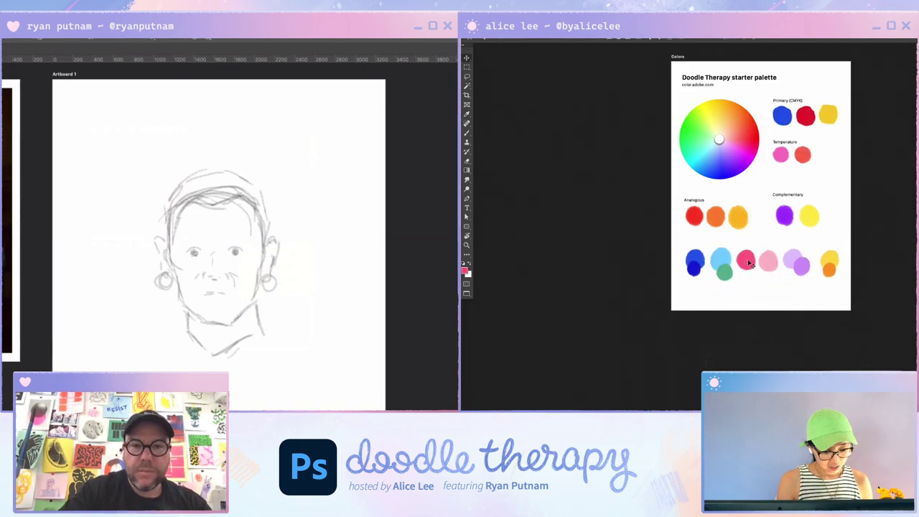
# Select the magenta swatch with the Magic Wand and adjust its Hue/Saturation, and sketch the portrait's eyebrows.
pyautogui.press('w')
pyautogui.click(753, 257)
pyautogui.hotkey('ctrl', 'd')
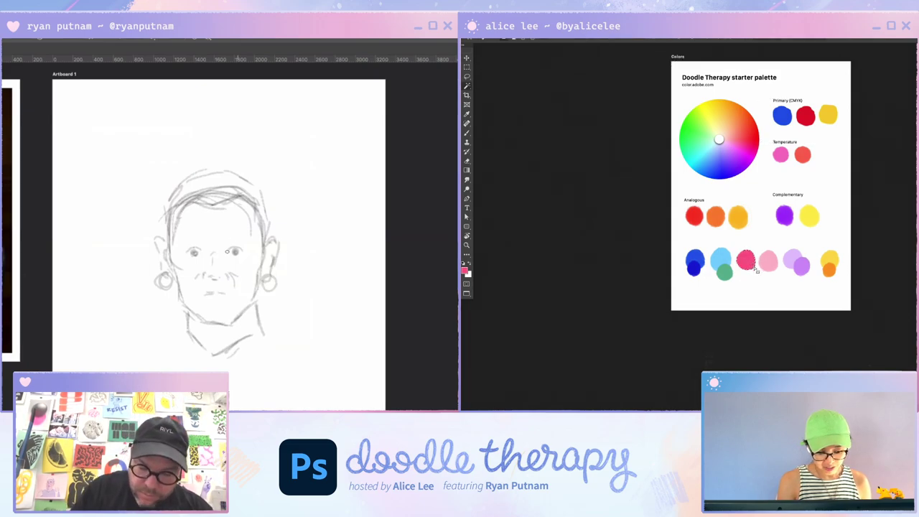
pyautogui.hotkey('ctrl', 'u')
pyautogui.moveTo(185, 242); pyautogui.dragTo(242, 240)
pyautogui.press('Return')
pyautogui.hotkey('ctrl', 'd')
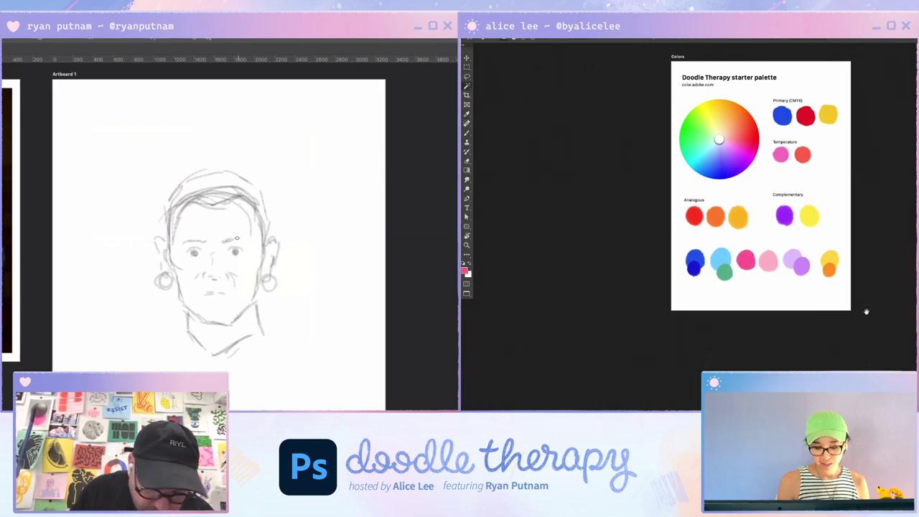
# Move the custom swatch row back onto the phone artboard, above the top row of icons.
pyautogui.moveTo(867, 312); pyautogui.dragTo(720, 305)
pyautogui.press('v')
pyautogui.moveTo(701, 244)
pyautogui.mouseDown()
pyautogui.moveTo(779, 232)
pyautogui.moveTo(917, 134)
pyautogui.mouseUp()
pyautogui.moveTo(917, 177); pyautogui.dragTo(876, 193)
pyautogui.moveTo(882, 161); pyautogui.dragTo(917, 129)
pyautogui.hotkey('ctrl', '-')
pyautogui.moveTo(907, 287); pyautogui.dragTo(883, 244)
pyautogui.scroll(-2, 896, 257)
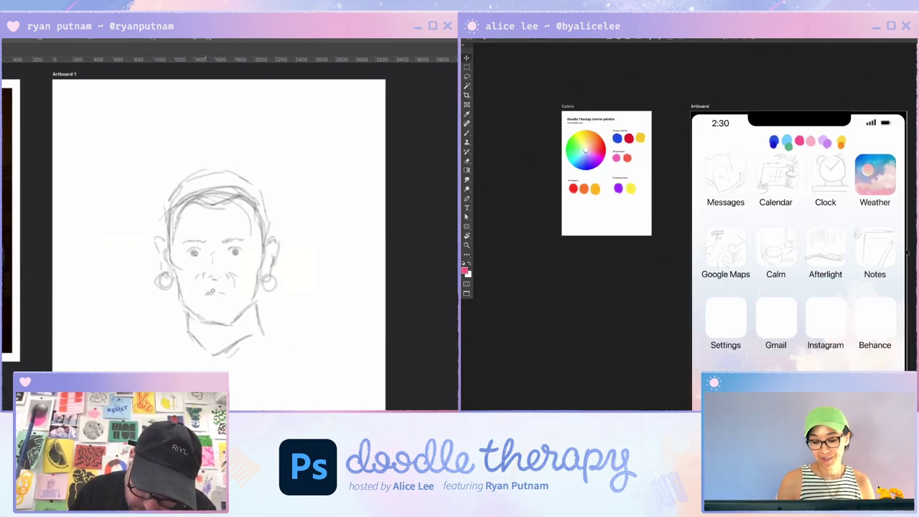
# Nudge the swatch row slightly left and up on the phone artboard.
pyautogui.moveTo(896, 256); pyautogui.dragTo(908, 231)
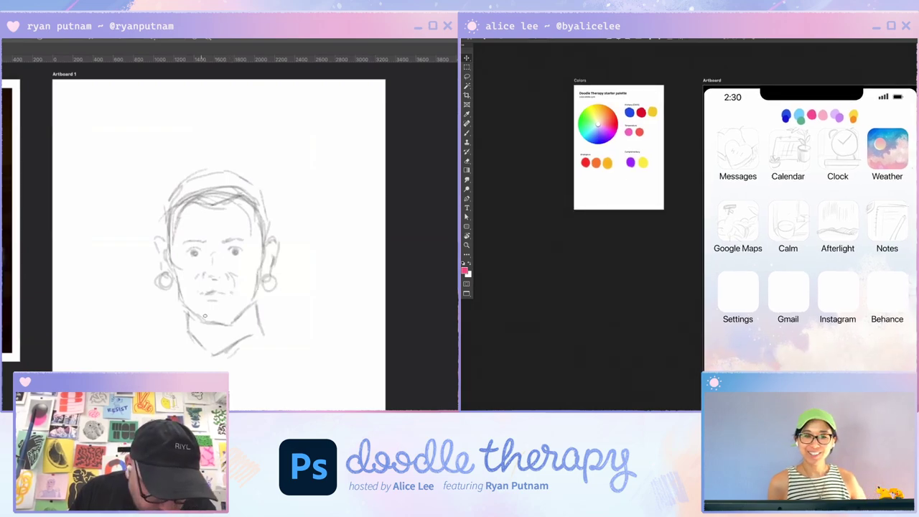
pyautogui.hscroll(2, 868, 302)
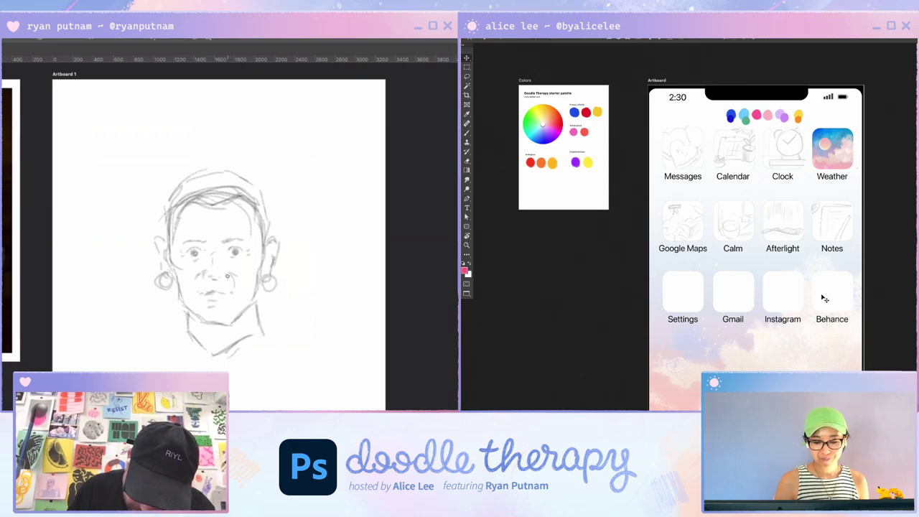
pyautogui.hotkey('ctrl', '+')
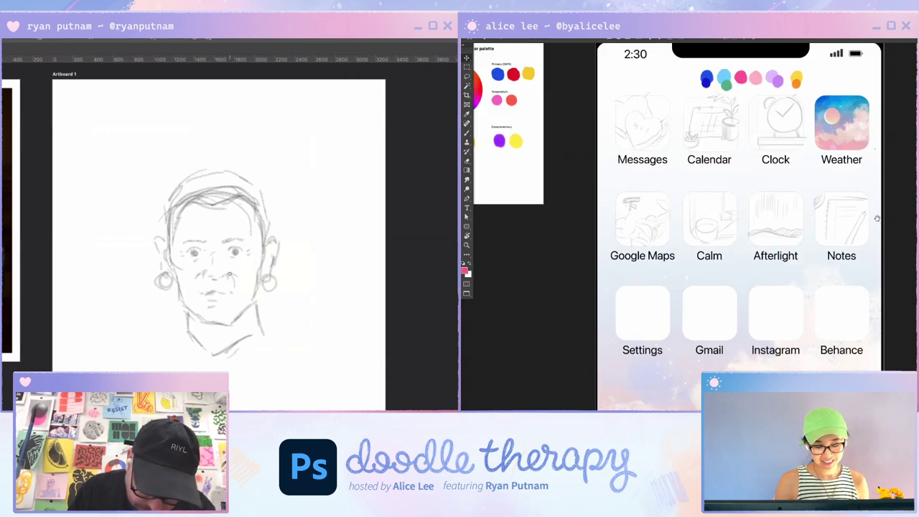
pyautogui.scroll(1, 877, 218)
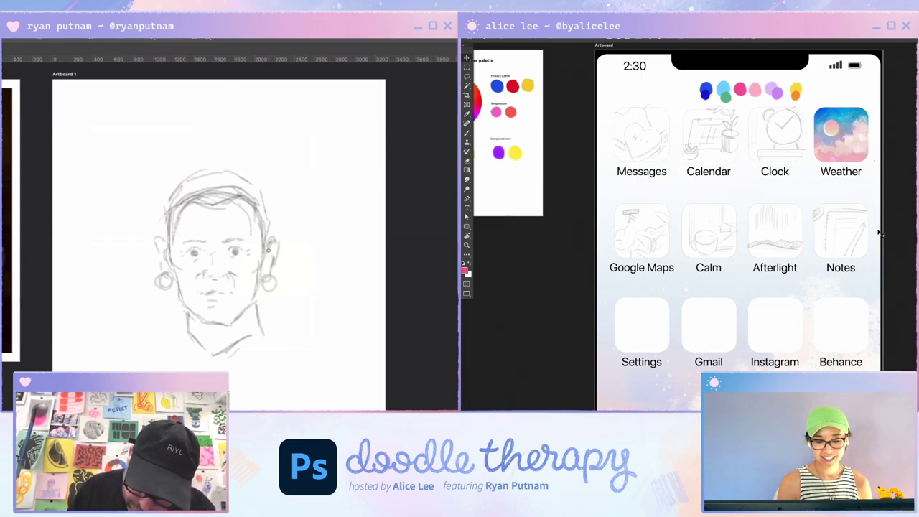
pyautogui.moveTo(799, 92); pyautogui.dragTo(797, 89)
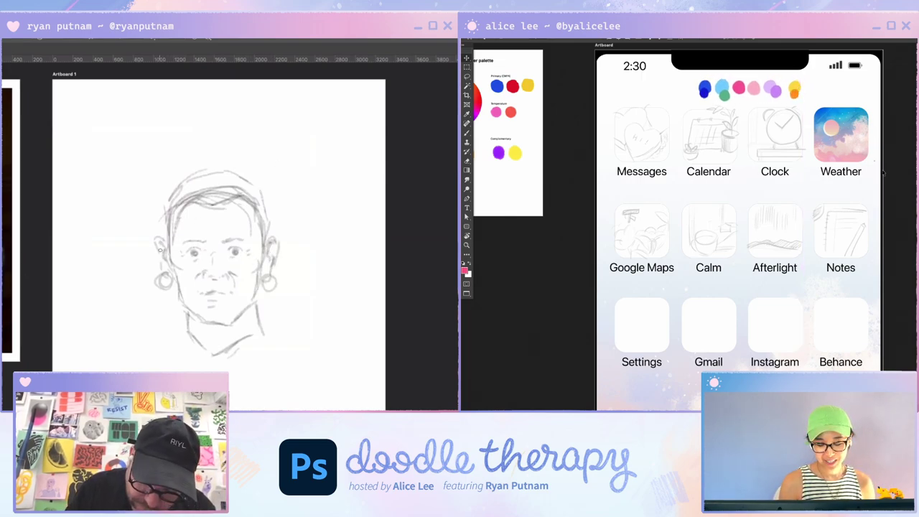
pyautogui.moveTo(875, 197); pyautogui.dragTo(860, 172)
pyautogui.hotkey('ctrl', '-')
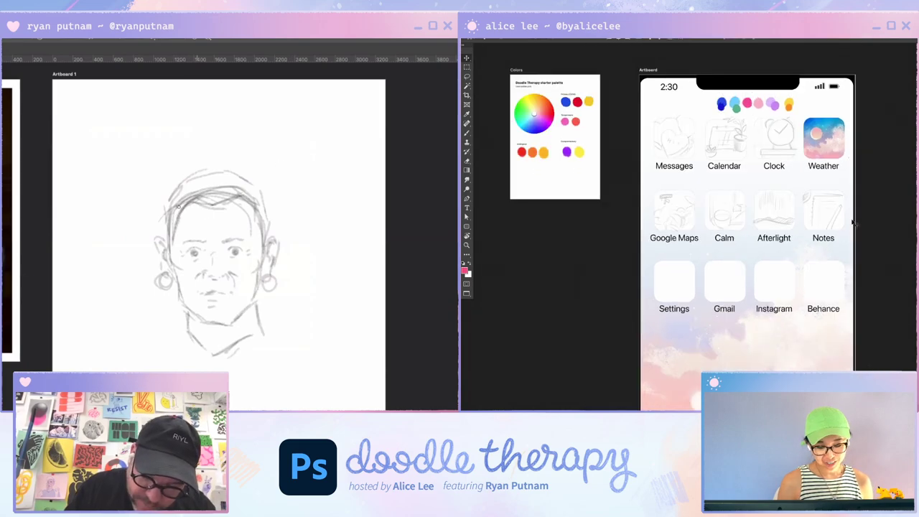
# Add hair strokes along the portrait's hairline, reinforce the right-hand side of the neck and sketch the left-hand shoulder.
pyautogui.moveTo(175, 214)
pyautogui.mouseDown()
pyautogui.moveTo(191, 185)
pyautogui.moveTo(238, 188)
pyautogui.mouseUp()
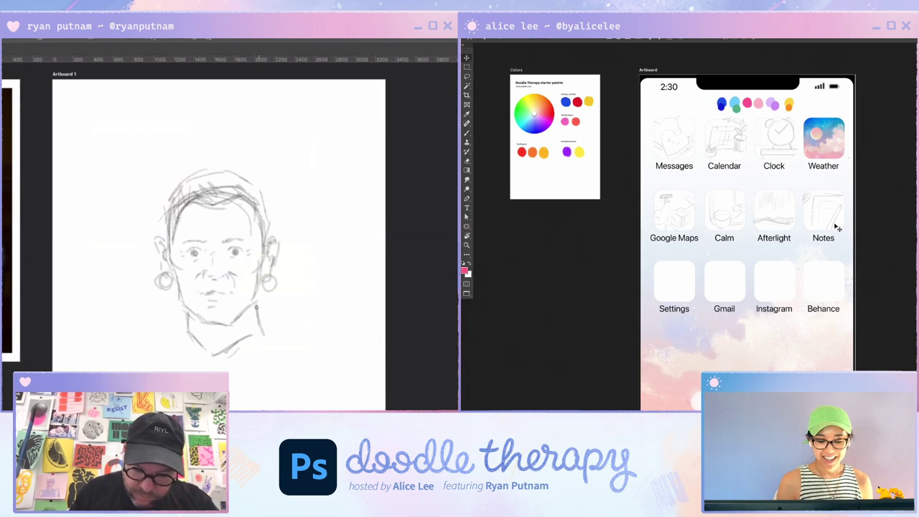
pyautogui.moveTo(261, 335); pyautogui.dragTo(273, 270)
pyautogui.moveTo(185, 273); pyautogui.dragTo(90, 325)
pyautogui.scroll(-3, 854, 291)
pyautogui.moveTo(839, 215); pyautogui.dragTo(829, 224)
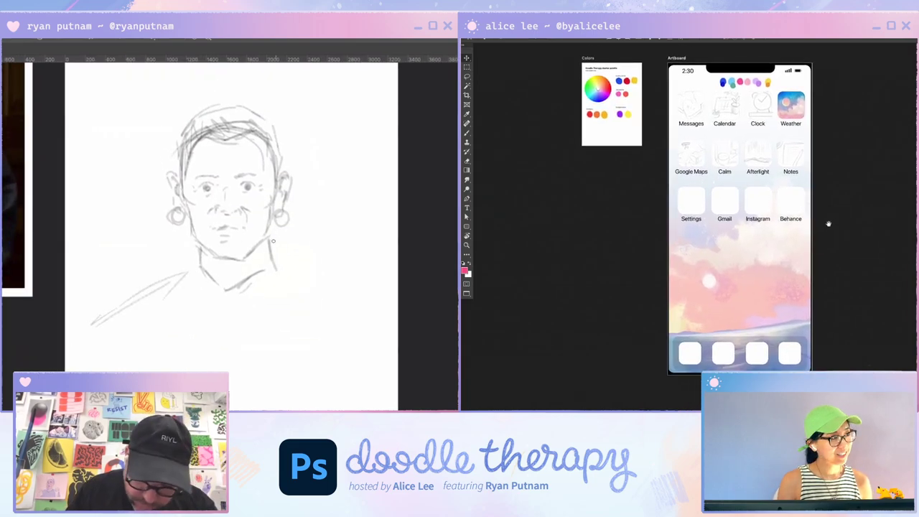
# Sketch the portrait's right-hand shoulder sloping to the artboard edge and reinforce both shoulder lines with second strokes.
pyautogui.moveTo(264, 238)
pyautogui.mouseDown()
pyautogui.moveTo(266, 267)
pyautogui.moveTo(339, 281)
pyautogui.mouseUp()
pyautogui.hotkey('ctrl', '=')
pyautogui.moveTo(817, 160); pyautogui.dragTo(835, 228)
pyautogui.moveTo(286, 266); pyautogui.dragTo(379, 320)
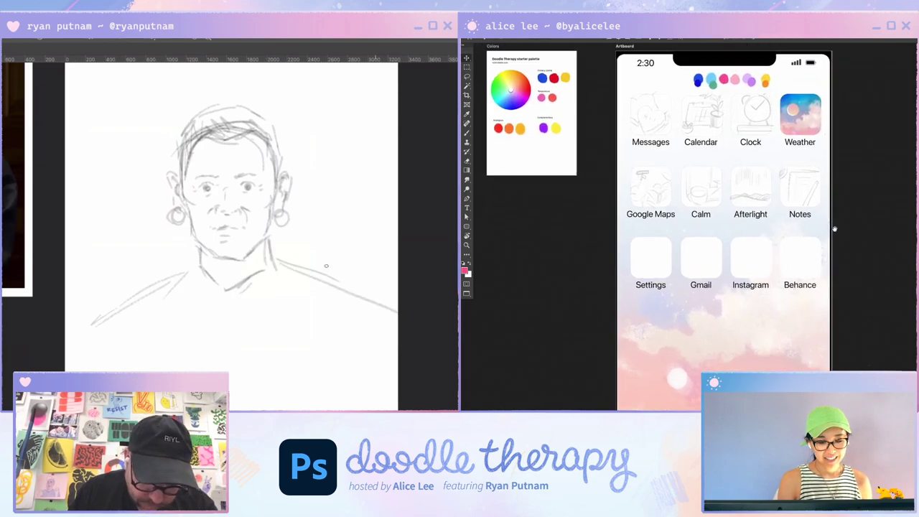
pyautogui.moveTo(835, 227); pyautogui.dragTo(876, 293)
pyautogui.hotkey('ctrl', '=')
pyautogui.moveTo(308, 278); pyautogui.dragTo(397, 313)
pyautogui.moveTo(199, 272); pyautogui.dragTo(102, 312)
# Nudge the swatch row slightly right and up on the phone artboard, and strengthen the portrait's jaw and neck lines.
pyautogui.moveTo(806, 123); pyautogui.dragTo(813, 117)
pyautogui.moveTo(809, 163); pyautogui.dragTo(888, 193)
pyautogui.moveTo(188, 331)
pyautogui.mouseDown()
pyautogui.moveTo(236, 343)
pyautogui.moveTo(213, 358)
pyautogui.mouseUp()
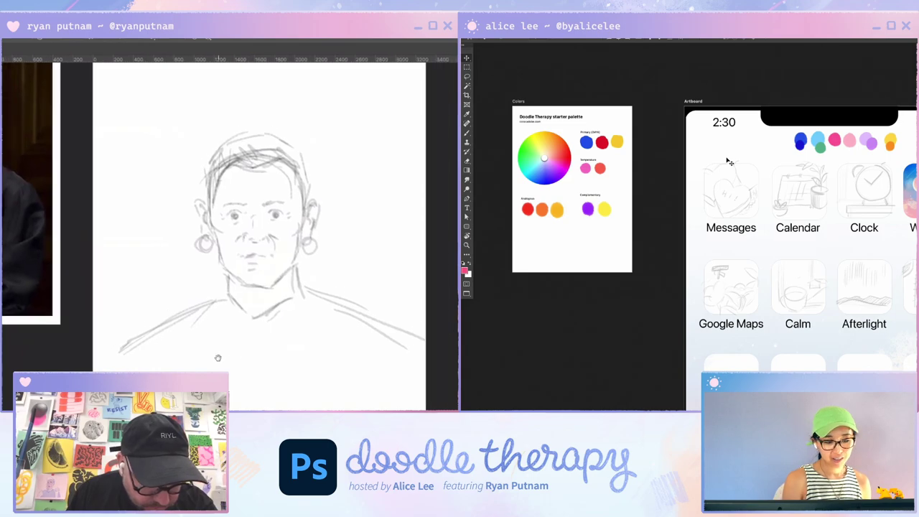
pyautogui.moveTo(225, 288)
pyautogui.mouseDown()
pyautogui.moveTo(181, 312)
pyautogui.moveTo(234, 297)
pyautogui.moveTo(242, 305)
pyautogui.mouseUp()
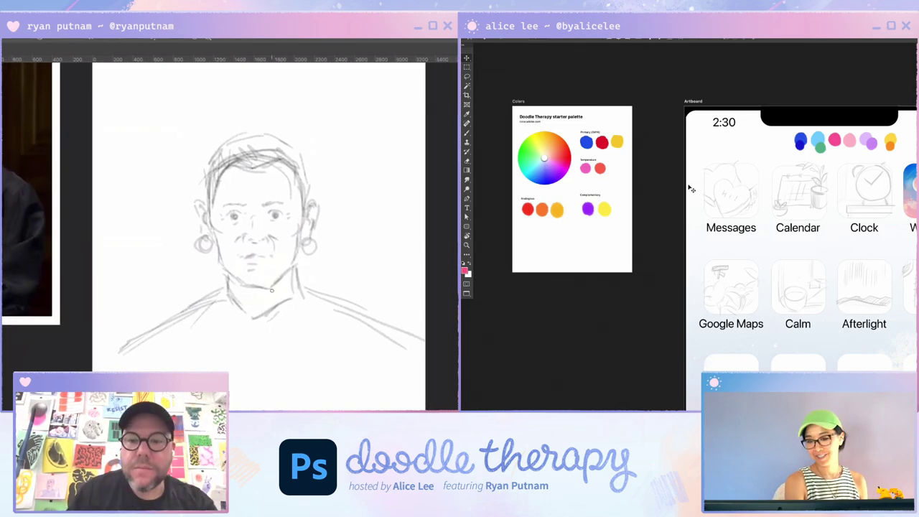
pyautogui.moveTo(912, 184); pyautogui.dragTo(891, 185)
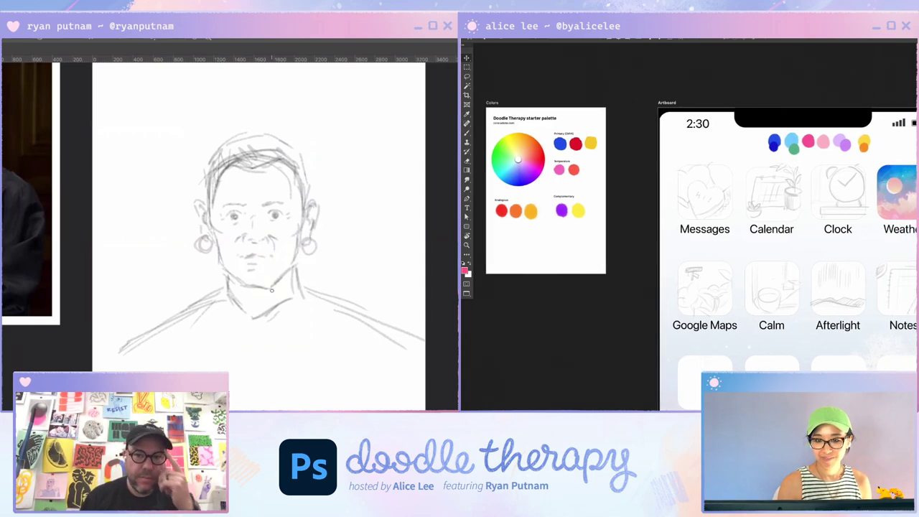
pyautogui.scroll(3, 892, 184)
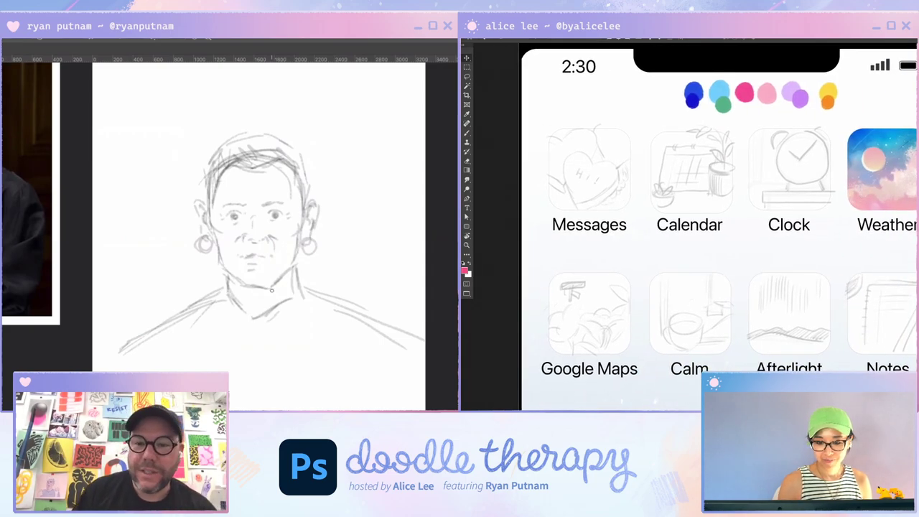
# Undo the shift made on the phone artboard and set the icon sketch layer's opacity to 20%.
pyautogui.moveTo(802, 152); pyautogui.dragTo(800, 162)
pyautogui.hotkey('ctrl', 'z')
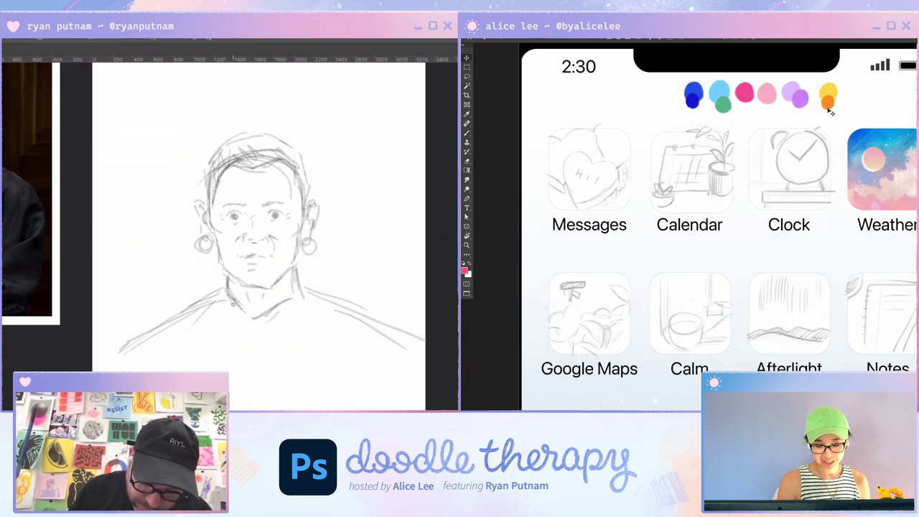
pyautogui.press('0')
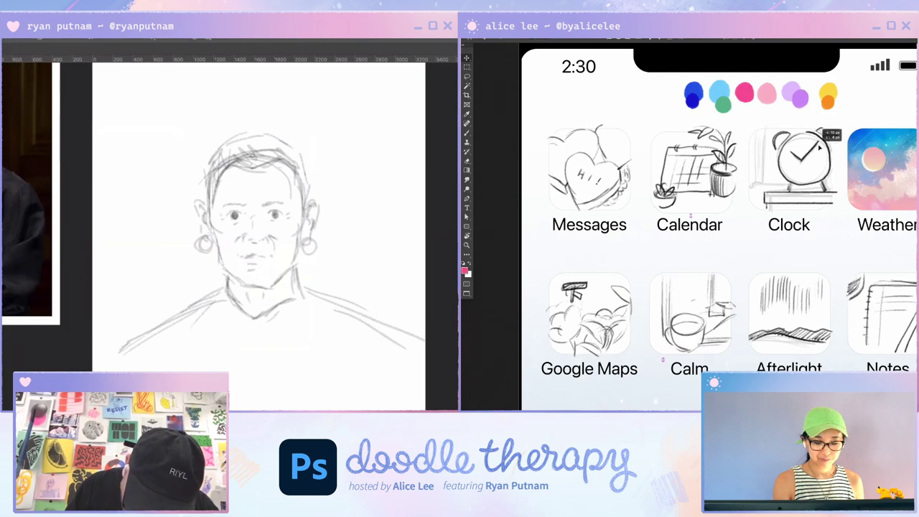
pyautogui.press('2')
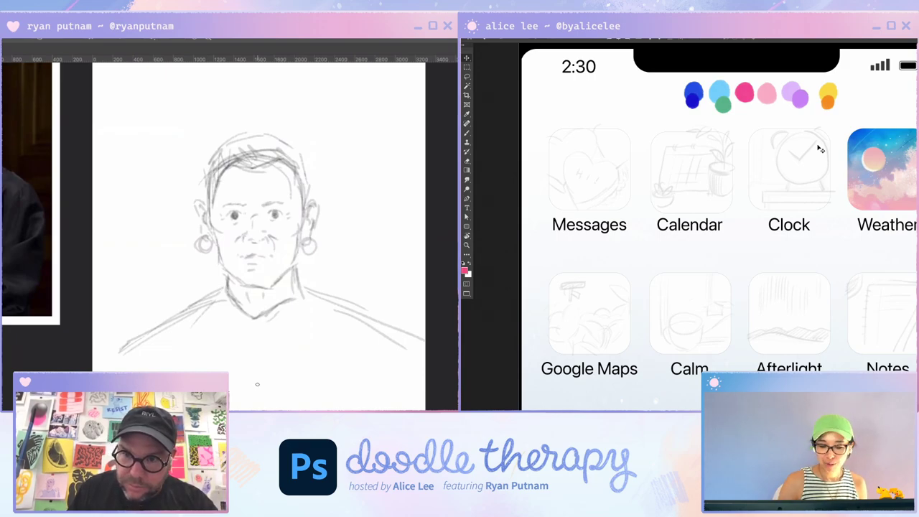
pyautogui.hotkey('ctrl', '-')
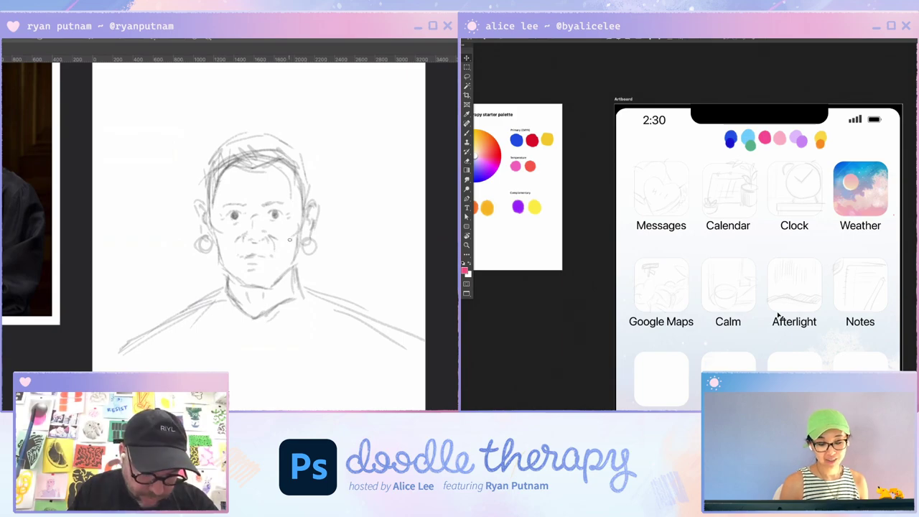
pyautogui.hotkey('ctrl', '+')
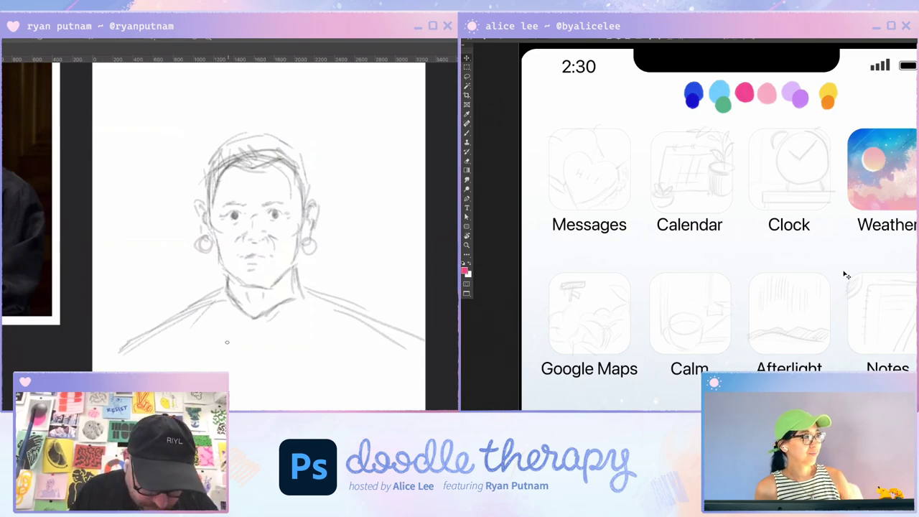
# Sketch a round shirt neckline on the portrait and extend the outer shoulder contours to both artboard edges.
pyautogui.moveTo(215, 302)
pyautogui.mouseDown()
pyautogui.moveTo(262, 347)
pyautogui.moveTo(314, 300)
pyautogui.mouseUp()
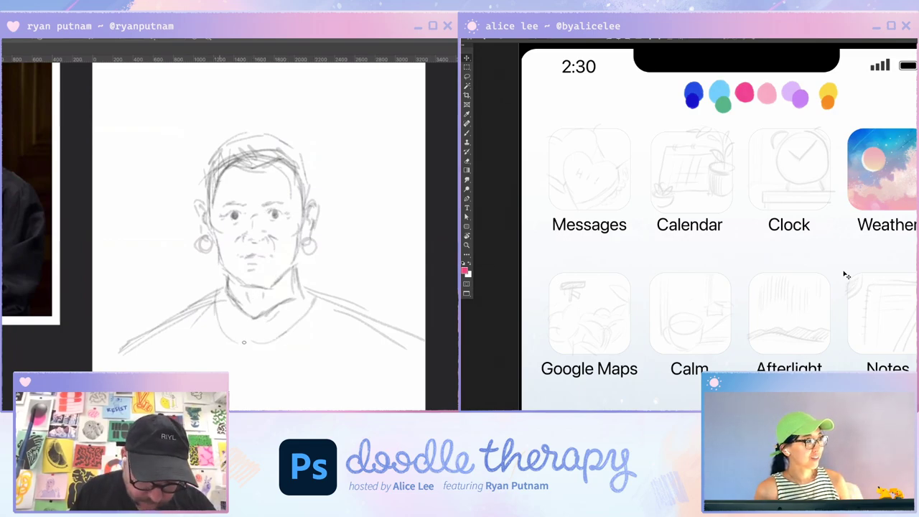
pyautogui.moveTo(219, 290)
pyautogui.mouseDown()
pyautogui.moveTo(184, 310)
pyautogui.moveTo(186, 336)
pyautogui.moveTo(102, 364)
pyautogui.mouseUp()
pyautogui.moveTo(363, 317); pyautogui.dragTo(424, 364)
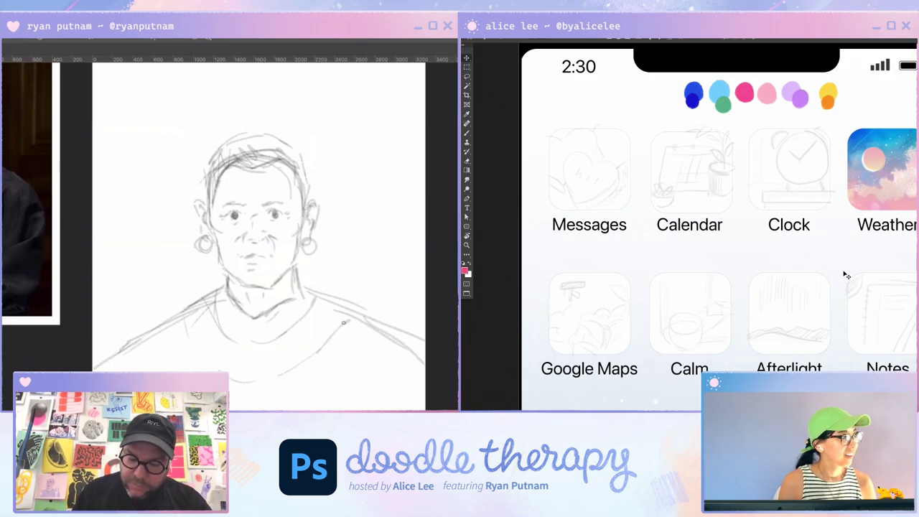
pyautogui.hotkey('ctrl', '+')
pyautogui.moveTo(143, 339); pyautogui.dragTo(115, 364)
# Move the swatch row down between the first and second icon rows, directly above the Calm icon.
pyautogui.moveTo(830, 198)
pyautogui.mouseDown()
pyautogui.moveTo(853, 293)
pyautogui.moveTo(871, 287)
pyautogui.mouseUp()
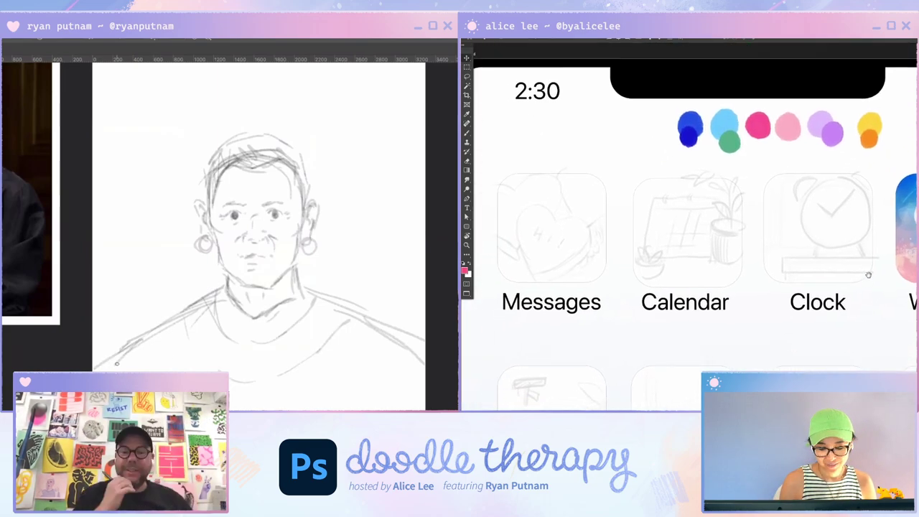
pyautogui.moveTo(845, 208); pyautogui.dragTo(849, 211)
pyautogui.hotkey('ctrl', 'z')
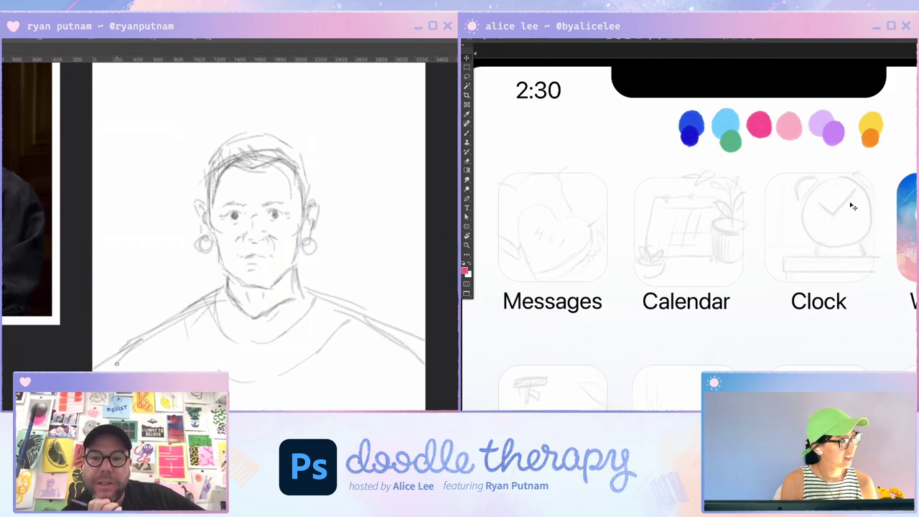
pyautogui.scroll(-3, 850, 201)
pyautogui.hscroll(-2, 850, 202)
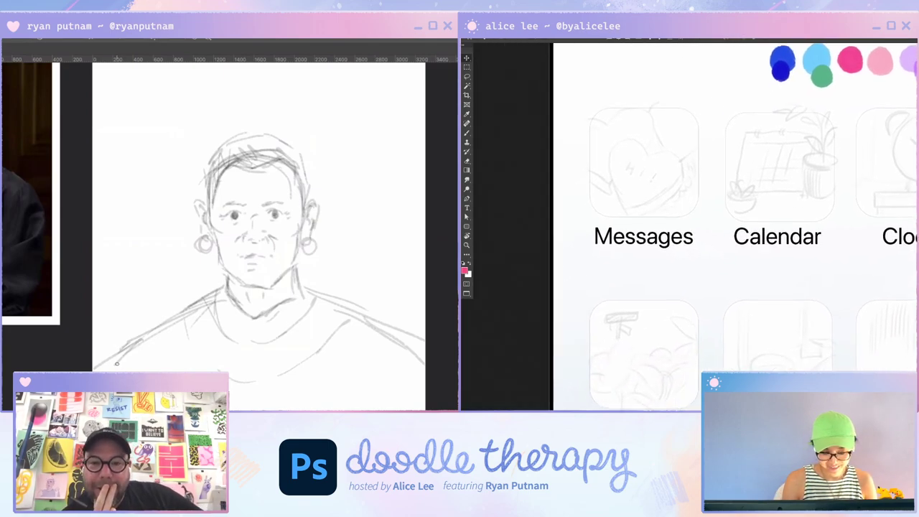
pyautogui.moveTo(895, 208)
pyautogui.mouseDown()
pyautogui.moveTo(879, 287)
pyautogui.moveTo(877, 212)
pyautogui.mouseUp()
pyautogui.moveTo(766, 284); pyautogui.dragTo(771, 281)
pyautogui.hotkey('ctrl', 'z')
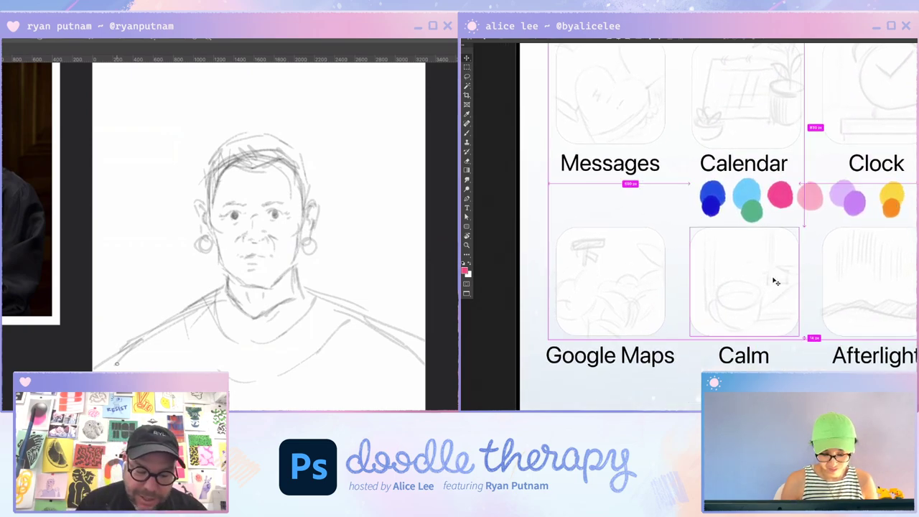
# On a new layer, outline a square panel over the Calm icon in the palette's light blue, with straight left and lower edges.
pyautogui.hotkey('ctrl', 'shift', 'n')
pyautogui.press('Return')
pyautogui.press('i')
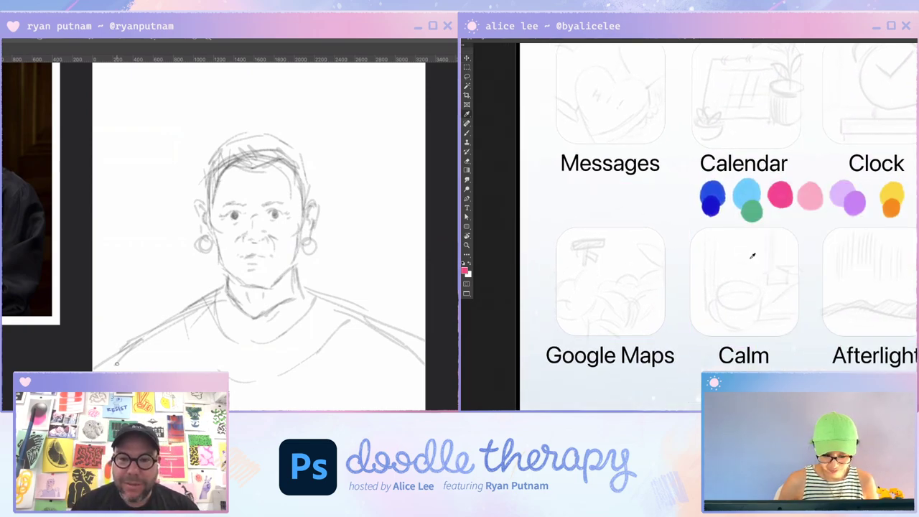
pyautogui.click(749, 189)
pyautogui.moveTo(751, 198); pyautogui.dragTo(822, 170)
pyautogui.moveTo(786, 195)
pyautogui.mouseDown()
pyautogui.moveTo(786, 288)
pyautogui.moveTo(896, 285)
pyautogui.mouseUp()
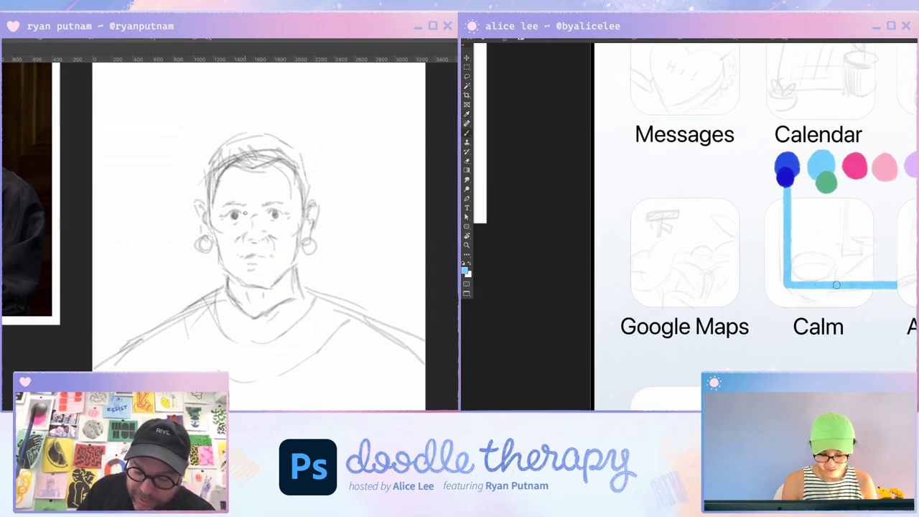
pyautogui.moveTo(792, 195)
pyautogui.mouseDown()
pyautogui.moveTo(876, 271)
pyautogui.moveTo(875, 281)
pyautogui.mouseUp()
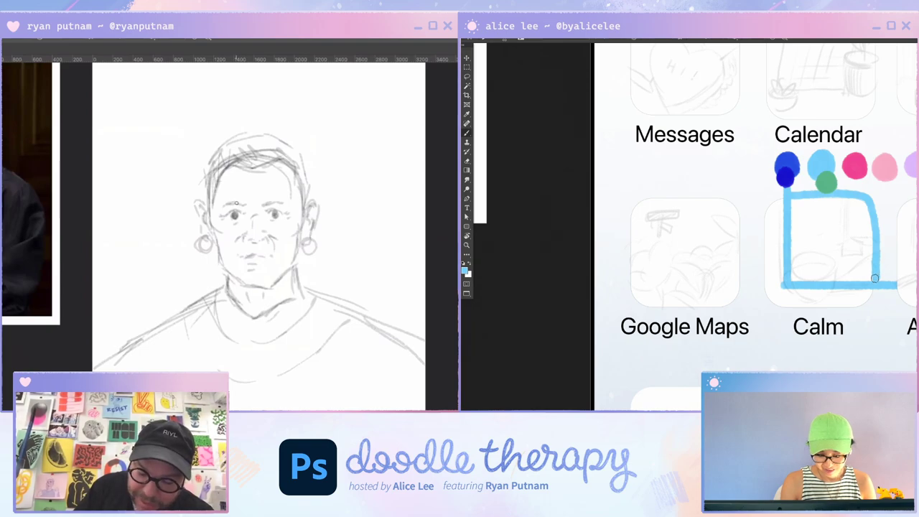
# Select the inside of the light blue outline, expand the selection slightly, and fill it with the same blue.
pyautogui.press('w')
pyautogui.click(867, 267)
pyautogui.press('F2')
pyautogui.press('Return')
pyautogui.hotkey('alt', 'BackSpace')
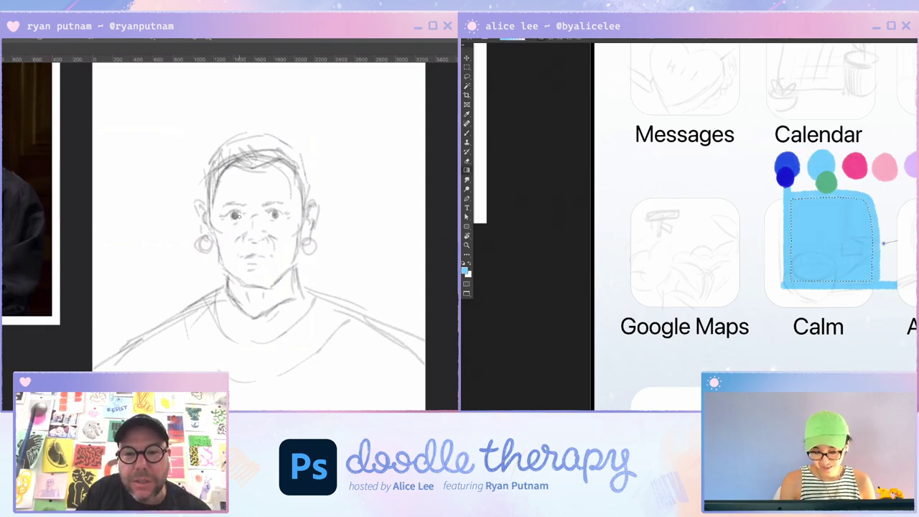
pyautogui.press('b')
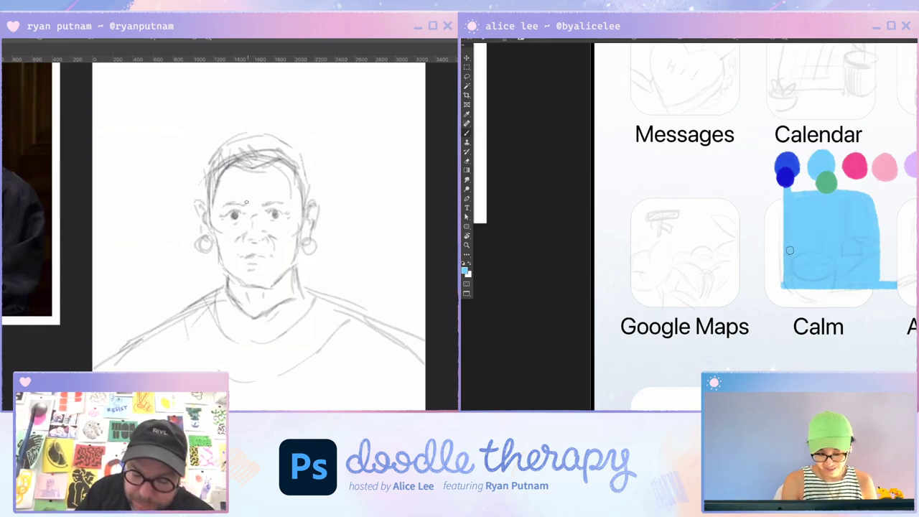
# Straighten the blue panel's left and lower edges with the eraser and clip the layer to the Calm icon shape.
pyautogui.press('e')
pyautogui.moveTo(782, 182); pyautogui.dragTo(783, 312)
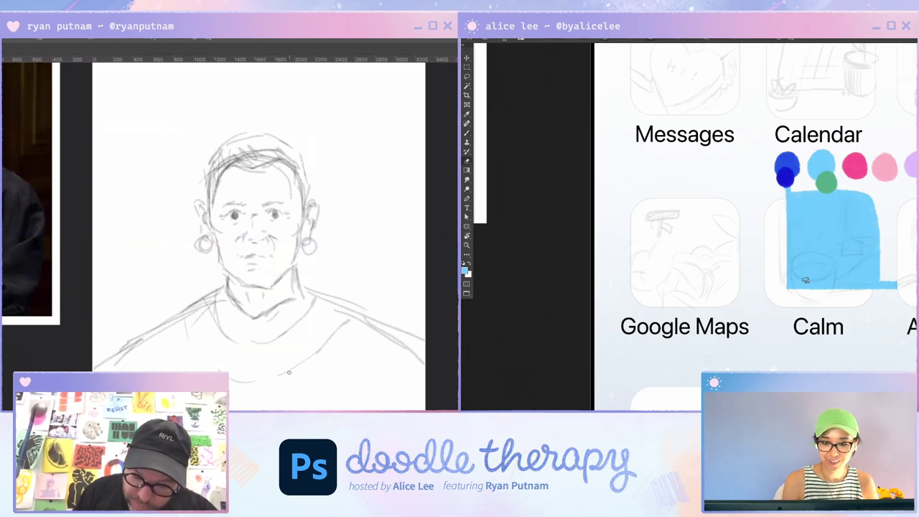
pyautogui.moveTo(787, 289); pyautogui.dragTo(900, 289)
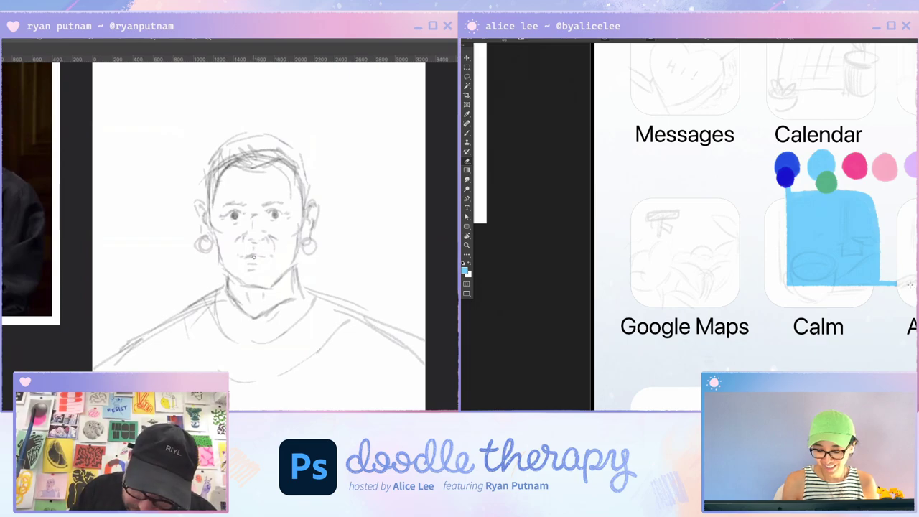
pyautogui.hotkey('ctrl', 'alt', 'g')
# Shift the blue panel slightly left inside the Calm icon and lighten its color with a Hue/Saturation adjustment.
pyautogui.press('v')
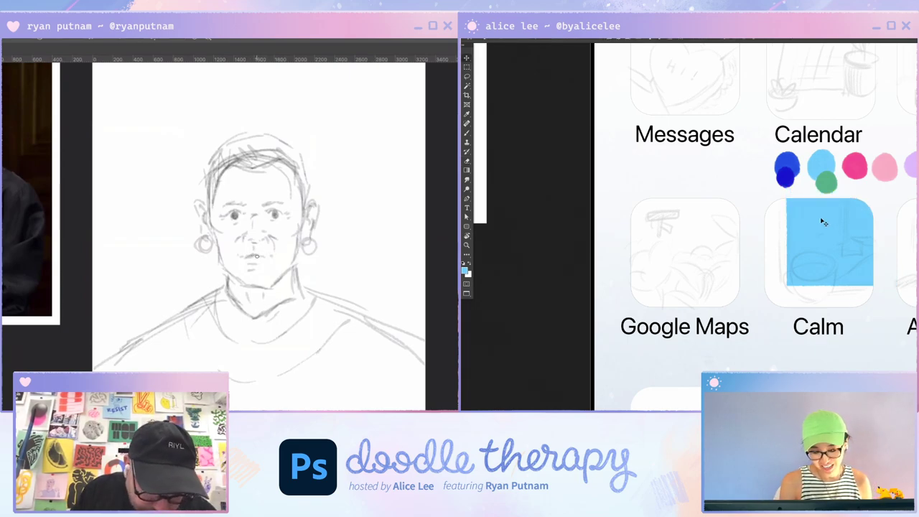
pyautogui.moveTo(820, 218); pyautogui.dragTo(815, 223)
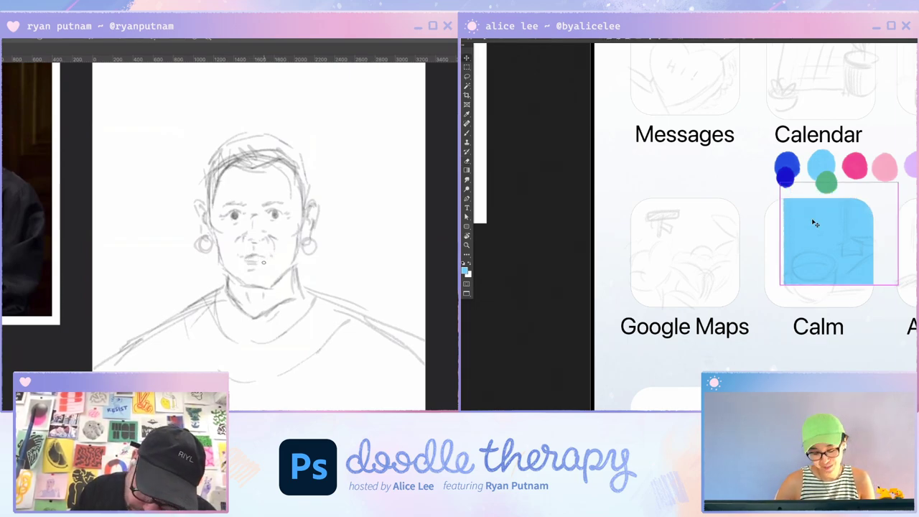
pyautogui.hotkey('ctrl', 'u')
pyautogui.moveTo(916, 283); pyautogui.dragTo(869, 299)
pyautogui.press('Return')
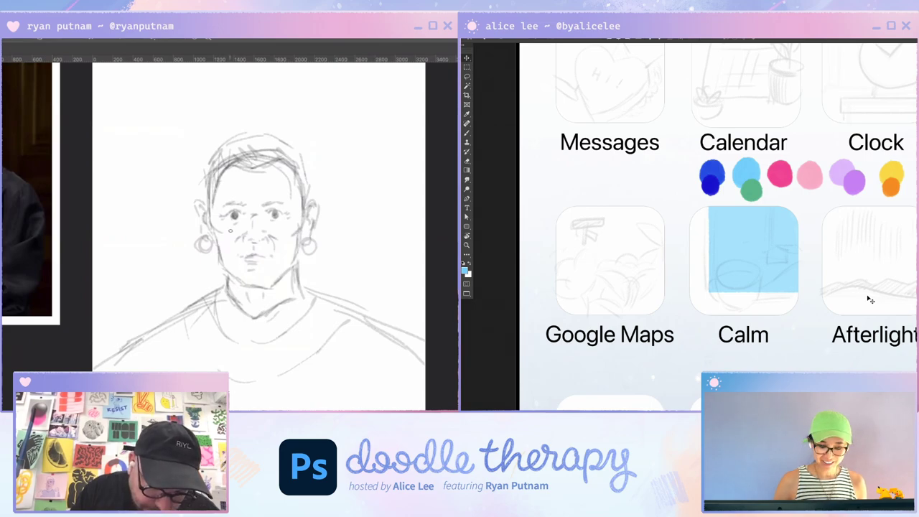
# On a new clipped layer, paint a darker blue tabletop band across the bottom of the Calm icon.
pyautogui.press('shift+super+n')
pyautogui.press('Return')
pyautogui.press('i')
pyautogui.scroll(1, 719, 226)
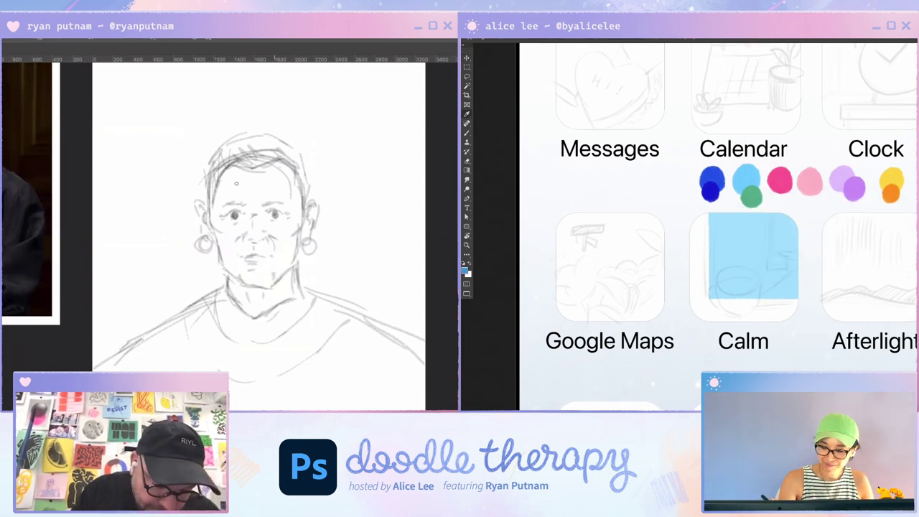
pyautogui.scroll(1, 744, 267)
pyautogui.press('b')
pyautogui.moveTo(687, 314)
pyautogui.mouseDown()
pyautogui.moveTo(817, 303)
pyautogui.moveTo(664, 310)
pyautogui.moveTo(814, 312)
pyautogui.mouseUp()
pyautogui.press('alt+super+g')
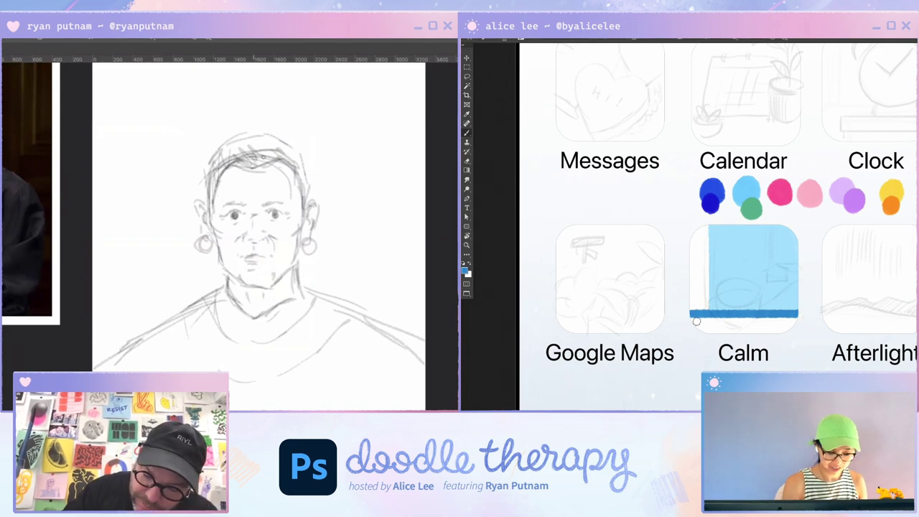
pyautogui.moveTo(696, 322)
pyautogui.mouseDown()
pyautogui.moveTo(715, 333)
pyautogui.moveTo(708, 323)
pyautogui.moveTo(775, 331)
pyautogui.moveTo(795, 319)
pyautogui.moveTo(790, 333)
pyautogui.mouseUp()
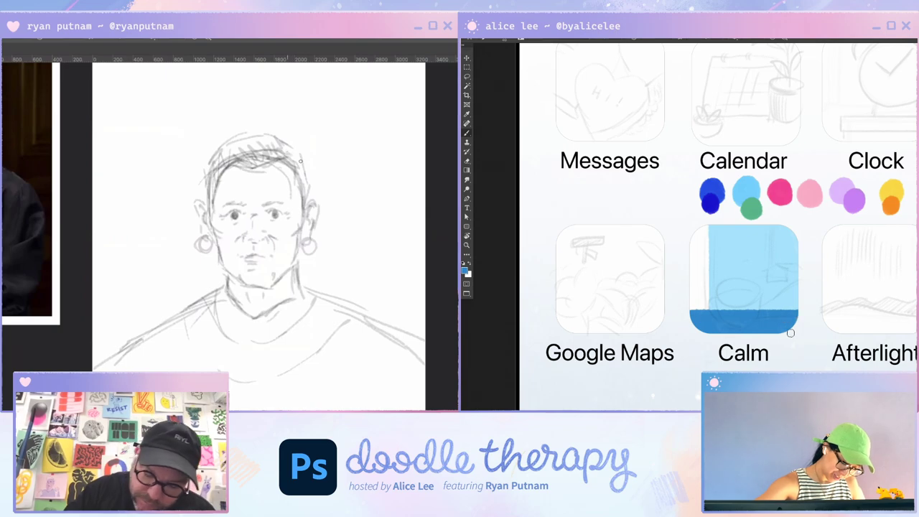
pyautogui.press('v')
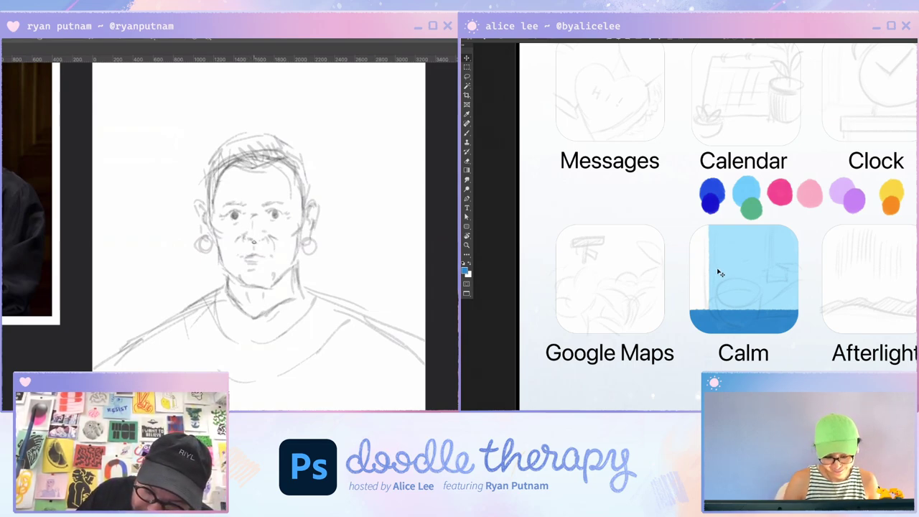
# On a new layer, paint a grayish lavender vertical strip down the Calm icon's left side, ending at the tabletop.
pyautogui.hotkey('ctrl', 'shift', 'n')
pyautogui.press('Return')
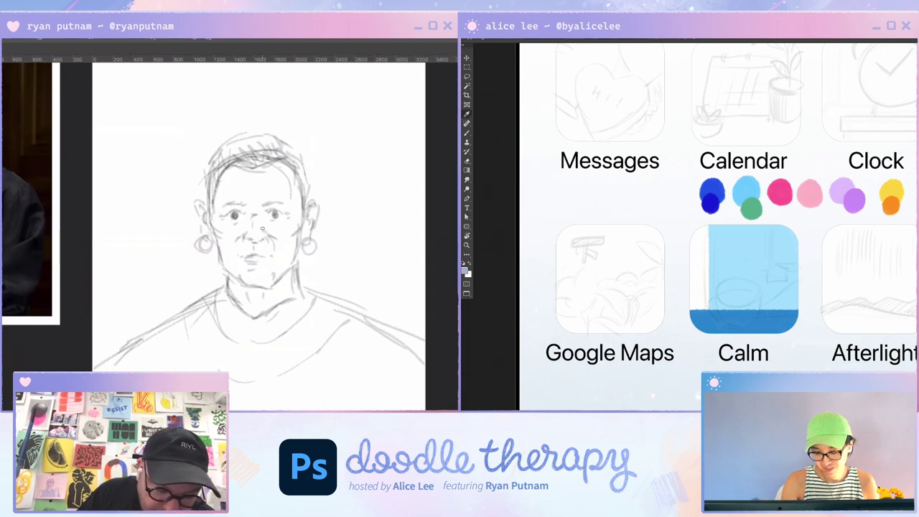
pyautogui.moveTo(701, 227); pyautogui.dragTo(703, 310)
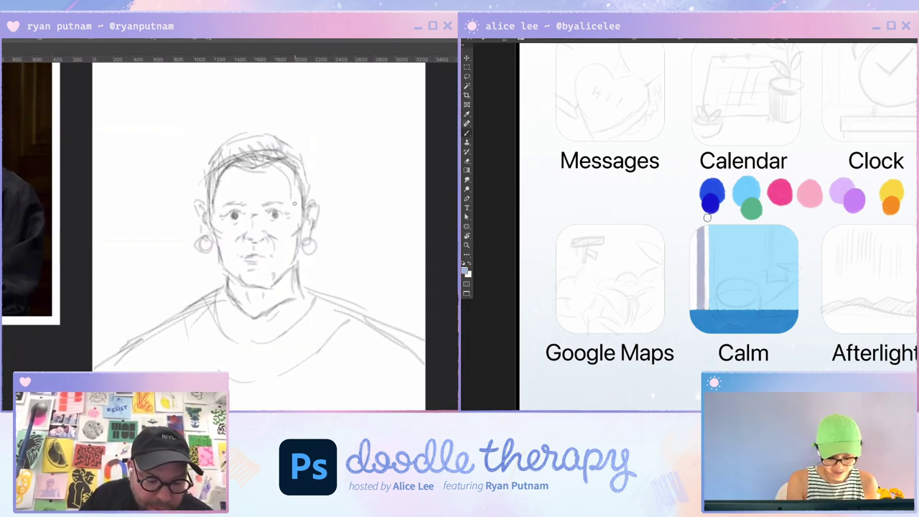
pyautogui.moveTo(708, 224)
pyautogui.mouseDown()
pyautogui.moveTo(695, 265)
pyautogui.moveTo(694, 230)
pyautogui.moveTo(694, 309)
pyautogui.mouseUp()
pyautogui.moveTo(694, 235); pyautogui.dragTo(689, 304)
pyautogui.moveTo(693, 234); pyautogui.dragTo(695, 310)
pyautogui.moveTo(713, 217); pyautogui.dragTo(713, 311)
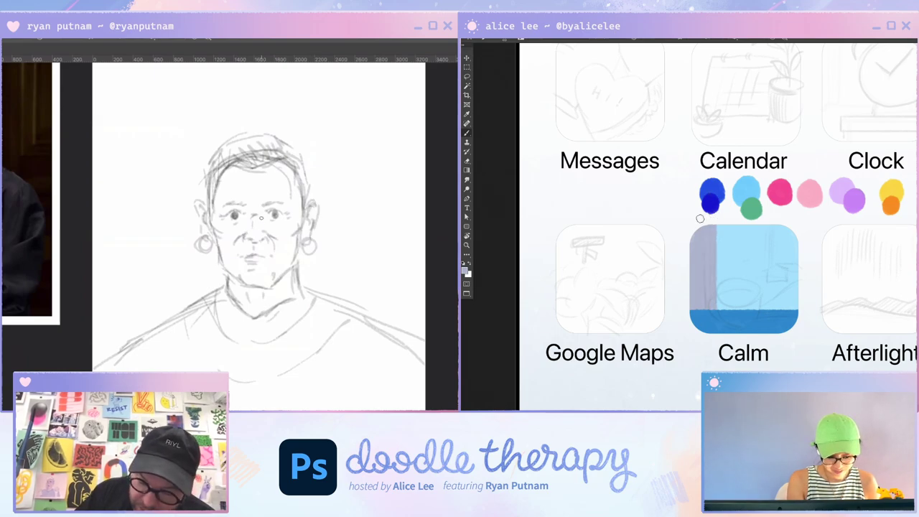
# Nudge the lavender strip left so that it covers less of the light blue panel.
pyautogui.press('v')
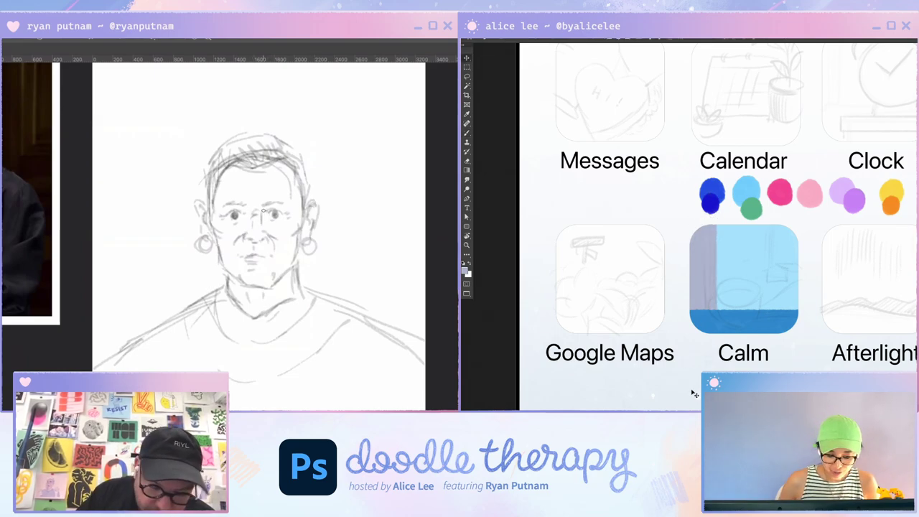
pyautogui.hotkey('shift', 'Left')
pyautogui.hotkey('shift', 'Left')
pyautogui.hotkey('shift', 'Right')
pyautogui.hotkey('shift', 'Left')
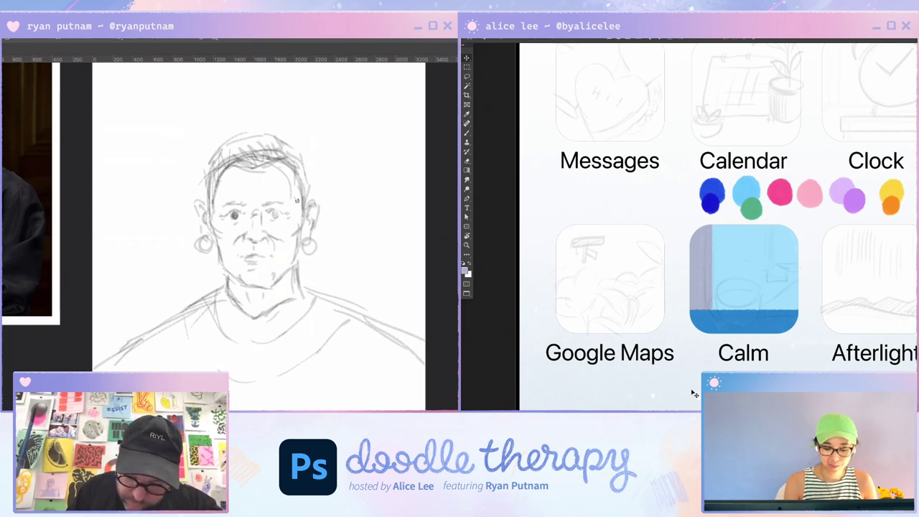
# Erase and redraw the portrait's right-hand eye, and shade the Calm icon's tabletop with darker blue textured strokes.
pyautogui.moveTo(270, 213); pyautogui.dragTo(282, 218)
pyautogui.moveTo(784, 329); pyautogui.dragTo(789, 329)
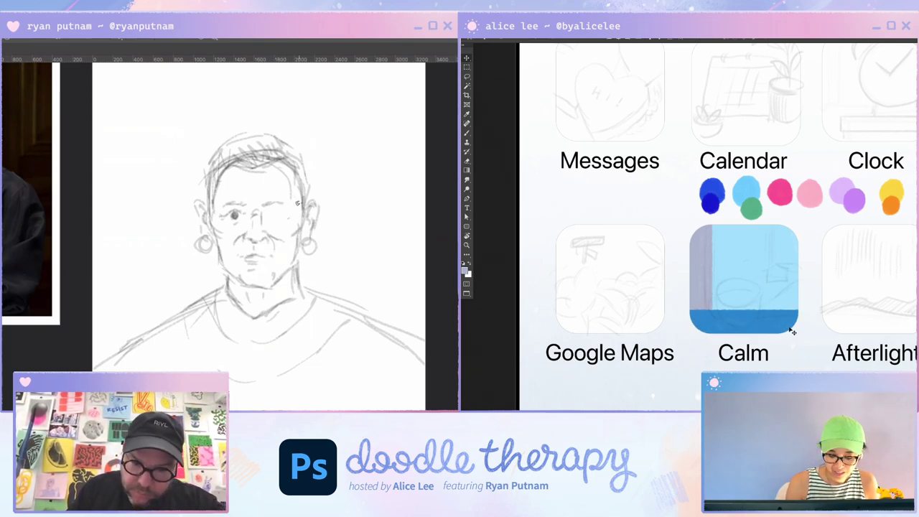
pyautogui.click(793, 312)
pyautogui.moveTo(274, 215); pyautogui.dragTo(277, 213)
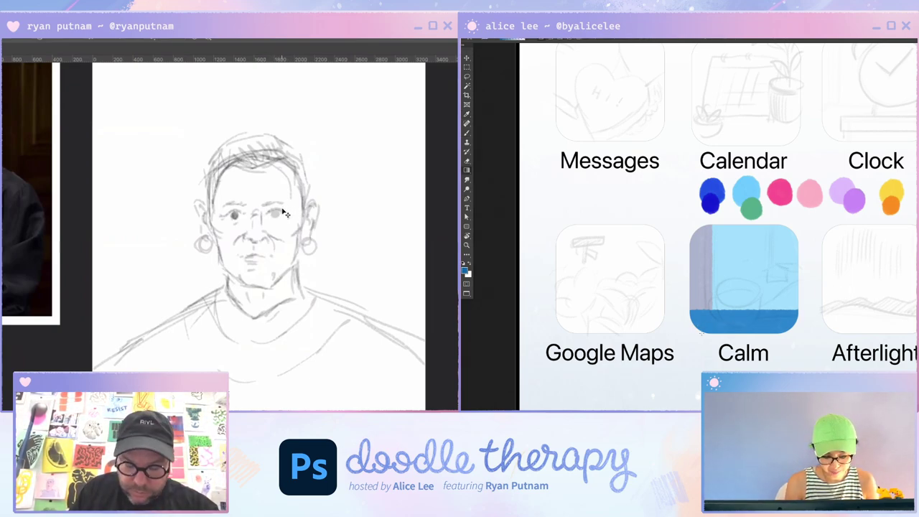
pyautogui.press('b')
pyautogui.hotkey('ctrl', 'z')
pyautogui.moveTo(675, 320)
pyautogui.mouseDown()
pyautogui.moveTo(705, 307)
pyautogui.moveTo(784, 302)
pyautogui.moveTo(678, 327)
pyautogui.moveTo(777, 305)
pyautogui.mouseUp()
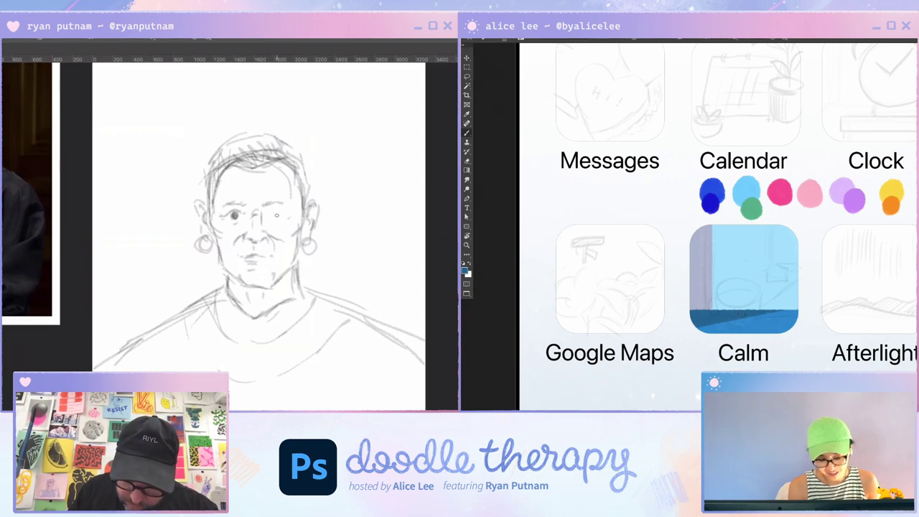
pyautogui.click(274, 216)
pyautogui.moveTo(687, 337)
pyautogui.mouseDown()
pyautogui.moveTo(888, 295)
pyautogui.moveTo(840, 301)
pyautogui.mouseUp()
pyautogui.press('r')
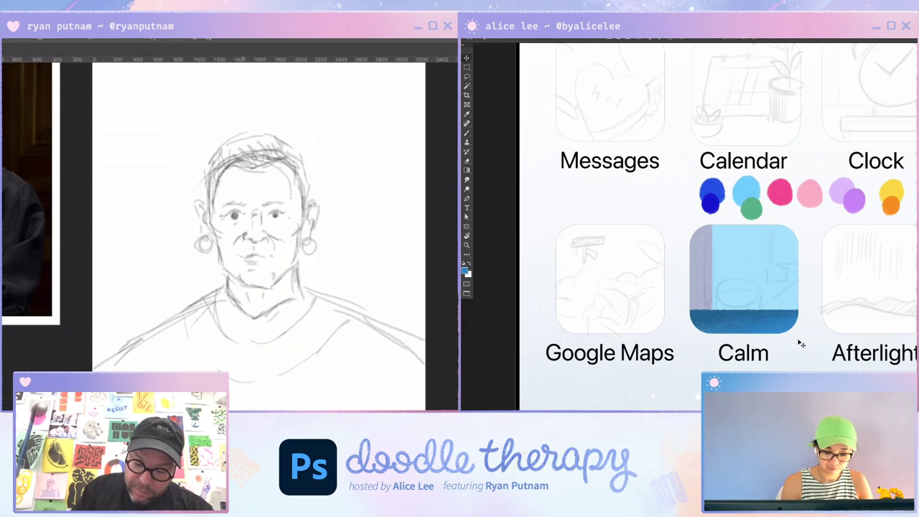
# Paint a dark green leaf hanging from the Calm icon's top edge, clipped to the icon, and darken the portrait's earrings.
pyautogui.press('i')
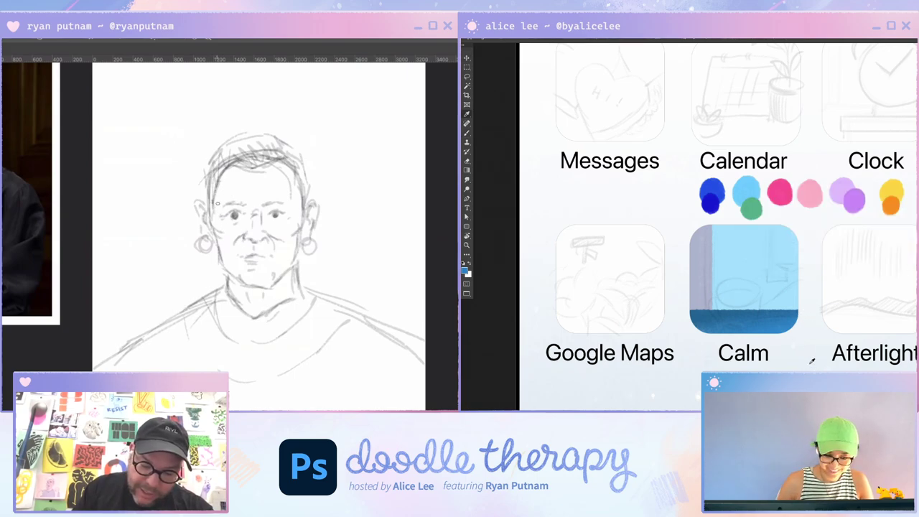
pyautogui.click(754, 209)
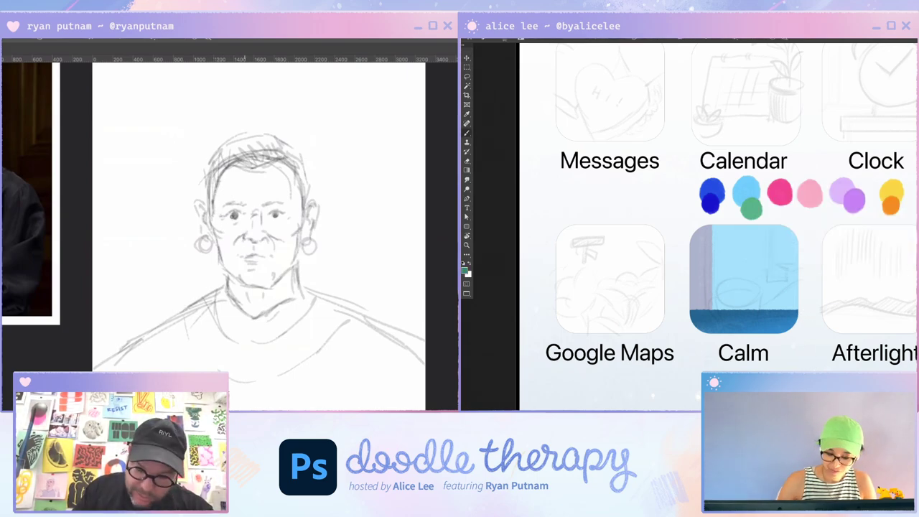
pyautogui.moveTo(759, 227)
pyautogui.mouseDown()
pyautogui.moveTo(739, 264)
pyautogui.moveTo(741, 252)
pyautogui.mouseUp()
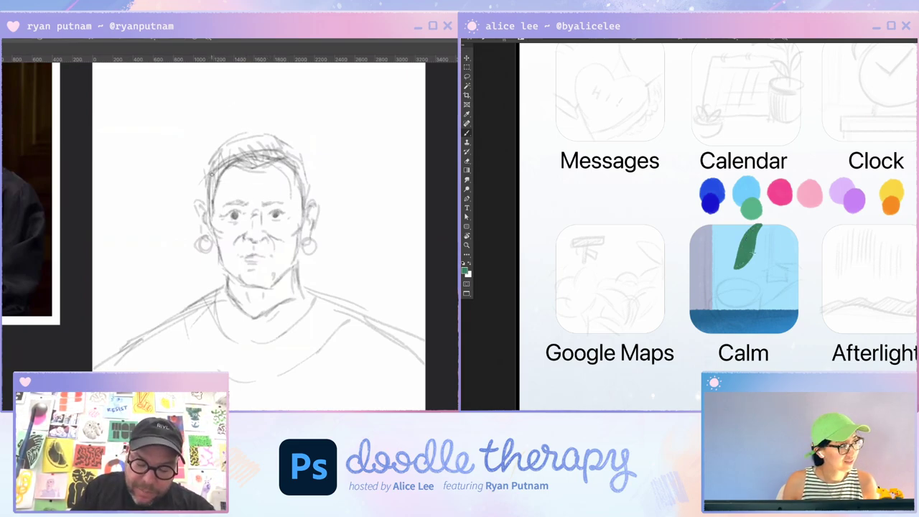
pyautogui.moveTo(212, 174); pyautogui.dragTo(213, 203)
pyautogui.moveTo(756, 251); pyautogui.dragTo(766, 223)
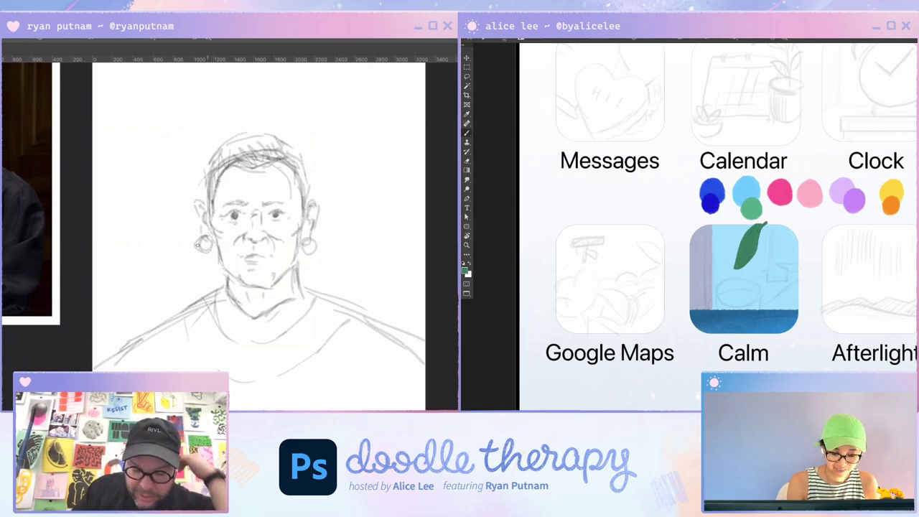
pyautogui.hotkey('ctrl', 'alt', 'g')
pyautogui.moveTo(308, 238); pyautogui.dragTo(308, 240)
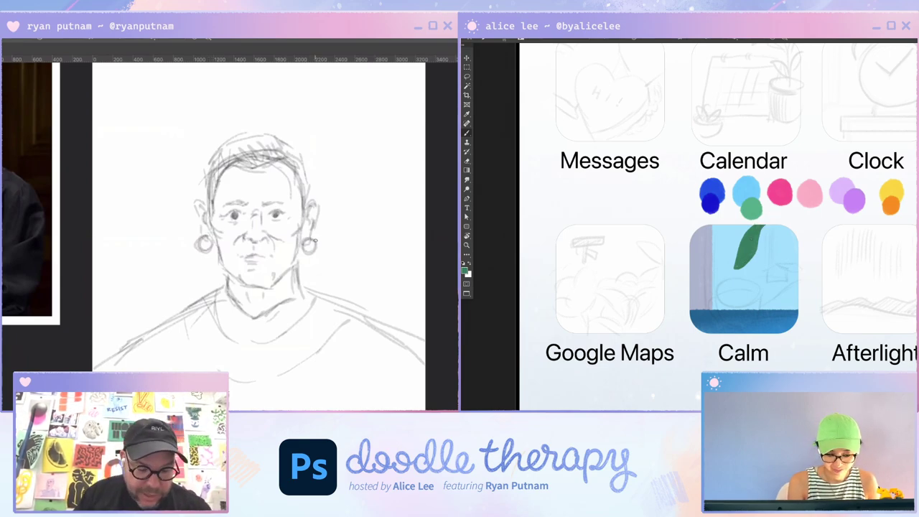
# Trim the green leaf's left edge with the eraser, and sketch the portrait's shirt collar with a wider curved band across the chest.
pyautogui.moveTo(214, 293)
pyautogui.mouseDown()
pyautogui.moveTo(183, 309)
pyautogui.moveTo(184, 323)
pyautogui.moveTo(209, 366)
pyautogui.mouseUp()
pyautogui.press('e')
pyautogui.moveTo(735, 269); pyautogui.dragTo(746, 229)
pyautogui.moveTo(209, 366)
pyautogui.mouseDown()
pyautogui.moveTo(244, 382)
pyautogui.moveTo(308, 365)
pyautogui.mouseUp()
pyautogui.moveTo(744, 232); pyautogui.dragTo(729, 271)
pyautogui.moveTo(216, 318)
pyautogui.mouseDown()
pyautogui.moveTo(268, 339)
pyautogui.moveTo(303, 314)
pyautogui.mouseUp()
pyautogui.moveTo(751, 221); pyautogui.dragTo(734, 273)
pyautogui.moveTo(303, 314)
pyautogui.mouseDown()
pyautogui.moveTo(312, 297)
pyautogui.moveTo(266, 380)
pyautogui.mouseUp()
pyautogui.moveTo(742, 239)
pyautogui.mouseDown()
pyautogui.moveTo(775, 213)
pyautogui.moveTo(730, 266)
pyautogui.mouseUp()
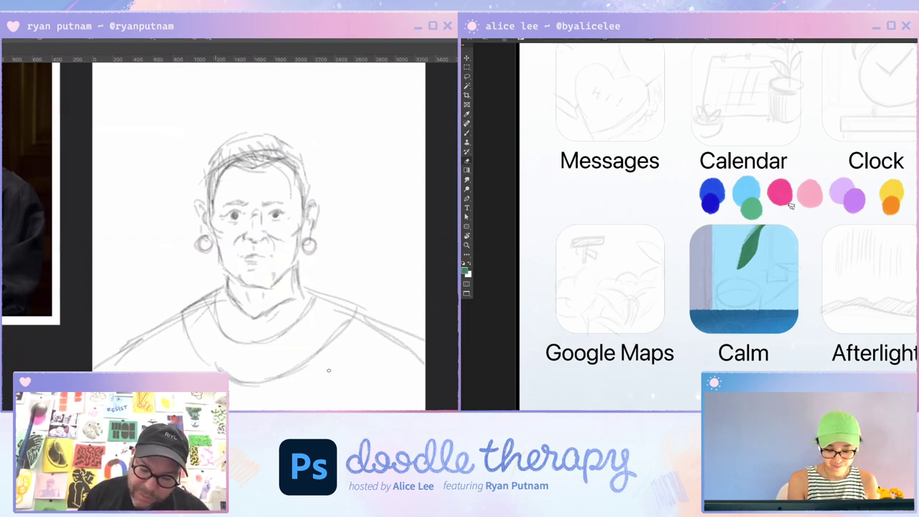
# Refine the green leaf's outline with brush strokes on a rotated view, and darken the portrait's right-hand eyebrow.
pyautogui.press('r')
pyautogui.moveTo(858, 253); pyautogui.dragTo(863, 229)
pyautogui.hotkey('ctrl', '+')
pyautogui.press('b')
pyautogui.moveTo(741, 255)
pyautogui.mouseDown()
pyautogui.moveTo(733, 275)
pyautogui.moveTo(736, 322)
pyautogui.mouseUp()
pyautogui.moveTo(275, 202); pyautogui.dragTo(287, 202)
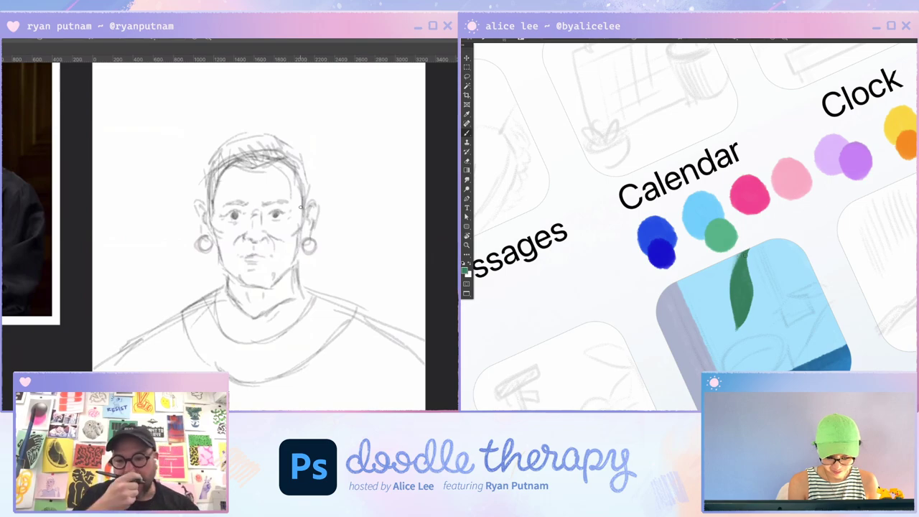
pyautogui.moveTo(744, 250)
pyautogui.mouseDown()
pyautogui.moveTo(731, 290)
pyautogui.moveTo(750, 277)
pyautogui.moveTo(751, 307)
pyautogui.mouseUp()
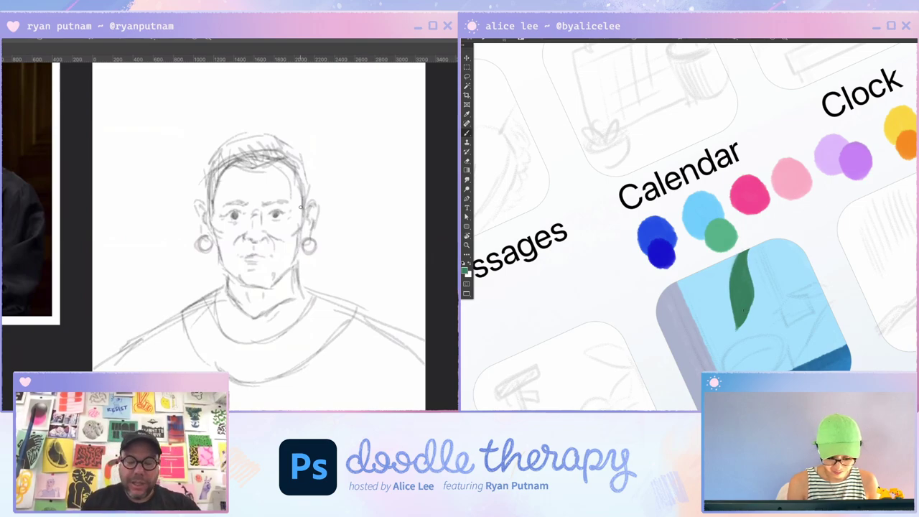
pyautogui.press('r')
pyautogui.moveTo(863, 339)
pyautogui.mouseDown()
pyautogui.moveTo(810, 348)
pyautogui.moveTo(661, 243)
pyautogui.mouseUp()
pyautogui.press('b')
pyautogui.moveTo(730, 125)
pyautogui.mouseDown()
pyautogui.moveTo(772, 152)
pyautogui.moveTo(730, 125)
pyautogui.moveTo(782, 136)
pyautogui.moveTo(730, 125)
pyautogui.moveTo(774, 161)
pyautogui.moveTo(769, 153)
pyautogui.moveTo(782, 160)
pyautogui.moveTo(758, 150)
pyautogui.moveTo(785, 152)
pyautogui.moveTo(776, 164)
pyautogui.moveTo(756, 148)
pyautogui.moveTo(793, 164)
pyautogui.mouseUp()
pyautogui.press('Escape')
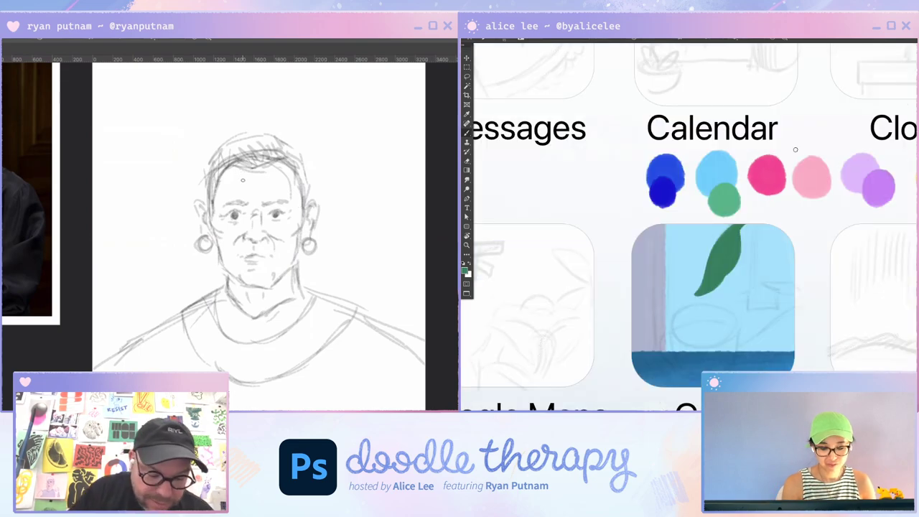
# Smooth the green leaf's right edge with the eraser, and add square glasses and taller, spikier hair to the portrait.
pyautogui.press('e')
pyautogui.moveTo(746, 231); pyautogui.dragTo(745, 244)
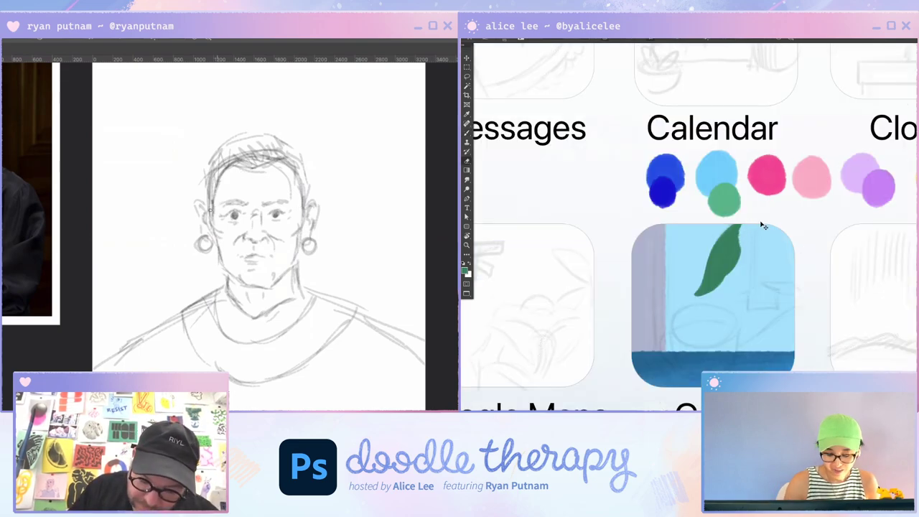
pyautogui.hotkey('ctrl', 'z')
pyautogui.moveTo(247, 204)
pyautogui.mouseDown()
pyautogui.moveTo(246, 227)
pyautogui.moveTo(294, 203)
pyautogui.moveTo(278, 225)
pyautogui.moveTo(302, 208)
pyautogui.mouseUp()
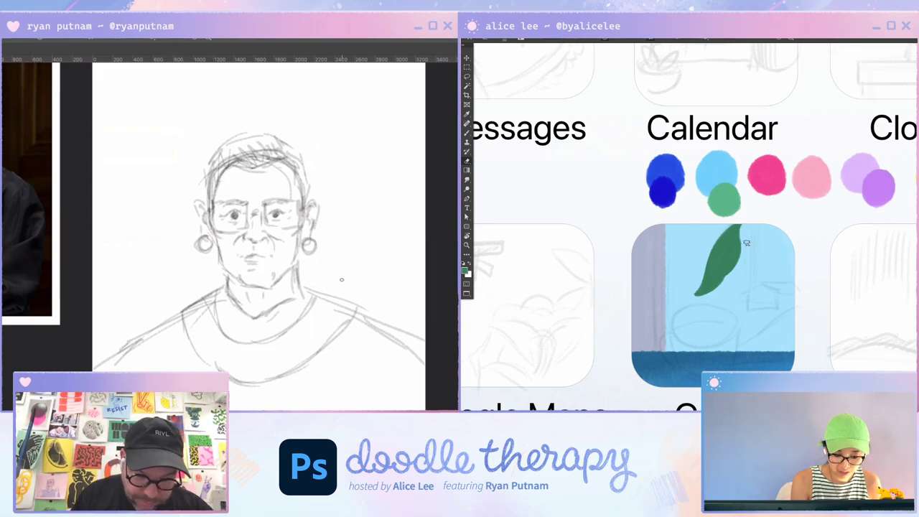
pyautogui.moveTo(223, 146)
pyautogui.mouseDown()
pyautogui.moveTo(248, 129)
pyautogui.moveTo(303, 154)
pyautogui.mouseUp()
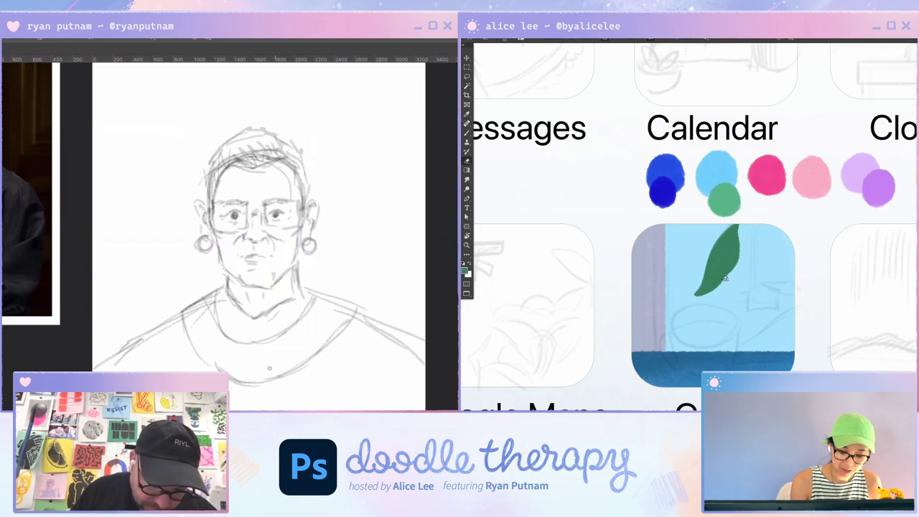
# Refine the green leaf's edge on a rotated view, and rework the left side of the portrait's collar line.
pyautogui.moveTo(225, 291); pyautogui.dragTo(243, 319)
pyautogui.press('r')
pyautogui.moveTo(765, 377); pyautogui.dragTo(618, 187)
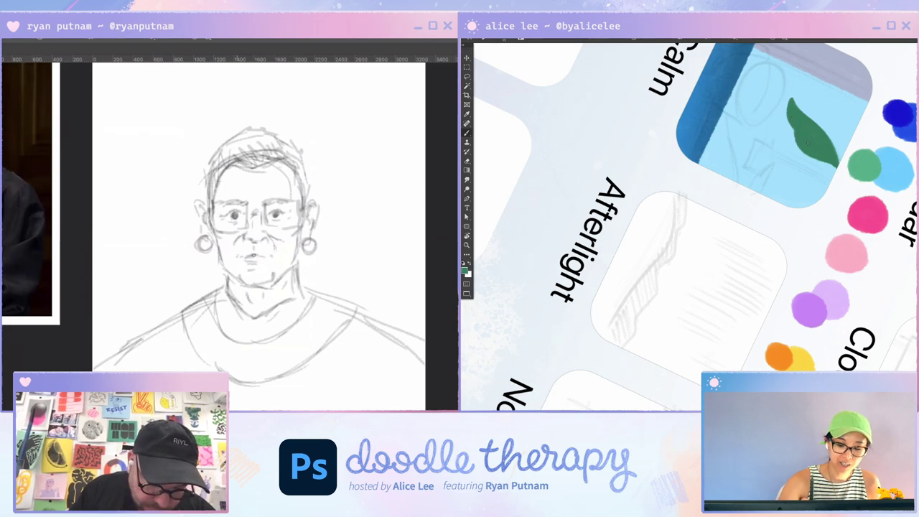
pyautogui.press('Escape')
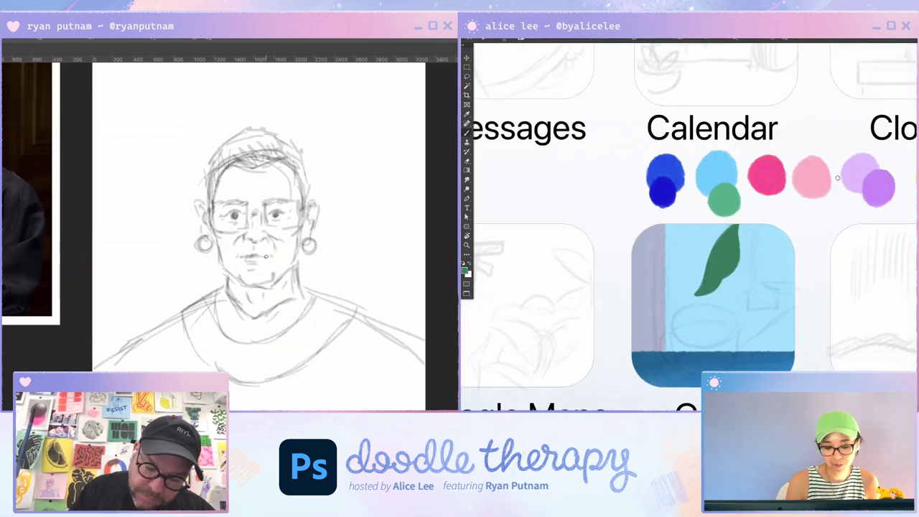
# Paint a second, darker green leaf beside the first on a new layer in the Calm icon, and redo the portrait's eyes.
pyautogui.hotkey('ctrl', 'shift', 'n')
pyautogui.press('Return')
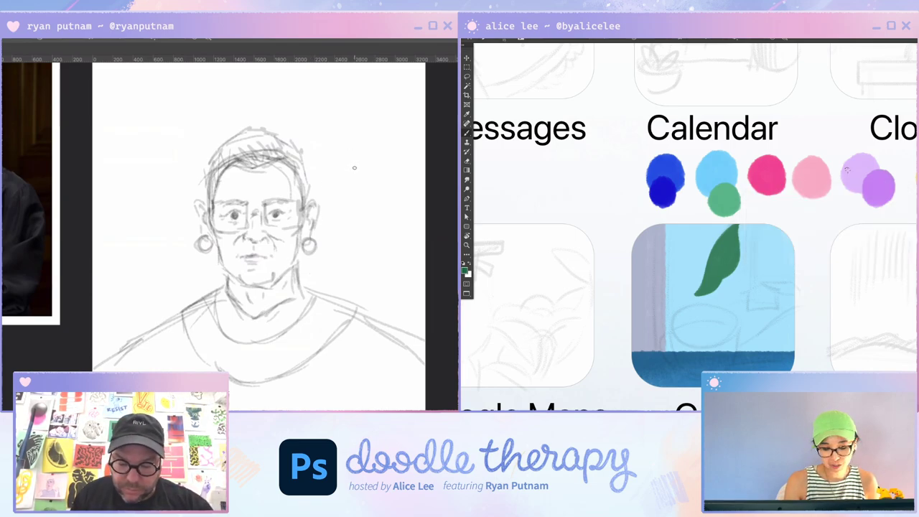
pyautogui.moveTo(716, 226)
pyautogui.mouseDown()
pyautogui.moveTo(710, 252)
pyautogui.moveTo(708, 236)
pyautogui.moveTo(689, 247)
pyautogui.moveTo(728, 228)
pyautogui.moveTo(706, 240)
pyautogui.mouseUp()
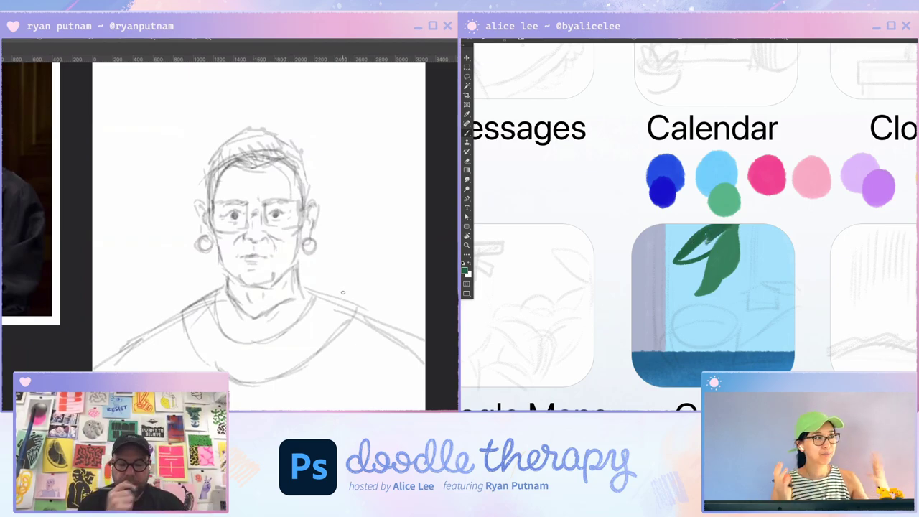
pyautogui.moveTo(288, 211); pyautogui.dragTo(235, 217)
pyautogui.moveTo(679, 259); pyautogui.dragTo(707, 257)
pyautogui.moveTo(235, 218); pyautogui.dragTo(237, 217)
pyautogui.moveTo(706, 256)
pyautogui.mouseDown()
pyautogui.moveTo(685, 256)
pyautogui.moveTo(719, 241)
pyautogui.mouseUp()
# Clean up the second leaf's outline with the brush and eraser on rotated views of the Calm icon.
pyautogui.press('r')
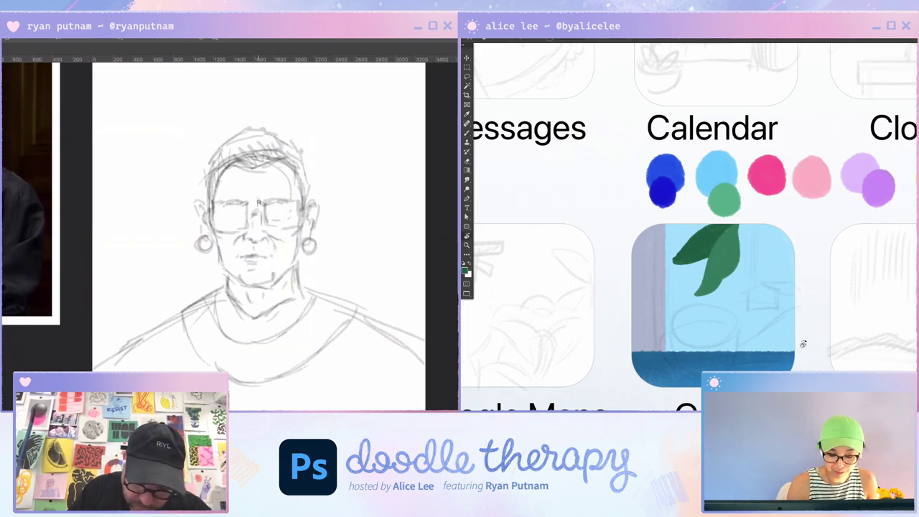
pyautogui.moveTo(802, 343)
pyautogui.mouseDown()
pyautogui.moveTo(736, 244)
pyautogui.moveTo(757, 225)
pyautogui.moveTo(790, 130)
pyautogui.mouseUp()
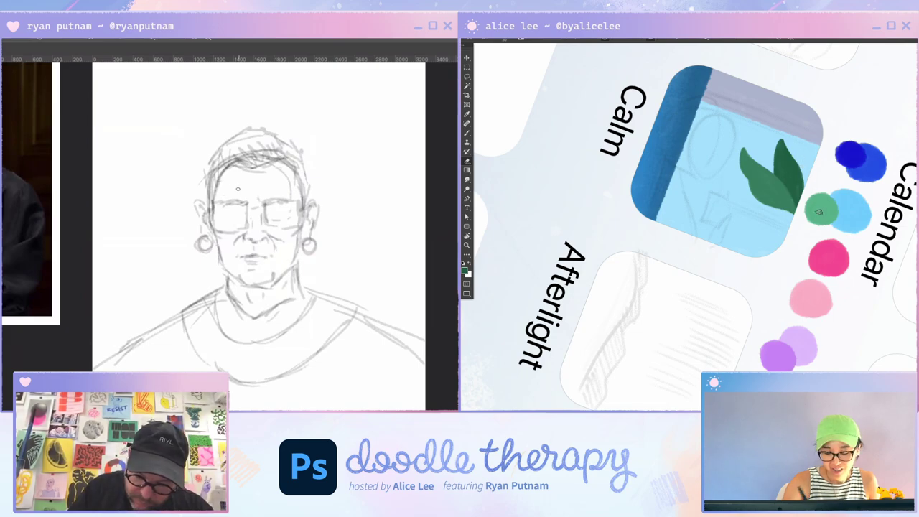
pyautogui.press('Escape')
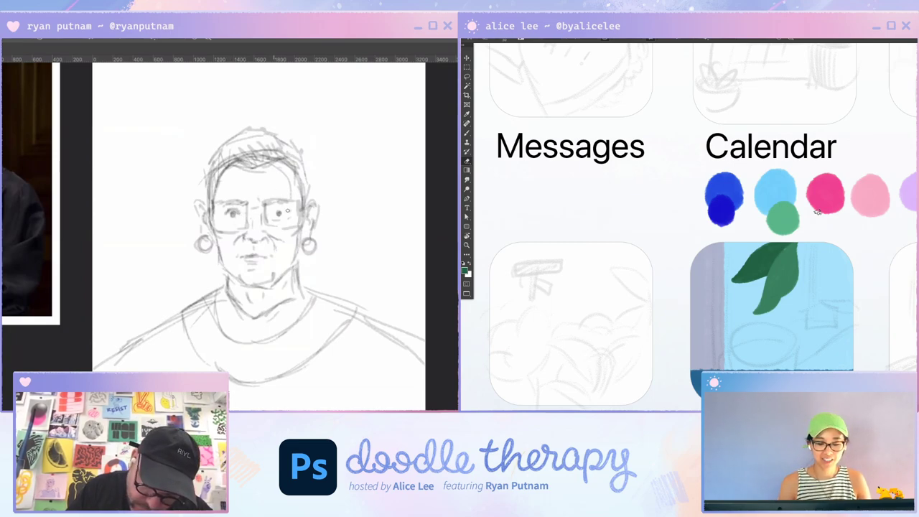
pyautogui.press('r')
pyautogui.moveTo(759, 337); pyautogui.dragTo(825, 314)
pyautogui.press('b')
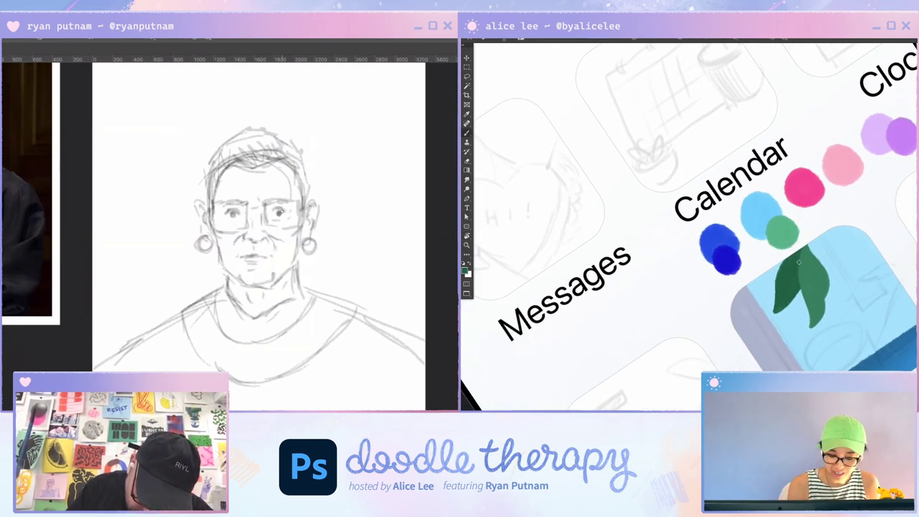
pyautogui.press('e')
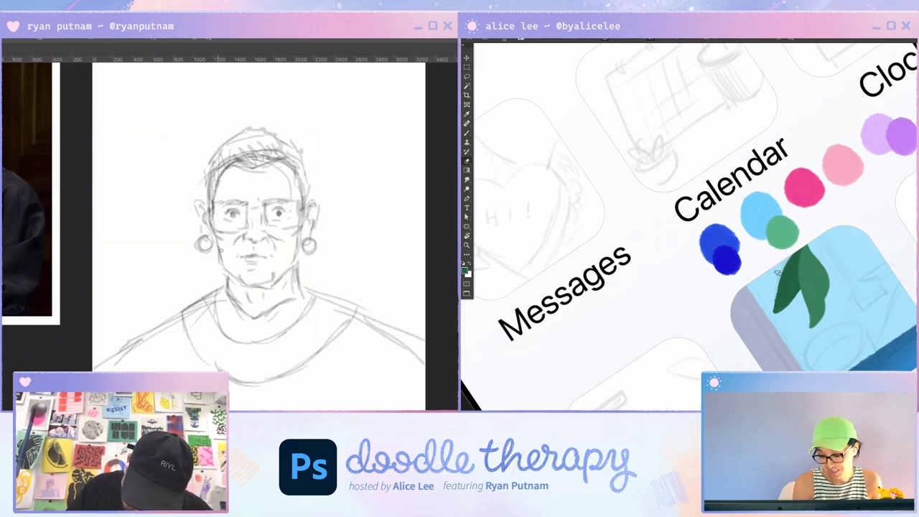
pyautogui.moveTo(778, 286); pyautogui.dragTo(774, 312)
pyautogui.moveTo(779, 284); pyautogui.dragTo(774, 315)
pyautogui.press('Escape')
# Paint a narrow dark green leaf near the Calm icon's right side, and touch up the portrait's mouth and right-hand eye.
pyautogui.press('b')
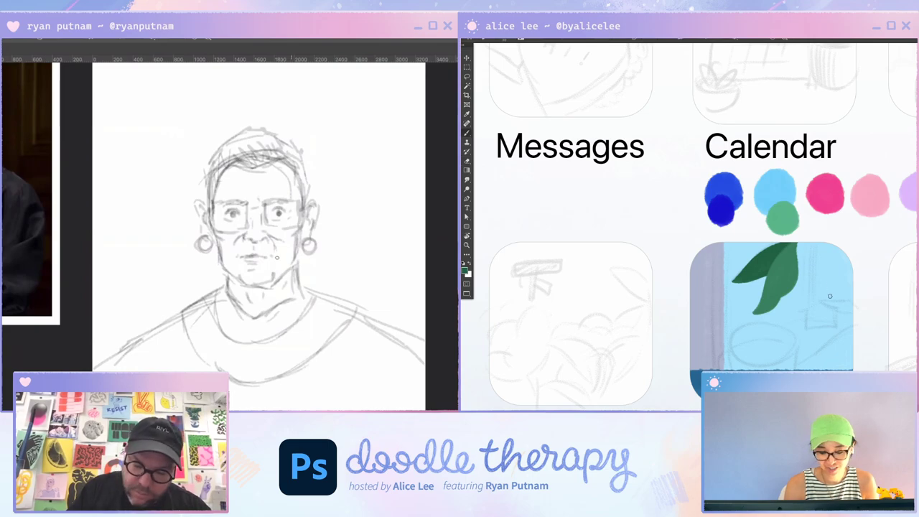
pyautogui.moveTo(828, 276)
pyautogui.mouseDown()
pyautogui.moveTo(830, 317)
pyautogui.moveTo(826, 308)
pyautogui.mouseUp()
pyautogui.moveTo(253, 262); pyautogui.dragTo(264, 262)
pyautogui.moveTo(827, 280)
pyautogui.mouseDown()
pyautogui.moveTo(831, 272)
pyautogui.moveTo(830, 318)
pyautogui.moveTo(833, 271)
pyautogui.moveTo(818, 292)
pyautogui.mouseUp()
pyautogui.moveTo(280, 211); pyautogui.dragTo(279, 214)
pyautogui.moveTo(818, 293); pyautogui.dragTo(826, 318)
pyautogui.moveTo(278, 214); pyautogui.dragTo(280, 215)
pyautogui.moveTo(821, 310); pyautogui.dragTo(832, 316)
# Trim the narrow leaf's edge with the eraser, and sketch darker square glasses frames on the portrait.
pyautogui.press('e')
pyautogui.moveTo(211, 204)
pyautogui.mouseDown()
pyautogui.moveTo(213, 226)
pyautogui.moveTo(246, 202)
pyautogui.moveTo(247, 221)
pyautogui.mouseUp()
pyautogui.moveTo(836, 285); pyautogui.dragTo(832, 315)
pyautogui.moveTo(265, 201)
pyautogui.mouseDown()
pyautogui.moveTo(267, 226)
pyautogui.moveTo(293, 227)
pyautogui.moveTo(265, 208)
pyautogui.moveTo(303, 203)
pyautogui.mouseUp()
pyautogui.moveTo(303, 203); pyautogui.dragTo(304, 218)
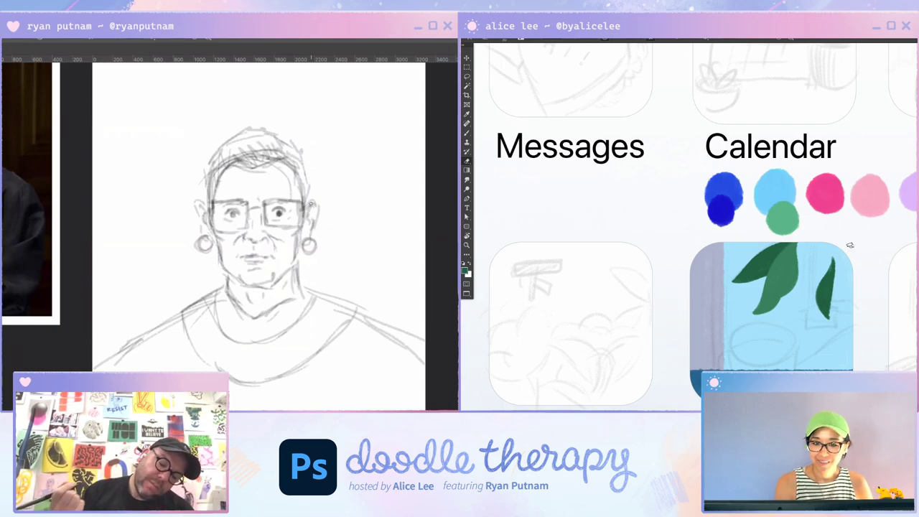
# Widen the narrow leaf and extend its tip with brush strokes, and sketch both eyebrows above the portrait's glasses.
pyautogui.press('b')
pyautogui.moveTo(832, 254)
pyautogui.mouseDown()
pyautogui.moveTo(821, 289)
pyautogui.moveTo(832, 296)
pyautogui.mouseUp()
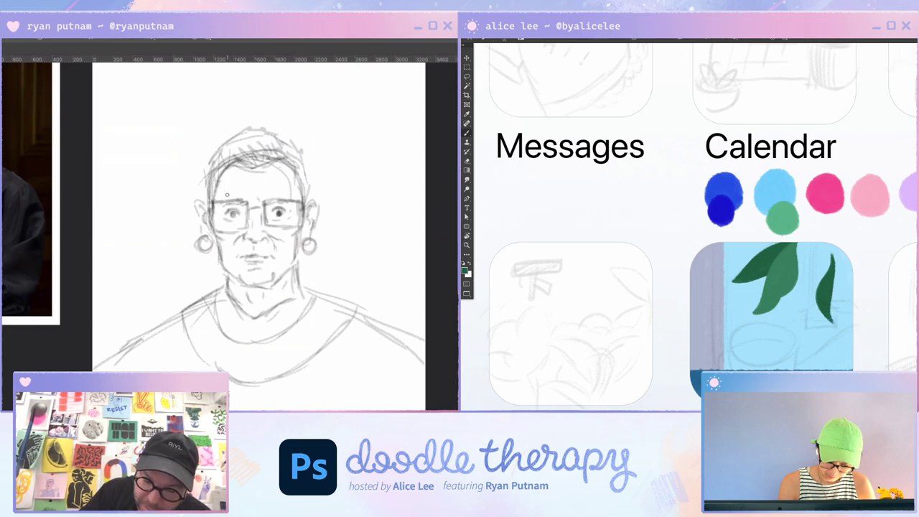
pyautogui.moveTo(228, 194); pyautogui.dragTo(236, 194)
pyautogui.moveTo(823, 291)
pyautogui.mouseDown()
pyautogui.moveTo(817, 307)
pyautogui.moveTo(830, 321)
pyautogui.mouseUp()
pyautogui.moveTo(226, 195); pyautogui.dragTo(235, 194)
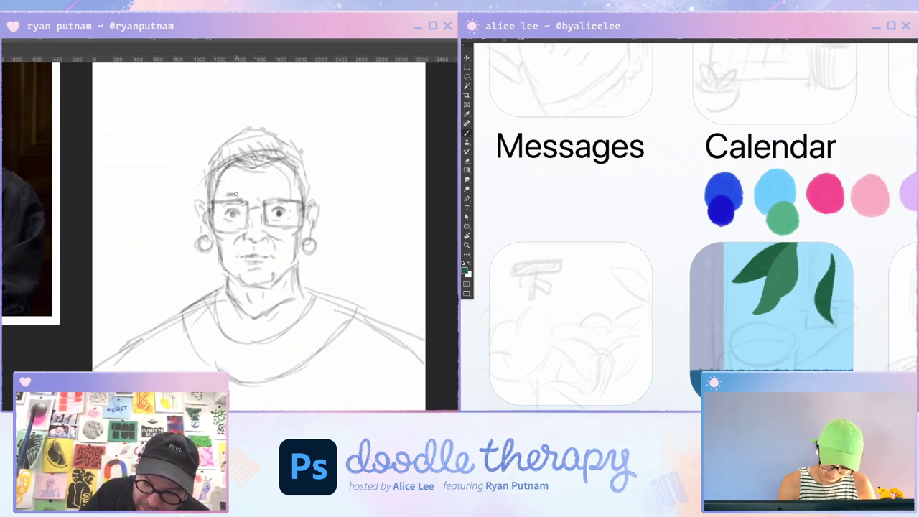
pyautogui.moveTo(827, 272)
pyautogui.mouseDown()
pyautogui.moveTo(817, 293)
pyautogui.moveTo(833, 318)
pyautogui.mouseUp()
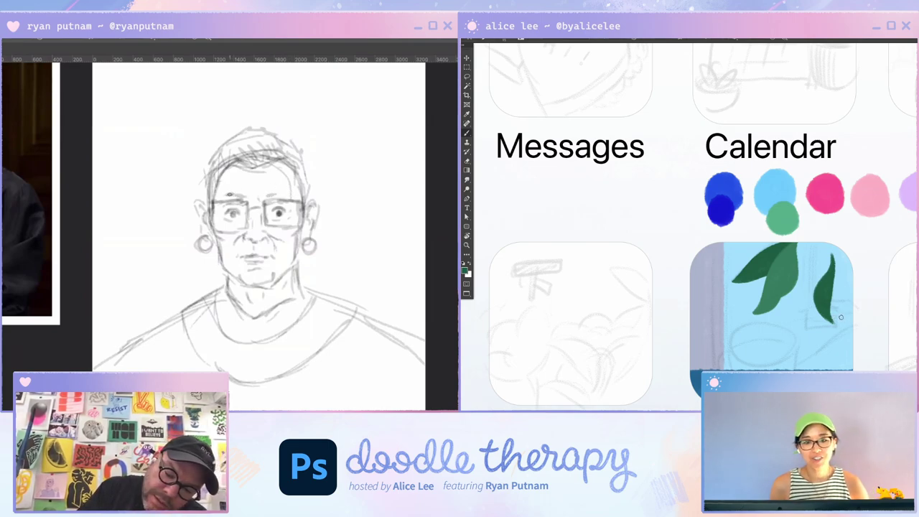
pyautogui.moveTo(270, 194); pyautogui.dragTo(284, 193)
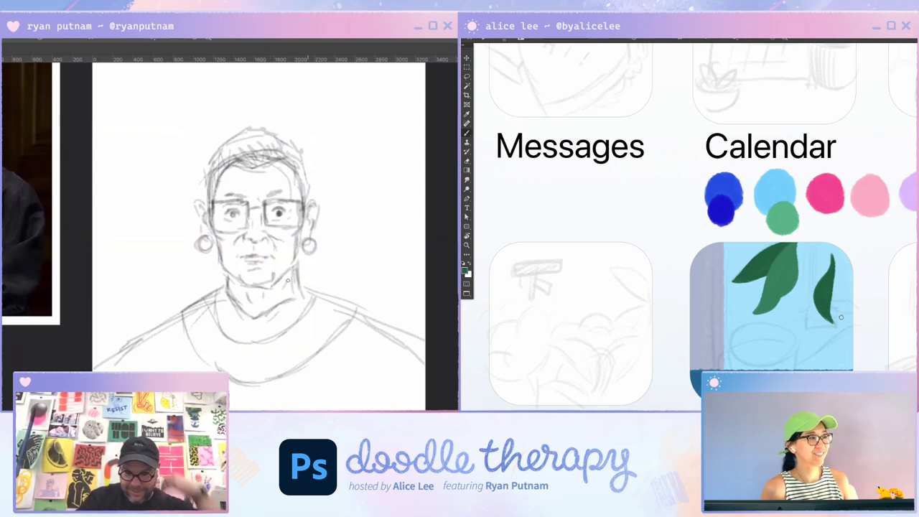
# Strengthen the portrait's shoulder lines and both curves of the shirt collar.
pyautogui.moveTo(315, 294); pyautogui.dragTo(331, 298)
pyautogui.moveTo(209, 296)
pyautogui.mouseDown()
pyautogui.moveTo(218, 329)
pyautogui.moveTo(313, 296)
pyautogui.mouseUp()
pyautogui.moveTo(185, 316); pyautogui.dragTo(314, 379)
pyautogui.moveTo(285, 371)
pyautogui.mouseDown()
pyautogui.moveTo(334, 341)
pyautogui.moveTo(383, 341)
pyautogui.mouseUp()
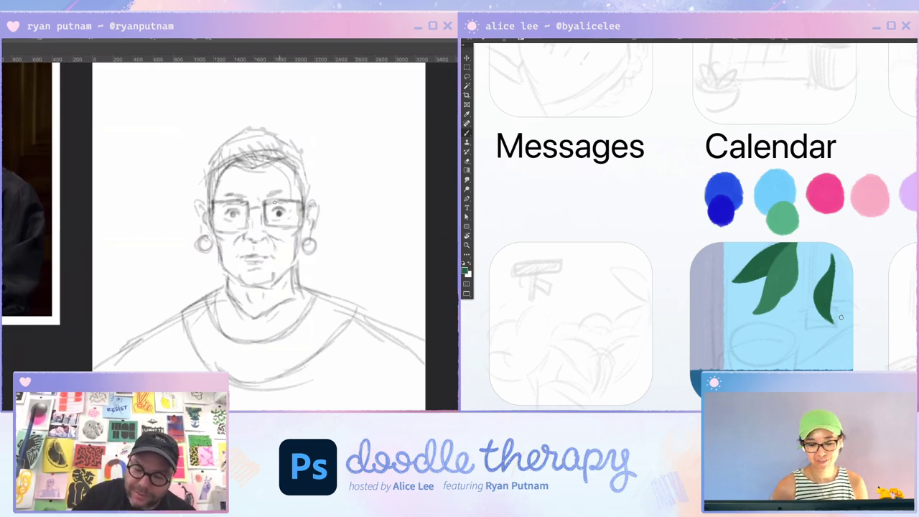
# Sample the lighter green swatch and outline a leaf in the Calm icon's upper-right corner on a new layer.
pyautogui.hotkey('ctrl', 'shift', 'n')
pyautogui.press('Return')
pyautogui.press('i')
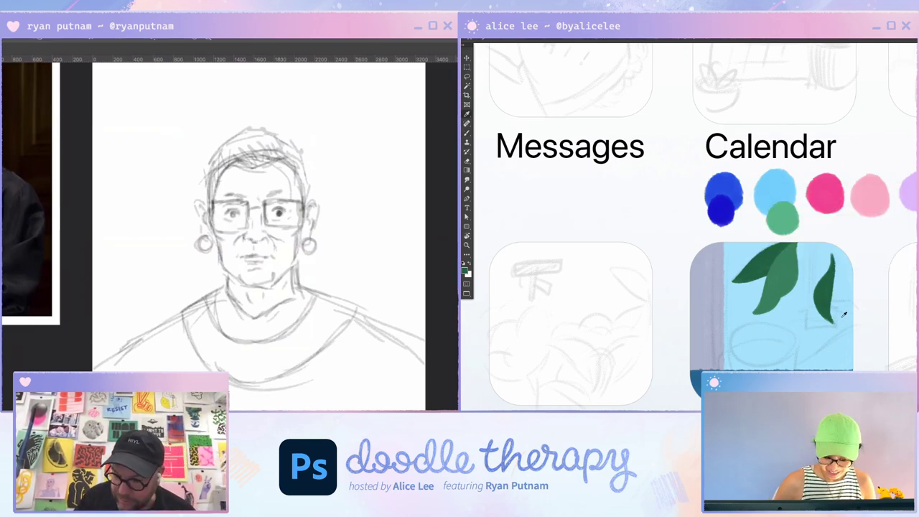
pyautogui.click(785, 270)
pyautogui.click(783, 219)
pyautogui.moveTo(916, 220); pyautogui.dragTo(884, 181)
pyautogui.press('b')
pyautogui.moveTo(780, 206); pyautogui.dragTo(809, 236)
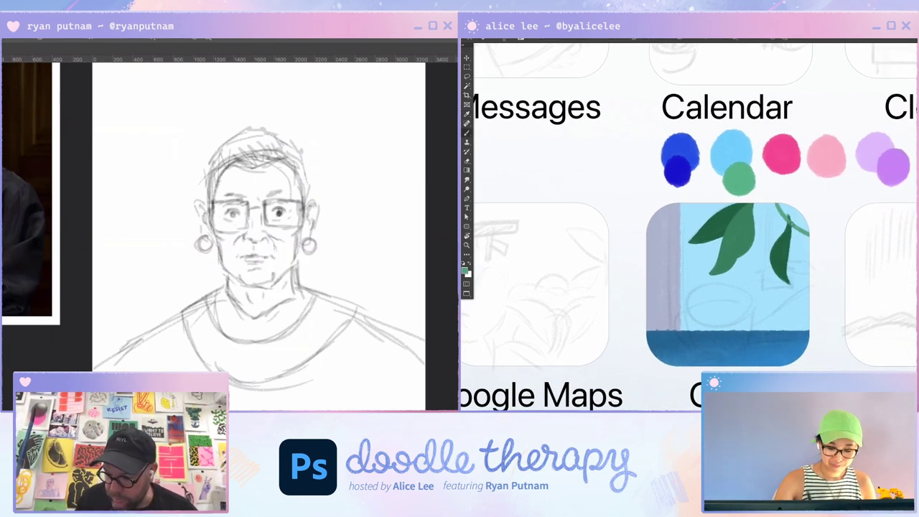
# Fill and trim the light green corner leaf, and fade the portrait sketch to 20% opacity.
pyautogui.press('5')
pyautogui.moveTo(771, 206)
pyautogui.mouseDown()
pyautogui.moveTo(780, 229)
pyautogui.moveTo(808, 239)
pyautogui.mouseUp()
pyautogui.press('2')
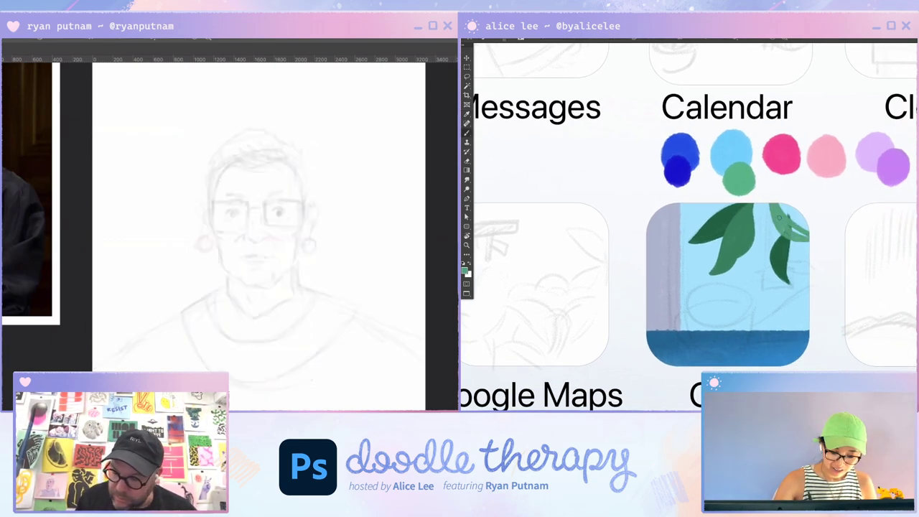
pyautogui.moveTo(774, 211)
pyautogui.mouseDown()
pyautogui.moveTo(780, 234)
pyautogui.moveTo(812, 231)
pyautogui.mouseUp()
pyautogui.press('e')
pyautogui.moveTo(777, 193)
pyautogui.mouseDown()
pyautogui.moveTo(835, 240)
pyautogui.moveTo(797, 224)
pyautogui.mouseUp()
pyautogui.press('b')
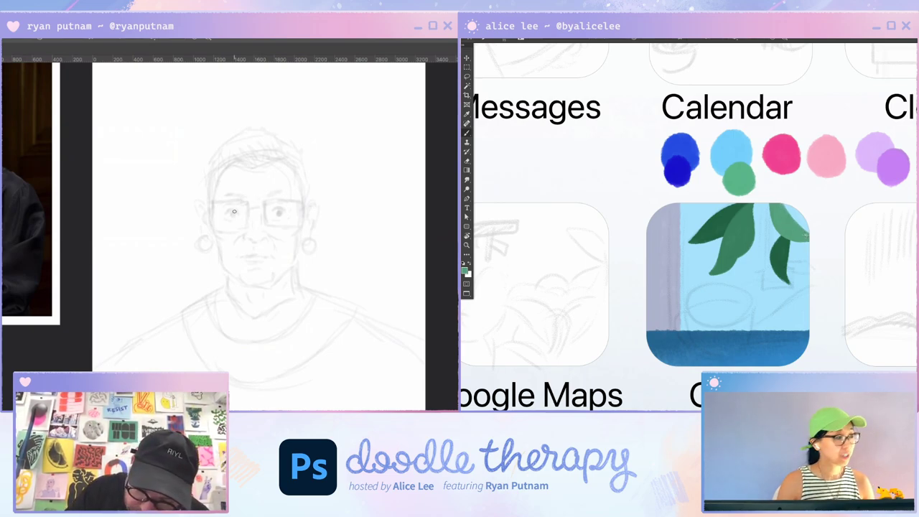
# Adjust the brush and ink both of the portrait's pupils as solid black dots over the faded sketch.
pyautogui.click(232, 214)
pyautogui.hotkey('ctrl', 'z')
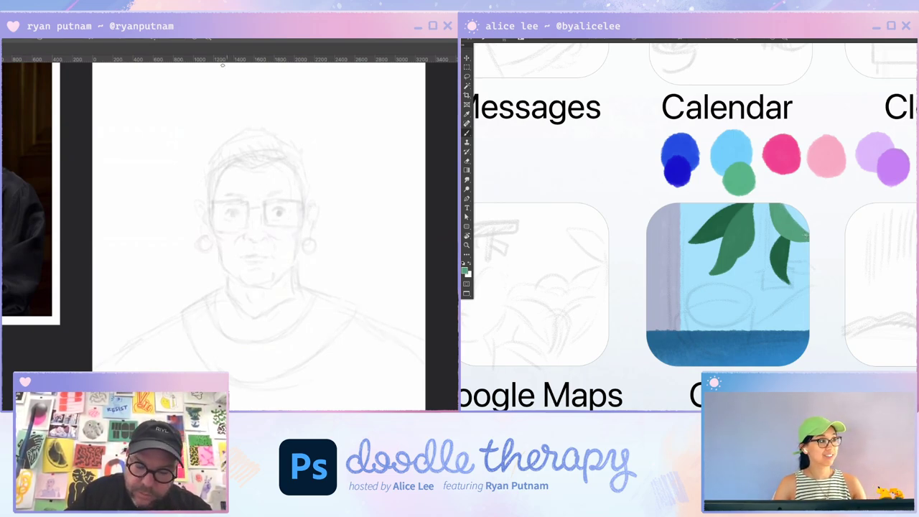
pyautogui.click(32, 40)
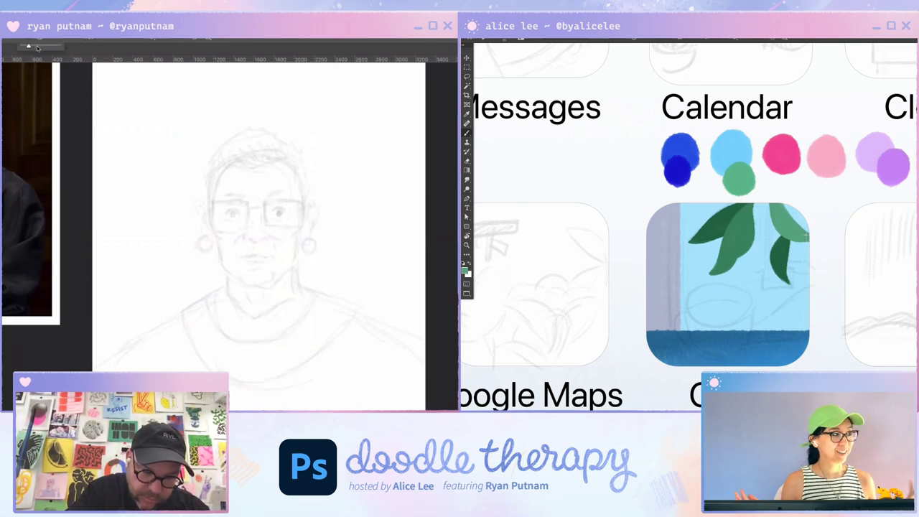
pyautogui.click(234, 213)
pyautogui.moveTo(232, 212); pyautogui.dragTo(236, 212)
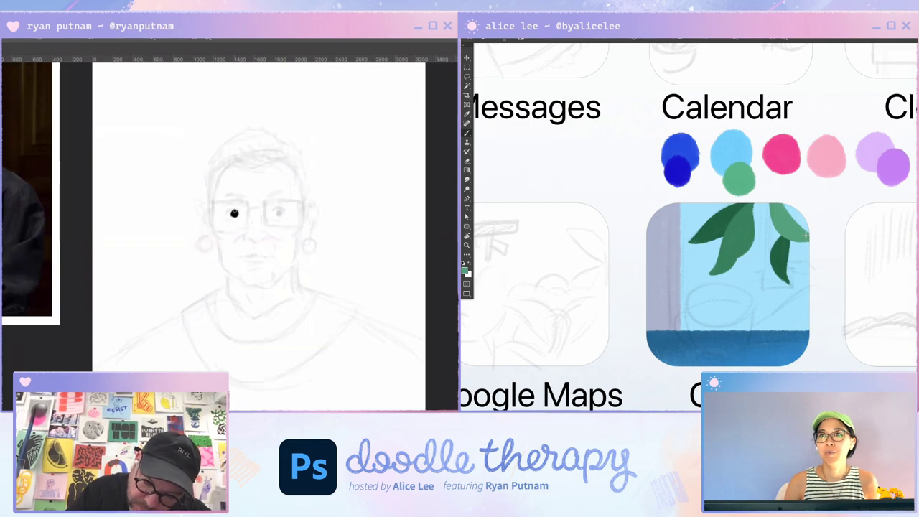
pyautogui.click(278, 212)
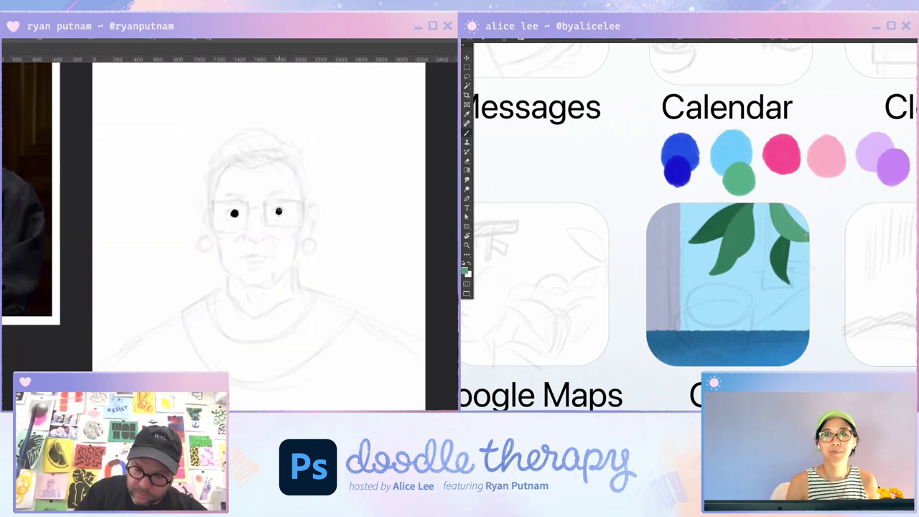
pyautogui.moveTo(280, 211); pyautogui.dragTo(282, 210)
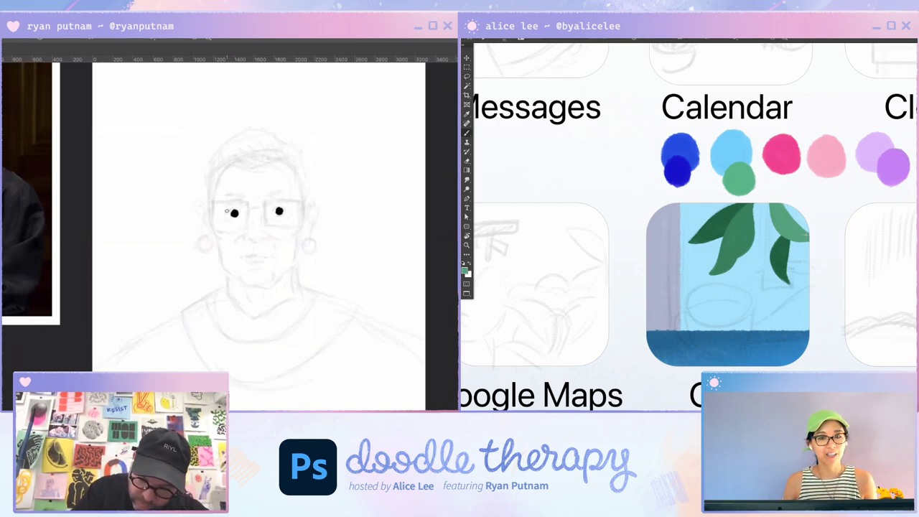
# Ink the portrait's eyelids and under-eye lines in black, and clean up the light green corner leaf's edge with the eraser.
pyautogui.moveTo(227, 213); pyautogui.dragTo(289, 212)
pyautogui.hotkey('ctrl', 'z')
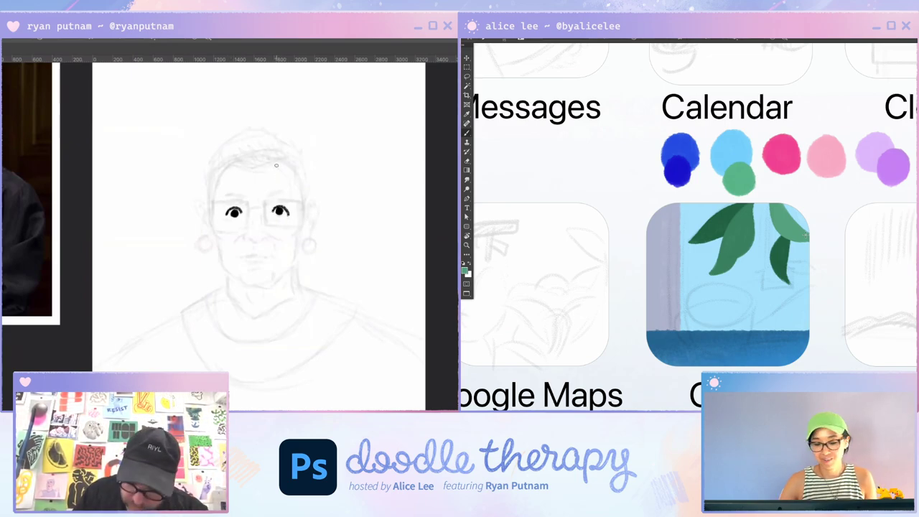
pyautogui.hotkey('ctrl', 'z')
pyautogui.press('e')
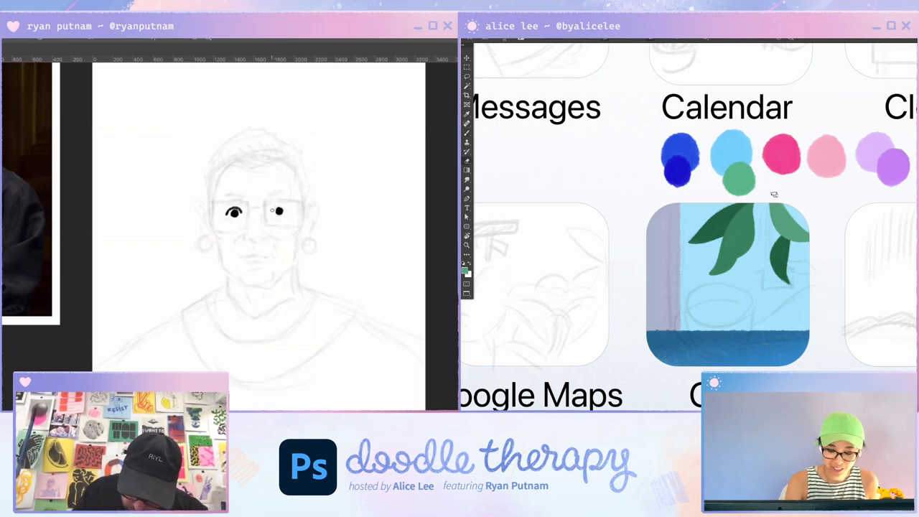
pyautogui.moveTo(773, 194); pyautogui.dragTo(770, 221)
pyautogui.moveTo(272, 212)
pyautogui.mouseDown()
pyautogui.moveTo(288, 213)
pyautogui.moveTo(242, 220)
pyautogui.mouseUp()
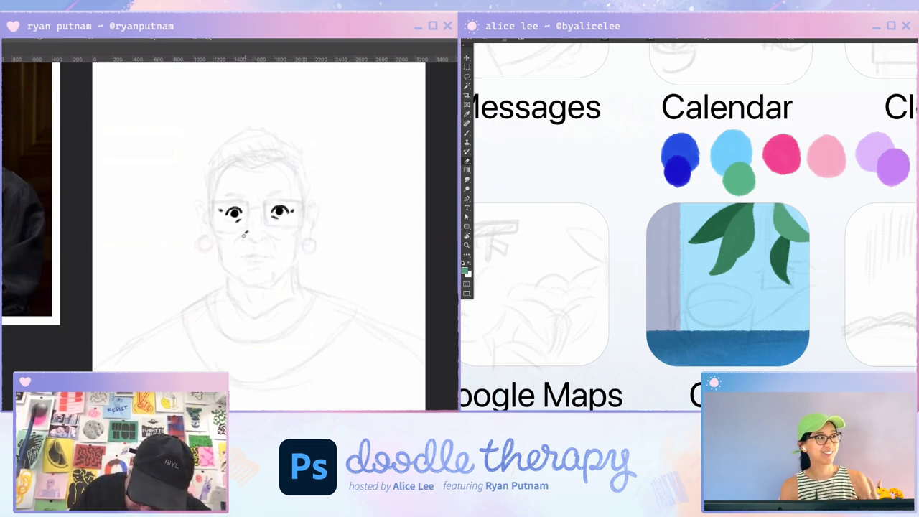
pyautogui.moveTo(244, 234); pyautogui.dragTo(260, 240)
pyautogui.hotkey('ctrl', 'z')
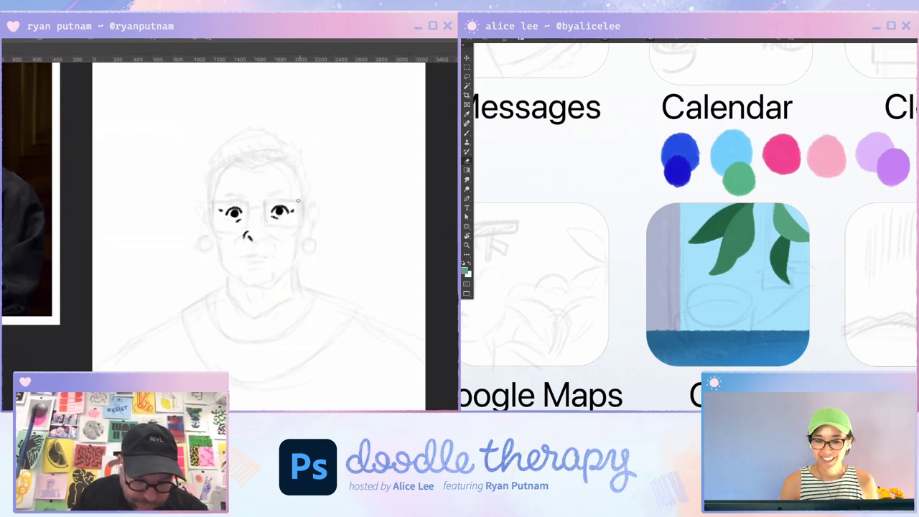
pyautogui.hotkey('ctrl', 'z')
pyautogui.hotkey('ctrl', 'z')
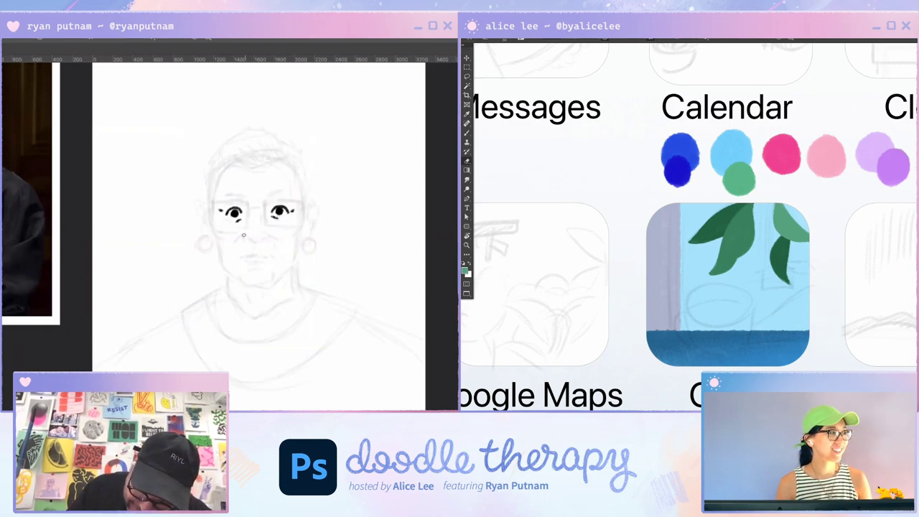
# Ink the portrait's nose and the cheek folds on both sides of it in black.
pyautogui.moveTo(233, 247); pyautogui.dragTo(267, 235)
pyautogui.hotkey('ctrl', 'z')
pyautogui.hotkey('ctrl', 'z')
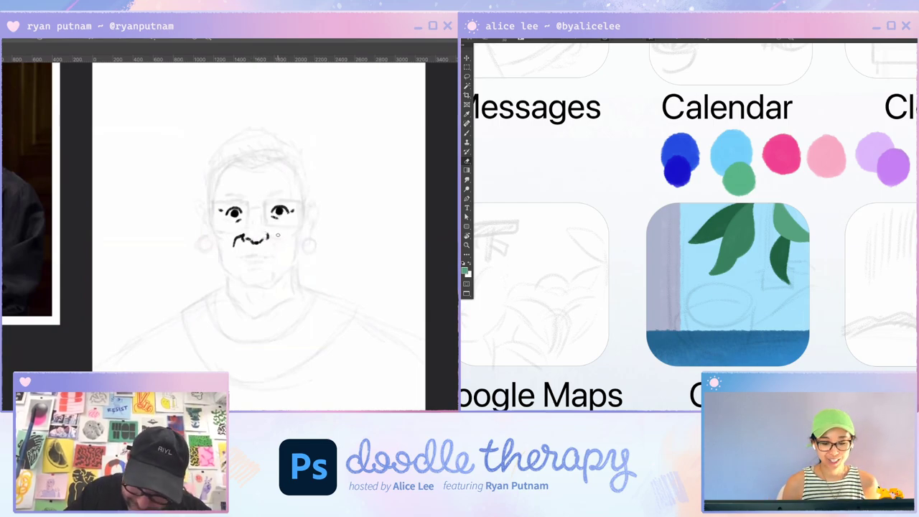
pyautogui.moveTo(268, 235); pyautogui.dragTo(287, 243)
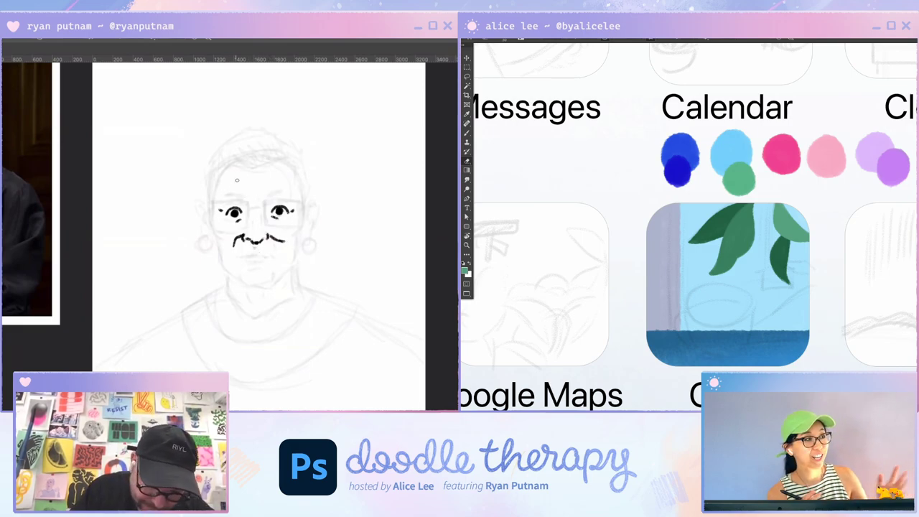
# Ink the square glasses frames and bridge around the portrait's eyes, undoing misplaced strokes.
pyautogui.moveTo(214, 202)
pyautogui.mouseDown()
pyautogui.moveTo(244, 202)
pyautogui.moveTo(212, 218)
pyautogui.moveTo(220, 232)
pyautogui.moveTo(243, 232)
pyautogui.moveTo(270, 208)
pyautogui.moveTo(265, 223)
pyautogui.moveTo(286, 198)
pyautogui.moveTo(301, 202)
pyautogui.mouseUp()
pyautogui.hotkey('ctrl', 'z')
pyautogui.moveTo(267, 228)
pyautogui.mouseDown()
pyautogui.moveTo(294, 229)
pyautogui.moveTo(270, 201)
pyautogui.moveTo(296, 200)
pyautogui.moveTo(301, 219)
pyautogui.moveTo(288, 227)
pyautogui.moveTo(299, 225)
pyautogui.moveTo(304, 203)
pyautogui.mouseUp()
pyautogui.hotkey('ctrl', 'z')
pyautogui.hotkey('ctrl', 'z')
# Paint a light green leaf at the Calm icon's upper left, and ink the portrait's left-hand eyebrow.
pyautogui.press('b')
pyautogui.moveTo(687, 217)
pyautogui.mouseDown()
pyautogui.moveTo(680, 238)
pyautogui.moveTo(694, 211)
pyautogui.moveTo(678, 242)
pyautogui.moveTo(690, 241)
pyautogui.moveTo(677, 255)
pyautogui.mouseUp()
pyautogui.moveTo(687, 249); pyautogui.dragTo(700, 212)
pyautogui.moveTo(225, 195); pyautogui.dragTo(238, 196)
pyautogui.moveTo(694, 217); pyautogui.dragTo(679, 246)
pyautogui.moveTo(235, 196); pyautogui.dragTo(247, 196)
pyautogui.moveTo(679, 246); pyautogui.dragTo(688, 234)
pyautogui.moveTo(238, 196); pyautogui.dragTo(247, 197)
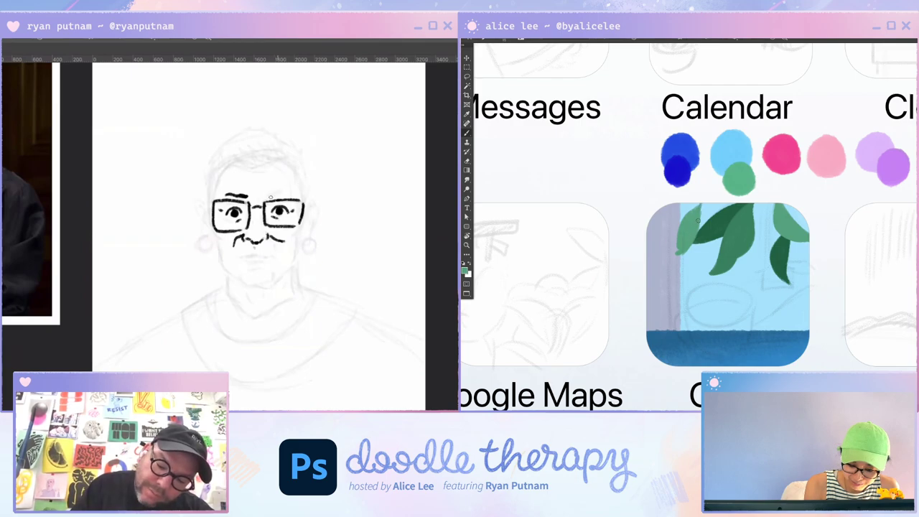
# Lengthen the upper-left leaf to a pointed tip, and undo and re-ink the portrait's left-hand eyebrow with a thinner line.
pyautogui.moveTo(698, 220); pyautogui.dragTo(674, 263)
pyautogui.hotkey('ctrl', 'z')
pyautogui.hotkey('ctrl', 'z')
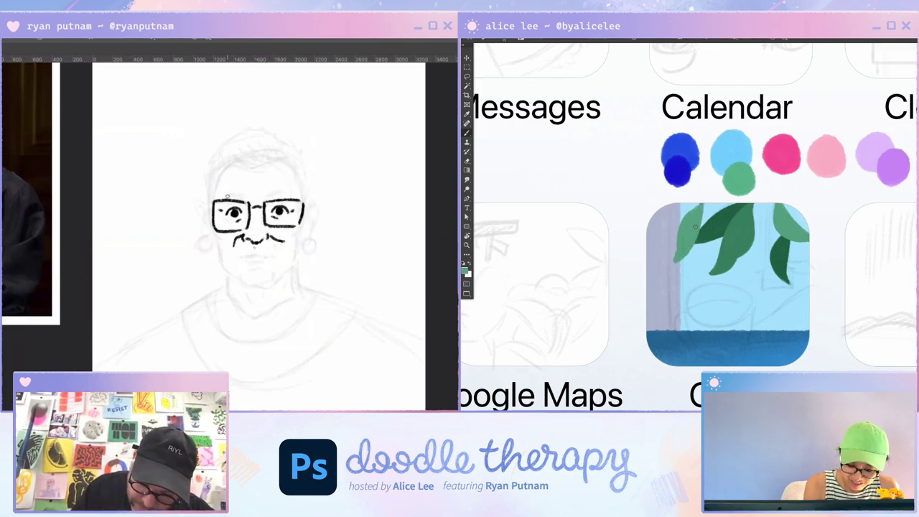
pyautogui.moveTo(226, 197); pyautogui.dragTo(247, 197)
pyautogui.moveTo(675, 262)
pyautogui.mouseDown()
pyautogui.moveTo(704, 203)
pyautogui.moveTo(698, 231)
pyautogui.mouseUp()
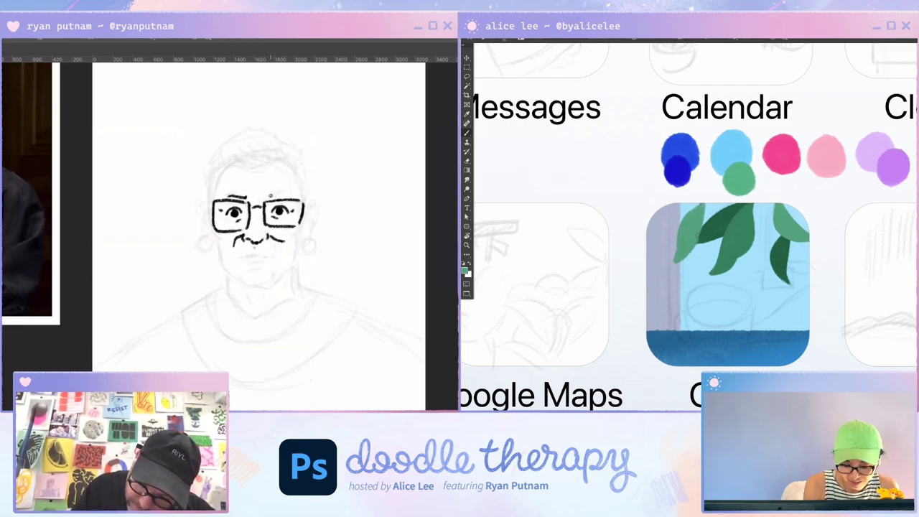
# Ink the portrait's right-hand eyebrow and its lips in black while touching up the Calm icon's upper-left leaf.
pyautogui.moveTo(271, 196); pyautogui.dragTo(290, 196)
pyautogui.moveTo(703, 206); pyautogui.dragTo(702, 220)
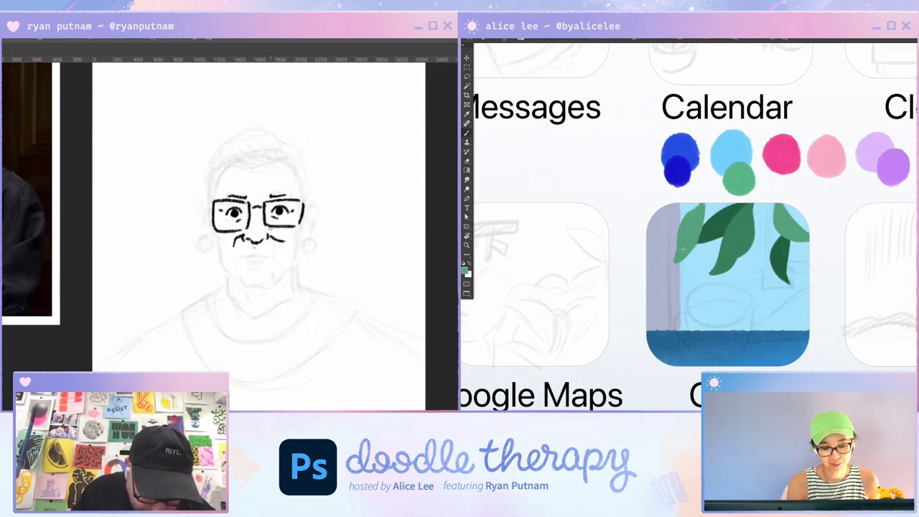
pyautogui.moveTo(238, 256); pyautogui.dragTo(249, 256)
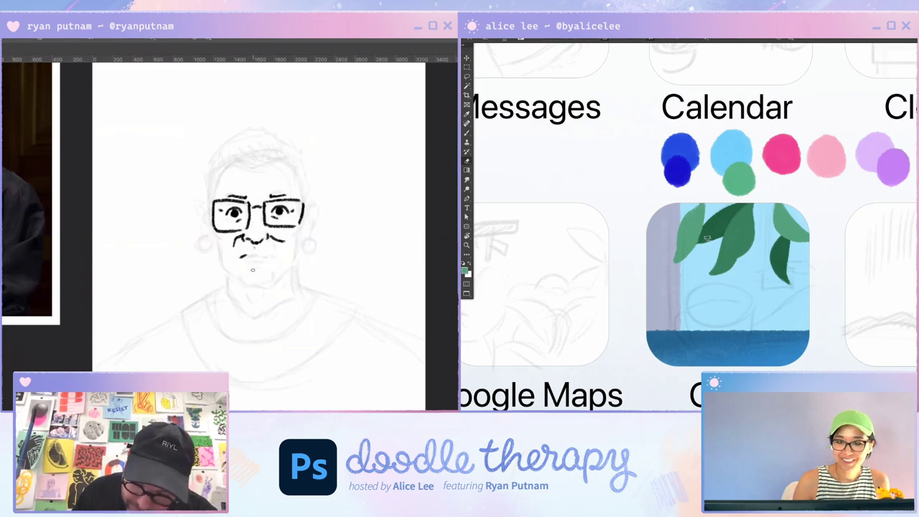
pyautogui.moveTo(243, 256); pyautogui.dragTo(253, 254)
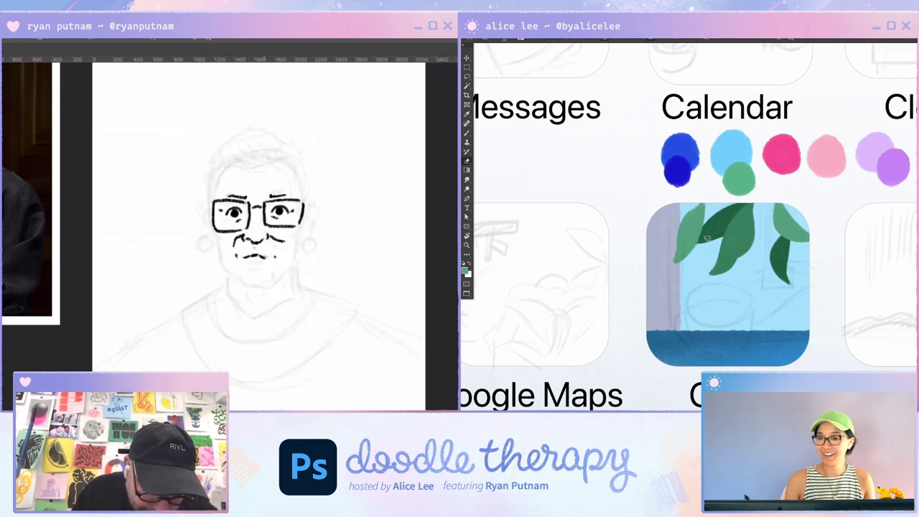
pyautogui.moveTo(245, 261); pyautogui.dragTo(263, 263)
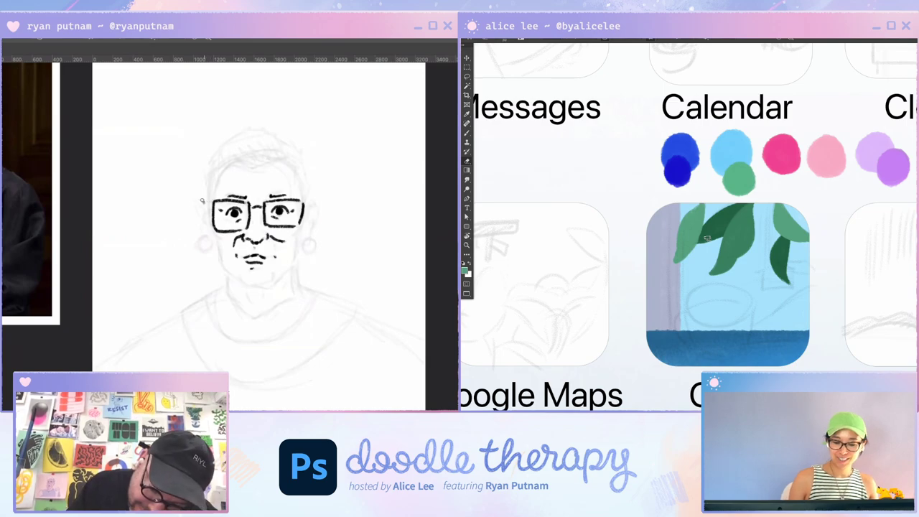
# Ink the portrait's left-hand ear and earring, and paint a small light green leaf at the Calm icon's right edge.
pyautogui.moveTo(202, 202)
pyautogui.mouseDown()
pyautogui.moveTo(200, 237)
pyautogui.moveTo(211, 249)
pyautogui.mouseUp()
pyautogui.press('b')
pyautogui.moveTo(811, 254); pyautogui.dragTo(800, 265)
pyautogui.moveTo(211, 249); pyautogui.dragTo(209, 235)
pyautogui.moveTo(800, 265); pyautogui.dragTo(802, 266)
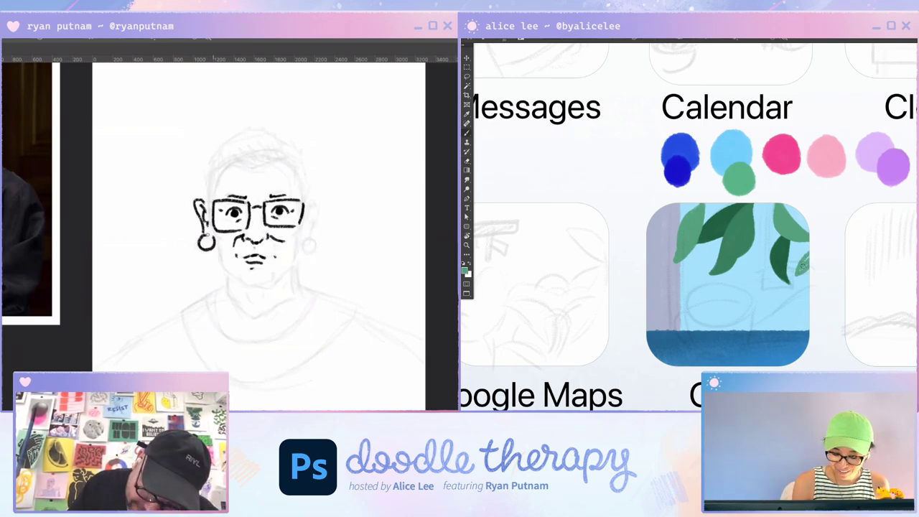
# Refine the small right-edge leaf with the Eraser, and ink the portrait's right-hand ear and round earring.
pyautogui.moveTo(208, 235); pyautogui.dragTo(204, 235)
pyautogui.moveTo(802, 265)
pyautogui.mouseDown()
pyautogui.moveTo(808, 259)
pyautogui.moveTo(797, 273)
pyautogui.mouseUp()
pyautogui.moveTo(309, 237)
pyautogui.mouseDown()
pyautogui.moveTo(303, 242)
pyautogui.moveTo(316, 242)
pyautogui.moveTo(310, 235)
pyautogui.mouseUp()
pyautogui.press('e')
pyautogui.moveTo(802, 253); pyautogui.dragTo(793, 273)
pyautogui.moveTo(308, 202)
pyautogui.mouseDown()
pyautogui.moveTo(309, 235)
pyautogui.moveTo(310, 215)
pyautogui.mouseUp()
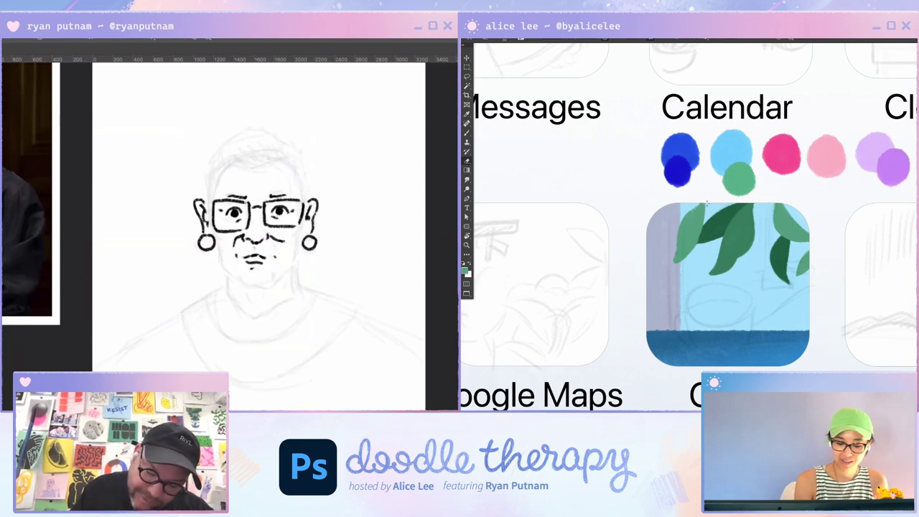
# Ink the cheek and jaw contours on both sides of the portrait's face in black.
pyautogui.moveTo(219, 243); pyautogui.dragTo(236, 274)
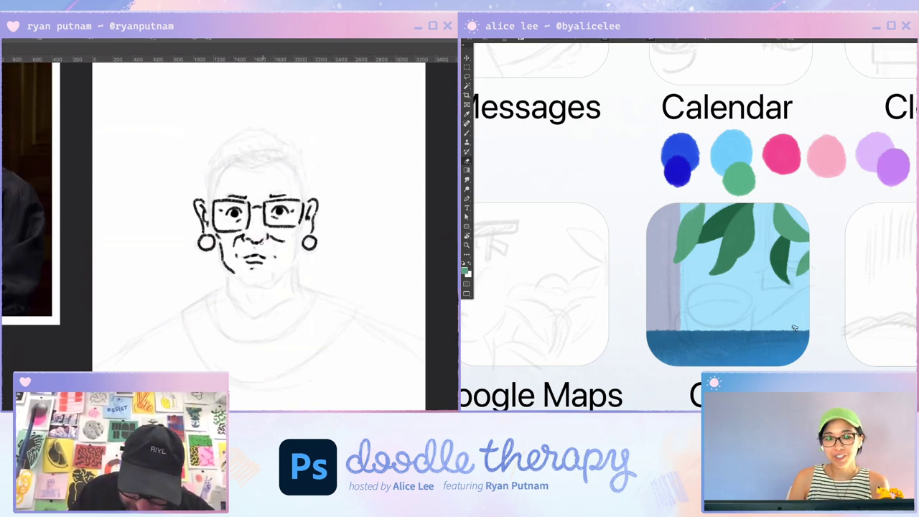
pyautogui.moveTo(272, 217); pyautogui.dragTo(278, 219)
pyautogui.moveTo(218, 234); pyautogui.dragTo(221, 241)
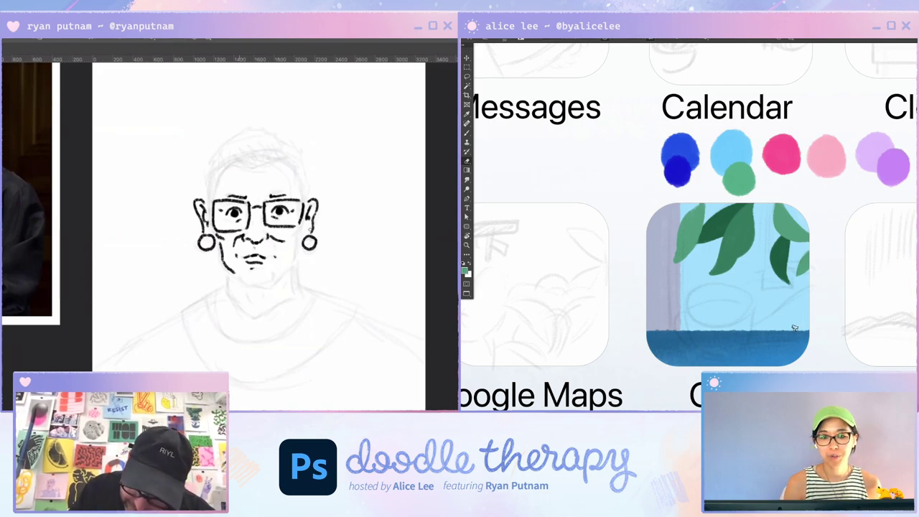
pyautogui.moveTo(292, 237)
pyautogui.mouseDown()
pyautogui.moveTo(300, 230)
pyautogui.moveTo(294, 250)
pyautogui.mouseUp()
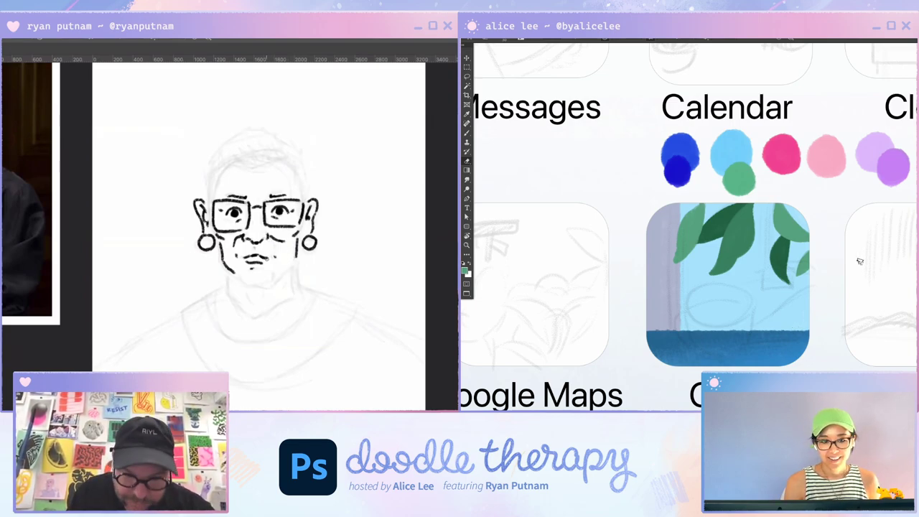
pyautogui.moveTo(884, 286); pyautogui.dragTo(793, 324)
pyautogui.hotkey('ctrl', '-')
pyautogui.hotkey('ctrl', '-')
pyautogui.scroll(3, 899, 260)
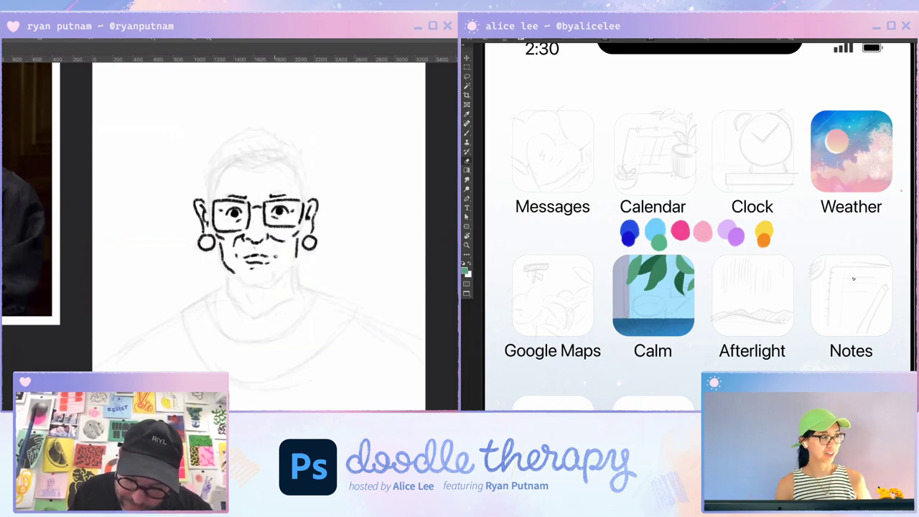
pyautogui.moveTo(825, 268); pyautogui.dragTo(890, 248)
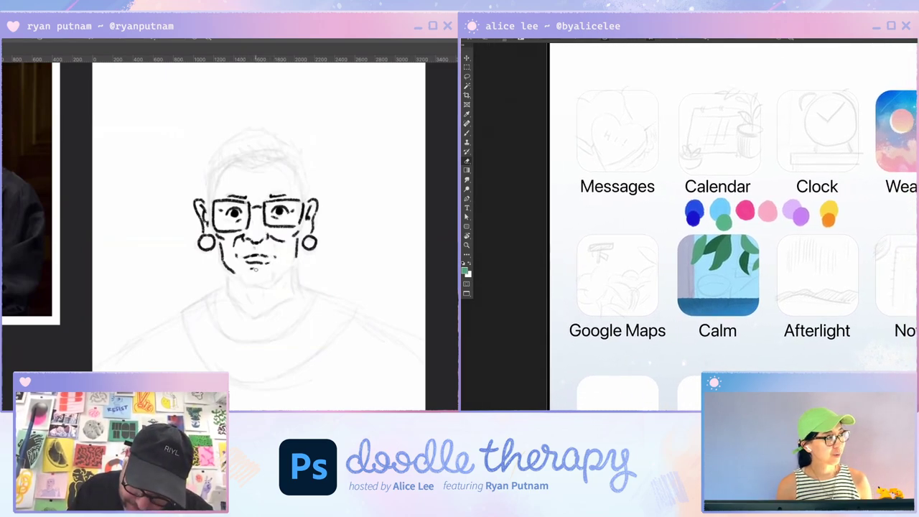
# Ink the portrait's chin, both sides of the neck, and the pointed neckline below it.
pyautogui.moveTo(250, 270)
pyautogui.mouseDown()
pyautogui.moveTo(263, 269)
pyautogui.moveTo(244, 283)
pyautogui.mouseUp()
pyautogui.hotkey('ctrl', '-')
pyautogui.moveTo(905, 270); pyautogui.dragTo(881, 278)
pyautogui.moveTo(247, 286)
pyautogui.mouseDown()
pyautogui.moveTo(271, 285)
pyautogui.moveTo(296, 263)
pyautogui.moveTo(240, 281)
pyautogui.moveTo(274, 288)
pyautogui.moveTo(230, 282)
pyautogui.moveTo(242, 307)
pyautogui.mouseUp()
pyautogui.hotkey('ctrl', '+')
pyautogui.hotkey('ctrl', '-')
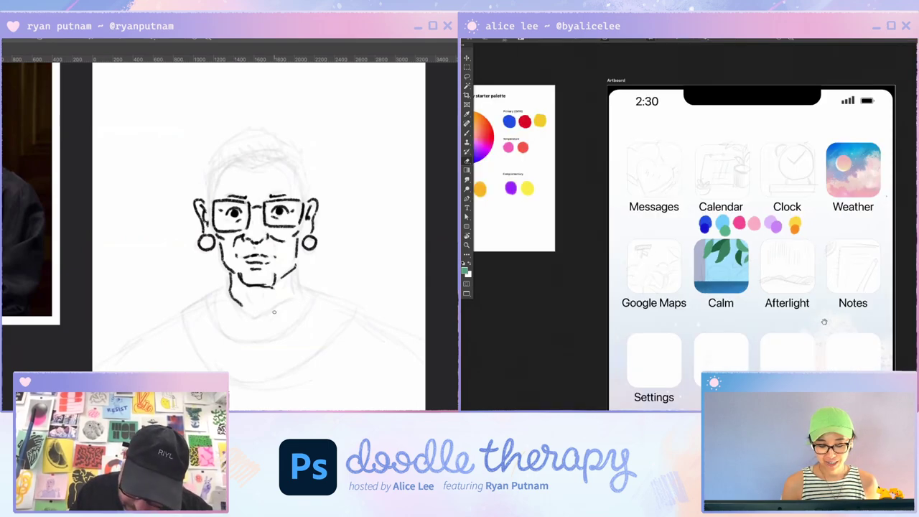
pyautogui.moveTo(812, 298); pyautogui.dragTo(796, 222)
pyautogui.moveTo(245, 311)
pyautogui.mouseDown()
pyautogui.moveTo(254, 319)
pyautogui.moveTo(273, 309)
pyautogui.mouseUp()
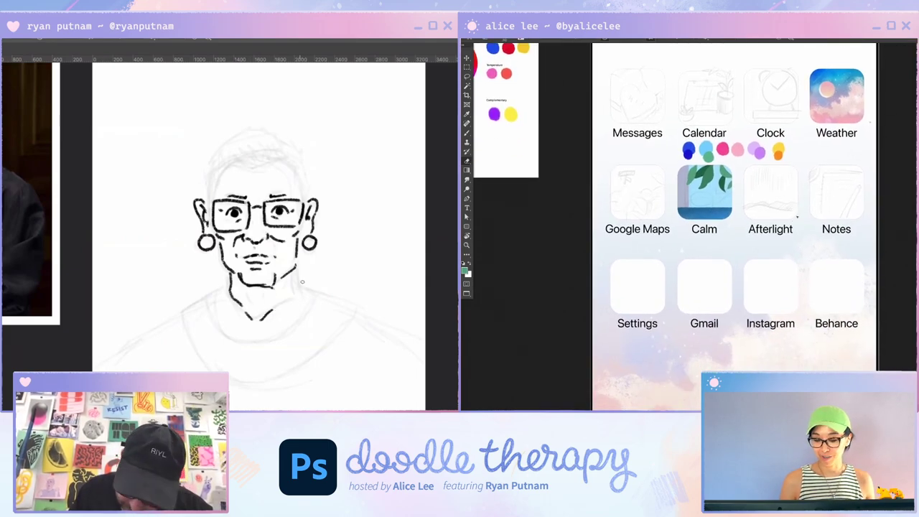
pyautogui.moveTo(292, 275)
pyautogui.mouseDown()
pyautogui.moveTo(297, 295)
pyautogui.moveTo(278, 305)
pyautogui.moveTo(298, 295)
pyautogui.mouseUp()
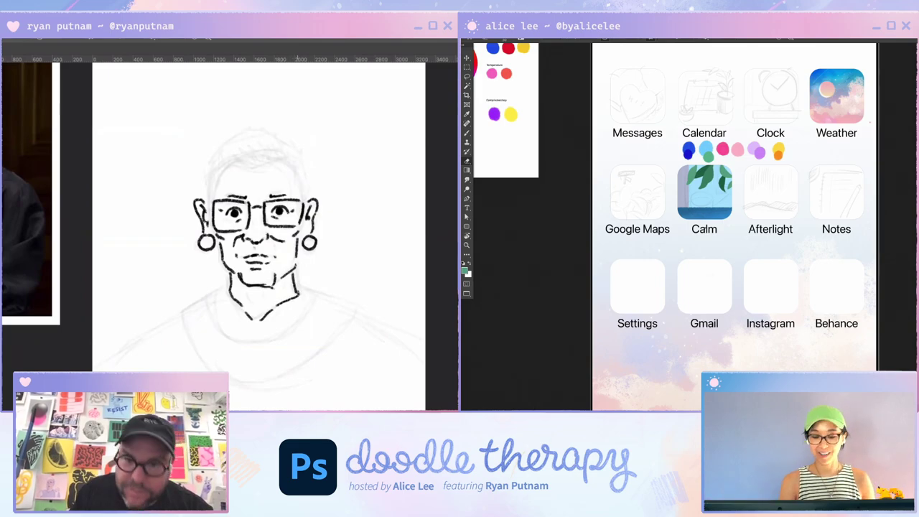
# Ink the portrait's temples, front hairline, and the outer contour of the hair up to the crown.
pyautogui.moveTo(711, 229)
pyautogui.mouseDown()
pyautogui.moveTo(909, 273)
pyautogui.moveTo(918, 308)
pyautogui.moveTo(886, 315)
pyautogui.mouseUp()
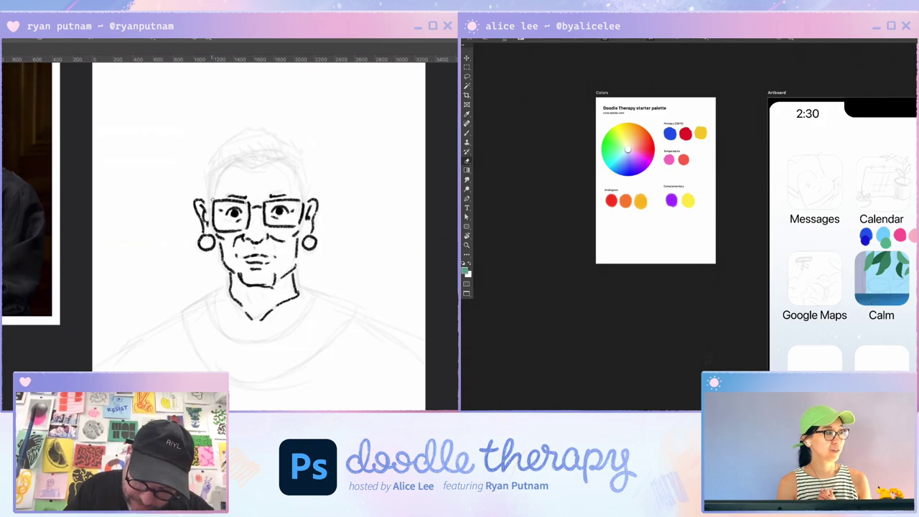
pyautogui.moveTo(211, 200)
pyautogui.mouseDown()
pyautogui.moveTo(232, 165)
pyautogui.moveTo(271, 158)
pyautogui.moveTo(296, 171)
pyautogui.moveTo(300, 199)
pyautogui.mouseUp()
pyautogui.moveTo(209, 190)
pyautogui.mouseDown()
pyautogui.moveTo(208, 168)
pyautogui.moveTo(262, 133)
pyautogui.mouseUp()
pyautogui.moveTo(717, 143); pyautogui.dragTo(799, 175)
pyautogui.moveTo(264, 135); pyautogui.dragTo(274, 141)
pyautogui.press('super+plus')
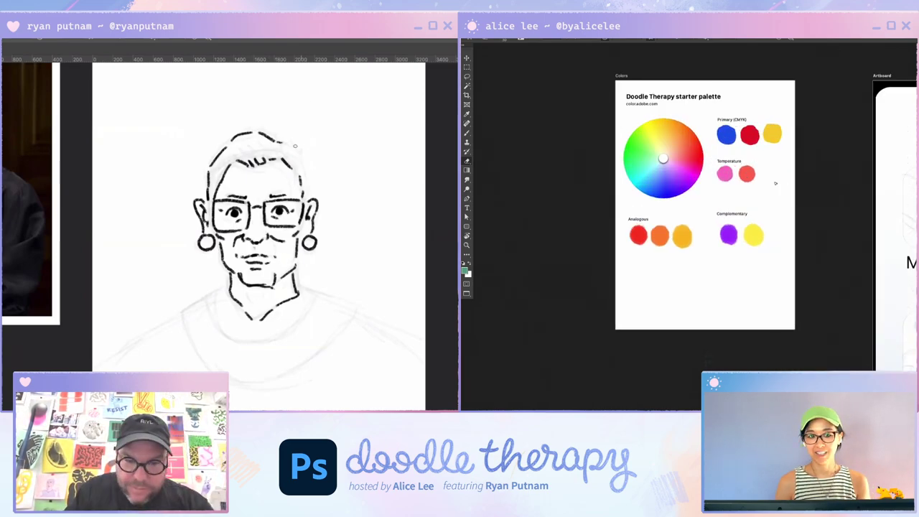
# Re-ink both eyebrows with thinner lines and complete the hair's outer contour on the portrait's right-hand side.
pyautogui.hscroll(8, 775, 183)
pyautogui.scroll(-2, 775, 184)
pyautogui.press('v')
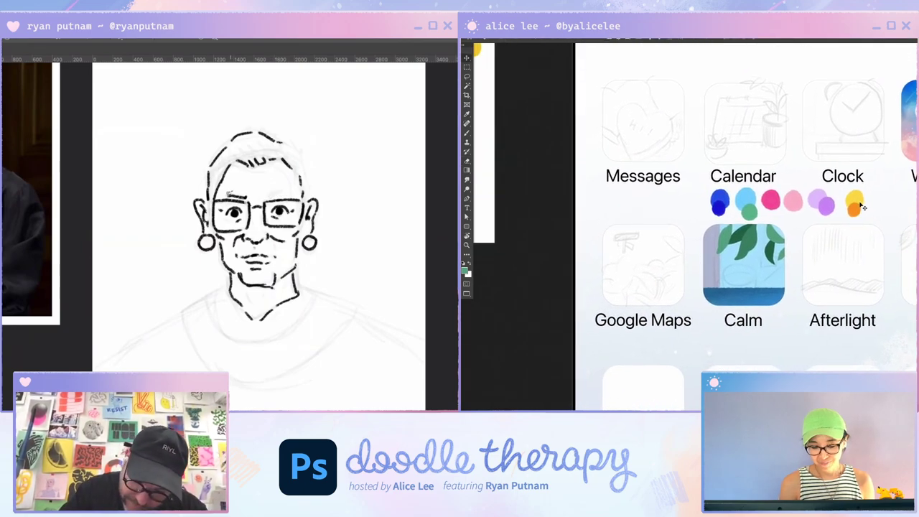
pyautogui.hscroll(-2, 812, 229)
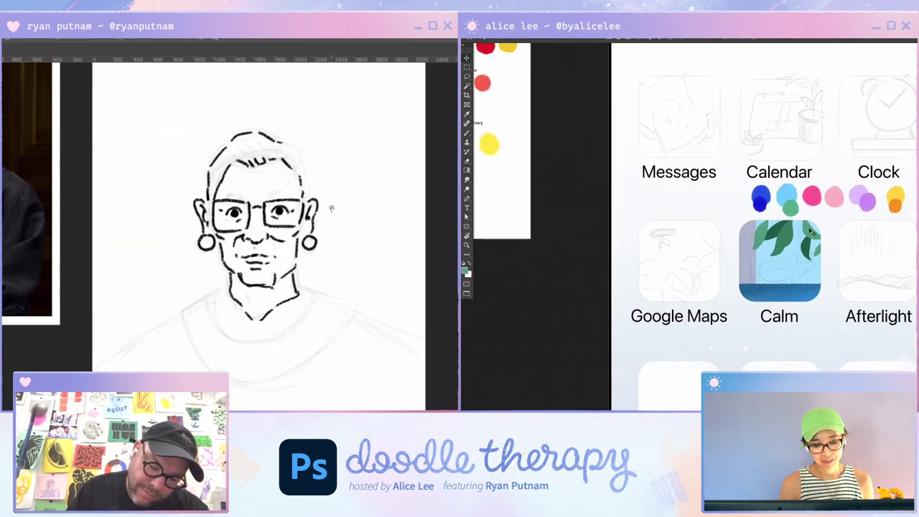
pyautogui.hscroll(-3, 797, 228)
pyautogui.hscroll(4, 782, 230)
pyautogui.scroll(1, 768, 230)
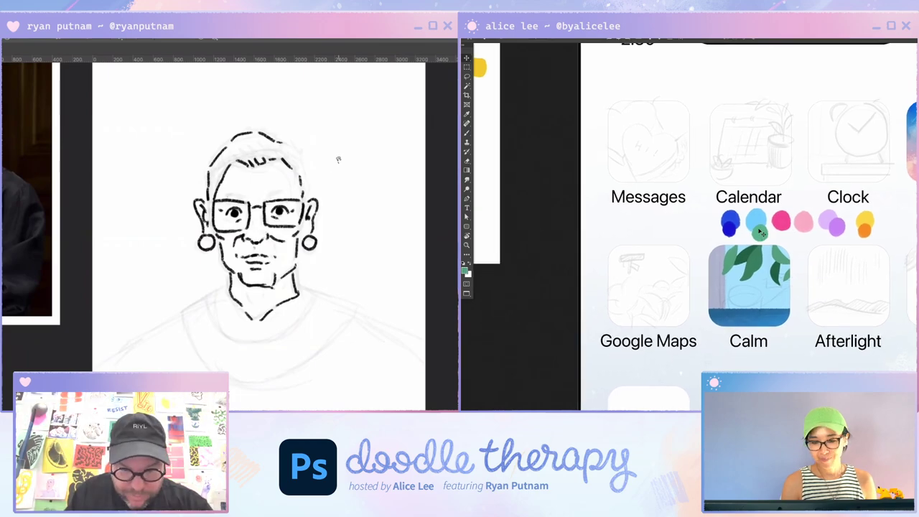
pyautogui.moveTo(229, 193); pyautogui.dragTo(286, 195)
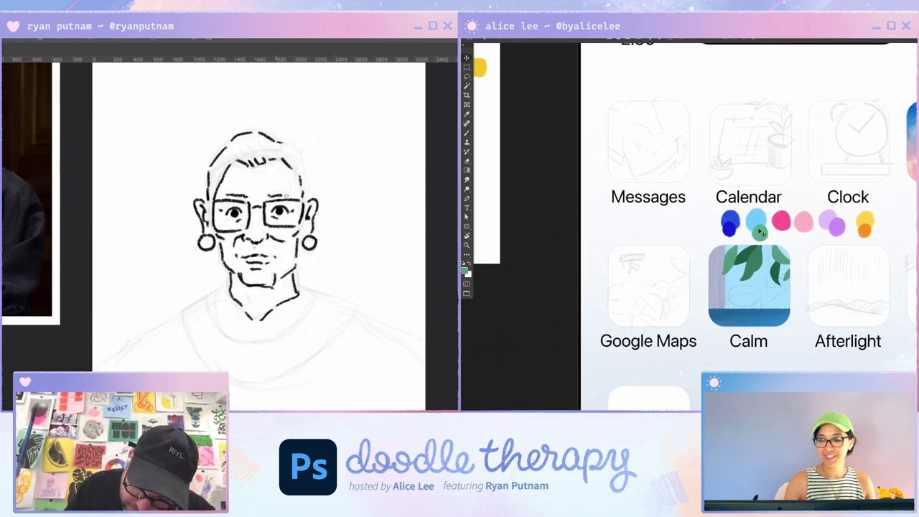
pyautogui.moveTo(288, 143); pyautogui.dragTo(310, 195)
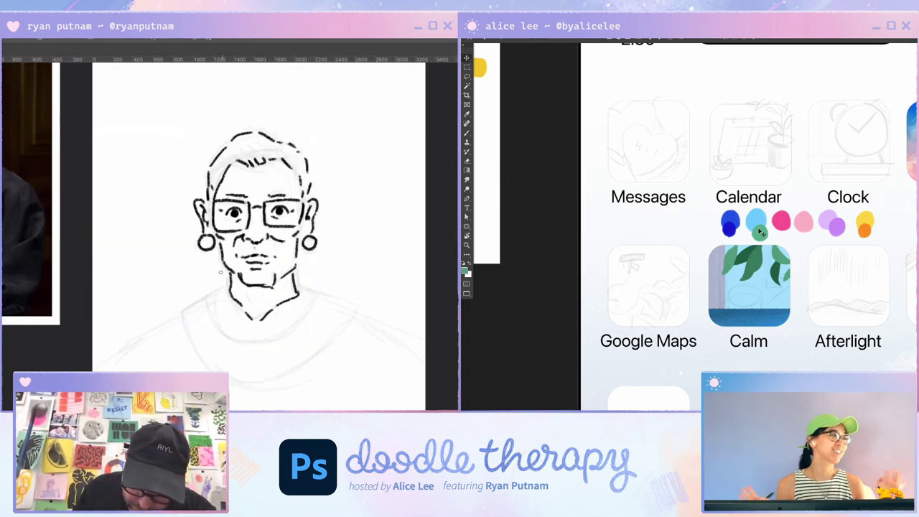
# Ink the portrait's shoulder lines on both sides and hide the rough sketch layer beneath.
pyautogui.moveTo(229, 283); pyautogui.dragTo(188, 308)
pyautogui.moveTo(185, 310); pyautogui.dragTo(107, 356)
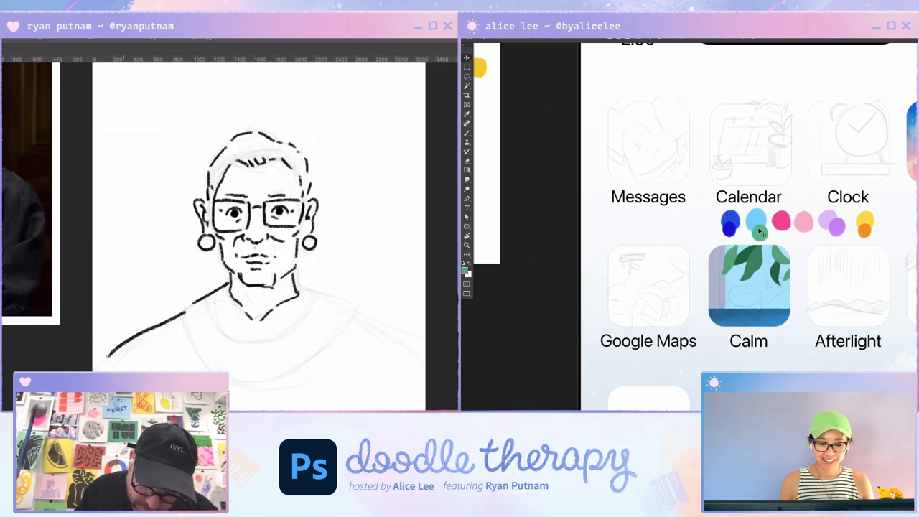
pyautogui.press('super+plus')
pyautogui.moveTo(300, 293); pyautogui.dragTo(425, 352)
pyautogui.moveTo(893, 302); pyautogui.dragTo(874, 228)
pyautogui.press('super+comma')
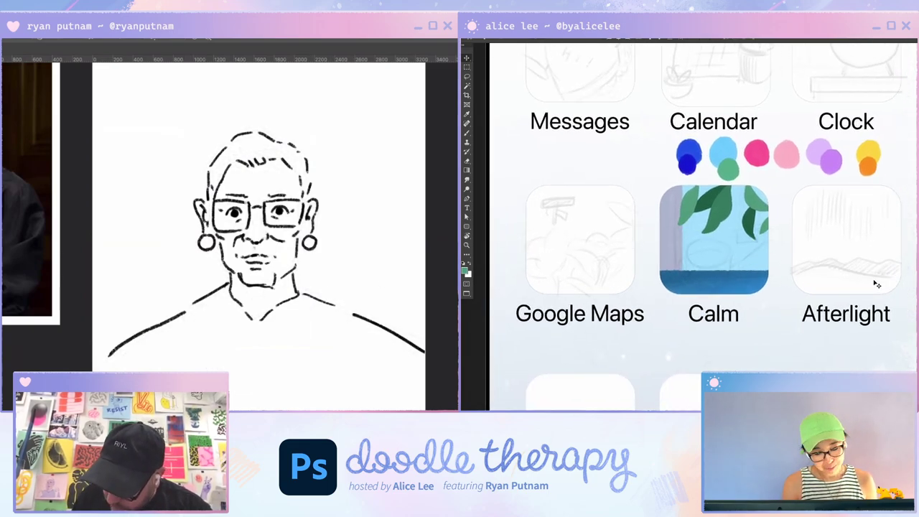
# Create a new layer for painting Afterlight in the Calm icon's dark blue, and fade the portrait's ink layer to 20% opacity.
pyautogui.press('super+shift+n')
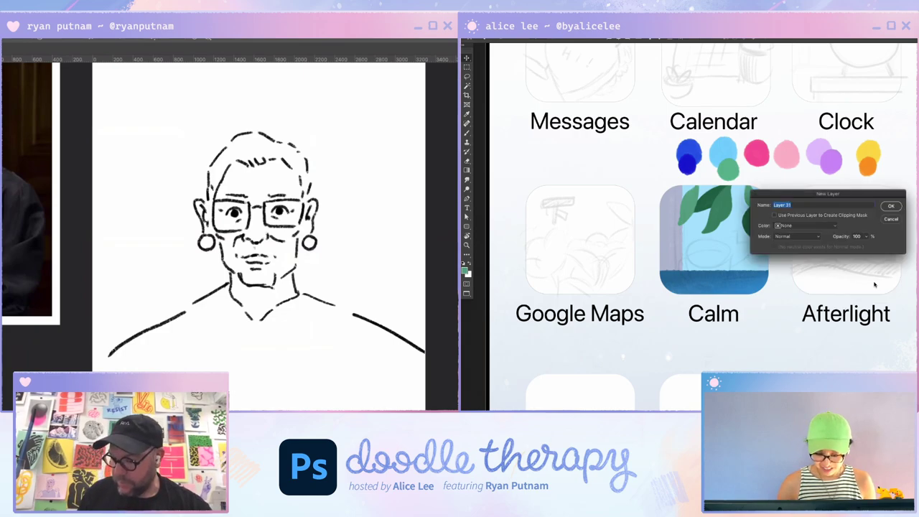
pyautogui.press('Return')
pyautogui.press('i')
pyautogui.click(727, 212)
pyautogui.press('2')
pyautogui.press('space')
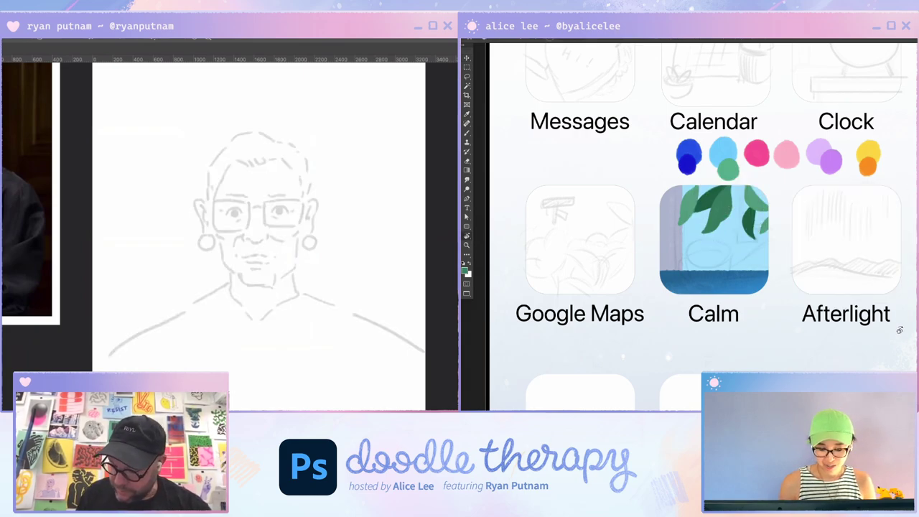
pyautogui.press('r')
pyautogui.moveTo(878, 363); pyautogui.dragTo(909, 257)
pyautogui.press('b')
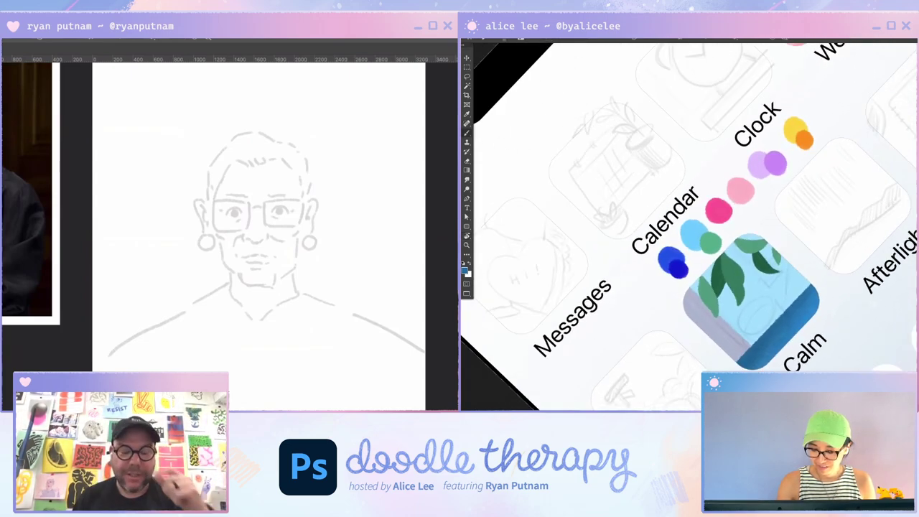
# Paint a wavy dark blue edge across the Afterlight icon's lower part and fill the area below its left-hand side.
pyautogui.moveTo(903, 201); pyautogui.dragTo(859, 229)
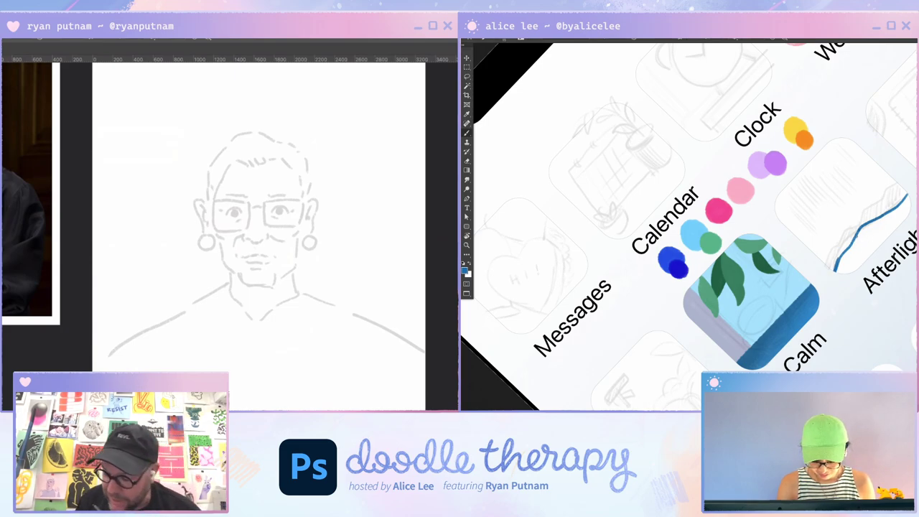
pyautogui.moveTo(839, 270); pyautogui.dragTo(860, 245)
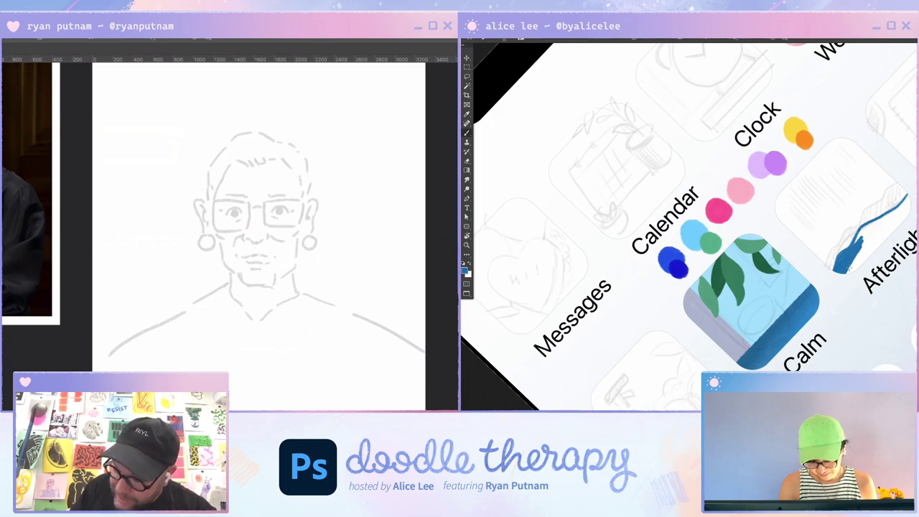
pyautogui.press('Escape')
pyautogui.moveTo(917, 304); pyautogui.dragTo(898, 314)
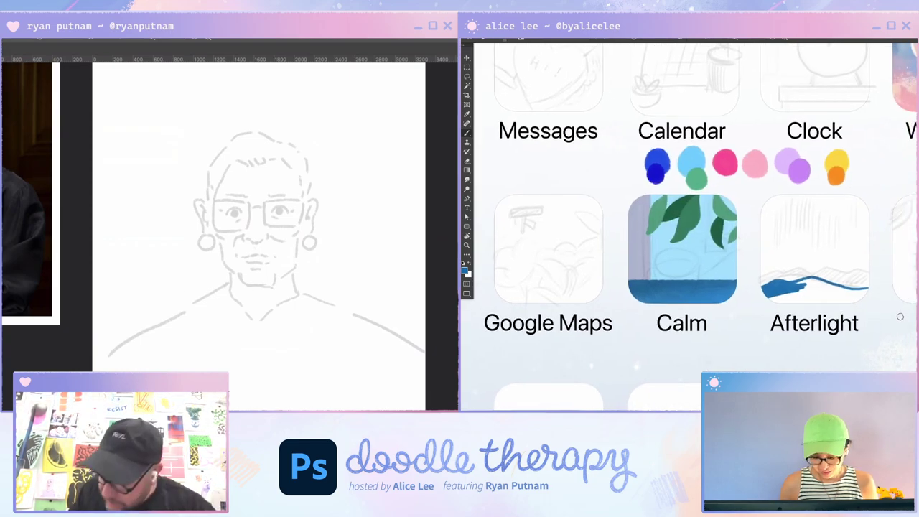
pyautogui.moveTo(816, 290); pyautogui.dragTo(803, 286)
# Continue filling the Afterlight icon's dark blue hill, and paint a blue pupil on the portrait's left-hand eye.
pyautogui.press('r')
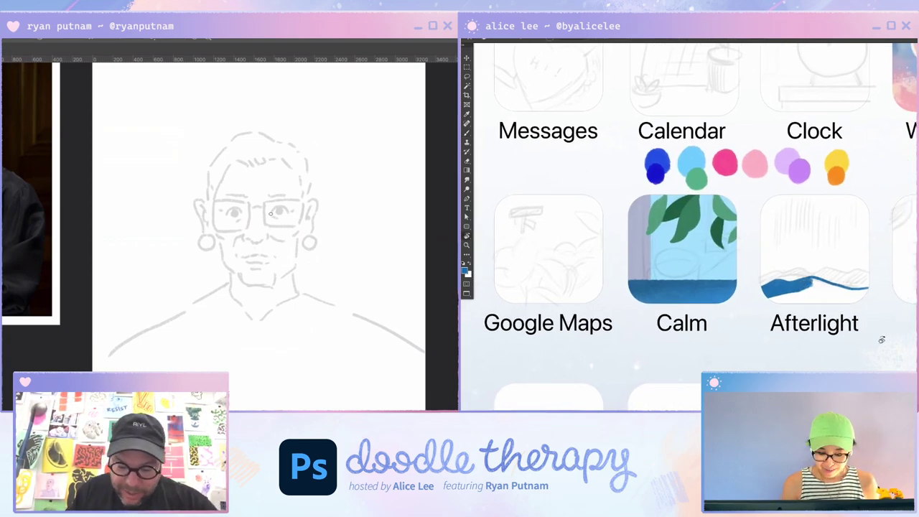
pyautogui.moveTo(881, 340); pyautogui.dragTo(747, 352)
pyautogui.moveTo(763, 261)
pyautogui.mouseDown()
pyautogui.moveTo(766, 288)
pyautogui.moveTo(783, 312)
pyautogui.mouseUp()
pyautogui.moveTo(235, 212); pyautogui.dragTo(236, 214)
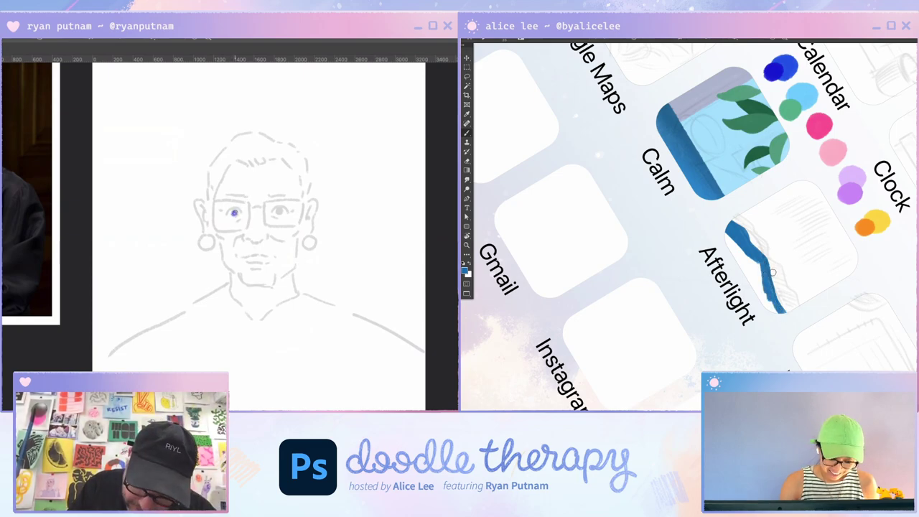
pyautogui.moveTo(783, 312)
pyautogui.mouseDown()
pyautogui.moveTo(750, 276)
pyautogui.moveTo(751, 285)
pyautogui.moveTo(745, 258)
pyautogui.moveTo(757, 267)
pyautogui.mouseUp()
# Trace the sides of the portrait's left-hand lens in blue, and finish filling the Afterlight icon's dark blue hill.
pyautogui.press('Escape')
pyautogui.moveTo(228, 214); pyautogui.dragTo(234, 209)
pyautogui.press('r')
pyautogui.moveTo(753, 293)
pyautogui.mouseDown()
pyautogui.moveTo(806, 300)
pyautogui.moveTo(847, 283)
pyautogui.mouseUp()
pyautogui.moveTo(250, 202)
pyautogui.mouseDown()
pyautogui.moveTo(247, 224)
pyautogui.moveTo(214, 227)
pyautogui.mouseUp()
pyautogui.hotkey('ctrl', '+')
pyautogui.moveTo(878, 252); pyautogui.dragTo(875, 290)
pyautogui.hotkey('ctrl', '+')
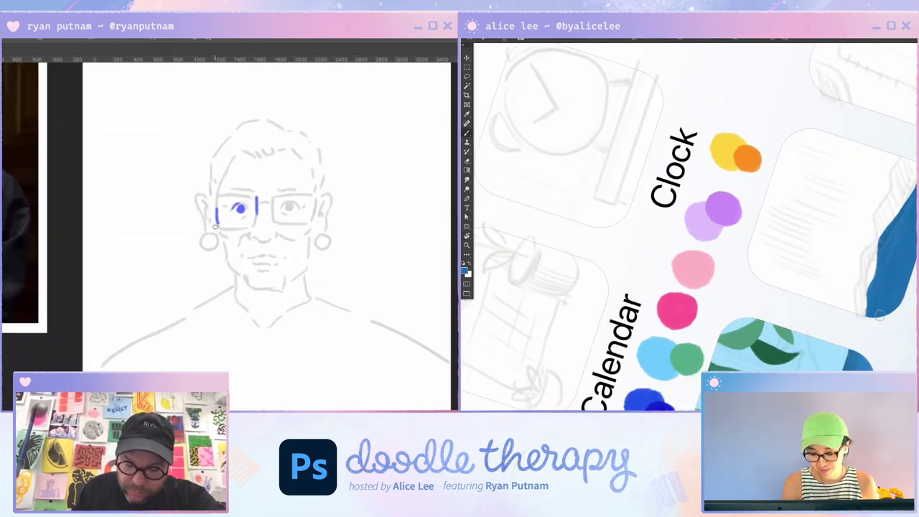
# Trace the bottom edge of the portrait's left-hand lens in blue.
pyautogui.press('Escape')
pyautogui.moveTo(232, 224); pyautogui.dragTo(237, 224)
pyautogui.press('r')
pyautogui.moveTo(875, 289); pyautogui.dragTo(745, 312)
pyautogui.moveTo(237, 224); pyautogui.dragTo(250, 224)
pyautogui.moveTo(745, 313); pyautogui.dragTo(743, 311)
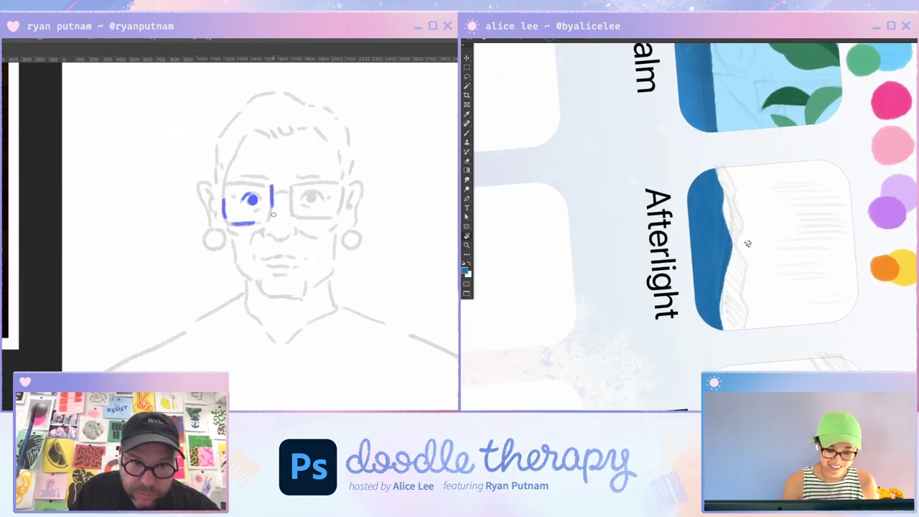
# Smooth the Afterlight hill's upper edge with the Eraser, and trace the rest of the glasses frame and bridge in blue.
pyautogui.press('e')
pyautogui.moveTo(734, 250)
pyautogui.mouseDown()
pyautogui.moveTo(729, 326)
pyautogui.moveTo(739, 335)
pyautogui.mouseUp()
pyautogui.moveTo(233, 182); pyautogui.dragTo(254, 182)
pyautogui.moveTo(726, 276); pyautogui.dragTo(722, 330)
pyautogui.moveTo(734, 253); pyautogui.dragTo(725, 327)
pyautogui.moveTo(276, 195)
pyautogui.mouseDown()
pyautogui.moveTo(292, 210)
pyautogui.moveTo(315, 219)
pyautogui.moveTo(327, 218)
pyautogui.moveTo(312, 183)
pyautogui.moveTo(337, 183)
pyautogui.moveTo(337, 205)
pyautogui.mouseUp()
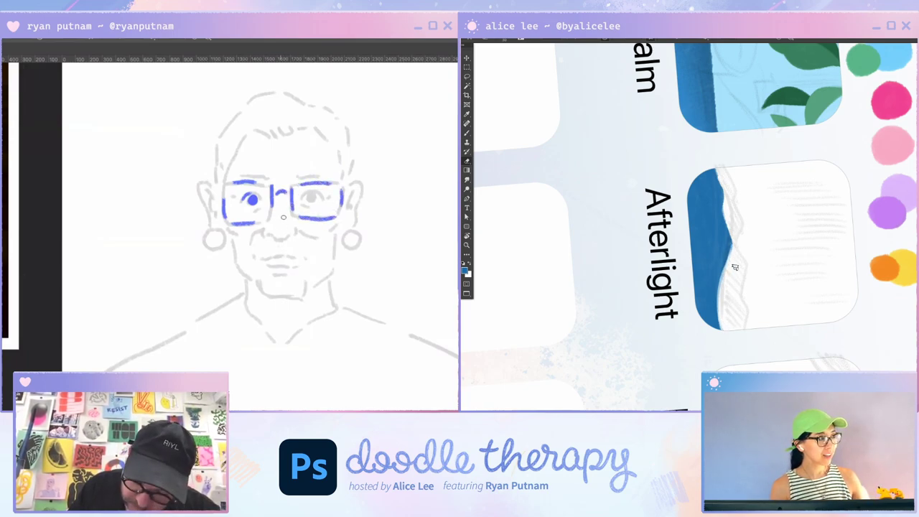
# Trace the left side of the portrait's nose in blue, and brush dark blue along the Afterlight hill's upper edge.
pyautogui.press('Escape')
pyautogui.moveTo(269, 227); pyautogui.dragTo(285, 242)
pyautogui.moveTo(823, 351); pyautogui.dragTo(795, 304)
pyautogui.press('r')
pyautogui.moveTo(815, 335)
pyautogui.mouseDown()
pyautogui.moveTo(885, 288)
pyautogui.moveTo(907, 217)
pyautogui.mouseUp()
pyautogui.moveTo(286, 242); pyautogui.dragTo(277, 249)
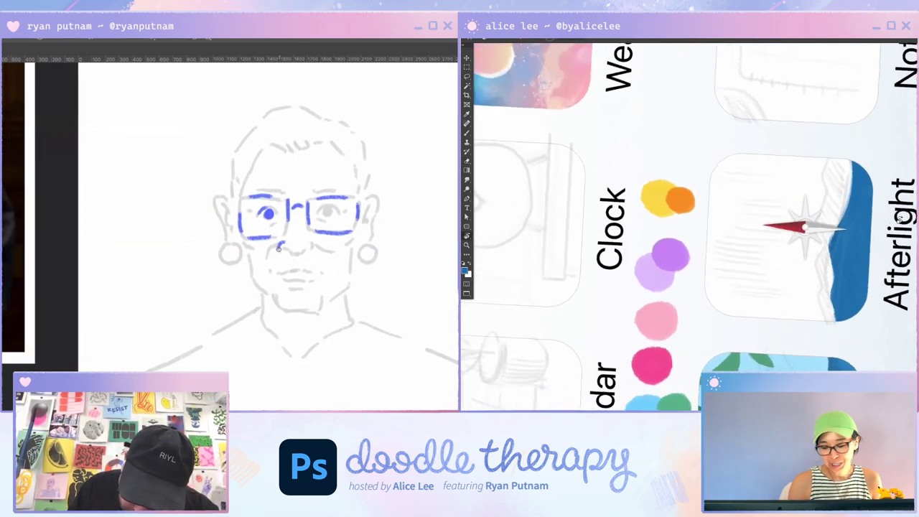
pyautogui.moveTo(907, 216); pyautogui.dragTo(904, 207)
pyautogui.press('b')
pyautogui.moveTo(848, 157); pyautogui.dragTo(845, 205)
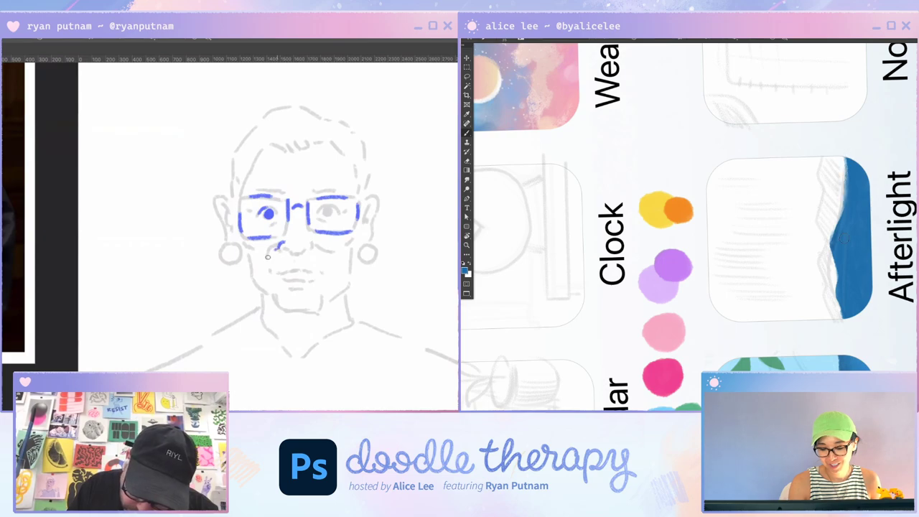
pyautogui.moveTo(277, 249); pyautogui.dragTo(268, 257)
pyautogui.moveTo(852, 155); pyautogui.dragTo(846, 200)
pyautogui.press('Escape')
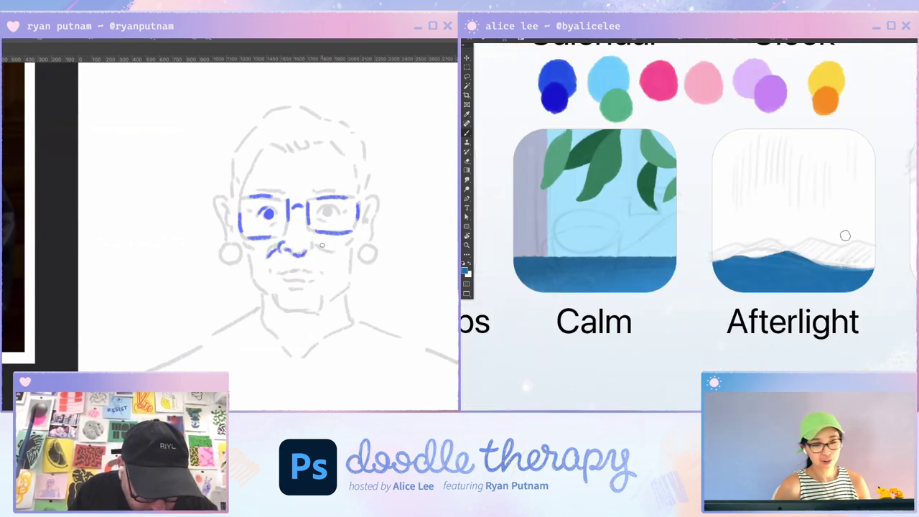
# Trace the right side of the nose in blue, and rework the Afterlight hill's dark blue edge, undoing one brush stroke.
pyautogui.moveTo(320, 244); pyautogui.dragTo(321, 251)
pyautogui.moveTo(862, 324); pyautogui.dragTo(897, 345)
pyautogui.press('r')
pyautogui.moveTo(869, 385)
pyautogui.mouseDown()
pyautogui.moveTo(911, 368)
pyautogui.moveTo(912, 215)
pyautogui.mouseUp()
pyautogui.press('b')
pyautogui.moveTo(912, 140); pyautogui.dragTo(851, 260)
pyautogui.hotkey('ctrl', 'z')
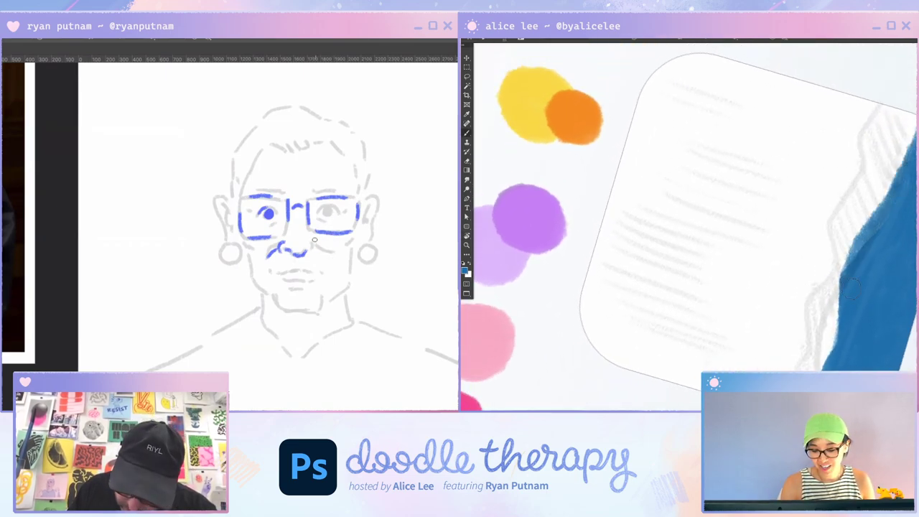
pyautogui.moveTo(313, 238); pyautogui.dragTo(312, 246)
pyautogui.moveTo(866, 239)
pyautogui.mouseDown()
pyautogui.moveTo(850, 285)
pyautogui.moveTo(890, 214)
pyautogui.moveTo(853, 257)
pyautogui.mouseUp()
pyautogui.press('Escape')
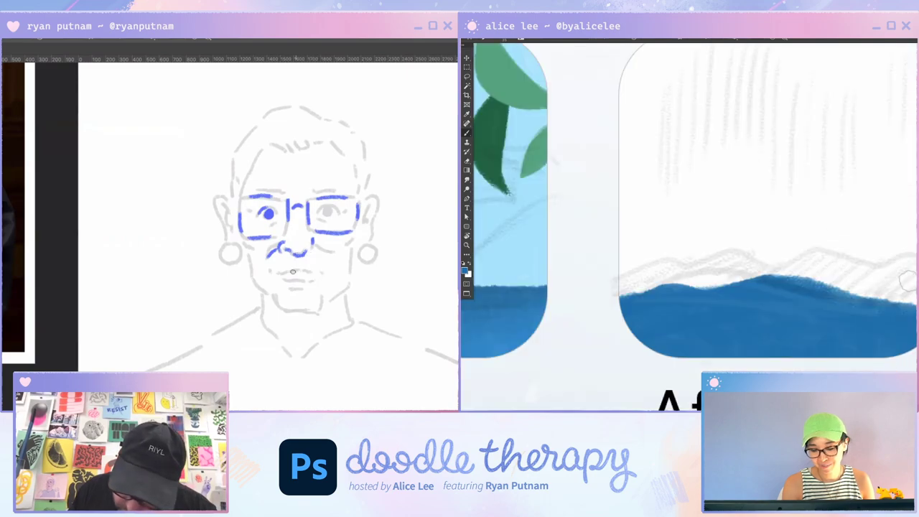
# Trace the portrait's upper lip in blue.
pyautogui.moveTo(884, 287); pyautogui.dragTo(914, 238)
pyautogui.press('r')
pyautogui.moveTo(890, 302); pyautogui.dragTo(911, 222)
pyautogui.moveTo(284, 273); pyautogui.dragTo(296, 271)
pyautogui.moveTo(910, 222); pyautogui.dragTo(881, 154)
pyautogui.moveTo(295, 271); pyautogui.dragTo(300, 272)
pyautogui.moveTo(833, 218); pyautogui.dragTo(831, 195)
pyautogui.moveTo(306, 271); pyautogui.dragTo(318, 275)
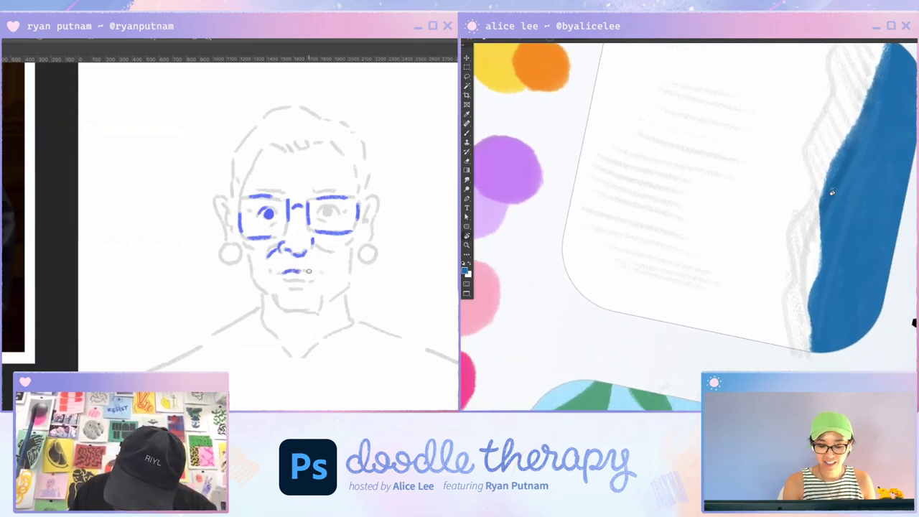
# Smooth the left end of the Afterlight hill's edge with the Eraser, and trace the lower lip and left-hand earring in blue.
pyautogui.press('e')
pyautogui.moveTo(814, 260)
pyautogui.mouseDown()
pyautogui.moveTo(810, 365)
pyautogui.moveTo(808, 316)
pyautogui.mouseUp()
pyautogui.moveTo(287, 281); pyautogui.dragTo(304, 283)
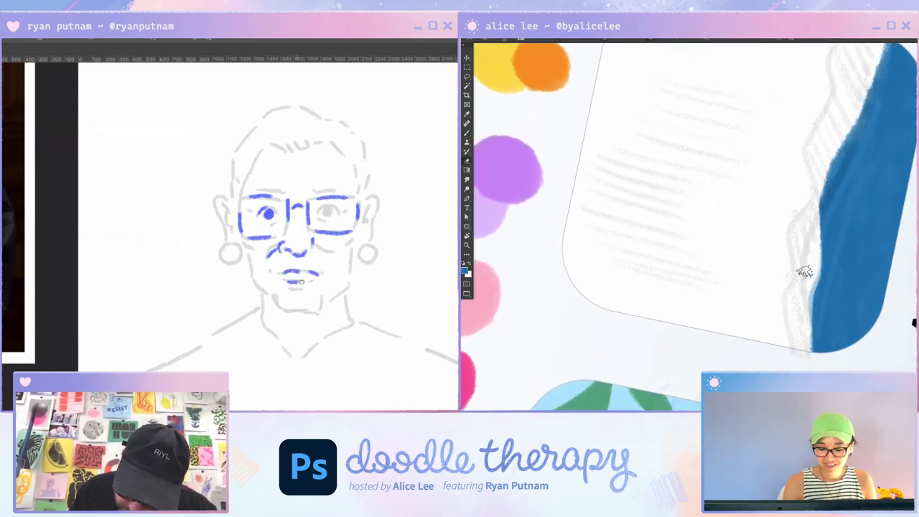
pyautogui.moveTo(805, 273); pyautogui.dragTo(810, 353)
pyautogui.moveTo(305, 283); pyautogui.dragTo(299, 291)
pyautogui.moveTo(806, 318); pyautogui.dragTo(810, 354)
pyautogui.moveTo(806, 264); pyautogui.dragTo(811, 353)
pyautogui.moveTo(806, 299); pyautogui.dragTo(815, 367)
pyautogui.moveTo(803, 270); pyautogui.dragTo(815, 354)
pyautogui.moveTo(232, 241)
pyautogui.mouseDown()
pyautogui.moveTo(222, 245)
pyautogui.moveTo(231, 264)
pyautogui.mouseUp()
pyautogui.press('Escape')
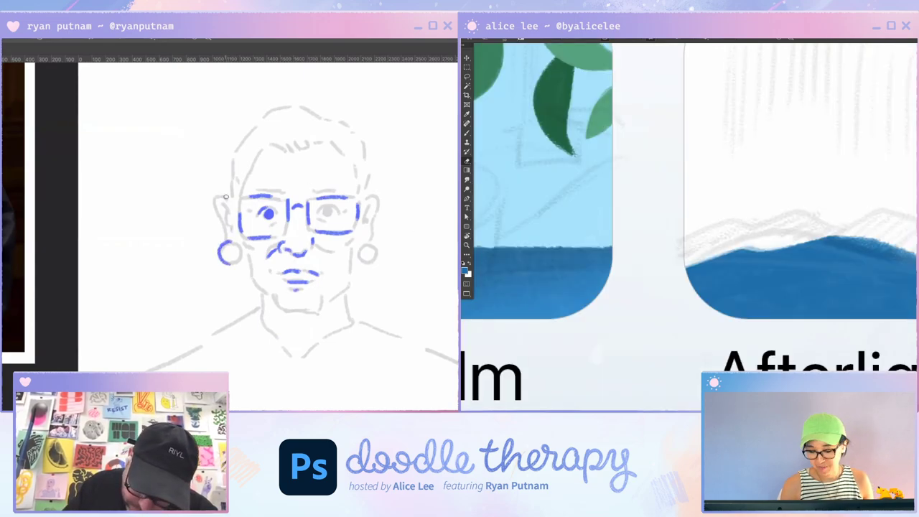
# Trace the portrait's left-hand ear and the hairline above it in blue.
pyautogui.moveTo(226, 200)
pyautogui.mouseDown()
pyautogui.moveTo(217, 195)
pyautogui.moveTo(217, 210)
pyautogui.moveTo(230, 215)
pyautogui.mouseUp()
pyautogui.hotkey('ctrl', '-')
pyautogui.press('r')
pyautogui.moveTo(911, 341); pyautogui.dragTo(909, 209)
pyautogui.press('b')
pyautogui.moveTo(306, 214); pyautogui.dragTo(331, 261)
pyautogui.press('Escape')
pyautogui.moveTo(259, 238); pyautogui.dragTo(276, 189)
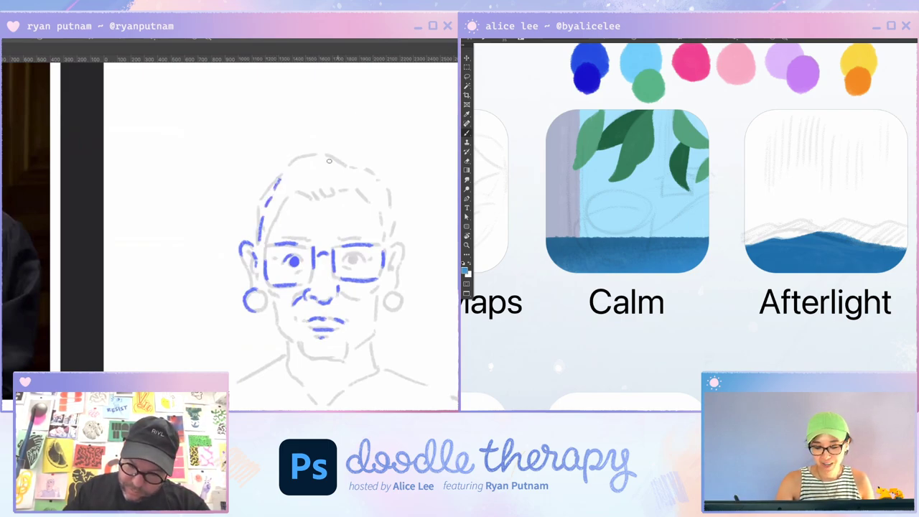
# Trace the top outline of the portrait's hair in blue with broken strokes.
pyautogui.moveTo(329, 158); pyautogui.dragTo(349, 167)
pyautogui.press('r')
pyautogui.moveTo(910, 260)
pyautogui.mouseDown()
pyautogui.moveTo(916, 220)
pyautogui.moveTo(883, 134)
pyautogui.mouseUp()
pyautogui.moveTo(364, 170); pyautogui.dragTo(372, 174)
# Paint a lighter blue hill behind the Afterlight icon's dark blue one, and trace the portrait's right-hand hairline in blue.
pyautogui.press('b')
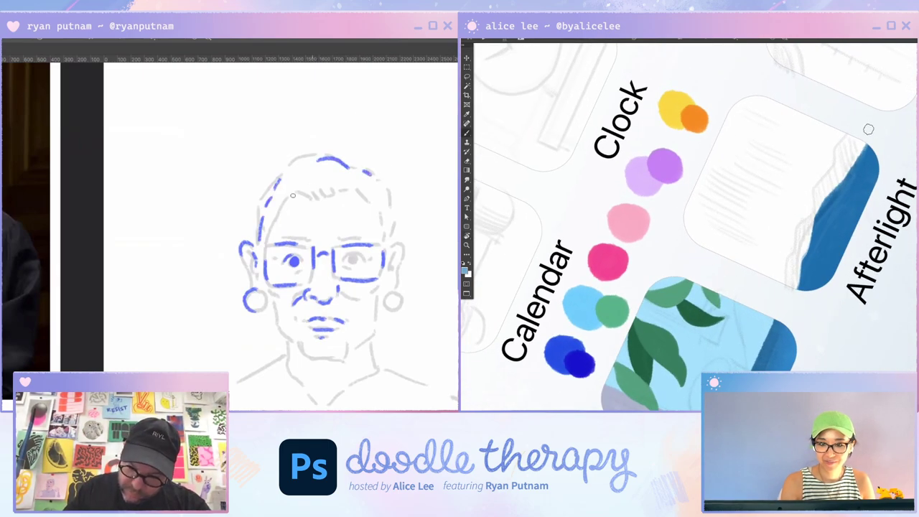
pyautogui.moveTo(855, 130); pyautogui.dragTo(838, 181)
pyautogui.moveTo(365, 192); pyautogui.dragTo(370, 200)
pyautogui.moveTo(835, 188); pyautogui.dragTo(848, 144)
pyautogui.moveTo(370, 199); pyautogui.dragTo(374, 202)
pyautogui.moveTo(848, 144); pyautogui.dragTo(862, 135)
pyautogui.moveTo(379, 208); pyautogui.dragTo(383, 223)
pyautogui.moveTo(861, 135)
pyautogui.mouseDown()
pyautogui.moveTo(844, 143)
pyautogui.moveTo(827, 199)
pyautogui.mouseUp()
pyautogui.moveTo(806, 245); pyautogui.dragTo(797, 273)
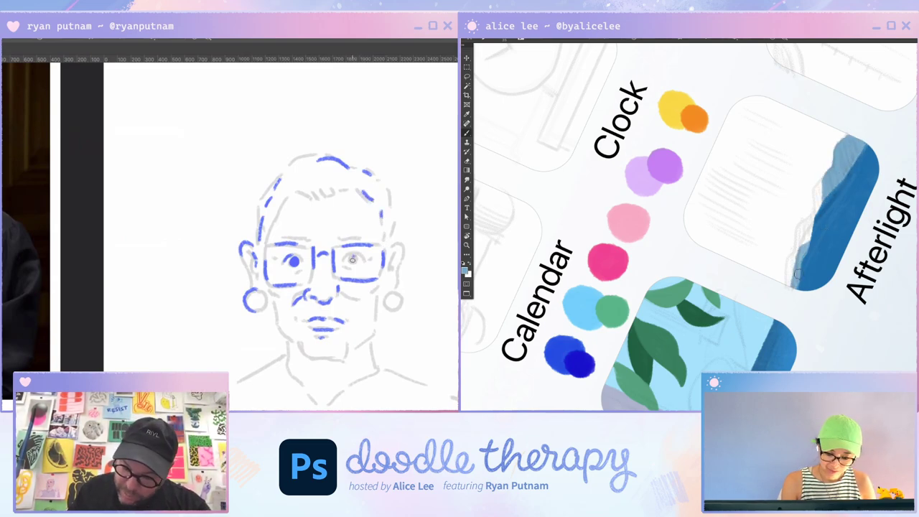
pyautogui.press('Escape')
# Extend the lighter blue hill toward the left end of the Afterlight icon's sketched ridge.
pyautogui.press('r')
pyautogui.moveTo(840, 219); pyautogui.dragTo(824, 197)
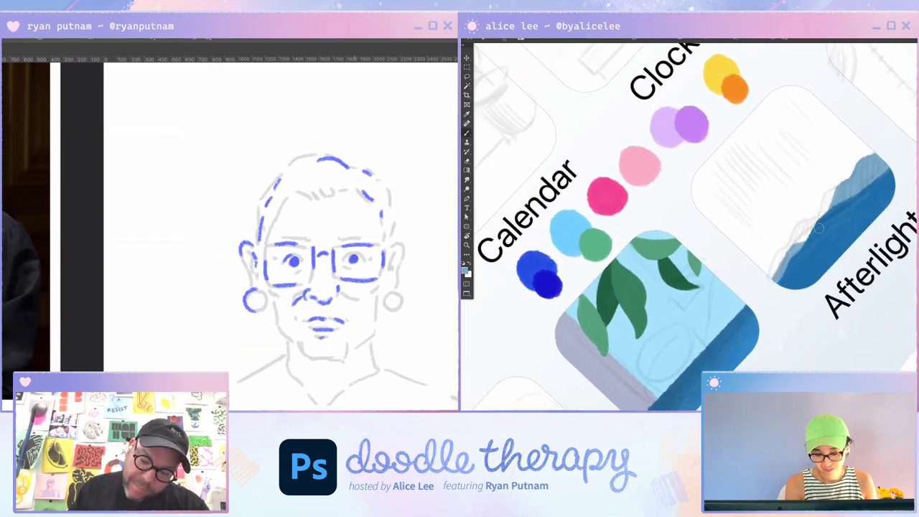
pyautogui.moveTo(819, 228)
pyautogui.mouseDown()
pyautogui.moveTo(766, 280)
pyautogui.moveTo(775, 269)
pyautogui.mouseUp()
pyautogui.press('Escape')
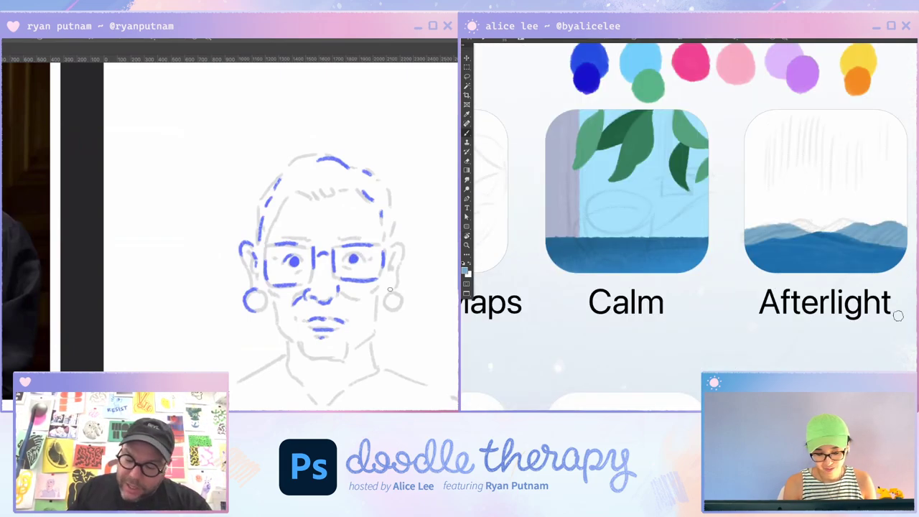
# Touch up the upper edge of the Afterlight icon's lighter blue hill with the Eraser.
pyautogui.press('r')
pyautogui.moveTo(897, 316); pyautogui.dragTo(798, 356)
pyautogui.press('e')
pyautogui.moveTo(784, 196); pyautogui.dragTo(791, 206)
pyautogui.press('Escape')
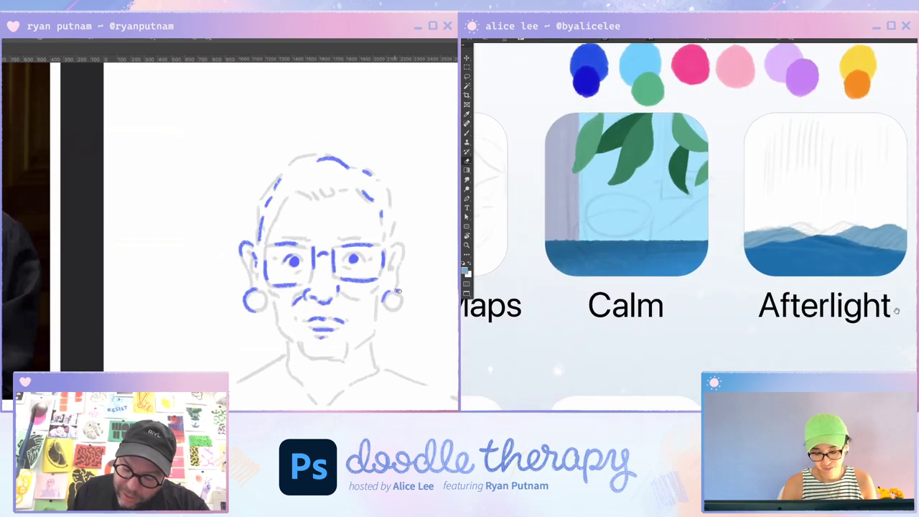
# Paint the mid-tone mountain ridge in the Afterlight icon and add a blue tracing stroke below the portrait's glasses.
pyautogui.moveTo(897, 309); pyautogui.dragTo(899, 352)
pyautogui.press('r')
pyautogui.moveTo(797, 323); pyautogui.dragTo(867, 303)
pyautogui.press('b')
pyautogui.moveTo(862, 242)
pyautogui.mouseDown()
pyautogui.moveTo(853, 251)
pyautogui.moveTo(910, 187)
pyautogui.mouseUp()
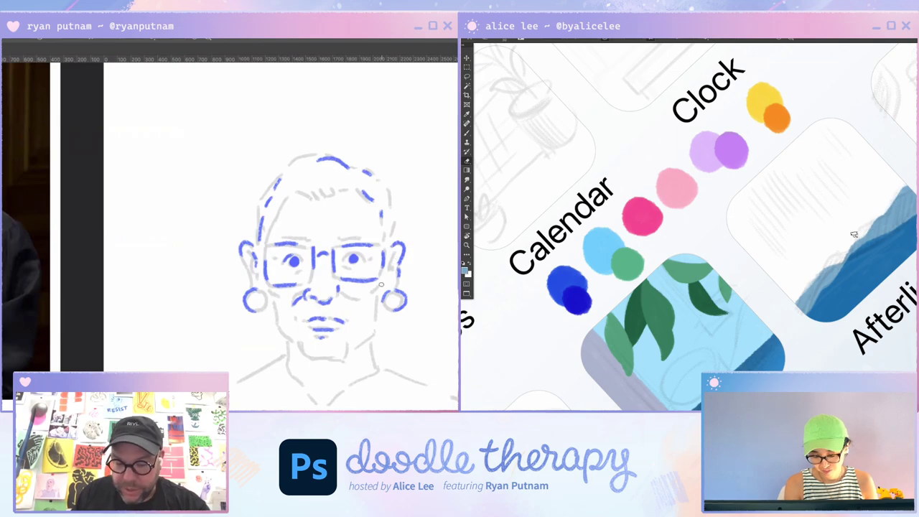
pyautogui.moveTo(380, 283); pyautogui.dragTo(374, 292)
pyautogui.press('Escape')
pyautogui.press('b')
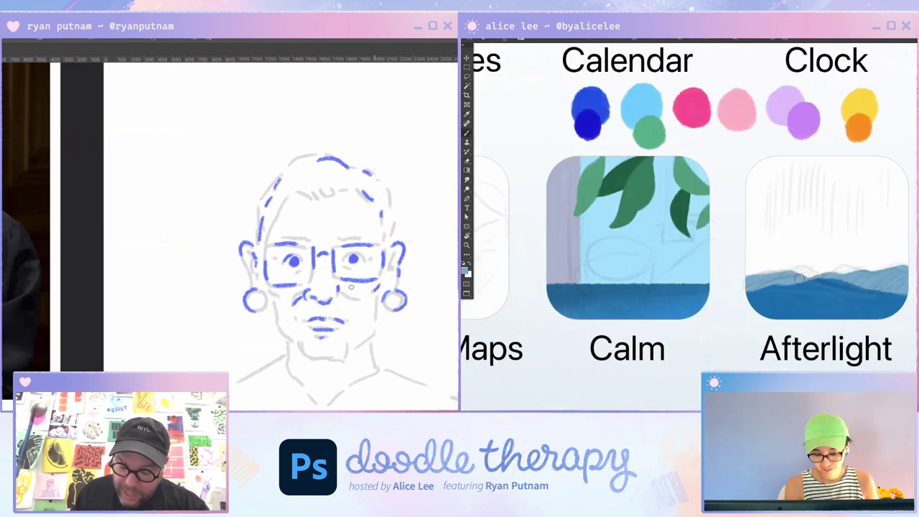
# Reshape the mid-tone mountain ridge in the Afterlight icon with brush and eraser strokes to define its peaks.
pyautogui.moveTo(804, 278); pyautogui.dragTo(714, 301)
pyautogui.press('l')
pyautogui.moveTo(796, 257)
pyautogui.mouseDown()
pyautogui.moveTo(779, 313)
pyautogui.moveTo(801, 294)
pyautogui.moveTo(793, 293)
pyautogui.moveTo(865, 284)
pyautogui.moveTo(880, 251)
pyautogui.mouseUp()
pyautogui.hotkey('ctrl', 'd')
pyautogui.press('r')
pyautogui.press('e')
pyautogui.moveTo(838, 252); pyautogui.dragTo(848, 238)
pyautogui.press('b')
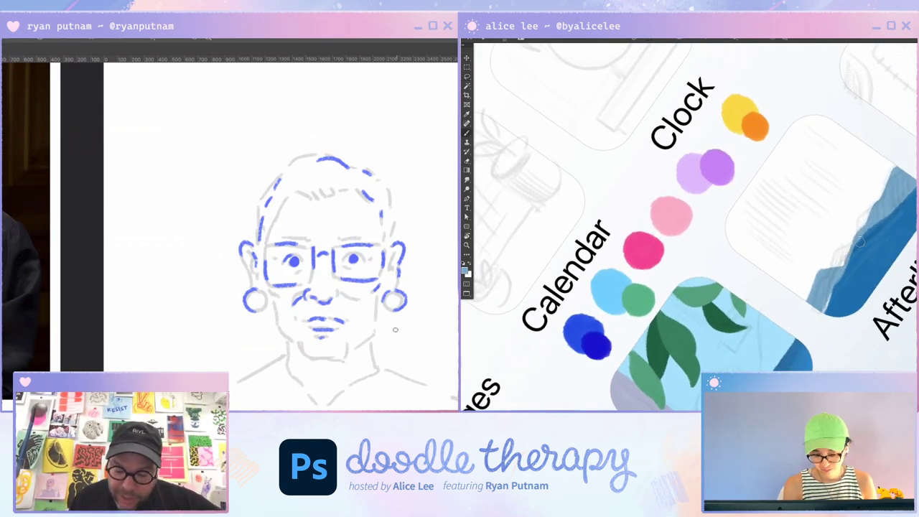
pyautogui.press('Escape')
# Touch up the right-hand slope of the Afterlight icon's mid-tone mountains with the brush.
pyautogui.press('e')
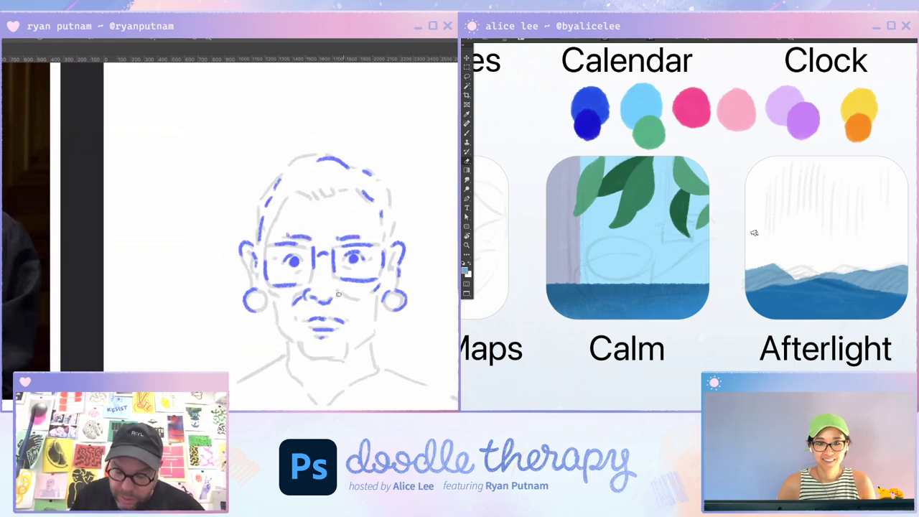
pyautogui.press('r')
pyautogui.moveTo(780, 328); pyautogui.dragTo(870, 304)
pyautogui.press('b')
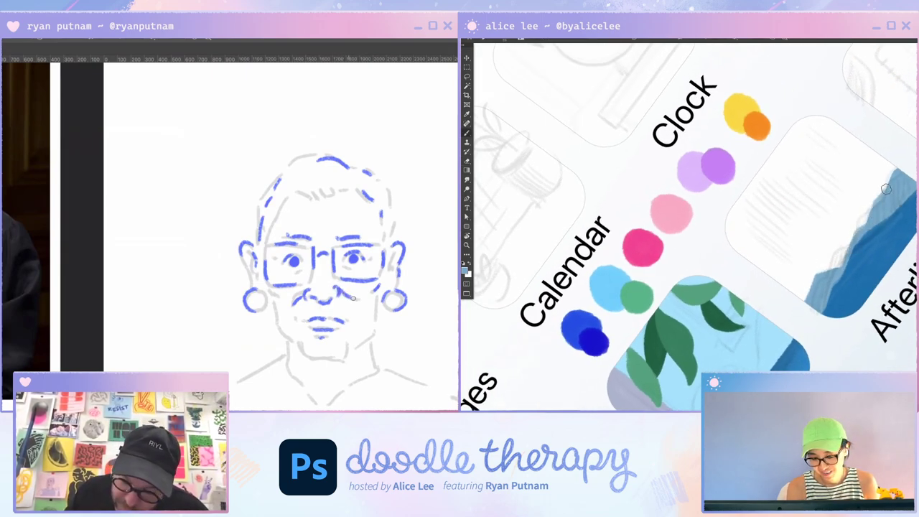
pyautogui.press('Escape')
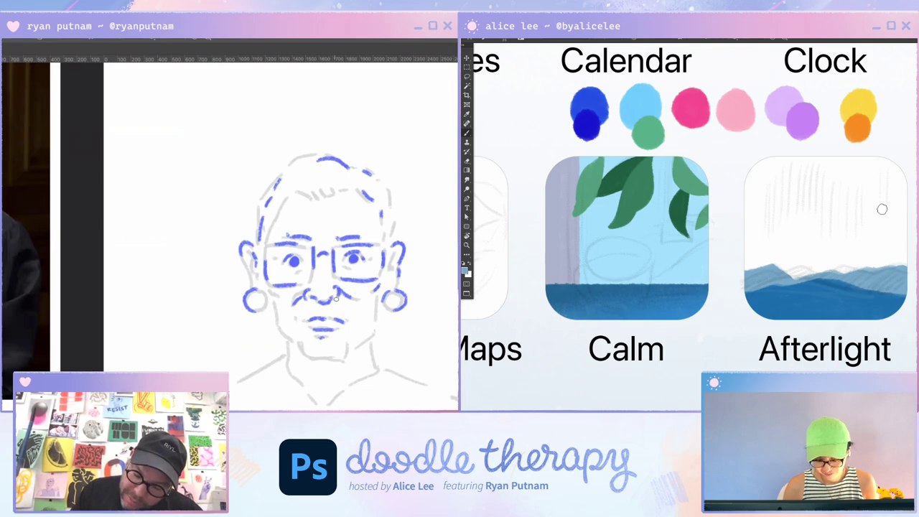
# Lasso the pencil sketch lines in the Afterlight icon and cut them from the artwork.
pyautogui.moveTo(906, 262)
pyautogui.mouseDown()
pyautogui.moveTo(770, 281)
pyautogui.moveTo(829, 285)
pyautogui.moveTo(830, 377)
pyautogui.mouseUp()
pyautogui.press('v')
pyautogui.hotkey('ctrl', 'z')
pyautogui.press('l')
pyautogui.moveTo(908, 322)
pyautogui.mouseDown()
pyautogui.moveTo(862, 148)
pyautogui.moveTo(864, 347)
pyautogui.moveTo(891, 323)
pyautogui.moveTo(918, 275)
pyautogui.mouseUp()
pyautogui.hotkey('ctrl', 'x')
pyautogui.press('r')
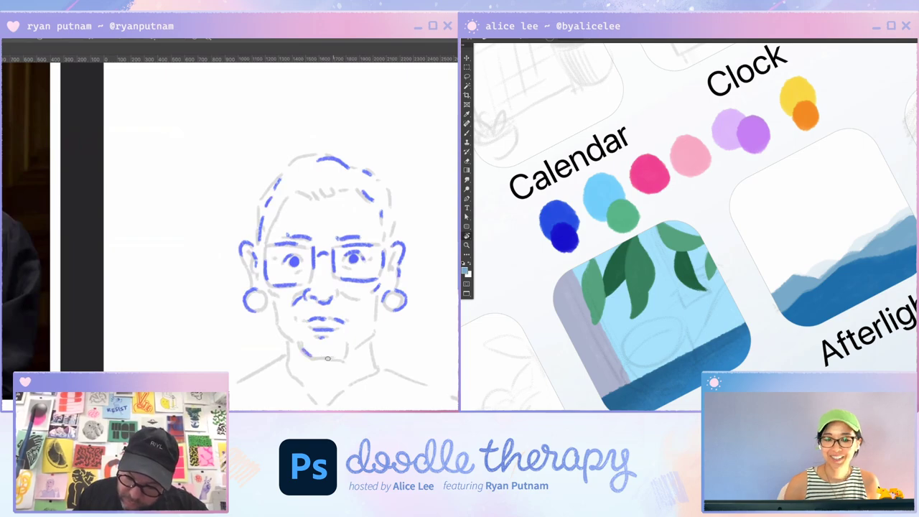
# Trace the portrait's jaw, neck, shoulder line and V-shaped collar with blue dashed strokes.
pyautogui.moveTo(355, 347); pyautogui.dragTo(367, 334)
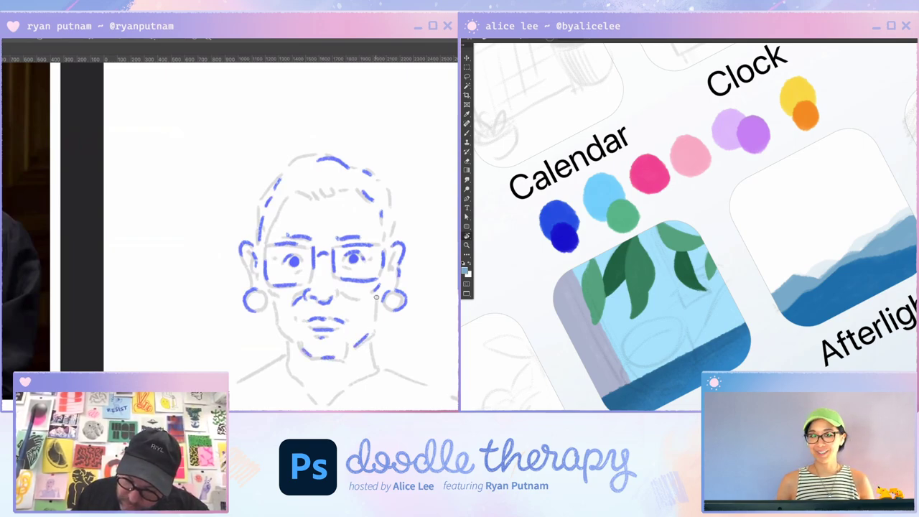
pyautogui.moveTo(376, 297); pyautogui.dragTo(371, 321)
pyautogui.moveTo(286, 345); pyautogui.dragTo(287, 363)
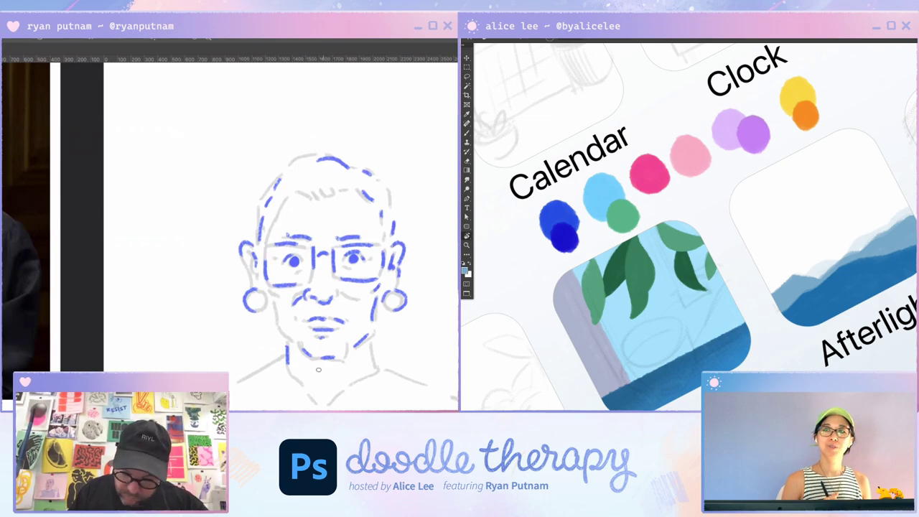
pyautogui.moveTo(312, 394)
pyautogui.mouseDown()
pyautogui.moveTo(324, 406)
pyautogui.moveTo(341, 389)
pyautogui.mouseUp()
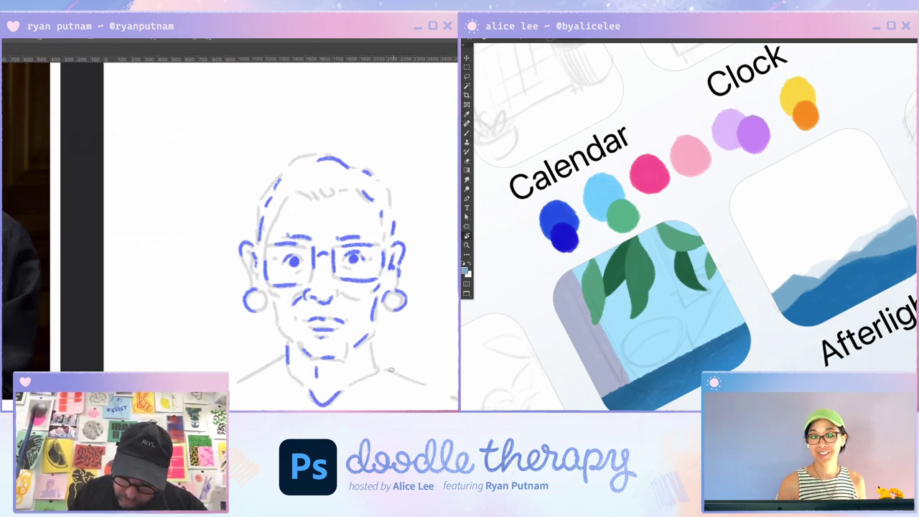
pyautogui.moveTo(379, 356); pyautogui.dragTo(392, 368)
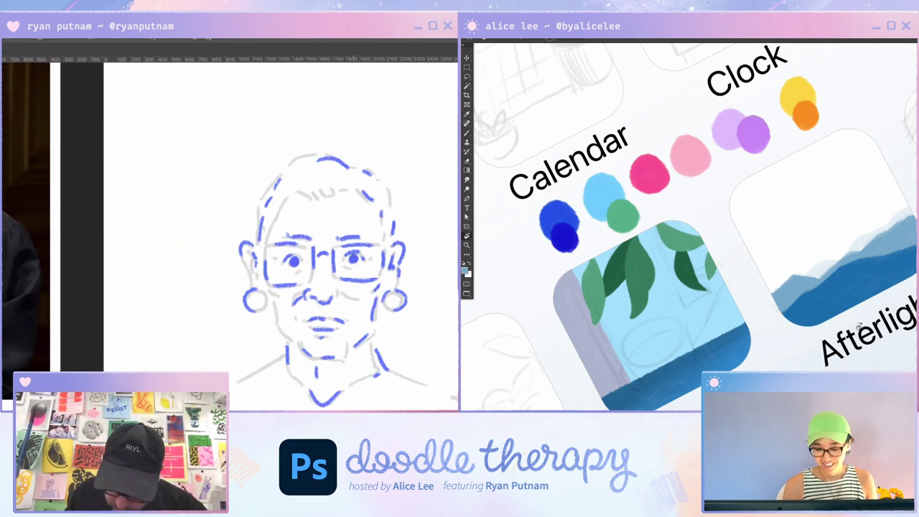
# Erase along the upper edge of the pale distant mountains in the Afterlight icon to refine the ridge.
pyautogui.moveTo(871, 325); pyautogui.dragTo(915, 259)
pyautogui.press('e')
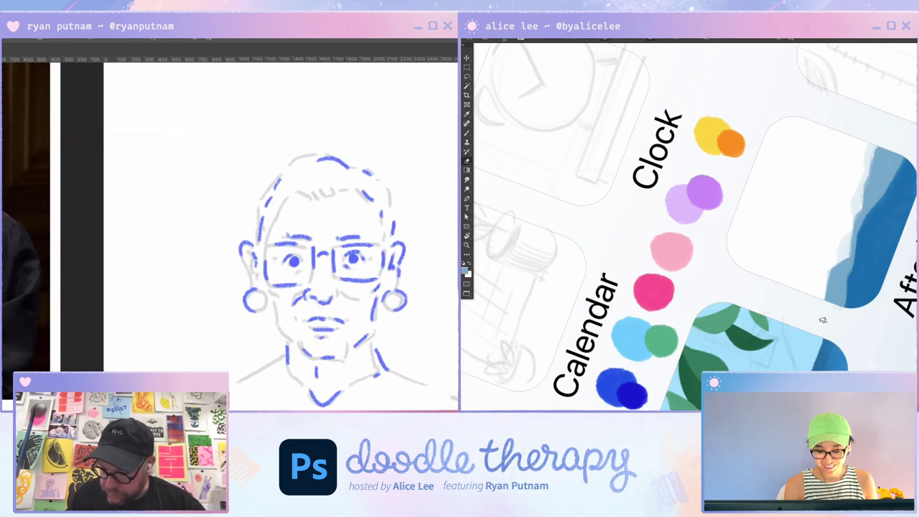
pyautogui.moveTo(830, 262); pyautogui.dragTo(825, 303)
pyautogui.press('r')
pyautogui.press('Escape')
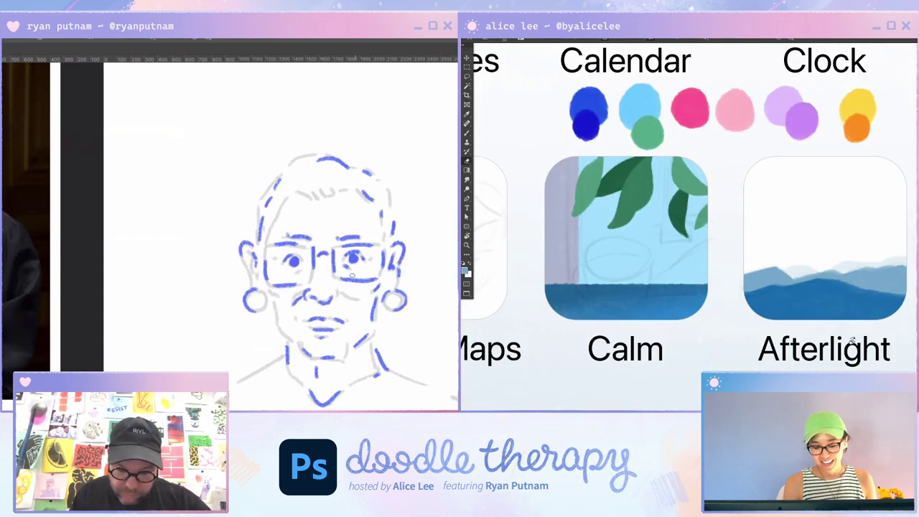
pyautogui.moveTo(852, 340); pyautogui.dragTo(736, 316)
pyautogui.press('e')
# Trace the outline of the portrait's left-side ear with red strokes.
pyautogui.moveTo(254, 263); pyautogui.dragTo(255, 274)
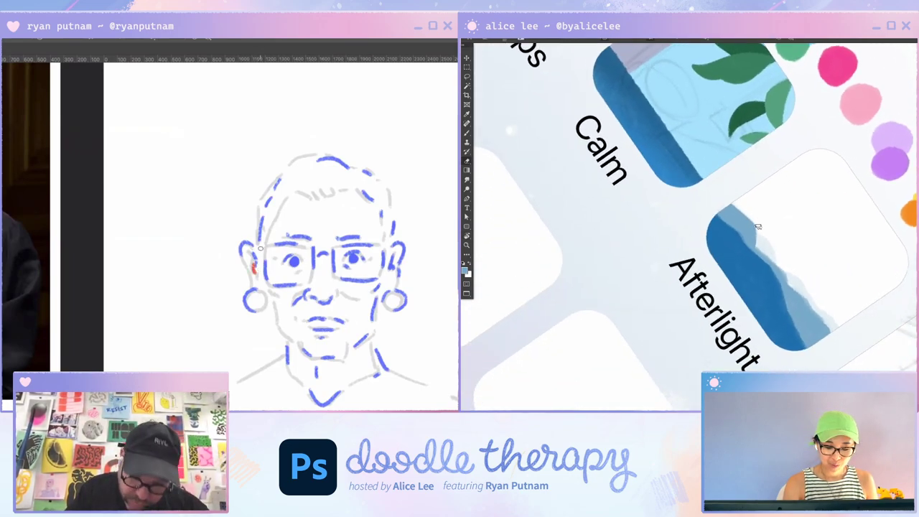
pyautogui.press('b')
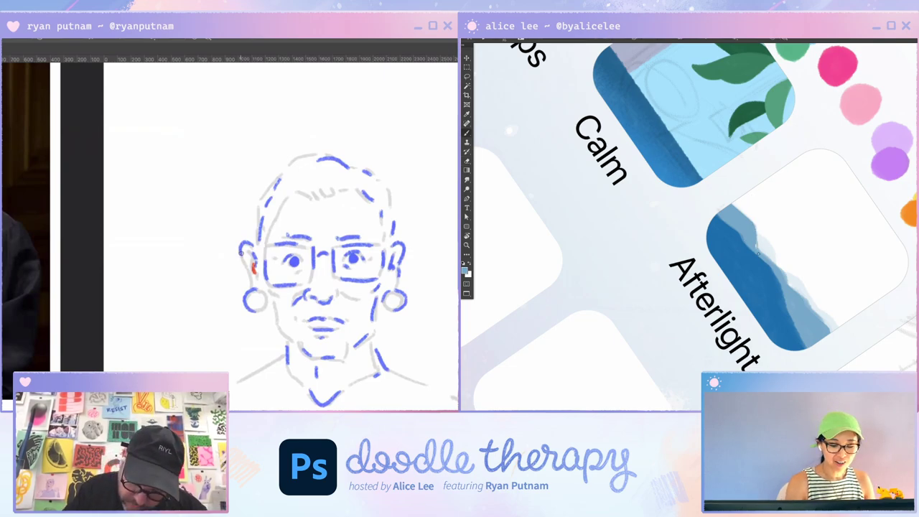
pyautogui.moveTo(241, 251); pyautogui.dragTo(251, 272)
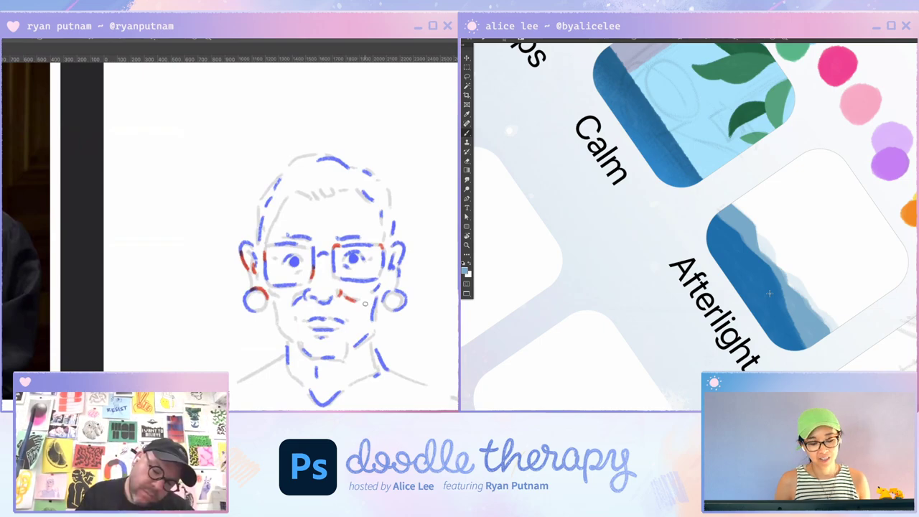
# Brush in more of the pale distant mountain range behind the Afterlight icon's ridge.
pyautogui.press('Escape')
pyautogui.press('r')
pyautogui.moveTo(898, 319); pyautogui.dragTo(915, 214)
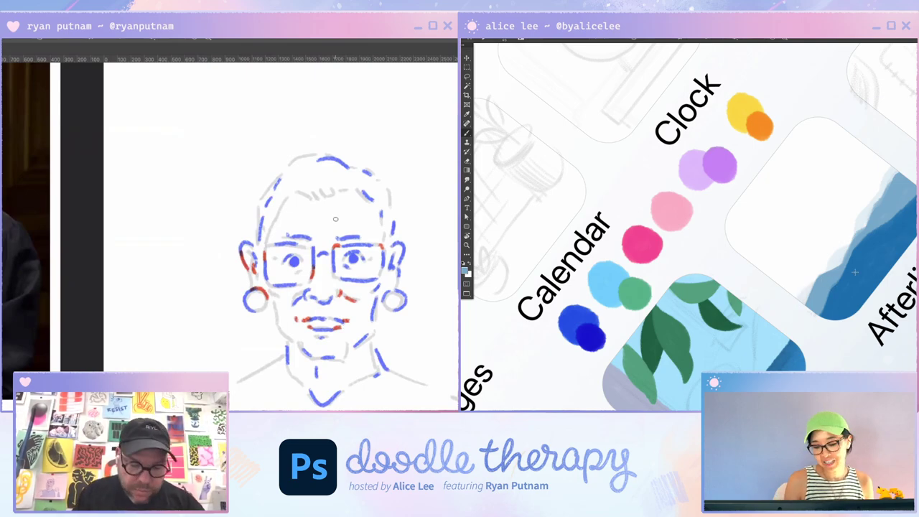
pyautogui.press('Escape')
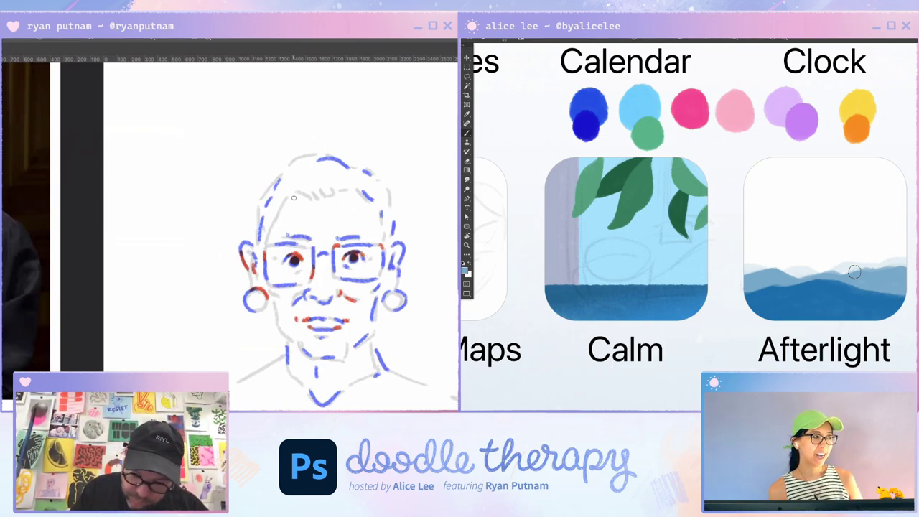
# Add red strokes along the portrait's hairline, crown and right-side temple.
pyautogui.moveTo(283, 210); pyautogui.dragTo(268, 237)
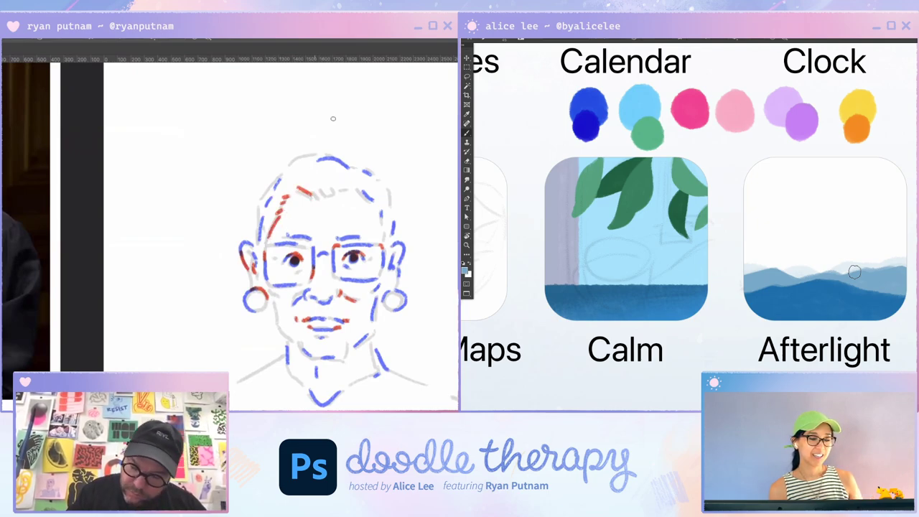
pyautogui.moveTo(293, 162); pyautogui.dragTo(346, 156)
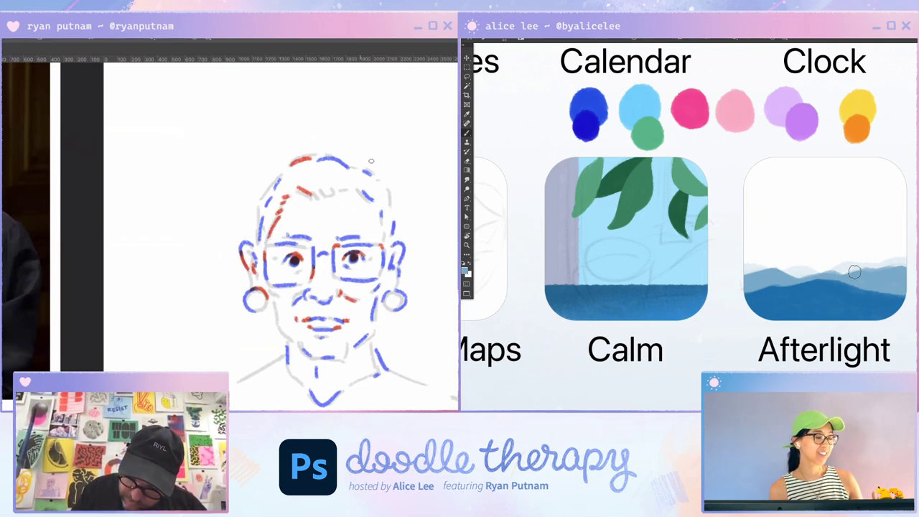
pyautogui.press('v')
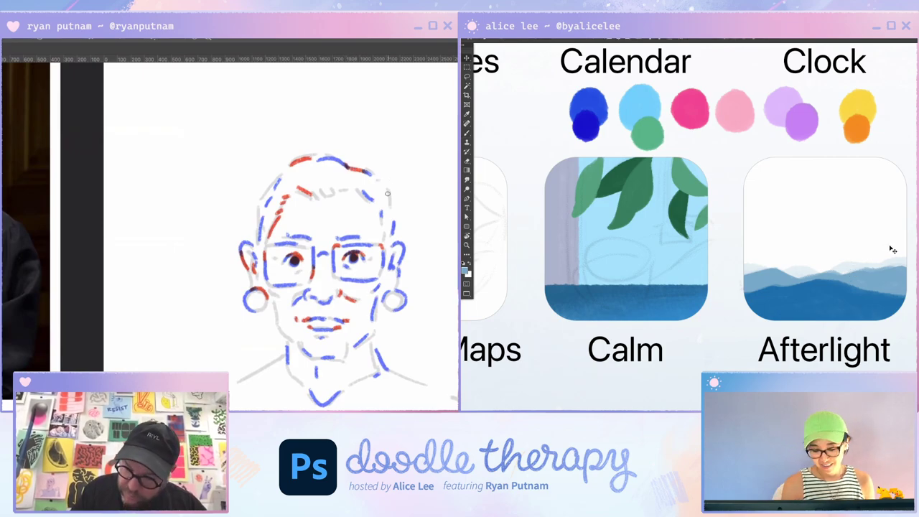
pyautogui.moveTo(391, 197); pyautogui.dragTo(385, 229)
# On a new layer, fill a rectangular selection around the Afterlight icon with a vertical teal gradient and deselect.
pyautogui.press('super+shift+n')
pyautogui.press('Return')
pyautogui.press('m')
pyautogui.moveTo(731, 145)
pyautogui.mouseDown()
pyautogui.moveTo(916, 334)
pyautogui.moveTo(917, 354)
pyautogui.mouseUp()
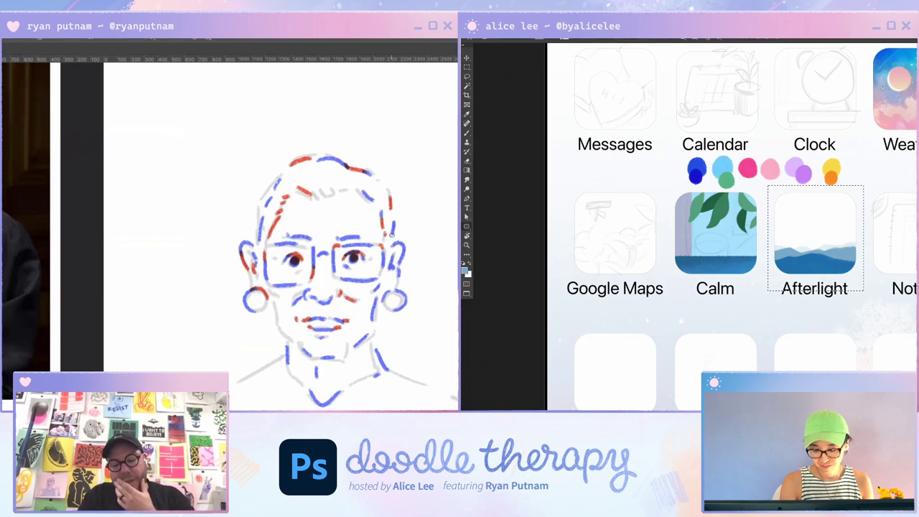
pyautogui.press('g')
pyautogui.moveTo(818, 188); pyautogui.dragTo(827, 352)
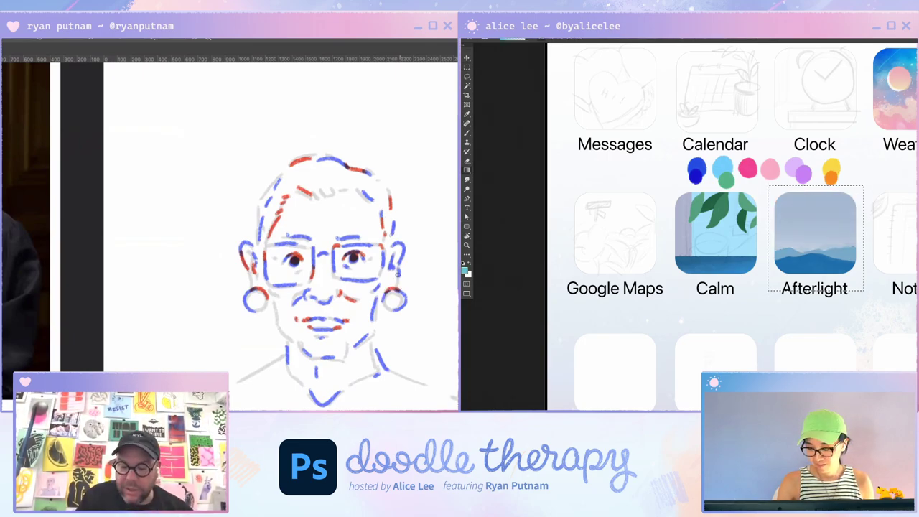
pyautogui.moveTo(810, 191); pyautogui.dragTo(802, 339)
pyautogui.hotkey('ctrl', 'd')
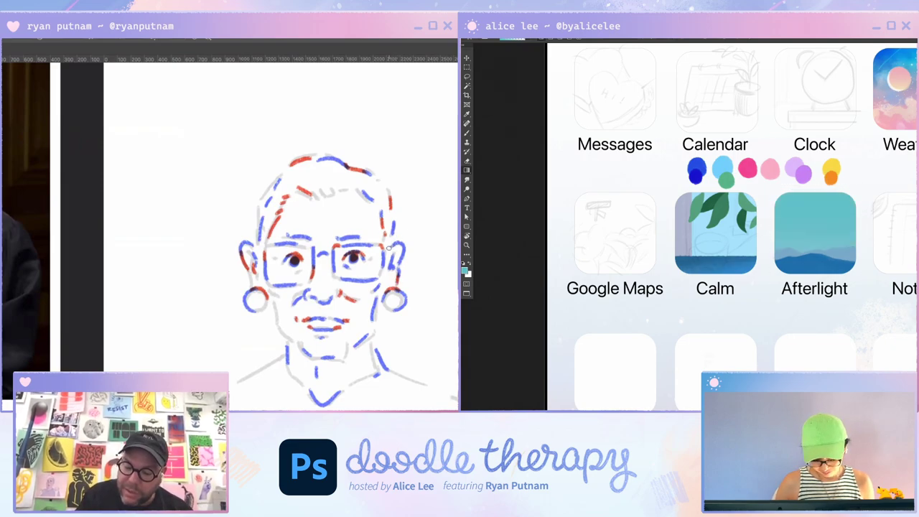
# Shift the Afterlight sky gradient to deep blue-violet with Hue/Saturation and add a red stroke down the portrait's jaw.
pyautogui.hotkey('ctrl', 'u')
pyautogui.moveTo(912, 253); pyautogui.dragTo(915, 253)
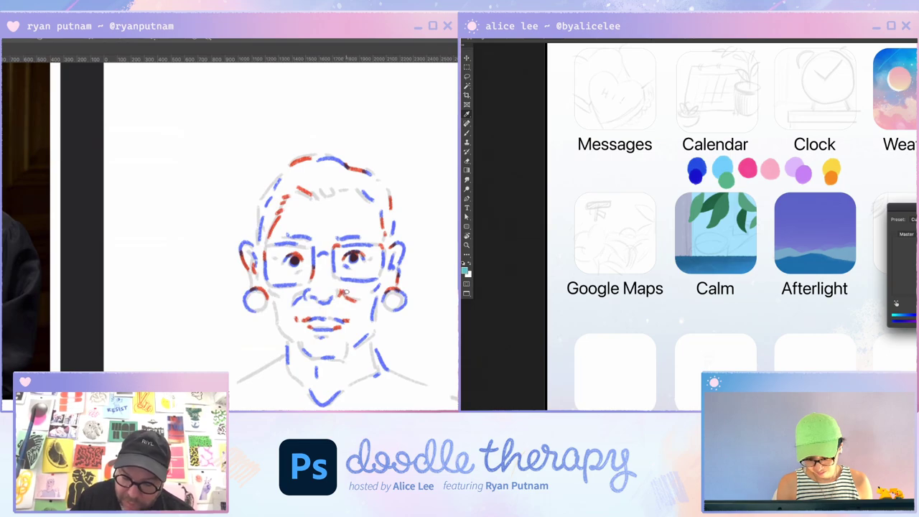
pyautogui.moveTo(275, 302); pyautogui.dragTo(282, 331)
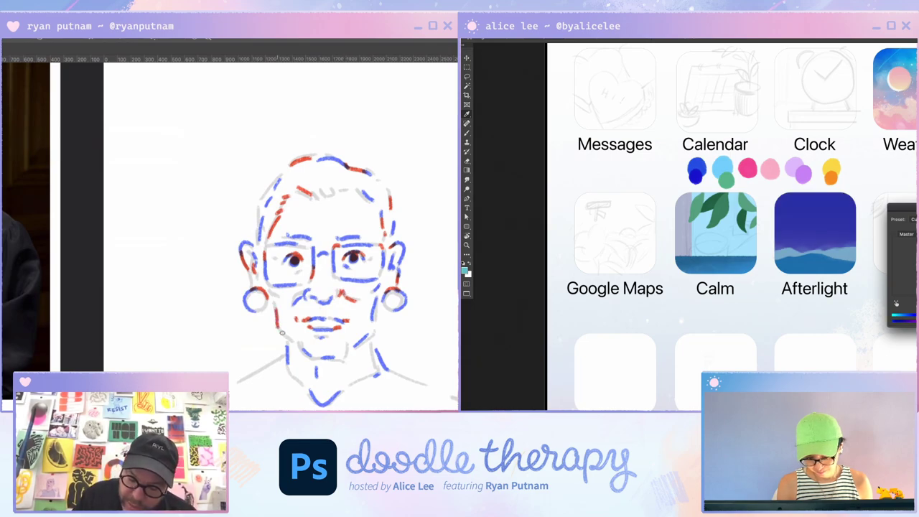
pyautogui.press('Return')
pyautogui.press('v')
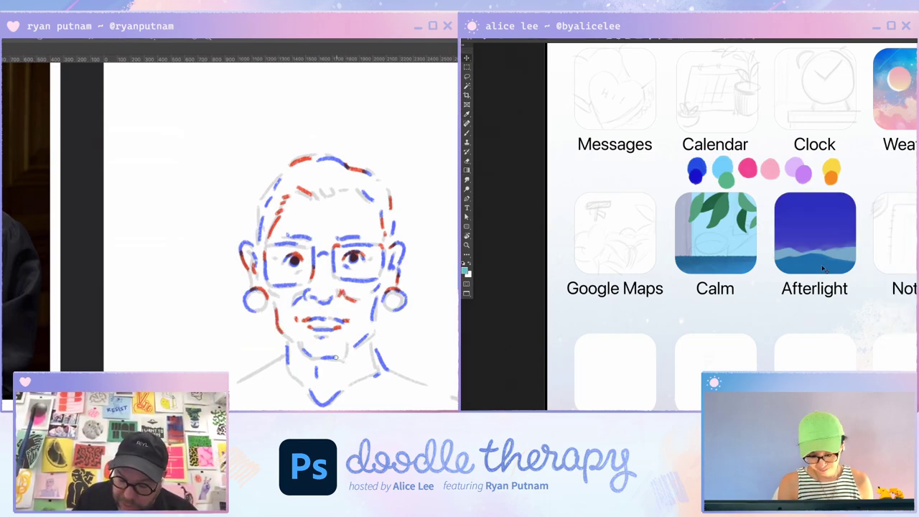
# Add a red stroke under the portrait's chin and mute the Afterlight sky's blue with Hue/Saturation.
pyautogui.moveTo(334, 357); pyautogui.dragTo(346, 356)
pyautogui.hotkey('ctrl', '+')
pyautogui.hotkey('ctrl', '+')
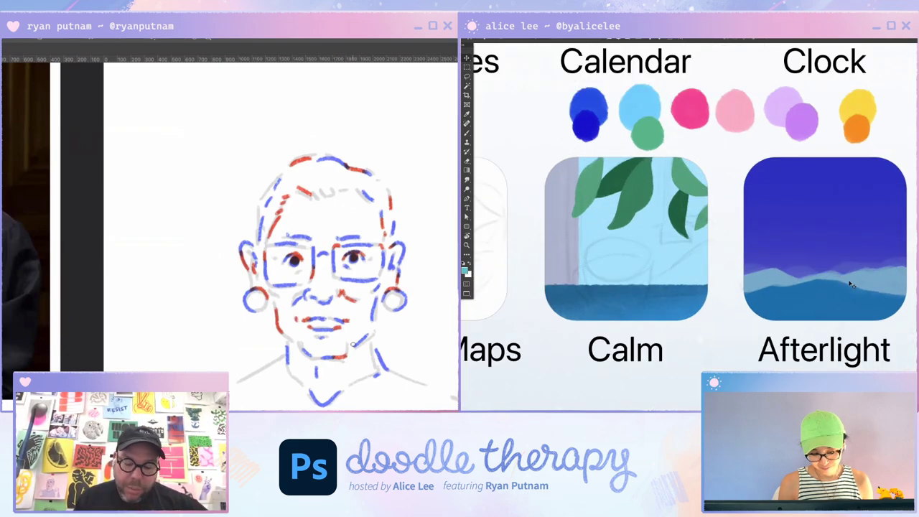
pyautogui.hotkey('ctrl', 'u')
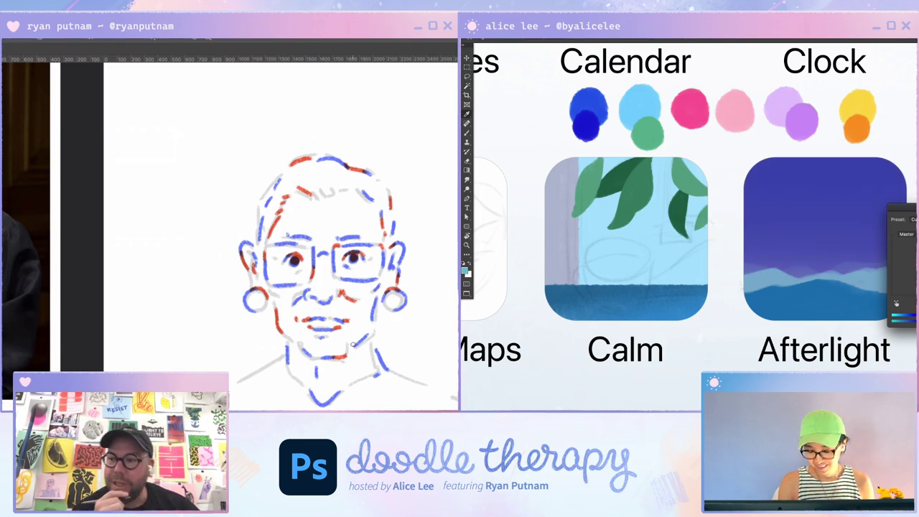
pyautogui.press('Return')
# Darken the Afterlight icon's middle mountains to deep teal with Hue/Saturation and add a small stroke at the portrait's temple.
pyautogui.hotkey('ctrl', 'u')
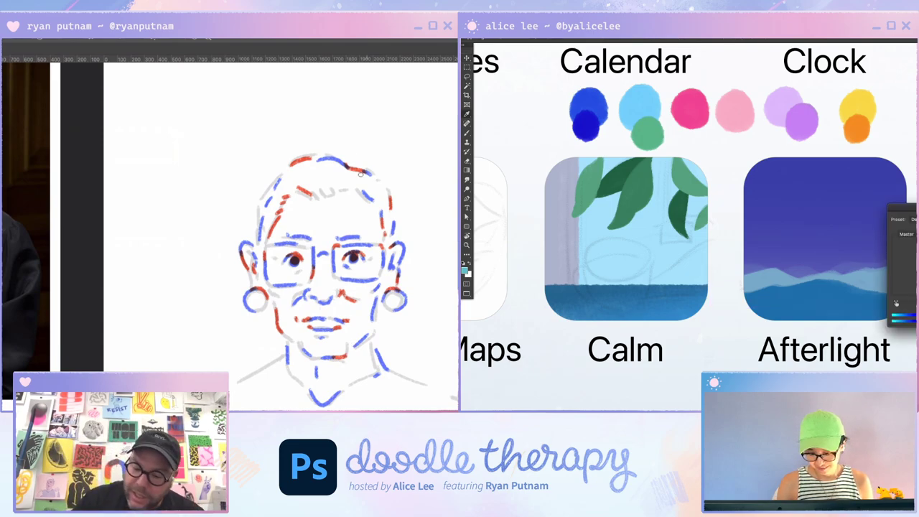
pyautogui.moveTo(918, 286); pyautogui.dragTo(917, 286)
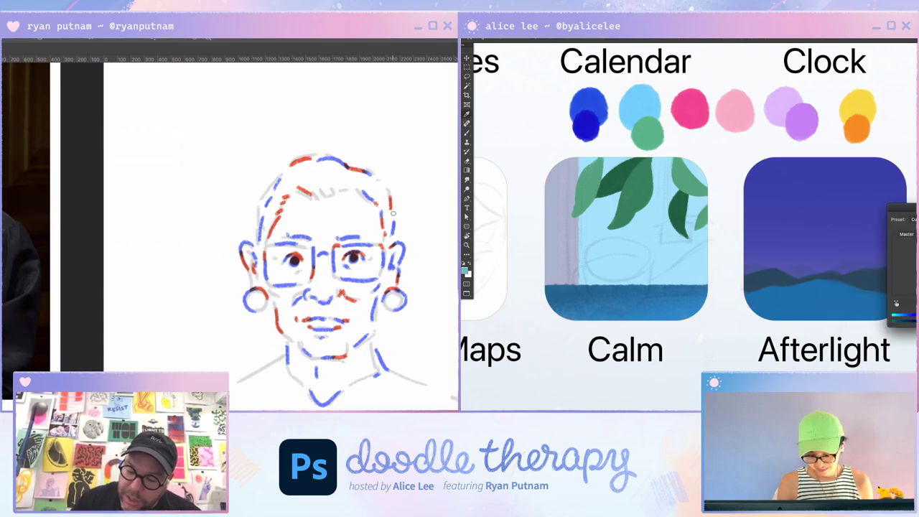
pyautogui.moveTo(391, 208); pyautogui.dragTo(392, 217)
pyautogui.moveTo(917, 286); pyautogui.dragTo(917, 286)
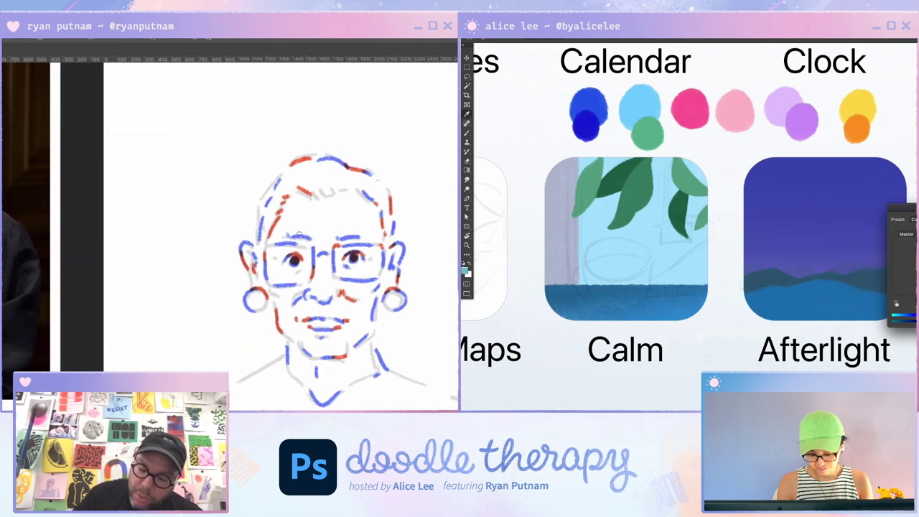
pyautogui.press('Return')
# Try to move the lavender wall shape in the Calm icon and undo the move.
pyautogui.scroll(5, 898, 298)
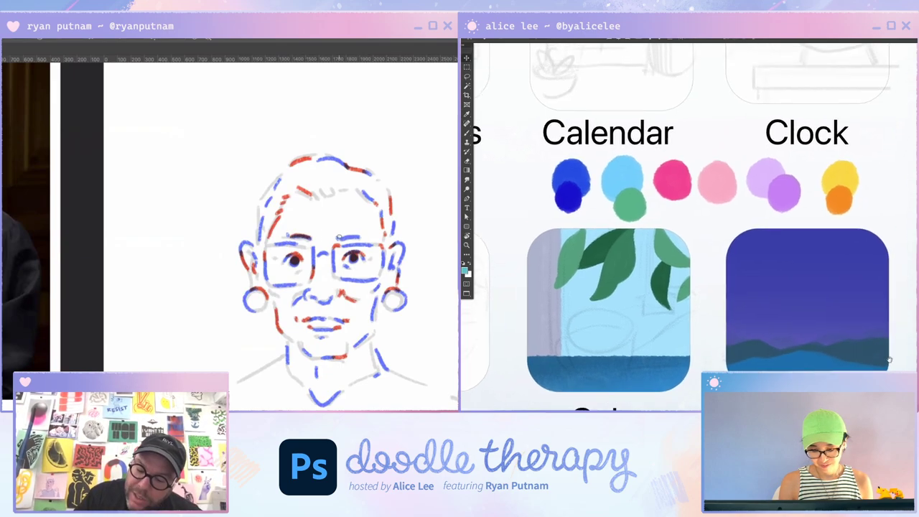
pyautogui.hotkey('ctrl', '-')
pyautogui.moveTo(696, 327); pyautogui.dragTo(780, 267)
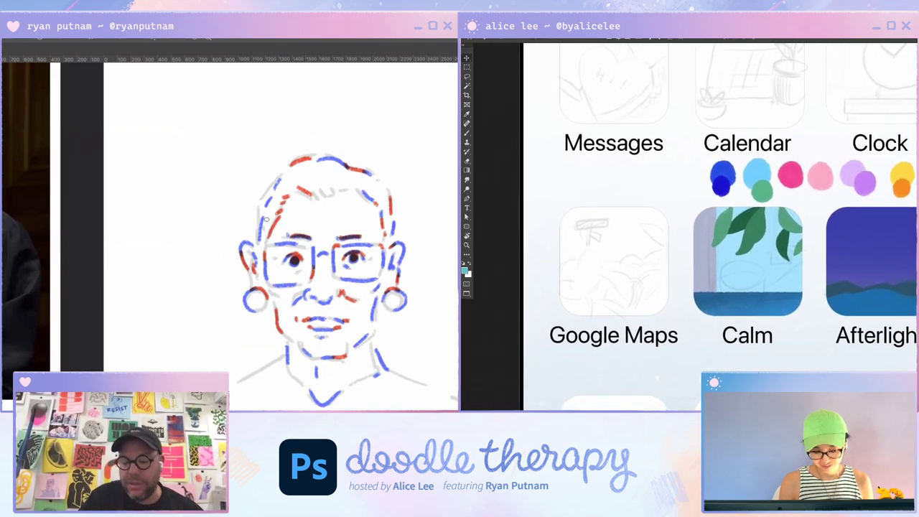
pyautogui.moveTo(708, 276)
pyautogui.mouseDown()
pyautogui.moveTo(750, 298)
pyautogui.moveTo(761, 317)
pyautogui.mouseUp()
pyautogui.hotkey('ctrl', 'z')
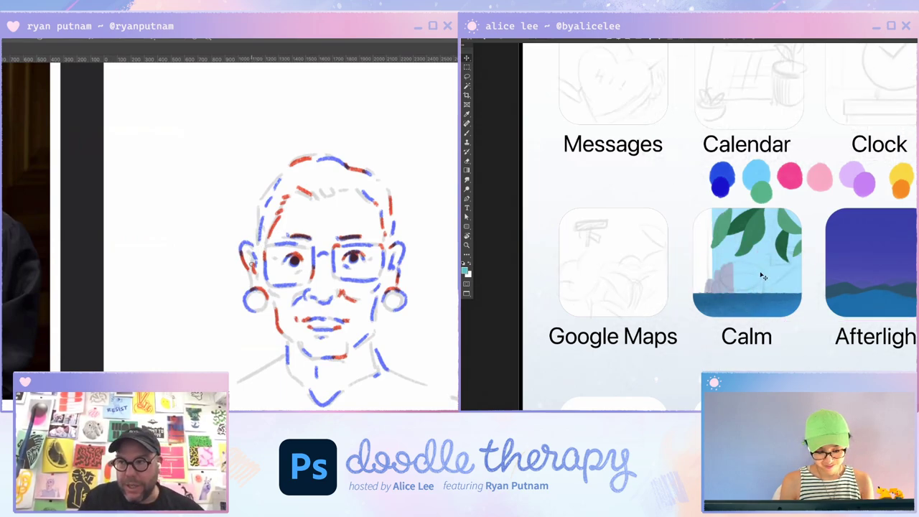
# Stretch the light-blue sky in the Calm icon with Free Transform so it fills the icon's full width.
pyautogui.hotkey('ctrl', 't')
pyautogui.moveTo(710, 248); pyautogui.dragTo(654, 253)
pyautogui.moveTo(772, 249); pyautogui.dragTo(858, 251)
pyautogui.press('Return')
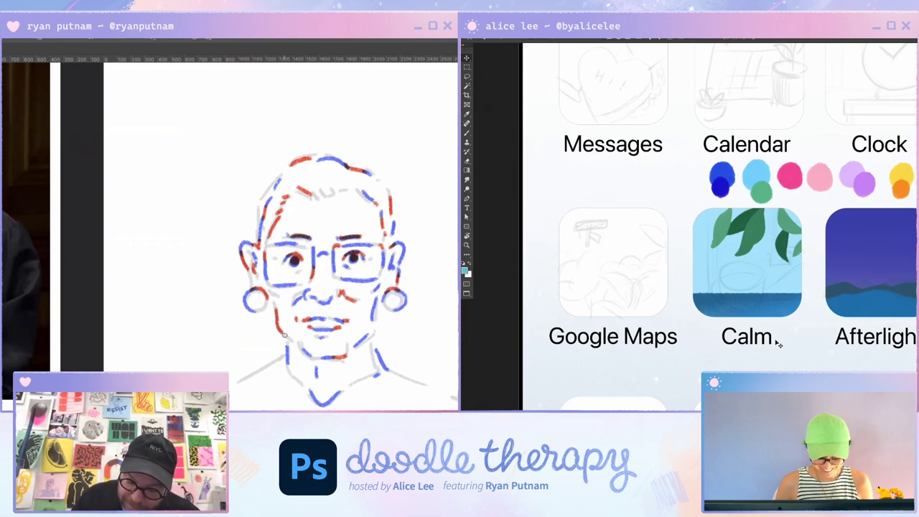
# Try a diagonal gradient on the Calm icon's sky and add red strokes at the portrait's chin and jaw.
pyautogui.press('i')
pyautogui.press('g')
pyautogui.moveTo(311, 354); pyautogui.dragTo(322, 357)
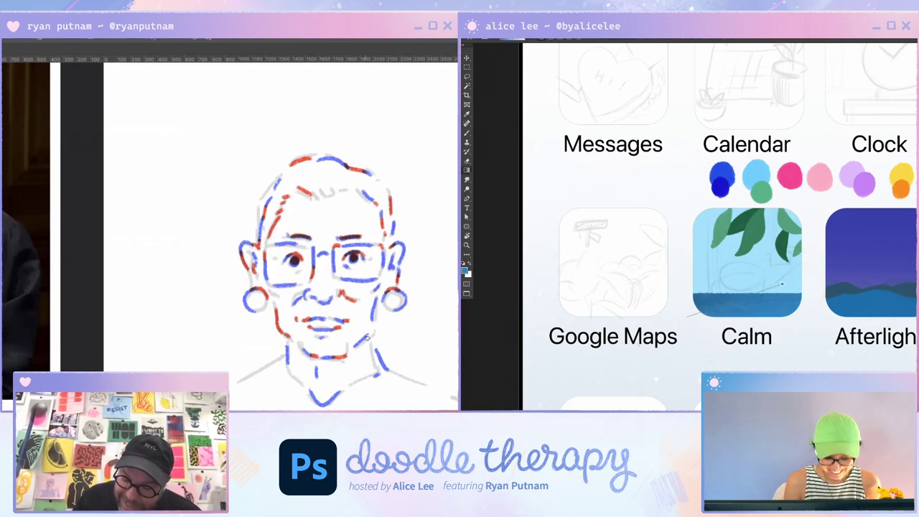
pyautogui.moveTo(373, 318); pyautogui.dragTo(372, 332)
pyautogui.press('v')
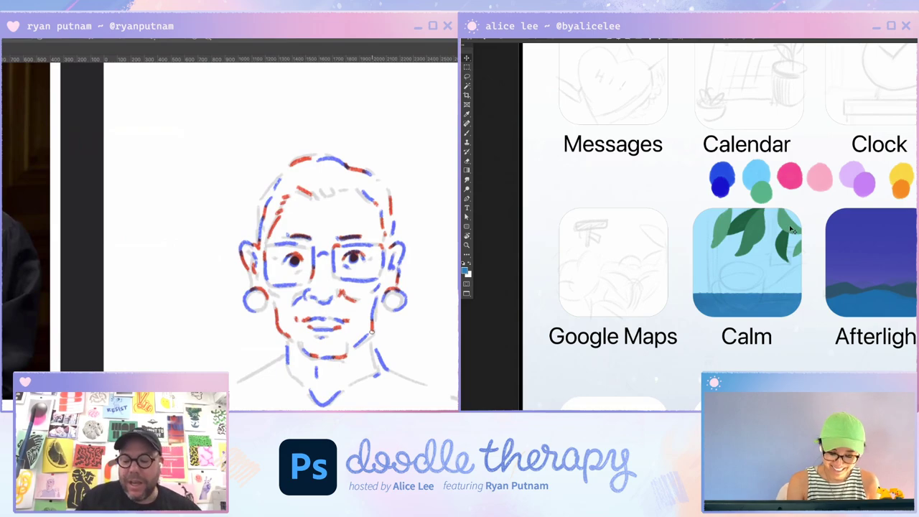
# Apply a vertical gradient to the Calm sky from deeper blue down to light blue, and add a red stroke at the portrait's nose.
pyautogui.press('i')
pyautogui.click(751, 272)
pyautogui.moveTo(320, 306); pyautogui.dragTo(321, 312)
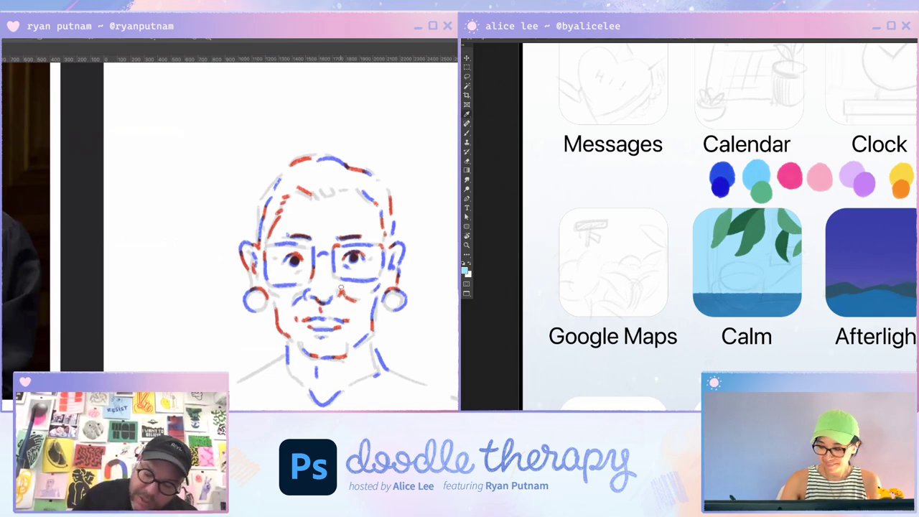
pyautogui.moveTo(751, 272); pyautogui.dragTo(739, 293)
pyautogui.press('g')
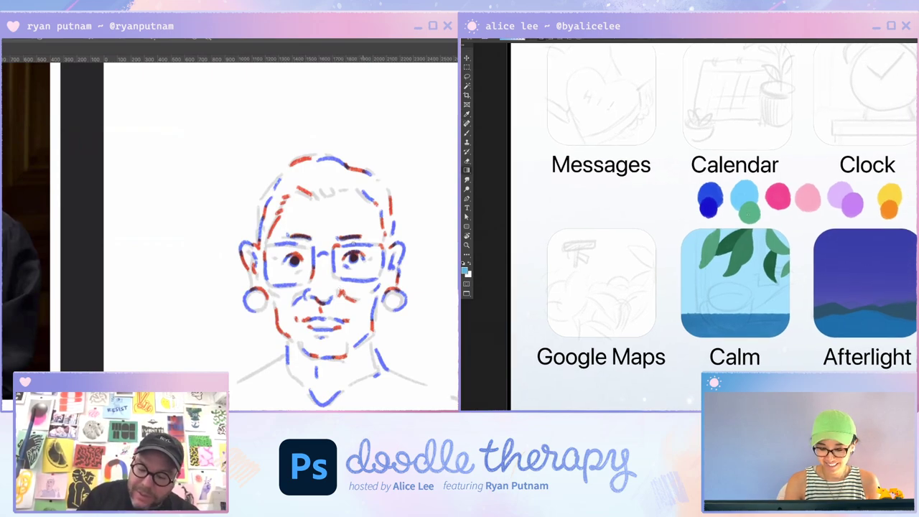
pyautogui.moveTo(734, 229); pyautogui.dragTo(734, 293)
pyautogui.press('i')
pyautogui.scroll(1, 712, 227)
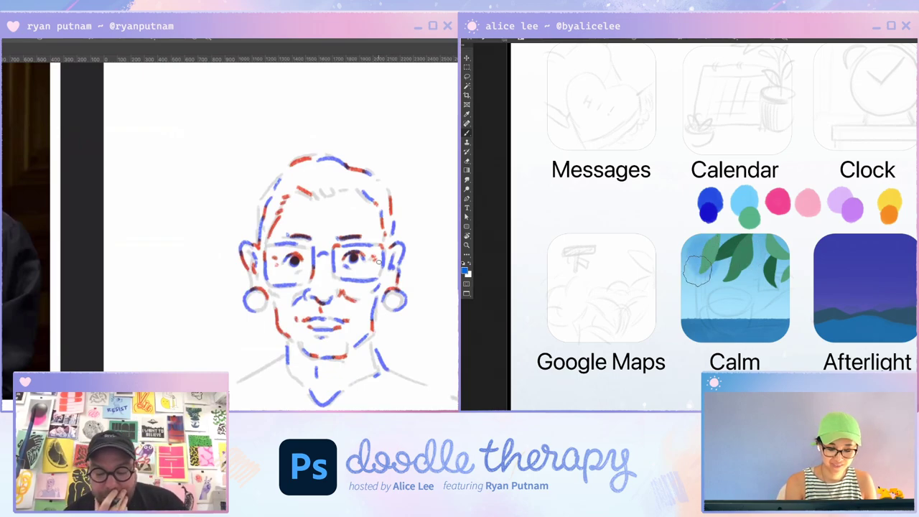
# Add short slanted red strokes along the portrait's hairline and sample the Calm sky's light blue for the brush.
pyautogui.moveTo(314, 187); pyautogui.dragTo(320, 194)
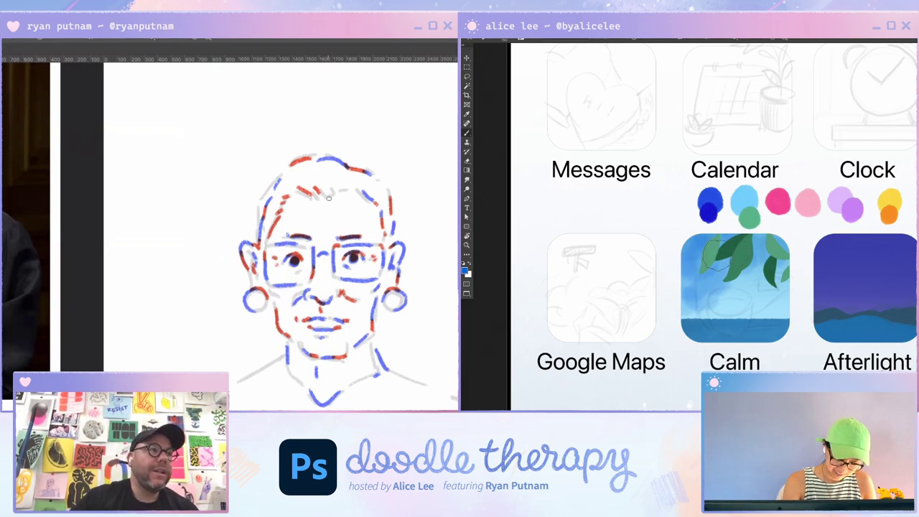
pyautogui.press('u')
pyautogui.click(765, 299)
pyautogui.press('Escape')
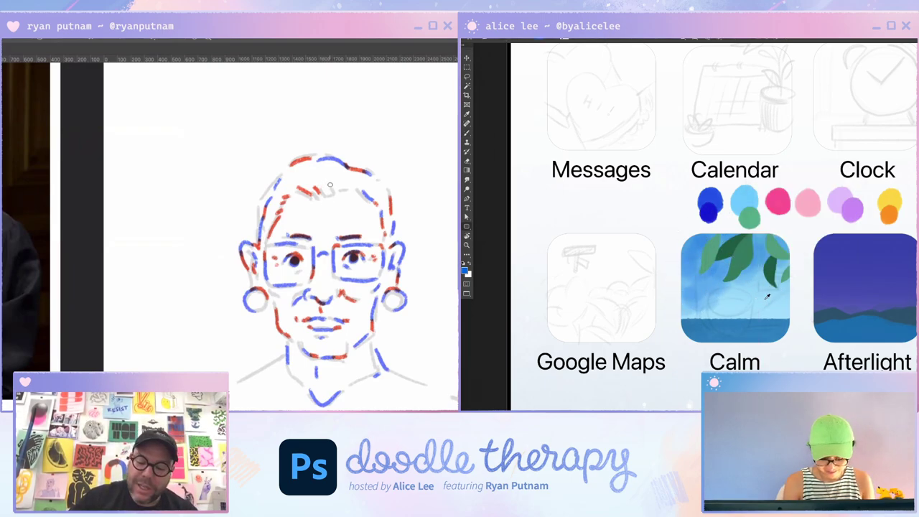
pyautogui.press('i')
pyautogui.click(764, 298)
pyautogui.press('b')
pyautogui.moveTo(321, 181)
pyautogui.mouseDown()
pyautogui.moveTo(343, 189)
pyautogui.moveTo(354, 181)
pyautogui.mouseUp()
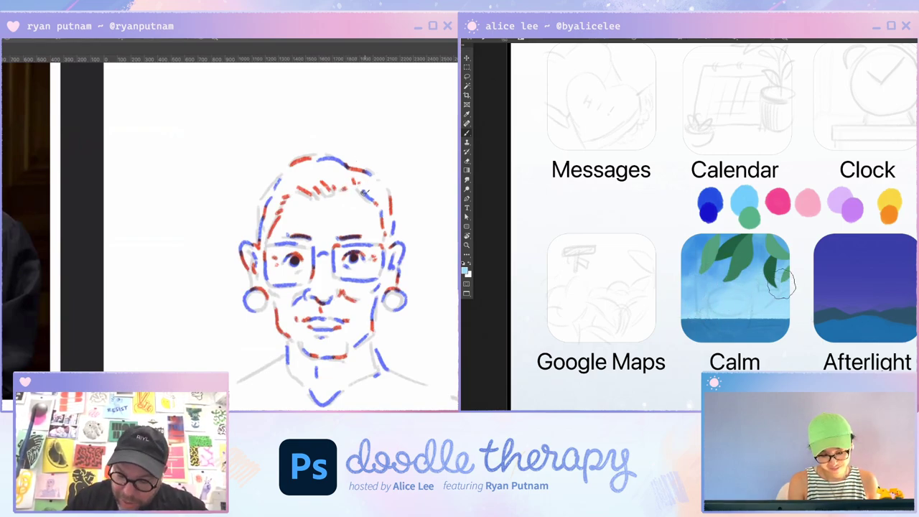
# Brush light blue into the Calm icon's sky and add red dashes down the side of the portrait's head.
pyautogui.press('v')
pyautogui.moveTo(773, 282); pyautogui.dragTo(779, 291)
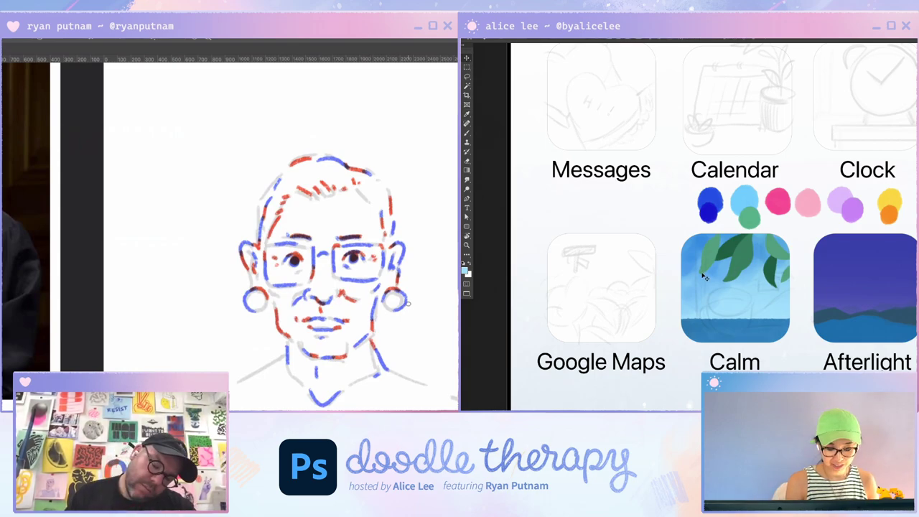
pyautogui.moveTo(702, 274); pyautogui.dragTo(702, 270)
pyautogui.press('b')
pyautogui.moveTo(381, 210); pyautogui.dragTo(386, 238)
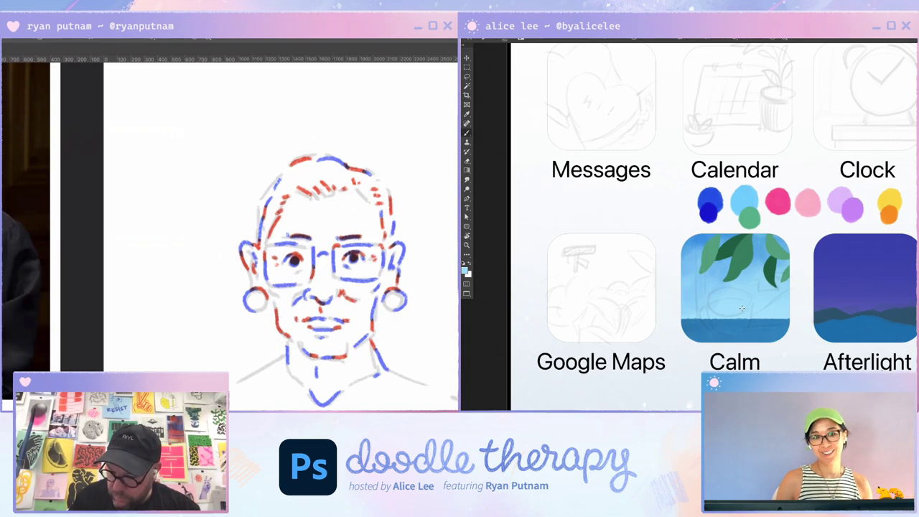
# Sample the yellow from the starter palette and add yellow dashes to the portrait's ear, earring, hair outline and glasses.
pyautogui.moveTo(151, 243); pyautogui.dragTo(245, 305)
pyautogui.moveTo(187, 289); pyautogui.dragTo(209, 290)
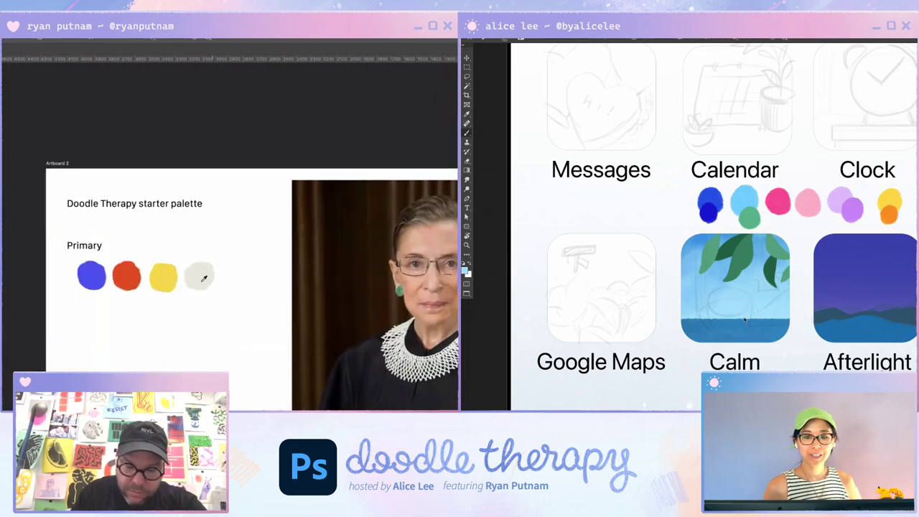
pyautogui.moveTo(290, 284); pyautogui.dragTo(254, 254)
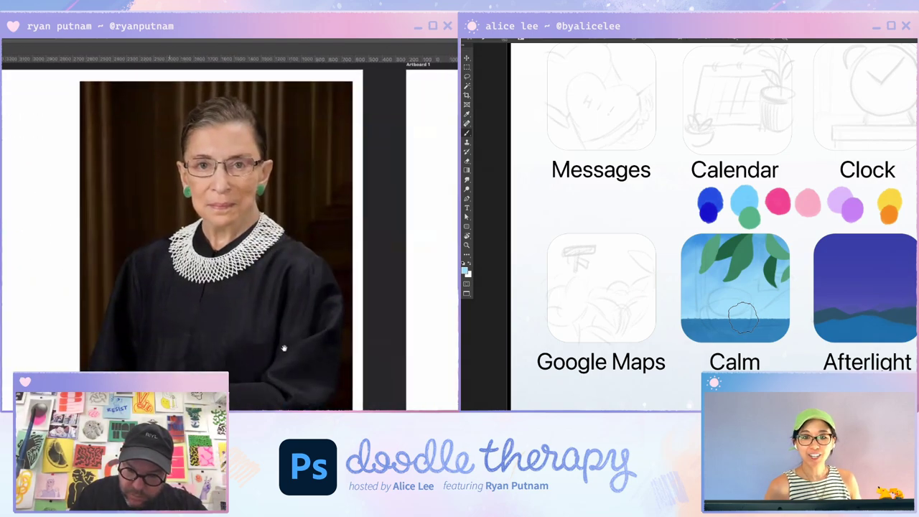
pyautogui.moveTo(282, 349); pyautogui.dragTo(297, 288)
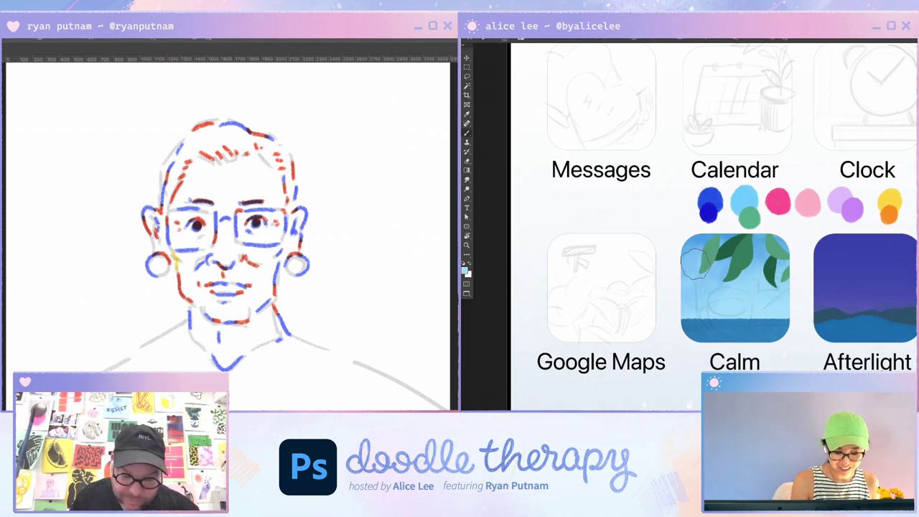
pyautogui.moveTo(153, 275); pyautogui.dragTo(170, 266)
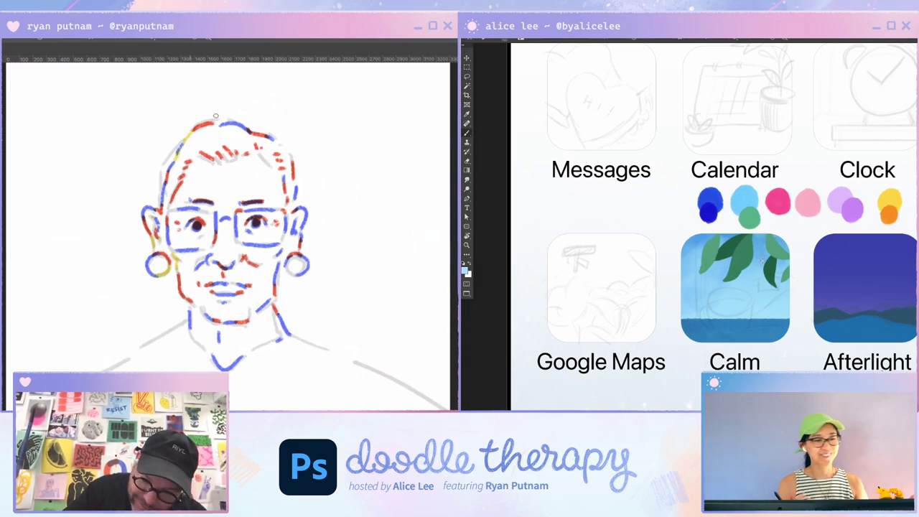
pyautogui.moveTo(278, 138); pyautogui.dragTo(293, 162)
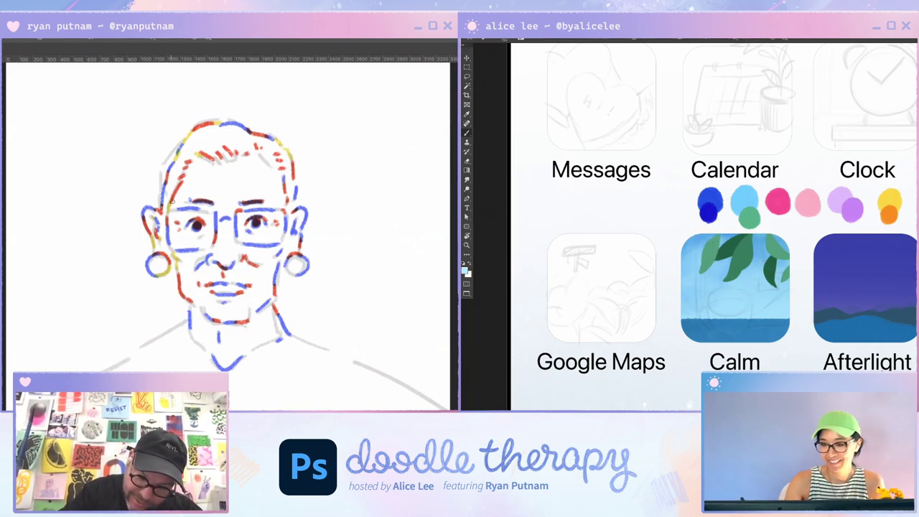
pyautogui.moveTo(168, 210)
pyautogui.mouseDown()
pyautogui.moveTo(213, 212)
pyautogui.moveTo(203, 210)
pyautogui.moveTo(213, 230)
pyautogui.moveTo(175, 235)
pyautogui.moveTo(172, 249)
pyautogui.moveTo(214, 247)
pyautogui.mouseUp()
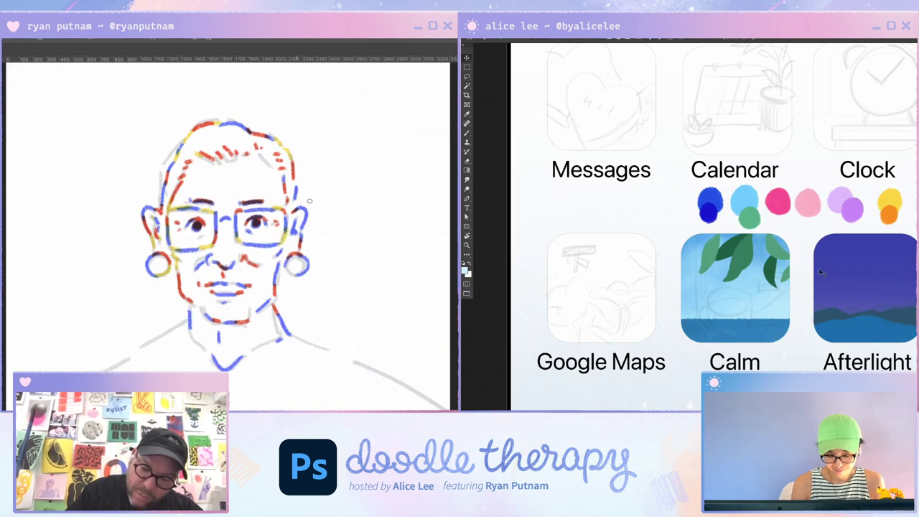
# Create a new layer and sample the leaf green for the Calm icon, and add yellow strokes to the portrait's chin and hairline.
pyautogui.hotkey('ctrl', 'shift', 'n')
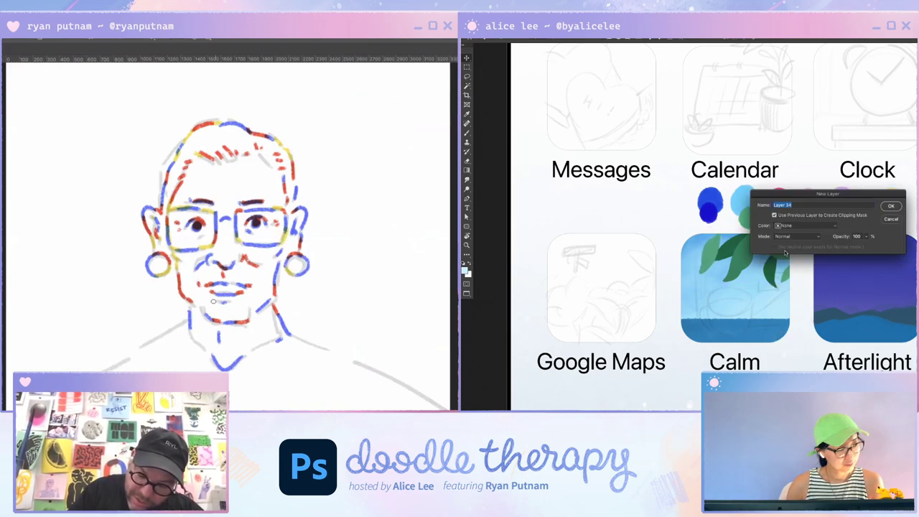
pyautogui.press('Return')
pyautogui.keyDown('alt'); pyautogui.click(784, 241); pyautogui.keyUp('alt')
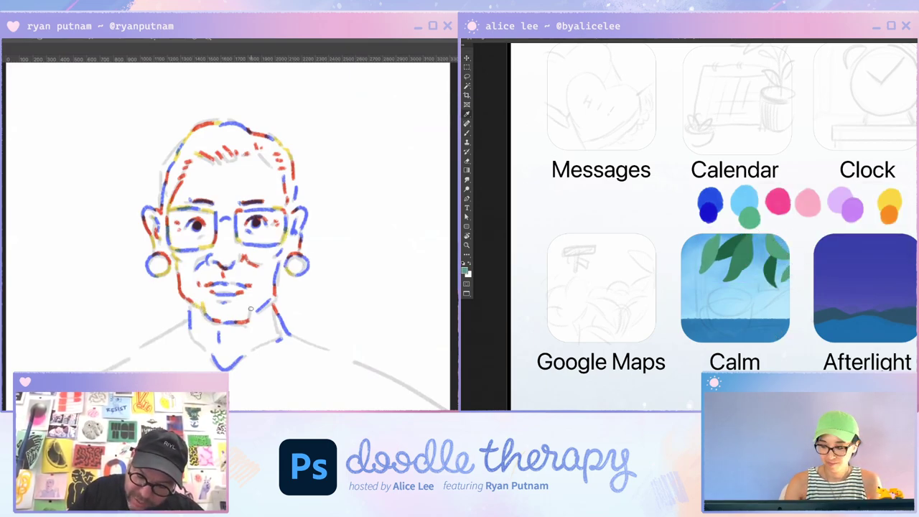
pyautogui.moveTo(248, 318); pyautogui.dragTo(252, 307)
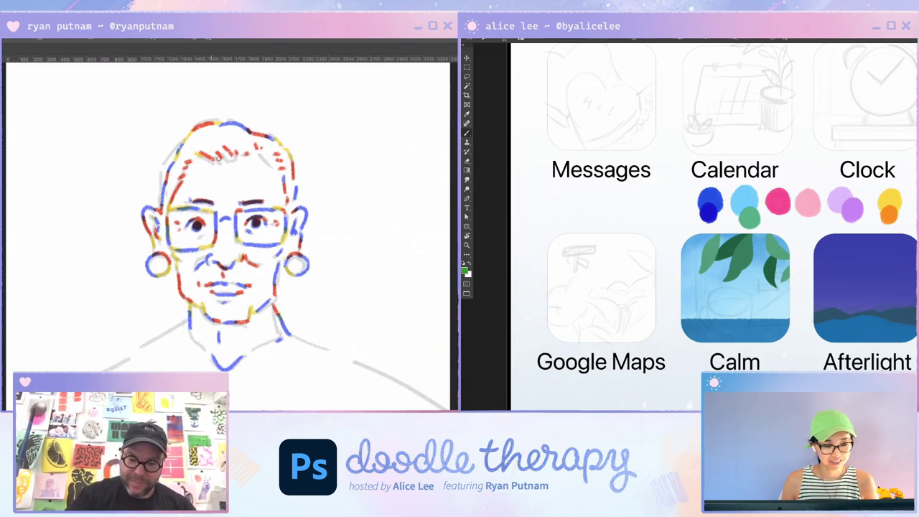
pyautogui.moveTo(216, 156); pyautogui.dragTo(241, 148)
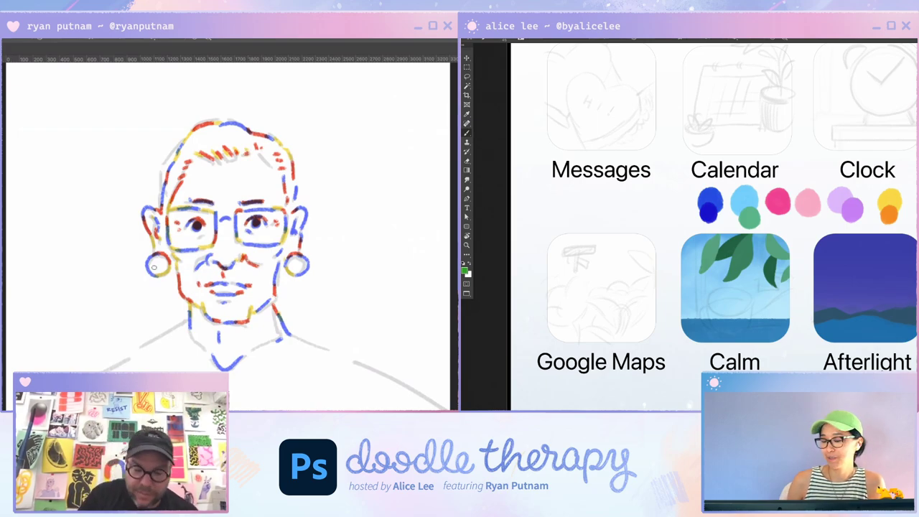
# Paint a bright green leaf hanging below the dark leaf cluster near the Calm icon's right edge.
pyautogui.hotkey('ctrl', '+')
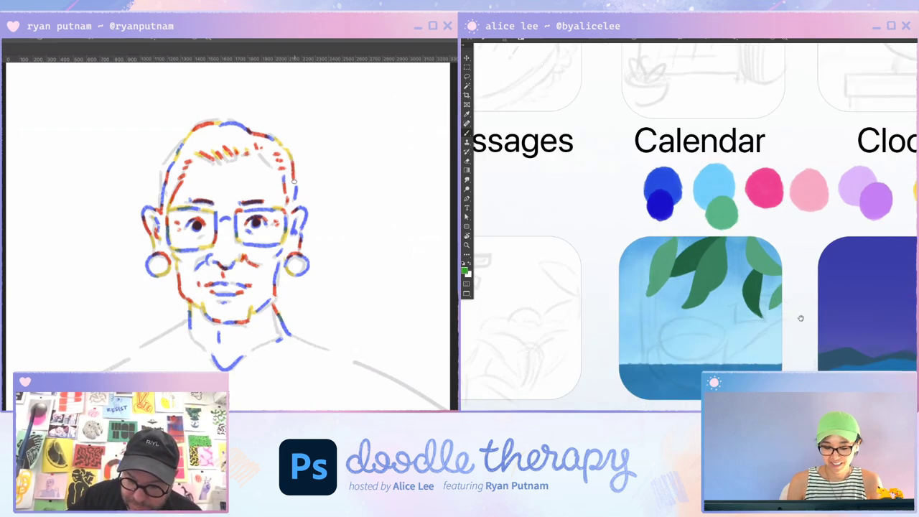
pyautogui.moveTo(801, 318); pyautogui.dragTo(894, 276)
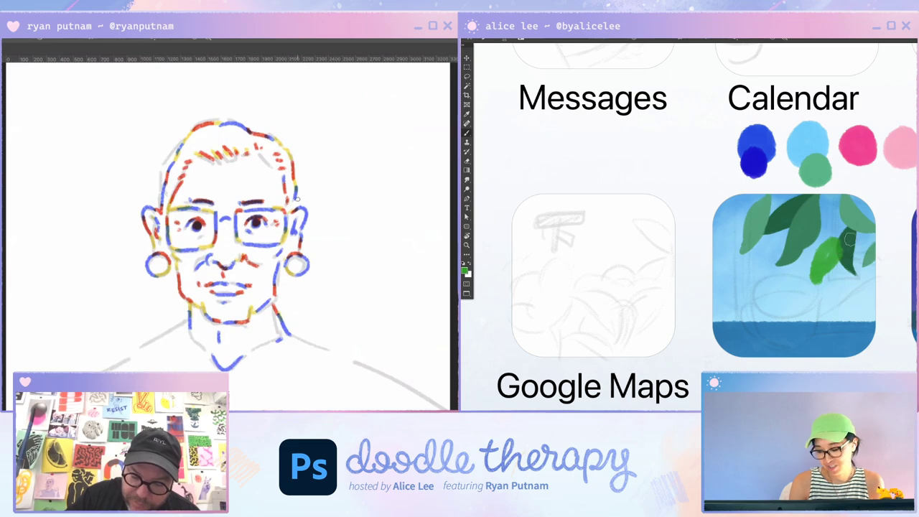
pyautogui.moveTo(838, 251); pyautogui.dragTo(817, 284)
pyautogui.scroll(-2, 805, 226)
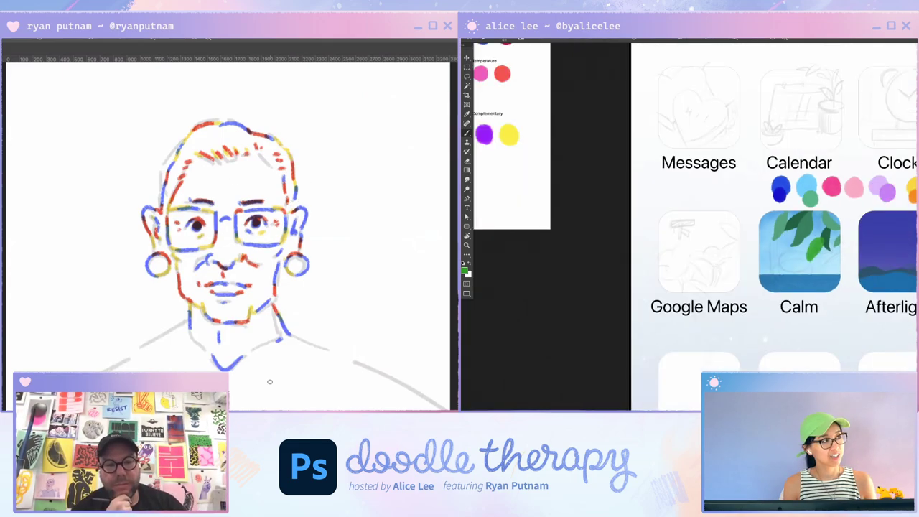
pyautogui.scroll(2, 889, 310)
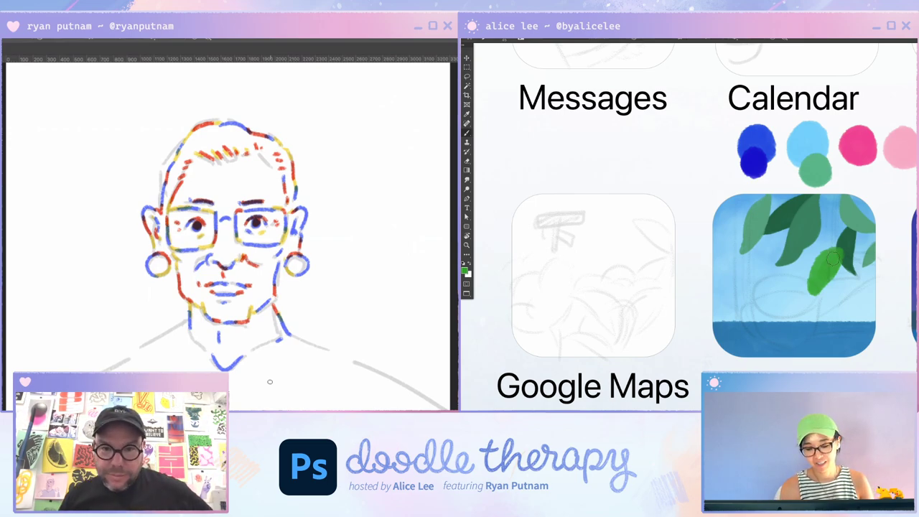
pyautogui.moveTo(833, 259); pyautogui.dragTo(818, 270)
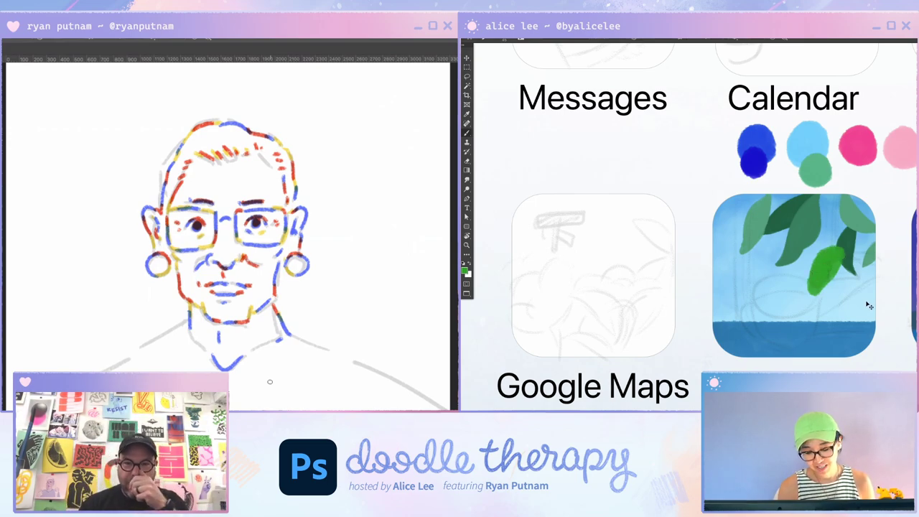
pyautogui.scroll(-2, 819, 222)
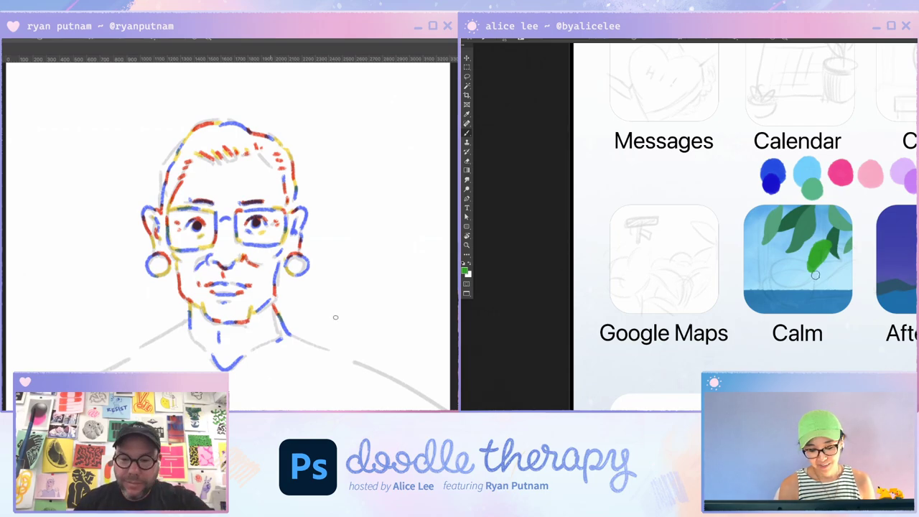
# Shift the new Calm leaf to a cooler, more muted green with Hue/Saturation.
pyautogui.hotkey('ctrl', '-')
pyautogui.moveTo(310, 364); pyautogui.dragTo(309, 295)
pyautogui.press('v')
pyautogui.hotkey('ctrl', 'u')
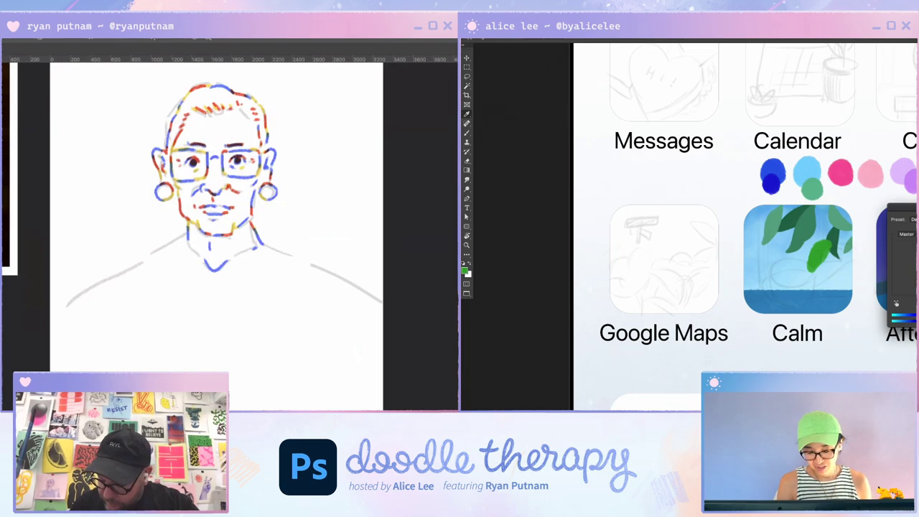
pyautogui.moveTo(917, 249); pyautogui.dragTo(918, 249)
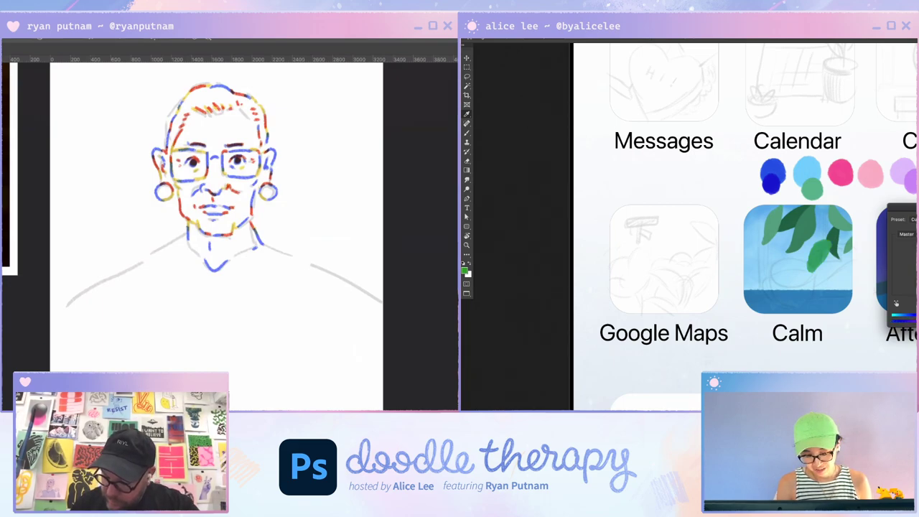
pyautogui.press('Return')
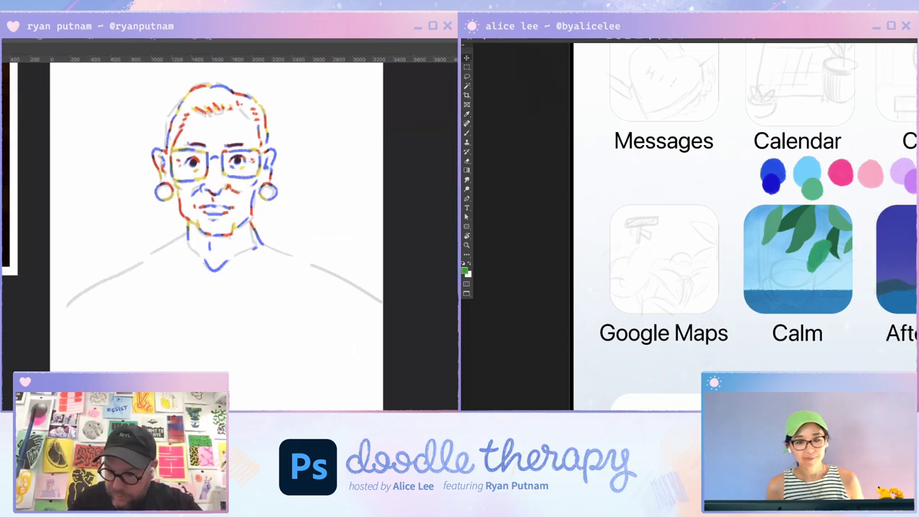
# Sample the new Calm leaf's green and trim the leaf to a slimmer, pointed shape with the Eraser.
pyautogui.click(817, 253)
pyautogui.hotkey('ctrl', '+')
pyautogui.press('r')
pyautogui.moveTo(836, 267); pyautogui.dragTo(868, 249)
pyautogui.press('e')
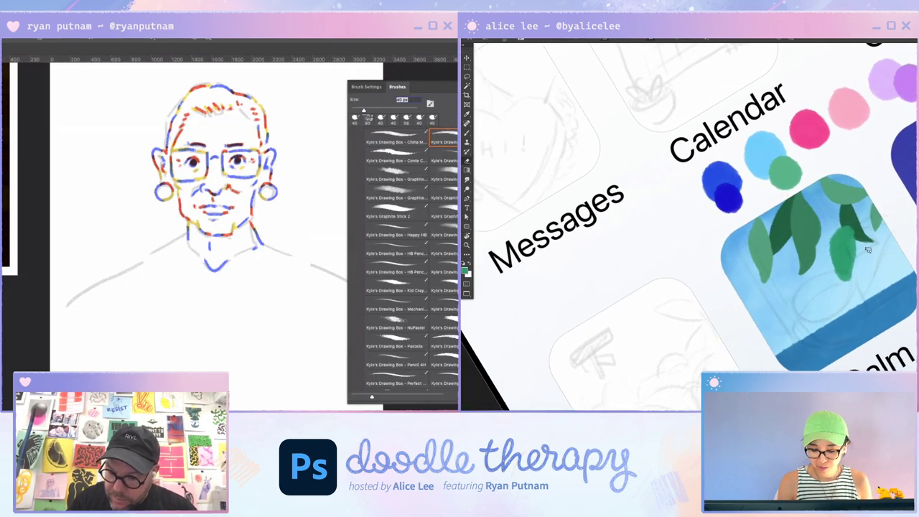
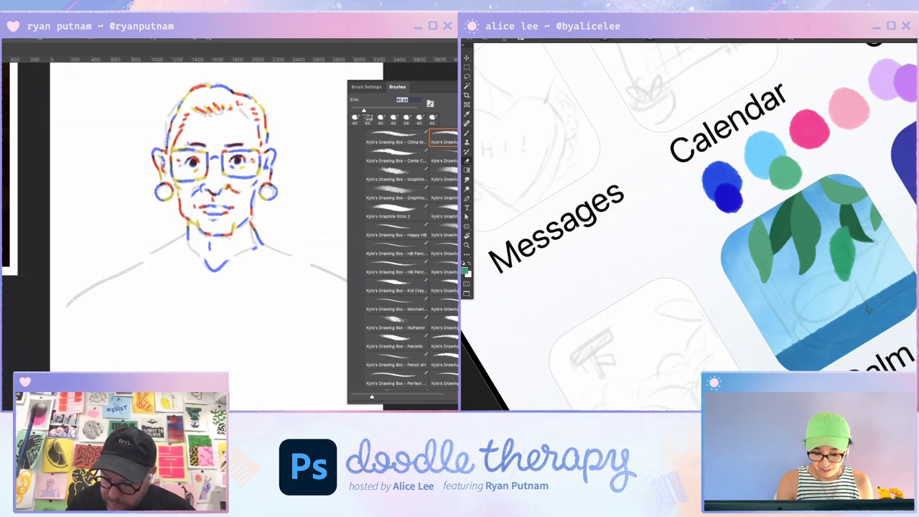
# Try the NuPastel brush with yellow and blue test scribbles on the portrait's blank chest, undoing each one.
pyautogui.click(389, 323)
pyautogui.moveTo(221, 292)
pyautogui.mouseDown()
pyautogui.moveTo(247, 306)
pyautogui.moveTo(256, 294)
pyautogui.moveTo(285, 324)
pyautogui.mouseUp()
pyautogui.hotkey('ctrl', 'z')
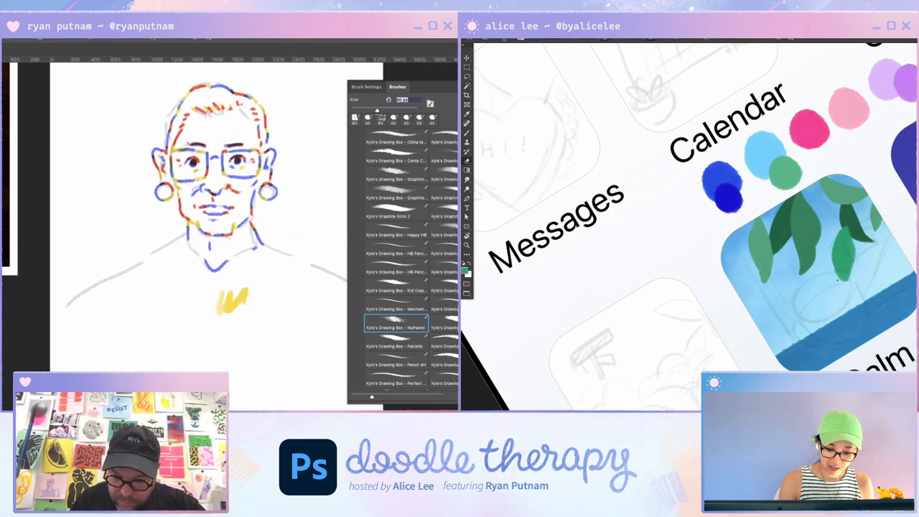
pyautogui.hotkey('ctrl', 'z')
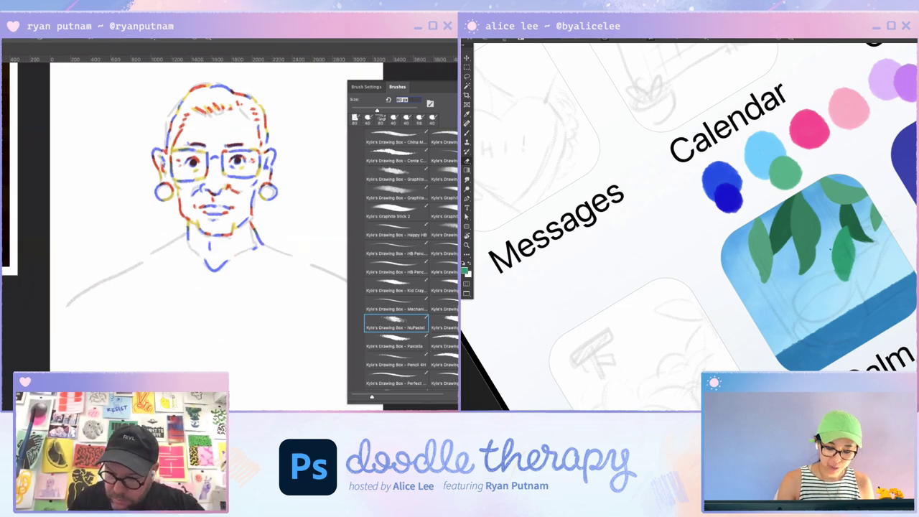
pyautogui.moveTo(170, 287)
pyautogui.mouseDown()
pyautogui.moveTo(193, 301)
pyautogui.moveTo(186, 281)
pyautogui.moveTo(142, 320)
pyautogui.moveTo(174, 301)
pyautogui.moveTo(193, 320)
pyautogui.mouseUp()
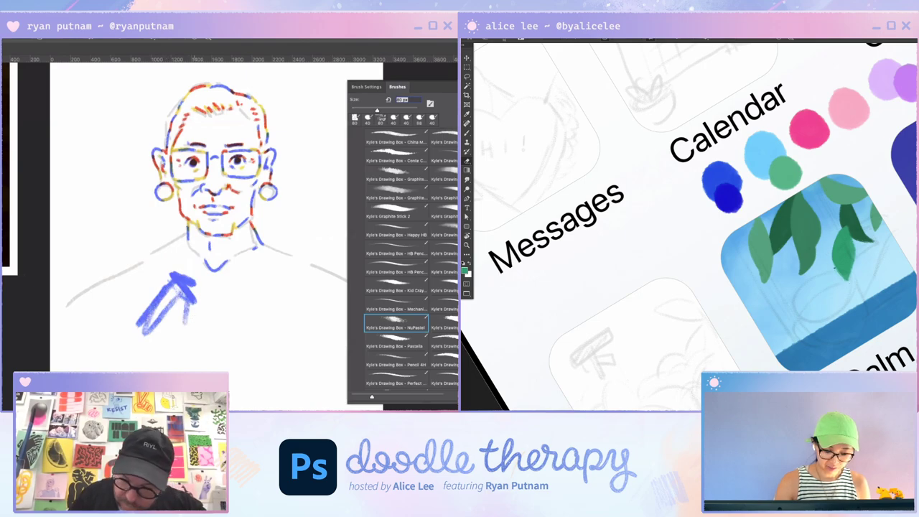
pyautogui.hotkey('ctrl', 'z')
# Try another pastel brush and a denser Drawing Box brush with blue test strokes on the portrait's chest, undoing both.
pyautogui.click(404, 338)
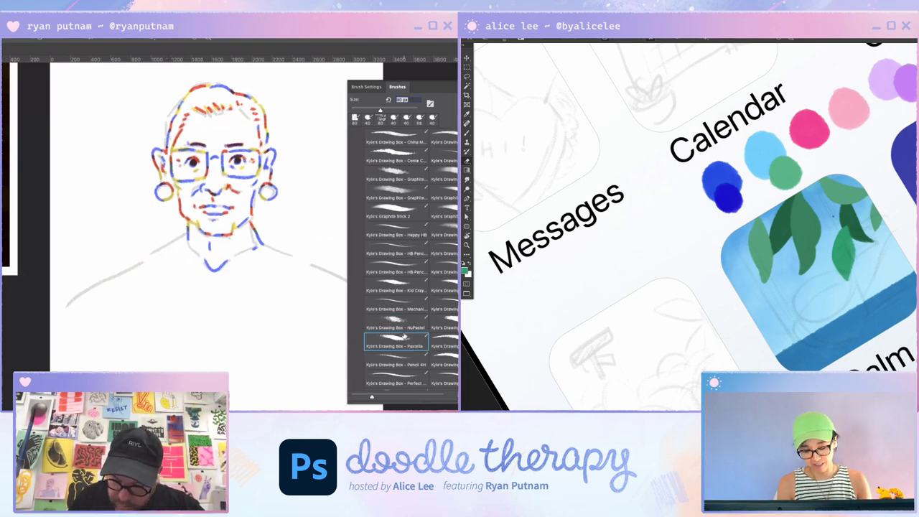
pyautogui.moveTo(147, 313)
pyautogui.mouseDown()
pyautogui.moveTo(186, 305)
pyautogui.moveTo(214, 321)
pyautogui.mouseUp()
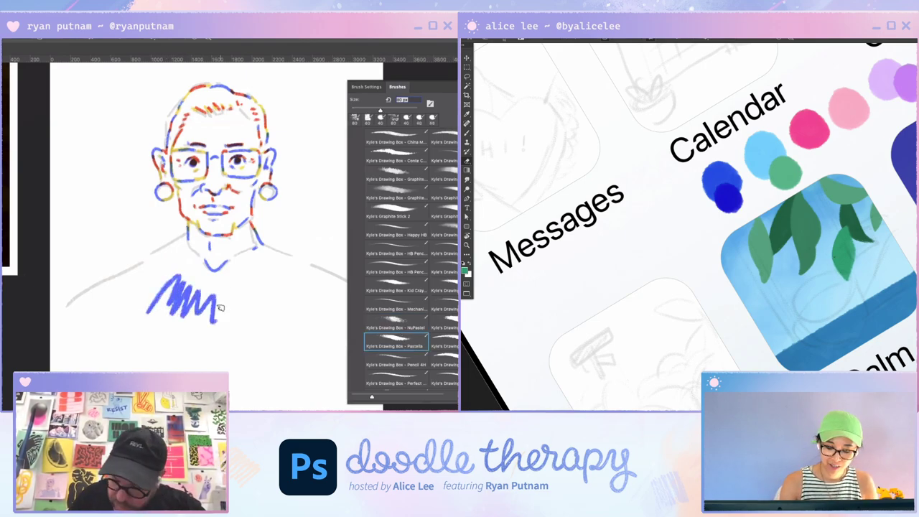
pyautogui.hotkey('ctrl', 'z')
pyautogui.press(',')
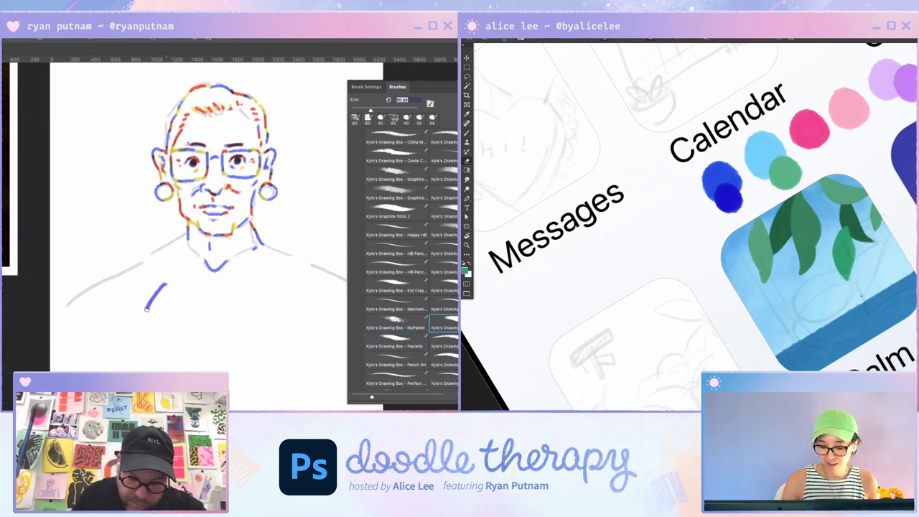
pyautogui.moveTo(147, 309)
pyautogui.mouseDown()
pyautogui.moveTo(184, 285)
pyautogui.moveTo(188, 322)
pyautogui.mouseUp()
pyautogui.hotkey('ctrl', 'z')
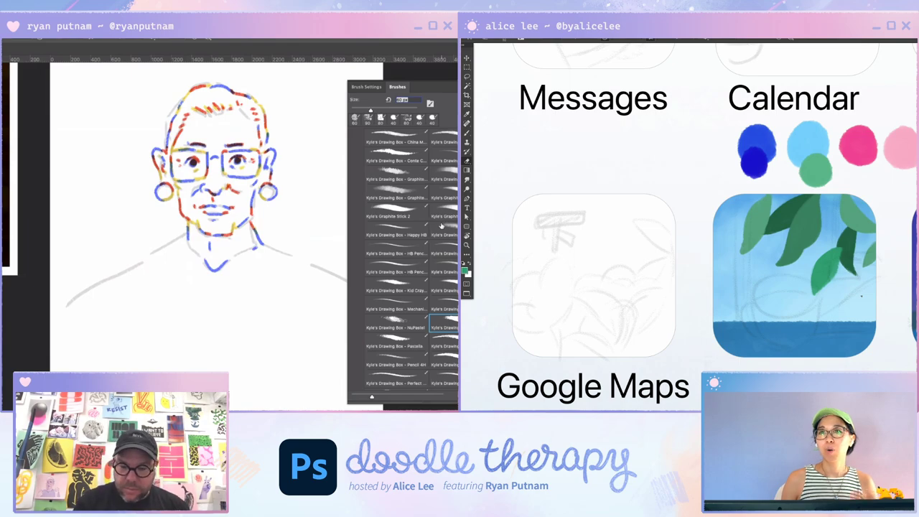
# Try a Graphite brush with a light blue scribble on the portrait's chest and undo it.
pyautogui.click(407, 175)
pyautogui.moveTo(183, 291); pyautogui.dragTo(196, 324)
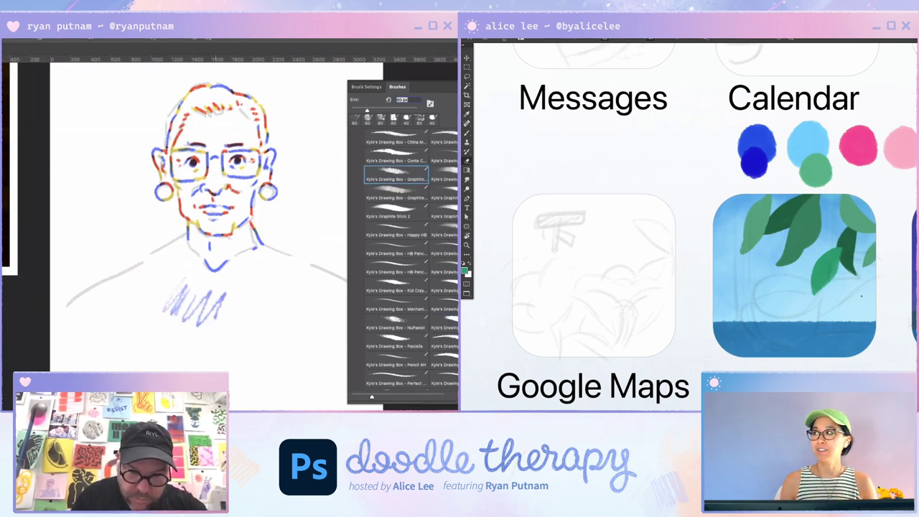
pyautogui.hotkey('ctrl', 'z')
pyautogui.hotkey('ctrl', 'z')
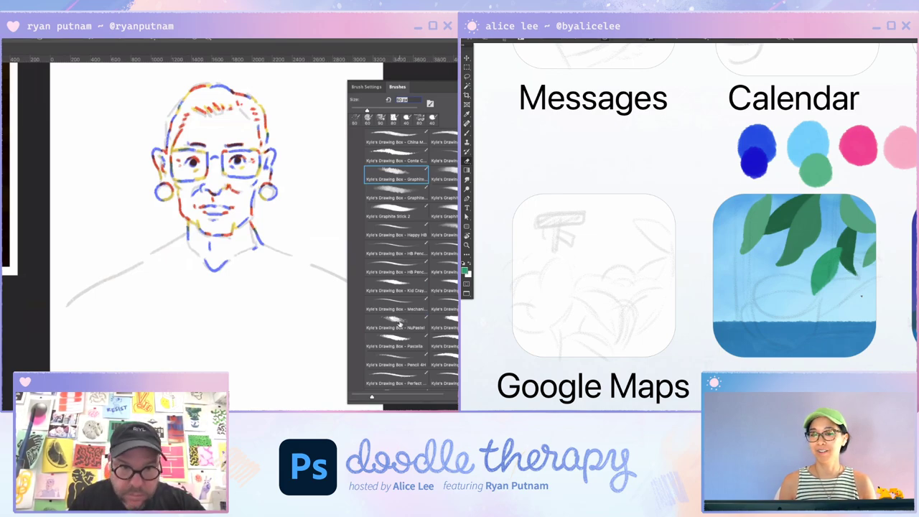
# Choose the NuPastel brush and, after undoing the trial strokes, paint a broad blue band along the portrait's left-hand shoulder line.
pyautogui.click(395, 320)
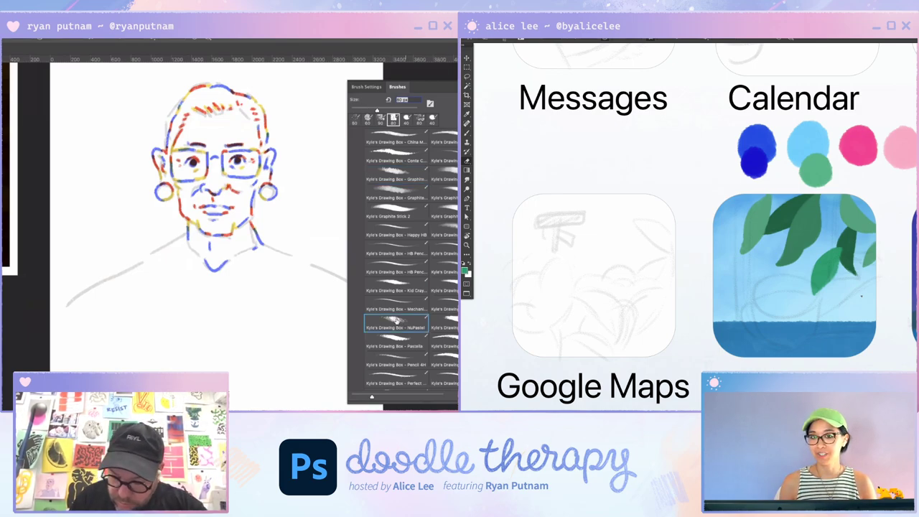
pyautogui.moveTo(167, 255)
pyautogui.mouseDown()
pyautogui.moveTo(183, 237)
pyautogui.moveTo(201, 224)
pyautogui.moveTo(69, 313)
pyautogui.mouseUp()
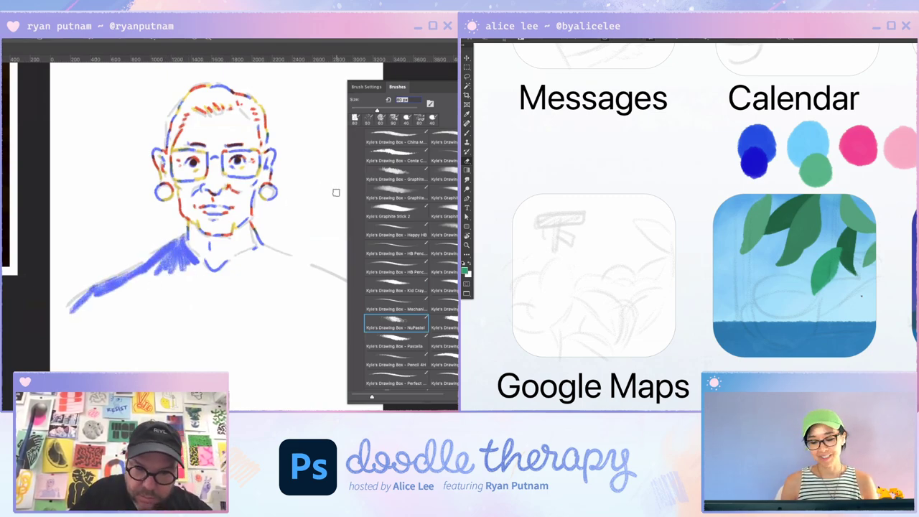
pyautogui.hotkey('ctrl', 'z')
pyautogui.hotkey('ctrl', 'z')
pyautogui.hotkey('ctrl', 'z')
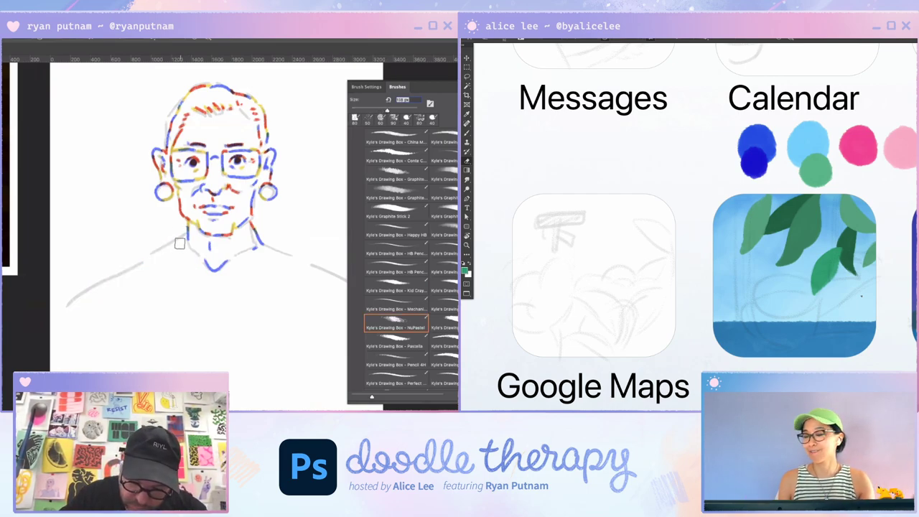
pyautogui.moveTo(180, 246); pyautogui.dragTo(52, 313)
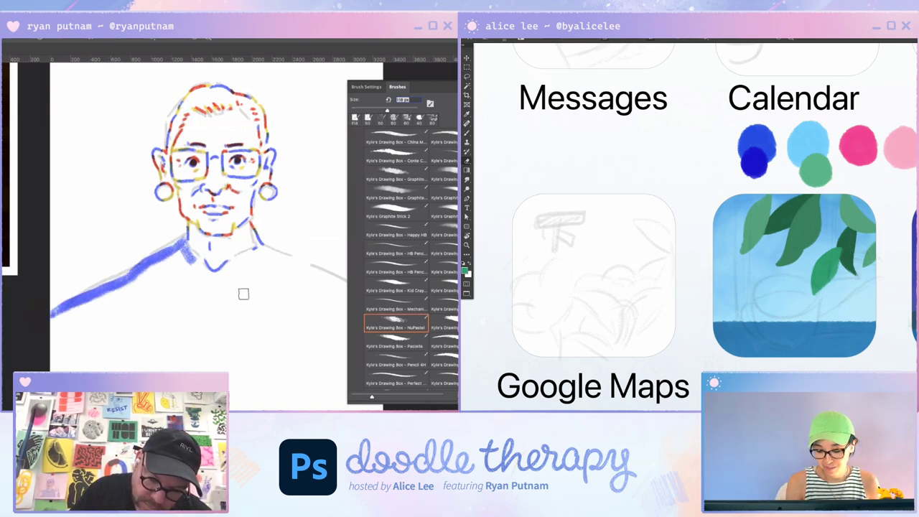
pyautogui.hotkey('ctrl', 'z')
pyautogui.moveTo(152, 260); pyautogui.dragTo(67, 305)
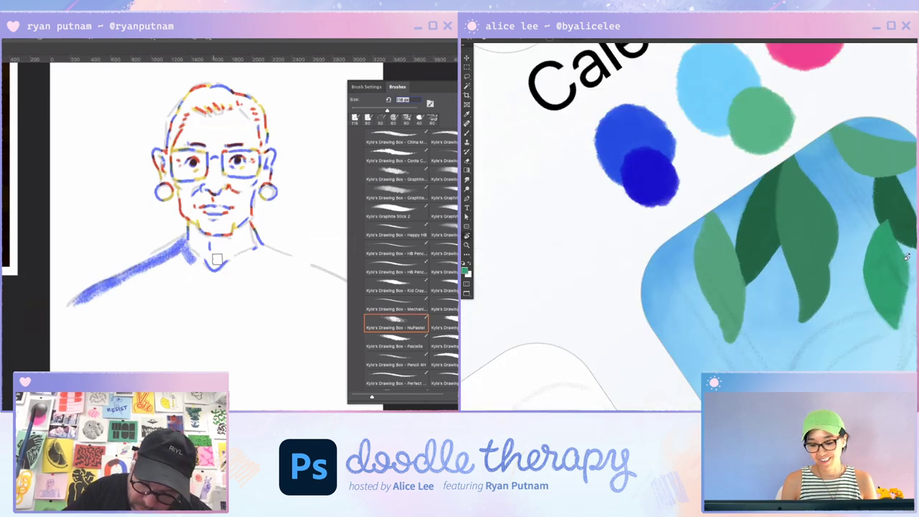
# Paint the shirt's V-neck and right-hand shoulder line in blue, and start filling the chest on both sides of the collar.
pyautogui.moveTo(184, 249)
pyautogui.mouseDown()
pyautogui.moveTo(232, 277)
pyautogui.moveTo(214, 276)
pyautogui.moveTo(261, 245)
pyautogui.moveTo(312, 262)
pyautogui.moveTo(374, 305)
pyautogui.mouseUp()
pyautogui.press('F5')
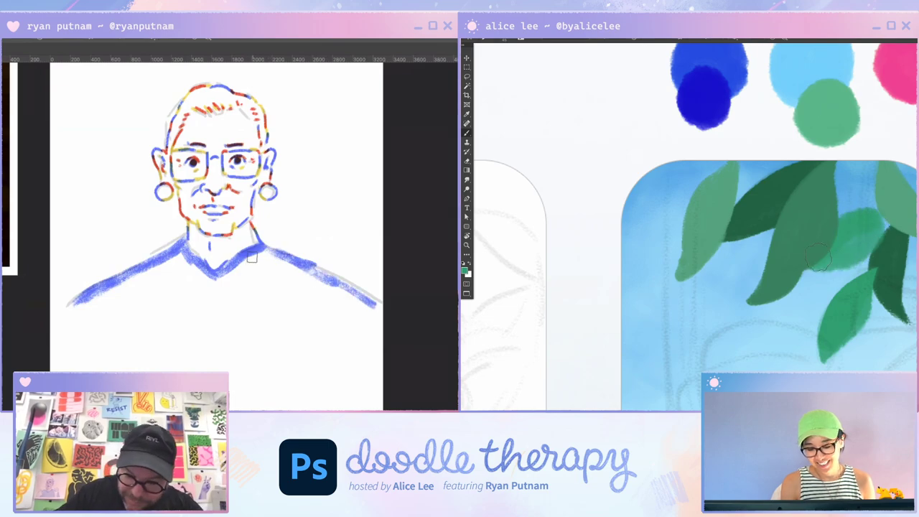
pyautogui.moveTo(244, 260)
pyautogui.mouseDown()
pyautogui.moveTo(224, 276)
pyautogui.moveTo(251, 263)
pyautogui.moveTo(244, 275)
pyautogui.moveTo(256, 289)
pyautogui.moveTo(282, 259)
pyautogui.moveTo(296, 275)
pyautogui.moveTo(283, 307)
pyautogui.moveTo(299, 299)
pyautogui.moveTo(289, 259)
pyautogui.moveTo(301, 284)
pyautogui.moveTo(294, 267)
pyautogui.moveTo(265, 253)
pyautogui.mouseUp()
pyautogui.press('e')
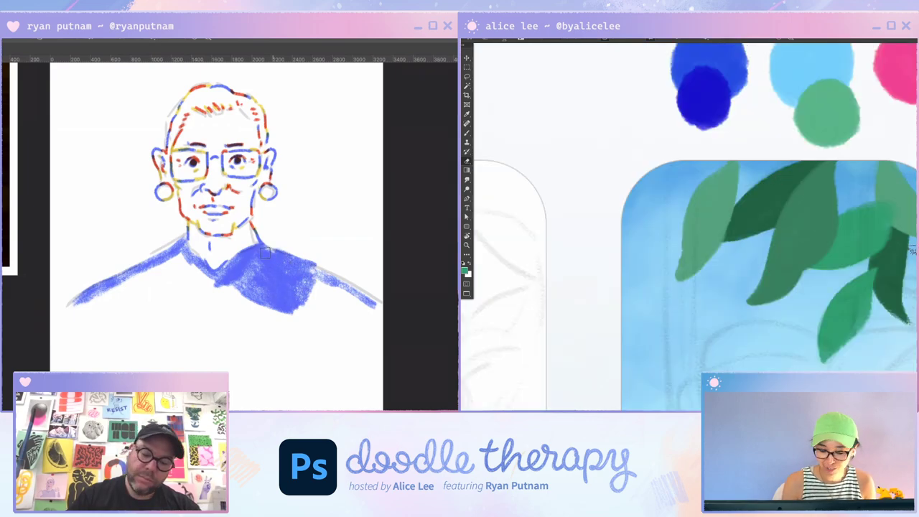
pyautogui.moveTo(83, 305)
pyautogui.mouseDown()
pyautogui.moveTo(167, 251)
pyautogui.moveTo(158, 277)
pyautogui.moveTo(185, 254)
pyautogui.moveTo(185, 282)
pyautogui.moveTo(190, 263)
pyautogui.moveTo(224, 280)
pyautogui.mouseUp()
# Nudge the Calm icon's bright green leaf and trim it with the Eraser, while filling more of the portrait's left-hand sleeve in blue.
pyautogui.press('w')
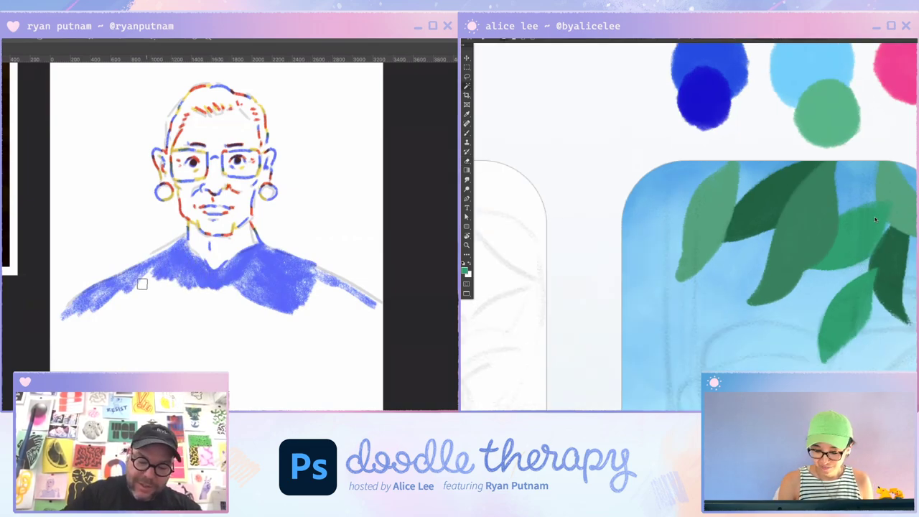
pyautogui.press('v')
pyautogui.moveTo(881, 217); pyautogui.dragTo(886, 216)
pyautogui.moveTo(89, 303); pyautogui.dragTo(76, 319)
pyautogui.moveTo(886, 217); pyautogui.dragTo(887, 217)
pyautogui.moveTo(76, 318)
pyautogui.mouseDown()
pyautogui.moveTo(150, 273)
pyautogui.moveTo(123, 280)
pyautogui.moveTo(148, 286)
pyautogui.mouseUp()
pyautogui.press('e')
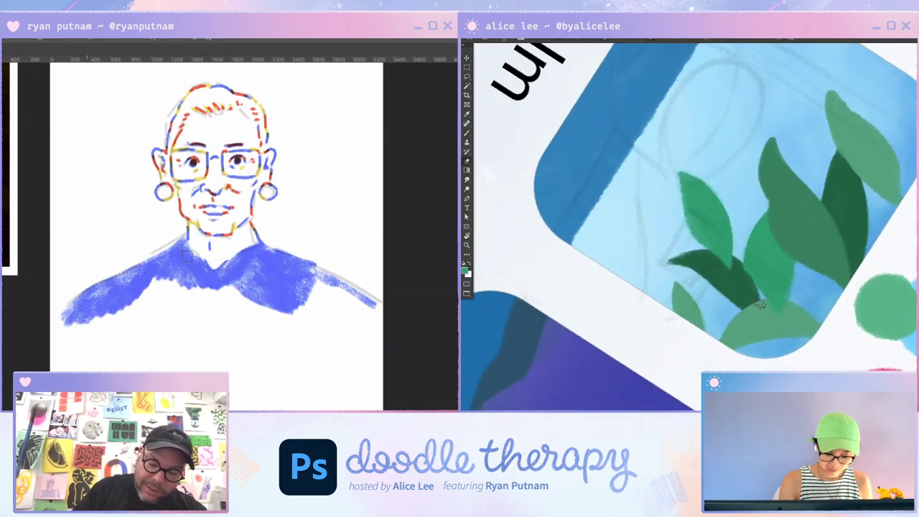
pyautogui.moveTo(745, 274); pyautogui.dragTo(746, 227)
pyautogui.moveTo(746, 227)
pyautogui.mouseDown()
pyautogui.moveTo(747, 274)
pyautogui.moveTo(764, 299)
pyautogui.mouseUp()
# Extend the portrait's blue shirt fill downward across the chest toward the right-hand arm.
pyautogui.press('b')
pyautogui.moveTo(157, 283)
pyautogui.mouseDown()
pyautogui.moveTo(164, 316)
pyautogui.moveTo(176, 287)
pyautogui.moveTo(172, 316)
pyautogui.moveTo(181, 281)
pyautogui.mouseUp()
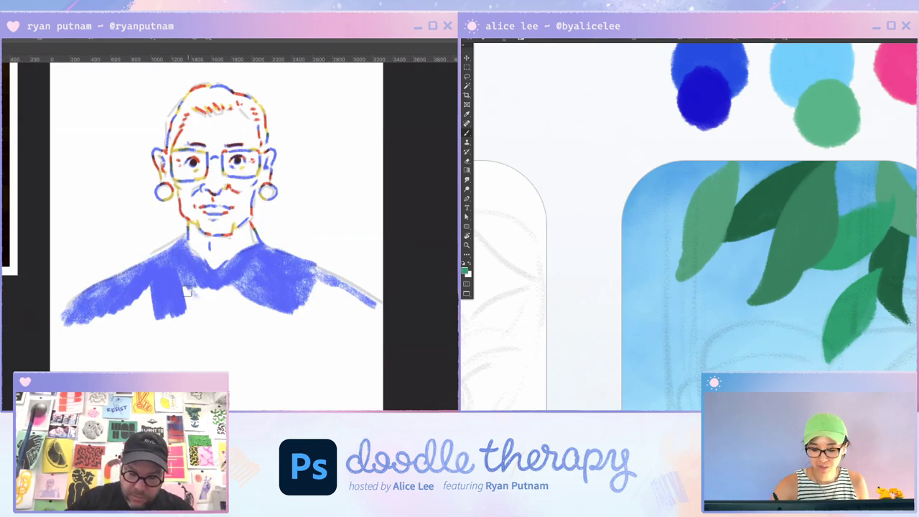
pyautogui.moveTo(187, 290)
pyautogui.mouseDown()
pyautogui.moveTo(220, 301)
pyautogui.moveTo(223, 280)
pyautogui.moveTo(236, 303)
pyautogui.moveTo(230, 276)
pyautogui.moveTo(252, 298)
pyautogui.moveTo(241, 282)
pyautogui.moveTo(270, 295)
pyautogui.moveTo(258, 282)
pyautogui.moveTo(283, 305)
pyautogui.moveTo(273, 287)
pyautogui.moveTo(282, 291)
pyautogui.moveTo(288, 267)
pyautogui.mouseUp()
pyautogui.press('b')
pyautogui.hotkey('ctrl', '-')
pyautogui.hotkey('ctrl', '-')
pyautogui.hotkey('ctrl', '-')
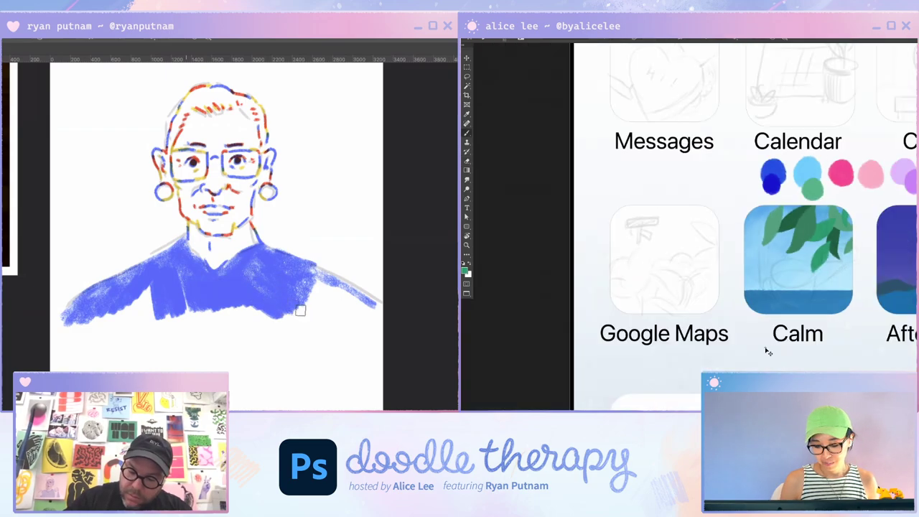
pyautogui.moveTo(298, 301); pyautogui.dragTo(320, 322)
# Select the large dark green leaf in the middle of the Calm icon's cluster and reposition it.
pyautogui.hotkey('ctrl', '+')
pyautogui.hotkey('ctrl', '+')
pyautogui.press('F5')
pyautogui.press('v')
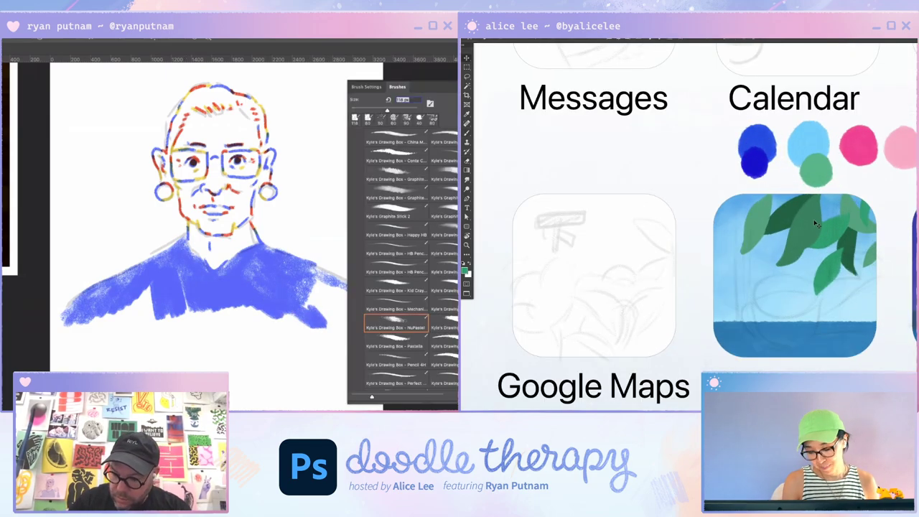
pyautogui.press('w')
pyautogui.click(818, 222)
pyautogui.press('v')
pyautogui.moveTo(828, 201); pyautogui.dragTo(824, 207)
pyautogui.scroll(-5, 400, 300)
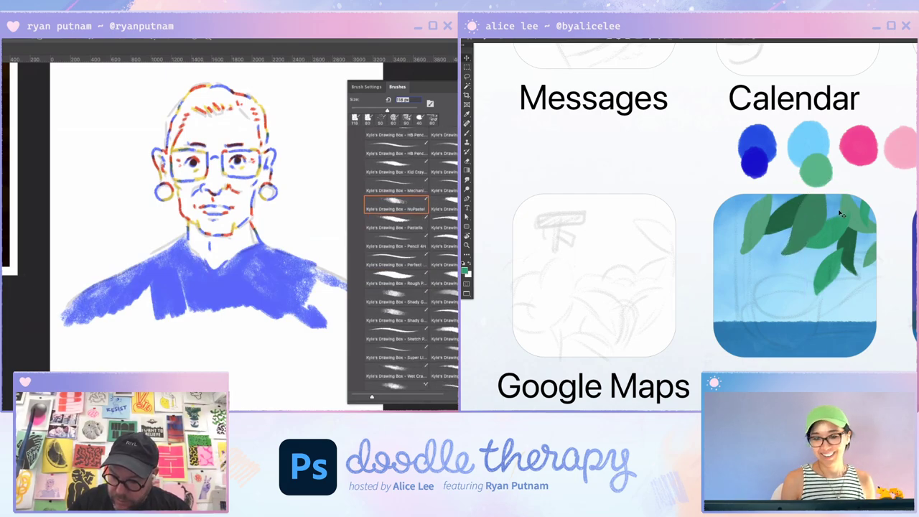
pyautogui.hotkey('ctrl', '+')
# Try the Shady Graphite brush below the shirt's lower right edge and undo the strokes.
pyautogui.click(399, 299)
pyautogui.press('r')
pyautogui.moveTo(309, 345); pyautogui.dragTo(290, 325)
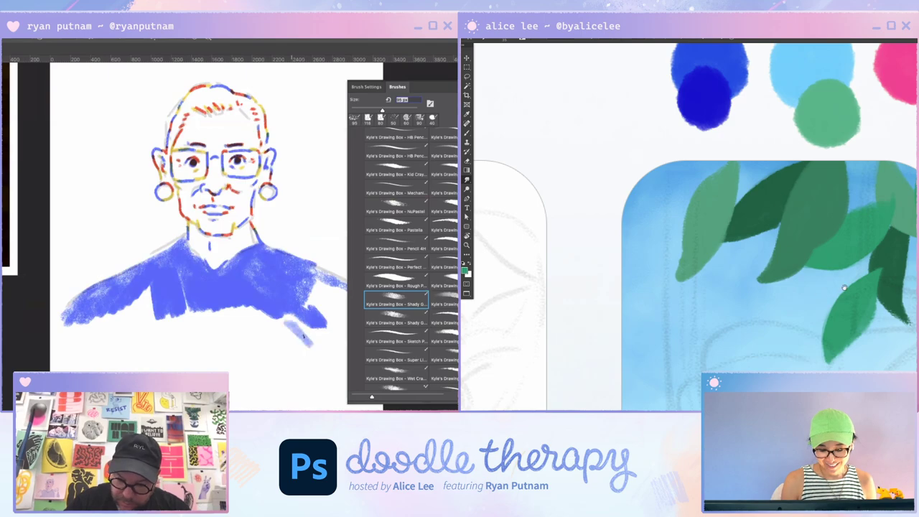
pyautogui.moveTo(839, 394); pyautogui.dragTo(889, 230)
pyautogui.hotkey('ctrl', '-')
pyautogui.hotkey('ctrl', '-')
pyautogui.moveTo(908, 282); pyautogui.dragTo(917, 199)
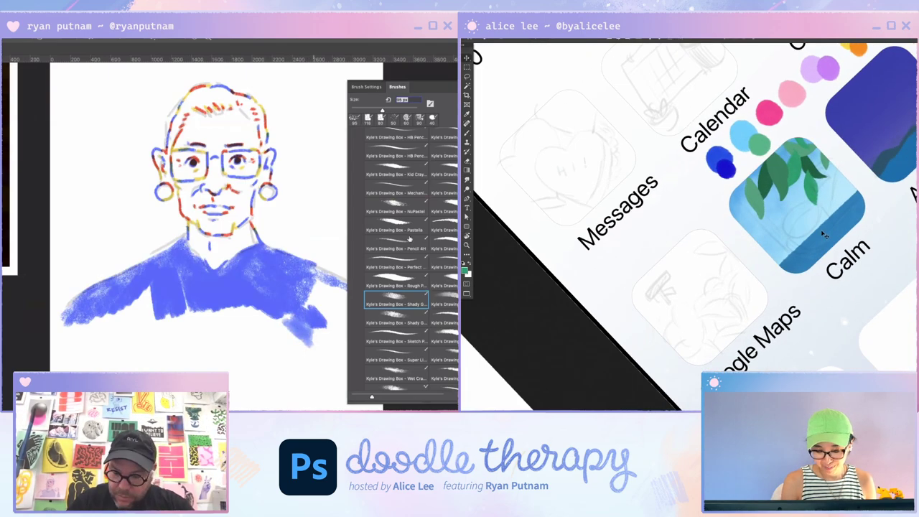
pyautogui.hotkey('ctrl', 'z')
# Return to the NuPastel brush for the shirt, and create a new layer for a shape on the Calm icon.
pyautogui.click(406, 210)
pyautogui.hotkey('ctrl', 'shift', 'n')
pyautogui.press('Return')
pyautogui.moveTo(311, 302); pyautogui.dragTo(318, 311)
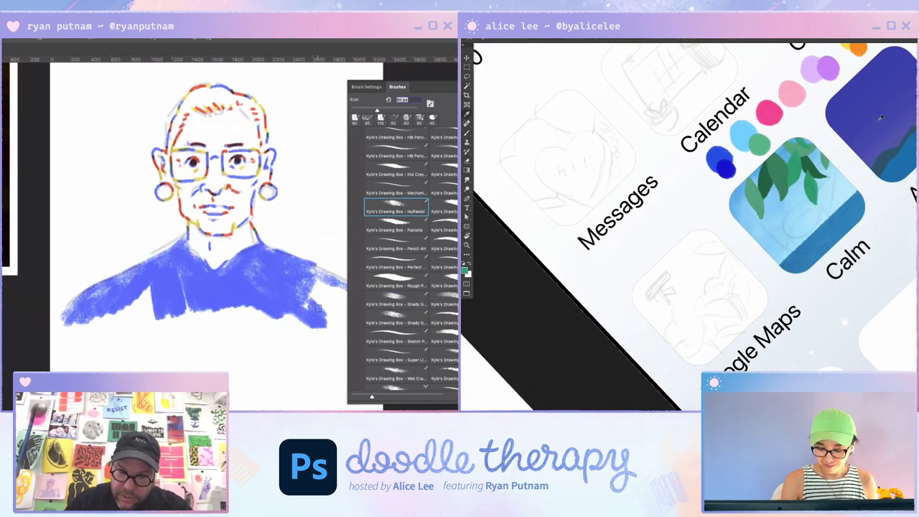
pyautogui.press('Escape')
pyautogui.moveTo(901, 277); pyautogui.dragTo(908, 258)
pyautogui.moveTo(308, 304); pyautogui.dragTo(298, 305)
pyautogui.moveTo(909, 259); pyautogui.dragTo(903, 170)
pyautogui.hotkey('ctrl', '+')
# Draw a purple oval outline below the Calm icon's leaves, and fill the shirt's right-hand shoulder in blue.
pyautogui.press('b')
pyautogui.moveTo(299, 311)
pyautogui.mouseDown()
pyautogui.moveTo(301, 289)
pyautogui.moveTo(325, 304)
pyautogui.mouseUp()
pyautogui.moveTo(800, 189)
pyautogui.mouseDown()
pyautogui.moveTo(782, 215)
pyautogui.moveTo(792, 242)
pyautogui.mouseUp()
pyautogui.moveTo(324, 304); pyautogui.dragTo(302, 273)
pyautogui.moveTo(792, 242)
pyautogui.mouseDown()
pyautogui.moveTo(806, 236)
pyautogui.moveTo(815, 194)
pyautogui.moveTo(799, 199)
pyautogui.moveTo(817, 214)
pyautogui.mouseUp()
pyautogui.press('F5')
pyautogui.moveTo(318, 279); pyautogui.dragTo(346, 295)
pyautogui.moveTo(822, 199); pyautogui.dragTo(817, 217)
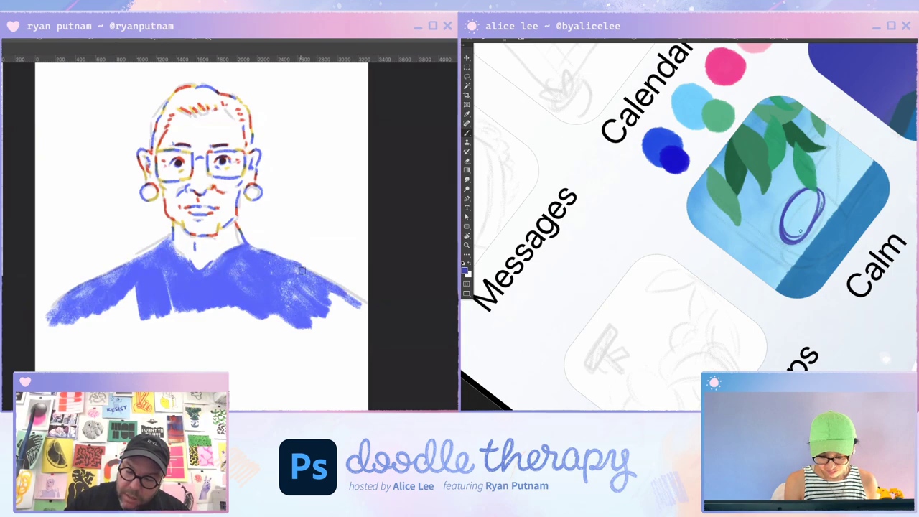
# Thicken one side of the Calm icon's purple oval outline, and extend the blue fill down the shirt's right-hand sleeve.
pyautogui.press('r')
pyautogui.moveTo(916, 182)
pyautogui.mouseDown()
pyautogui.moveTo(909, 287)
pyautogui.moveTo(773, 344)
pyautogui.mouseUp()
pyautogui.press('b')
pyautogui.moveTo(308, 325); pyautogui.dragTo(320, 328)
pyautogui.moveTo(800, 207); pyautogui.dragTo(809, 241)
pyautogui.moveTo(321, 328)
pyautogui.mouseDown()
pyautogui.moveTo(301, 306)
pyautogui.moveTo(329, 323)
pyautogui.mouseUp()
pyautogui.moveTo(799, 211); pyautogui.dragTo(801, 238)
pyautogui.moveTo(329, 323); pyautogui.dragTo(324, 315)
pyautogui.moveTo(802, 238); pyautogui.dragTo(817, 257)
pyautogui.moveTo(325, 315)
pyautogui.mouseDown()
pyautogui.moveTo(348, 332)
pyautogui.moveTo(330, 299)
pyautogui.moveTo(355, 309)
pyautogui.mouseUp()
pyautogui.press('Escape')
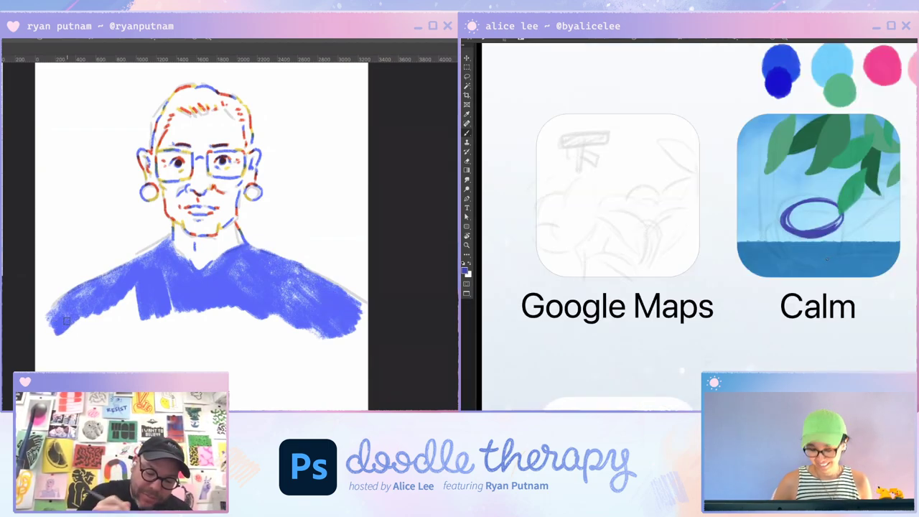
# Delete the right half of the Calm icon's purple oval with a rectangular selection, and fill the shirt's left-hand armpit gap.
pyautogui.press('m')
pyautogui.moveTo(124, 299); pyautogui.dragTo(141, 319)
pyautogui.moveTo(857, 180)
pyautogui.mouseDown()
pyautogui.moveTo(809, 234)
pyautogui.moveTo(814, 253)
pyautogui.mouseUp()
pyautogui.moveTo(125, 306); pyautogui.dragTo(136, 290)
pyautogui.press('Delete')
pyautogui.hotkey('ctrl', 'd')
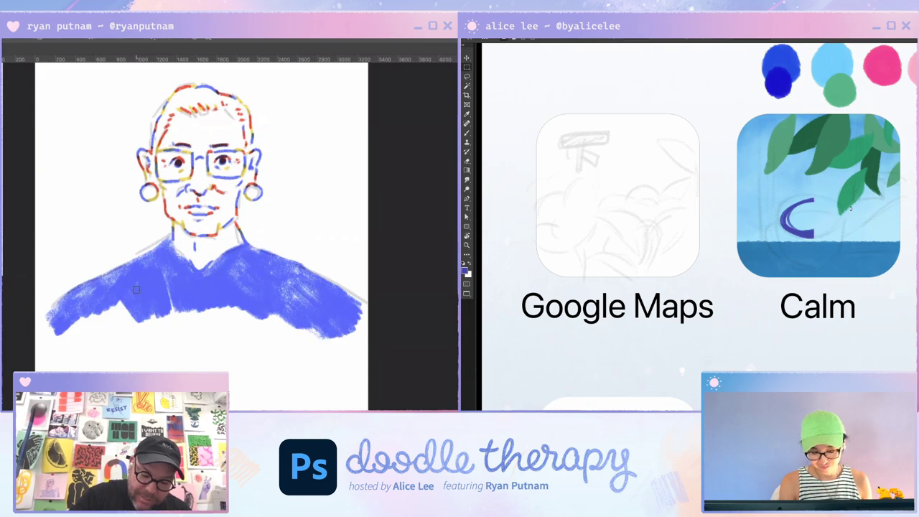
# Rotate the remaining purple half-oval slightly, and fill the thin gap in the shirt's chest with blue.
pyautogui.moveTo(851, 208); pyautogui.dragTo(852, 216)
pyautogui.moveTo(169, 287); pyautogui.dragTo(175, 312)
pyautogui.moveTo(852, 216); pyautogui.dragTo(852, 217)
pyautogui.press('Return')
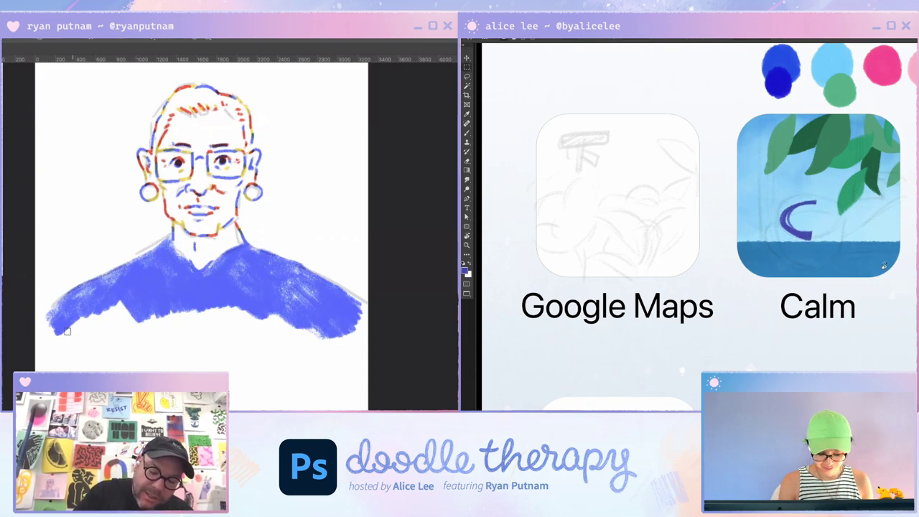
# Refine the edges of the Calm icon's purple half-oval with the Eraser.
pyautogui.press('r')
pyautogui.moveTo(885, 265); pyautogui.dragTo(801, 277)
pyautogui.press('e')
pyautogui.moveTo(795, 217); pyautogui.dragTo(796, 239)
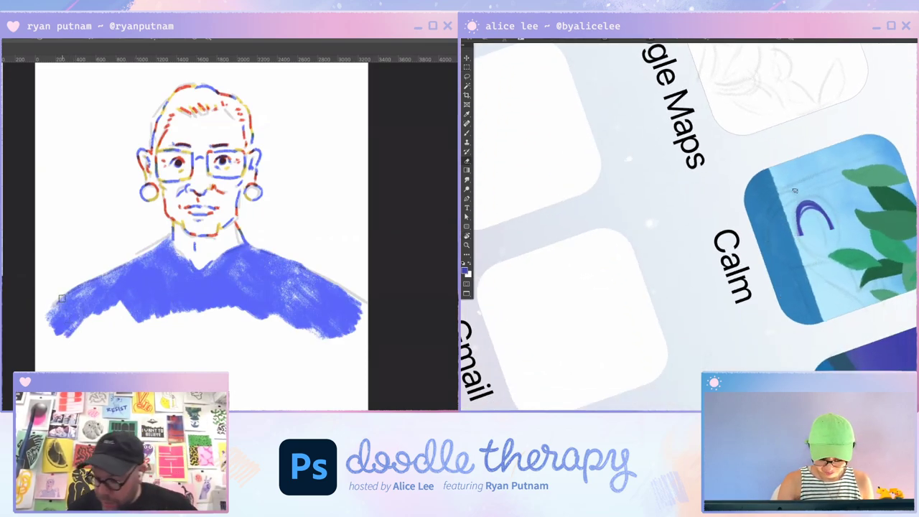
pyautogui.press('Escape')
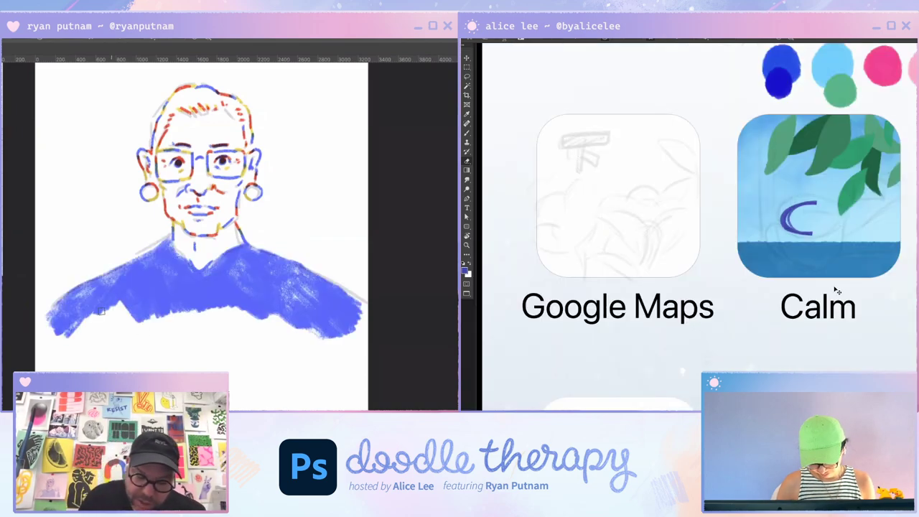
# Complete the Calm icon's purple oval with a mirrored copy of the half-oval, and extend the shirt's left-hand sleeve downward in blue.
pyautogui.hotkey('ctrl', 't')
pyautogui.moveTo(96, 313); pyautogui.dragTo(80, 338)
pyautogui.moveTo(816, 221); pyautogui.dragTo(833, 221)
pyautogui.moveTo(115, 305)
pyautogui.mouseDown()
pyautogui.moveTo(95, 337)
pyautogui.moveTo(115, 336)
pyautogui.mouseUp()
pyautogui.hotkey('ctrl', 'z')
pyautogui.moveTo(812, 230); pyautogui.dragTo(836, 230)
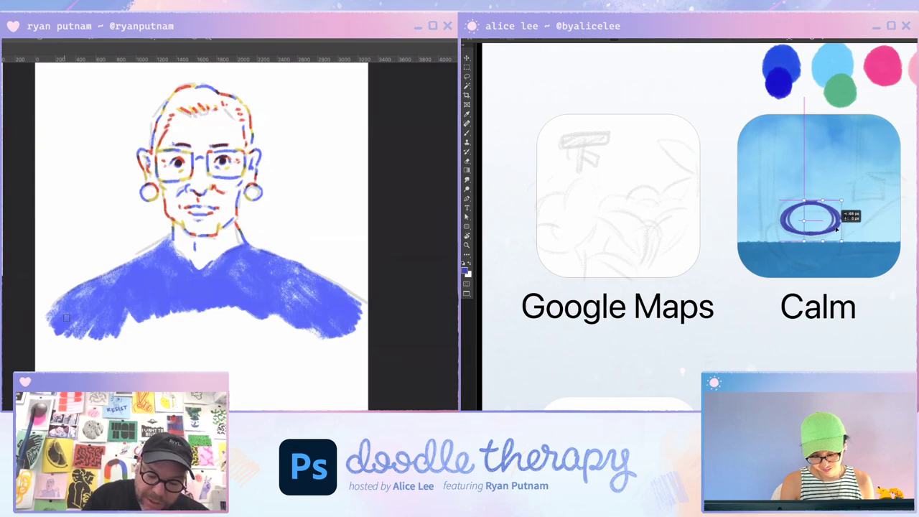
pyautogui.press('Return')
# Nudge the mirrored half of the purple oval into alignment, and fill the lower left part of the portrait's shirt in blue.
pyautogui.moveTo(92, 316)
pyautogui.mouseDown()
pyautogui.moveTo(76, 352)
pyautogui.moveTo(84, 356)
pyautogui.mouseUp()
pyautogui.press('r')
pyautogui.moveTo(792, 309)
pyautogui.mouseDown()
pyautogui.moveTo(903, 248)
pyautogui.moveTo(905, 203)
pyautogui.mouseUp()
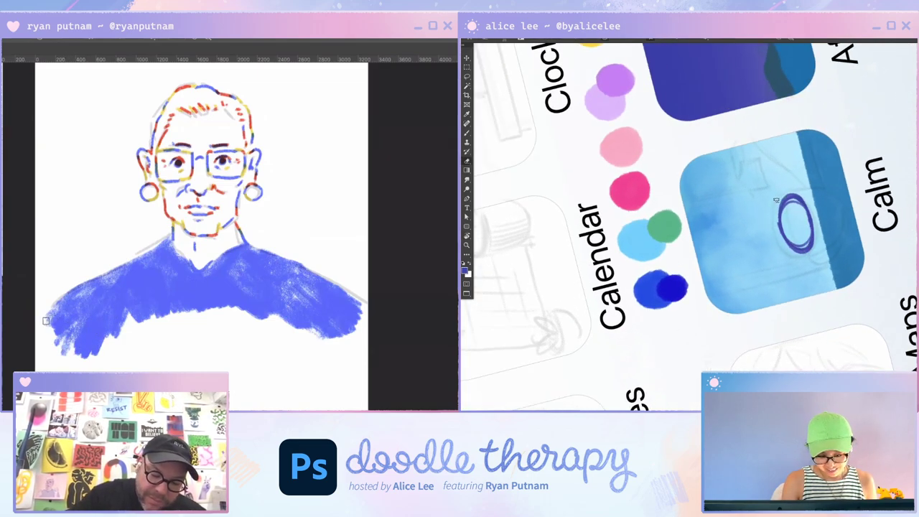
pyautogui.press('v')
pyautogui.moveTo(780, 224); pyautogui.dragTo(784, 227)
pyautogui.moveTo(109, 332); pyautogui.dragTo(106, 344)
pyautogui.moveTo(784, 227); pyautogui.dragTo(786, 228)
pyautogui.moveTo(125, 312); pyautogui.dragTo(110, 353)
pyautogui.hotkey('ctrl', 'z')
pyautogui.moveTo(789, 202); pyautogui.dragTo(791, 201)
pyautogui.moveTo(125, 315); pyautogui.dragTo(122, 350)
pyautogui.moveTo(791, 201); pyautogui.dragTo(791, 201)
pyautogui.moveTo(122, 351)
pyautogui.mouseDown()
pyautogui.moveTo(134, 356)
pyautogui.moveTo(156, 326)
pyautogui.moveTo(145, 357)
pyautogui.mouseUp()
# Fill the rest of the shirt's lower chest in blue across to the right-hand sleeve, and undo the mirrored half of the purple oval.
pyautogui.press('Escape')
pyautogui.moveTo(154, 318)
pyautogui.mouseDown()
pyautogui.moveTo(152, 356)
pyautogui.moveTo(163, 312)
pyautogui.moveTo(170, 353)
pyautogui.moveTo(186, 316)
pyautogui.moveTo(194, 341)
pyautogui.moveTo(204, 330)
pyautogui.moveTo(216, 337)
pyautogui.moveTo(220, 305)
pyautogui.moveTo(238, 351)
pyautogui.moveTo(237, 309)
pyautogui.mouseUp()
pyautogui.hotkey('ctrl', 'z')
pyautogui.hotkey('ctrl', 'z')
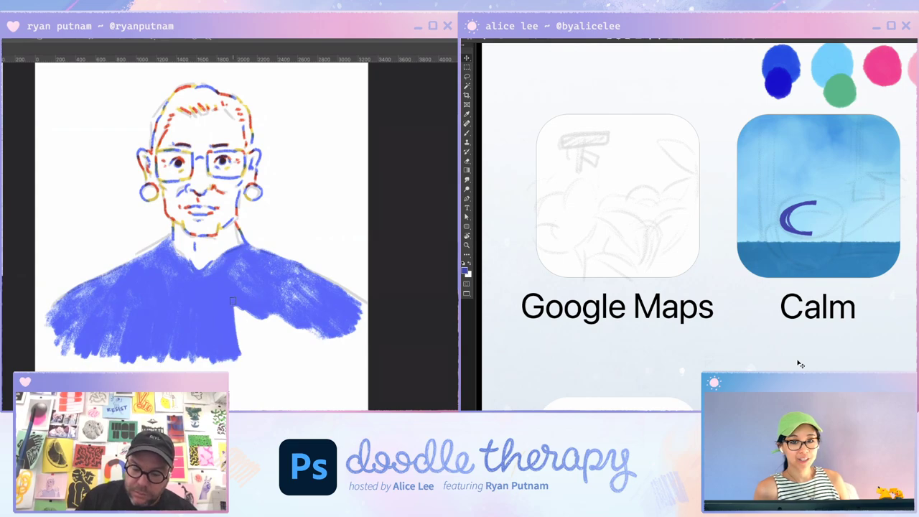
pyautogui.moveTo(235, 320)
pyautogui.mouseDown()
pyautogui.moveTo(245, 352)
pyautogui.moveTo(259, 316)
pyautogui.moveTo(267, 352)
pyautogui.moveTo(283, 319)
pyautogui.moveTo(310, 338)
pyautogui.moveTo(333, 320)
pyautogui.moveTo(354, 332)
pyautogui.mouseUp()
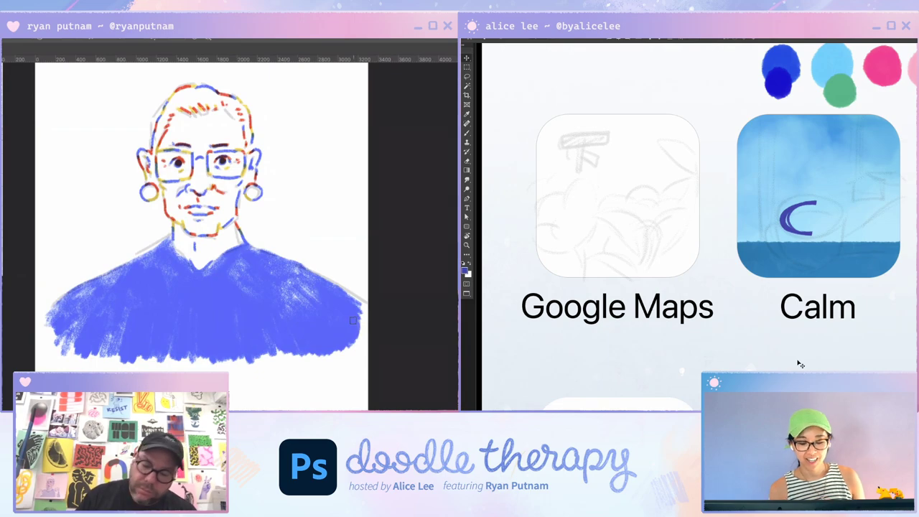
# Complete the Calm icon's purple ring with a mirrored copy of the half-oval, and texture the shirt's lower left edge with an enlarged NuPastel brush.
pyautogui.moveTo(808, 236); pyautogui.dragTo(813, 234)
pyautogui.press('F5')
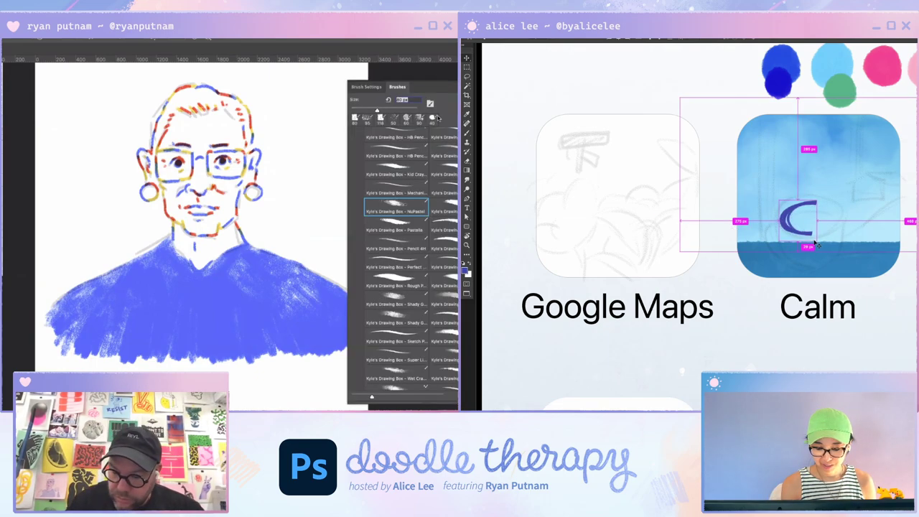
pyautogui.hotkey('ctrl', 'shift', 'h')
pyautogui.moveTo(378, 111); pyautogui.dragTo(388, 111)
pyautogui.moveTo(815, 228); pyautogui.dragTo(843, 227)
pyautogui.moveTo(52, 323); pyautogui.dragTo(54, 331)
pyautogui.moveTo(843, 226); pyautogui.dragTo(845, 226)
pyautogui.moveTo(54, 332); pyautogui.dragTo(78, 356)
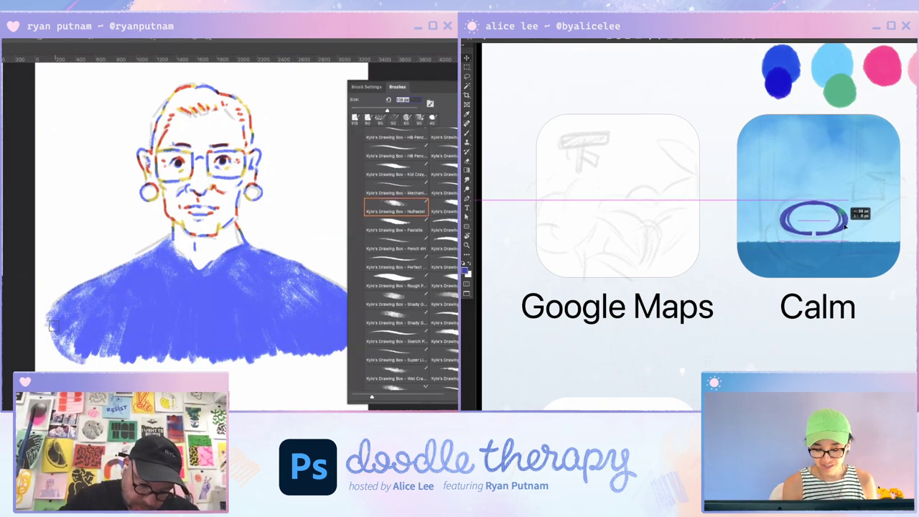
pyautogui.moveTo(845, 226); pyautogui.dragTo(845, 227)
pyautogui.moveTo(78, 356); pyautogui.dragTo(62, 334)
pyautogui.moveTo(846, 226); pyautogui.dragTo(846, 226)
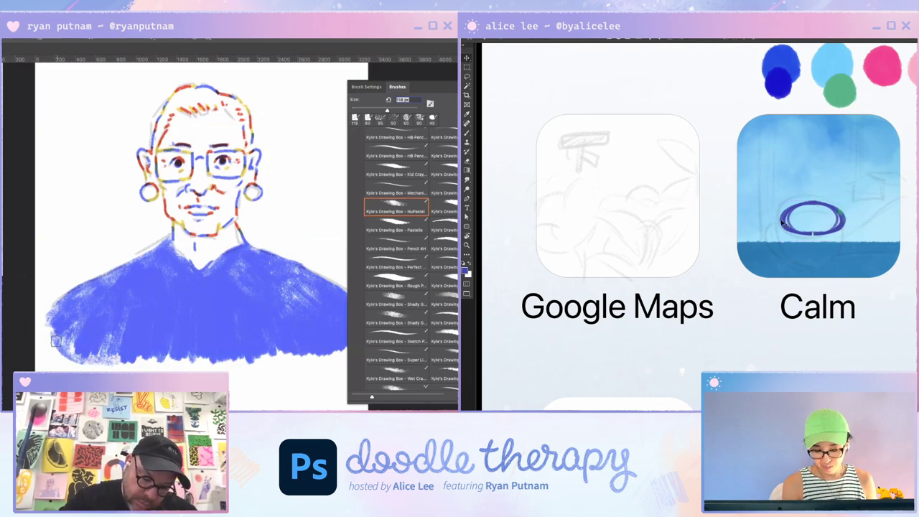
# Extend the shirt's bottom edge in textured blue, and close the gaps between the two halves of the purple ring.
pyautogui.hotkey('ctrl', 'z')
pyautogui.moveTo(94, 352); pyautogui.dragTo(166, 351)
pyautogui.moveTo(781, 222)
pyautogui.mouseDown()
pyautogui.moveTo(803, 252)
pyautogui.moveTo(768, 264)
pyautogui.mouseUp()
pyautogui.hotkey('ctrl', '+')
pyautogui.press('e')
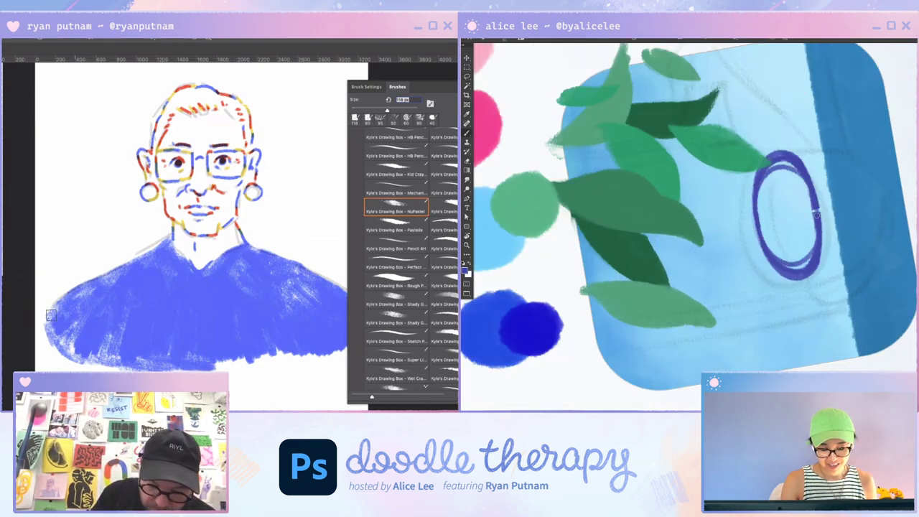
pyautogui.press('F5')
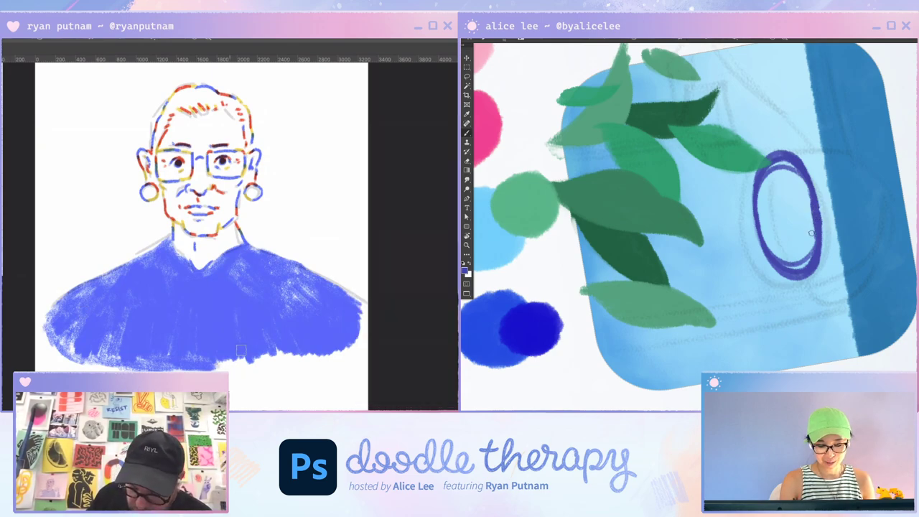
pyautogui.press('Escape')
pyautogui.press('r')
pyautogui.moveTo(854, 336)
pyautogui.mouseDown()
pyautogui.moveTo(785, 346)
pyautogui.moveTo(759, 321)
pyautogui.mouseUp()
pyautogui.press('b')
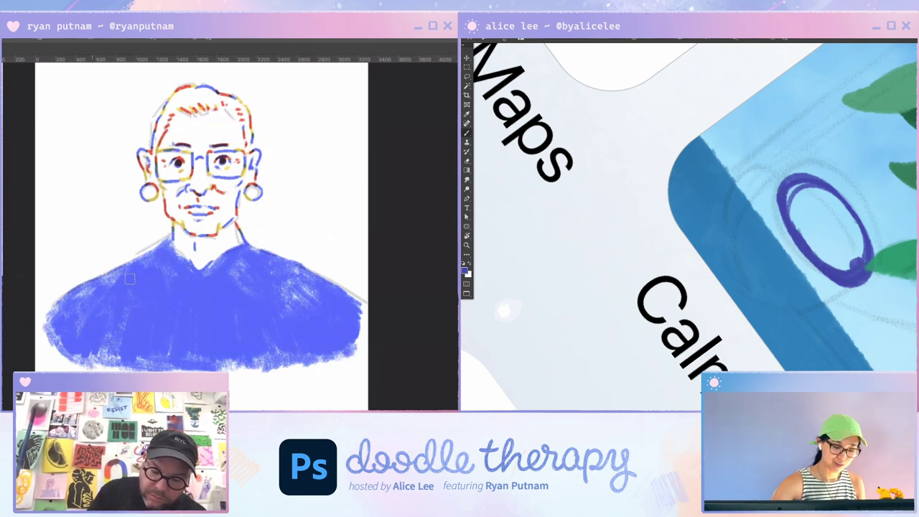
# Select the inside of the Calm icon's purple ring and expand the selection twice by 2 pixels.
pyautogui.press('Escape')
pyautogui.press('w')
pyautogui.hotkey('ctrl', 'd')
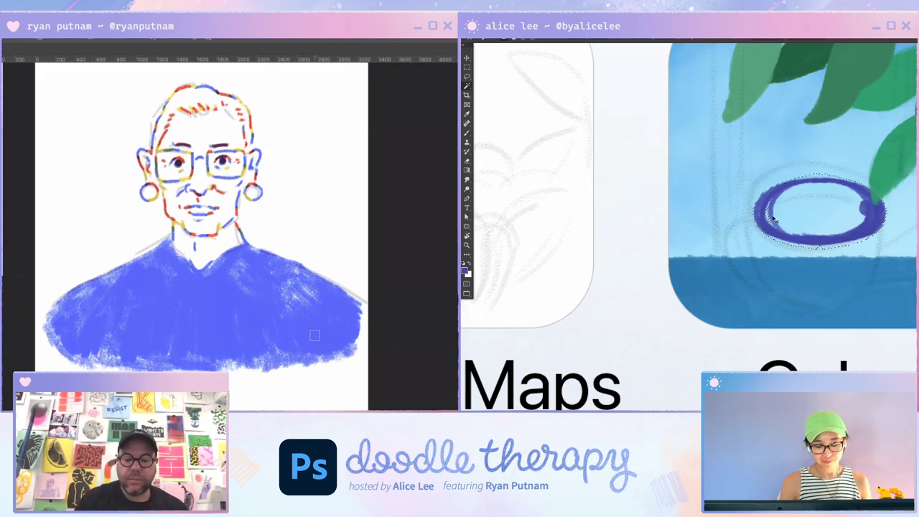
pyautogui.hotkey('alt', 's')
pyautogui.press('m')
pyautogui.press('e')
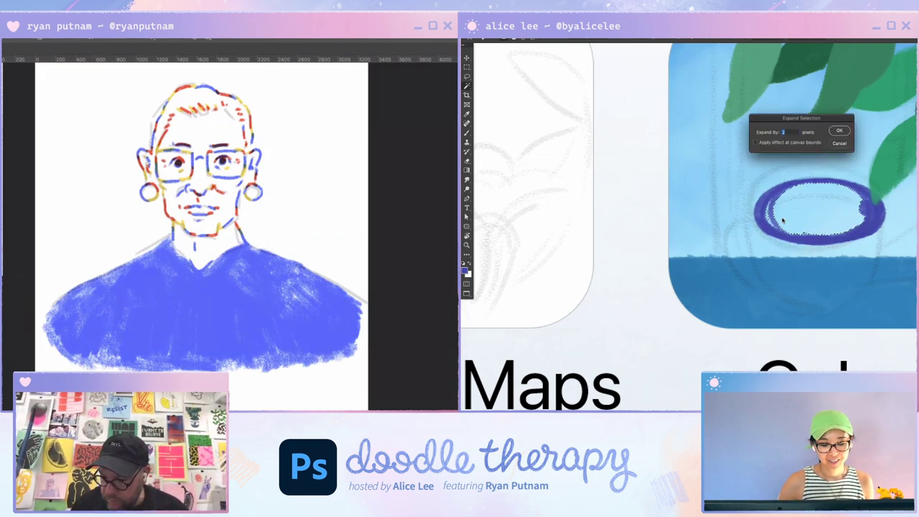
pyautogui.press('Return')
pyautogui.hotkey('alt', 's')
pyautogui.press('m')
pyautogui.press('e')
pyautogui.press('Return')
# Fill the ring's interior with purple, and paint a short red diagonal stroke beside the left side of the shirt's neckline.
pyautogui.press('g')
pyautogui.moveTo(171, 268); pyautogui.dragTo(194, 291)
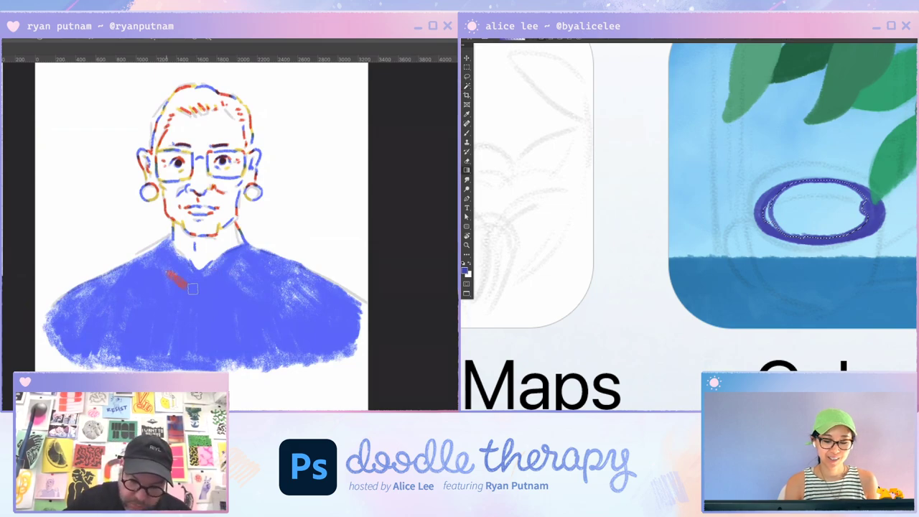
pyautogui.hotkey('alt', 'BackSpace')
pyautogui.press('b')
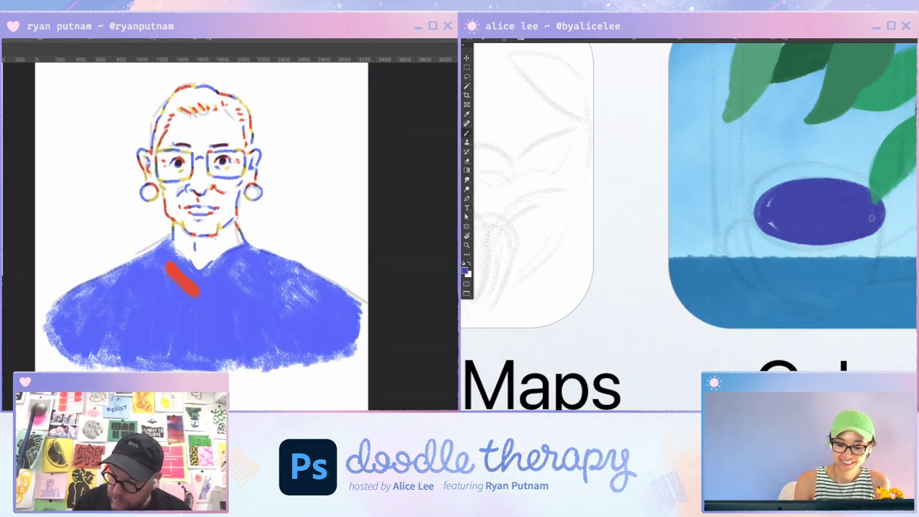
pyautogui.hotkey('ctrl', 'z')
# Paint dark red shading along the shirt's left-hand shoulder, and cover the remaining gaps in the Calm icon's oval with purple.
pyautogui.moveTo(171, 267)
pyautogui.mouseDown()
pyautogui.moveTo(194, 292)
pyautogui.moveTo(165, 248)
pyautogui.mouseUp()
pyautogui.press('r')
pyautogui.moveTo(906, 303); pyautogui.dragTo(910, 228)
pyautogui.press('b')
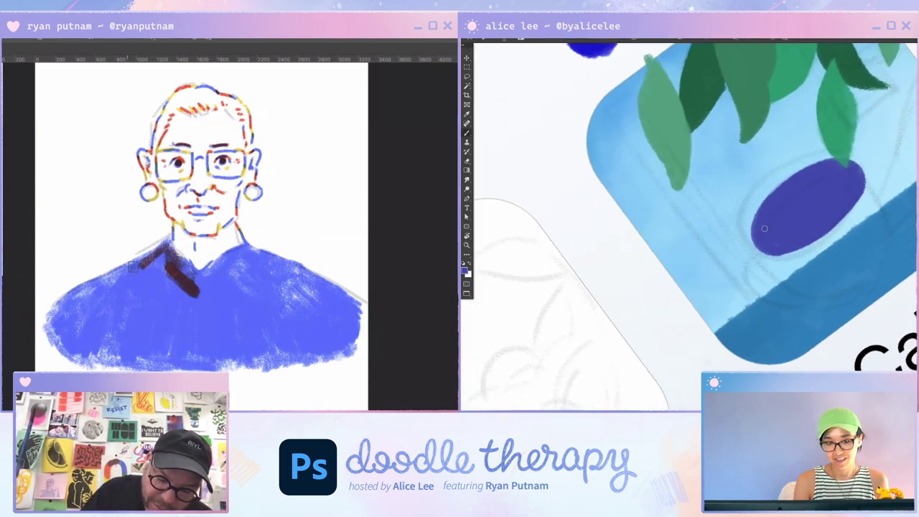
pyautogui.press('Escape')
pyautogui.moveTo(82, 289)
pyautogui.mouseDown()
pyautogui.moveTo(129, 265)
pyautogui.moveTo(127, 275)
pyautogui.moveTo(146, 258)
pyautogui.moveTo(84, 284)
pyautogui.moveTo(50, 324)
pyautogui.mouseUp()
pyautogui.press('h')
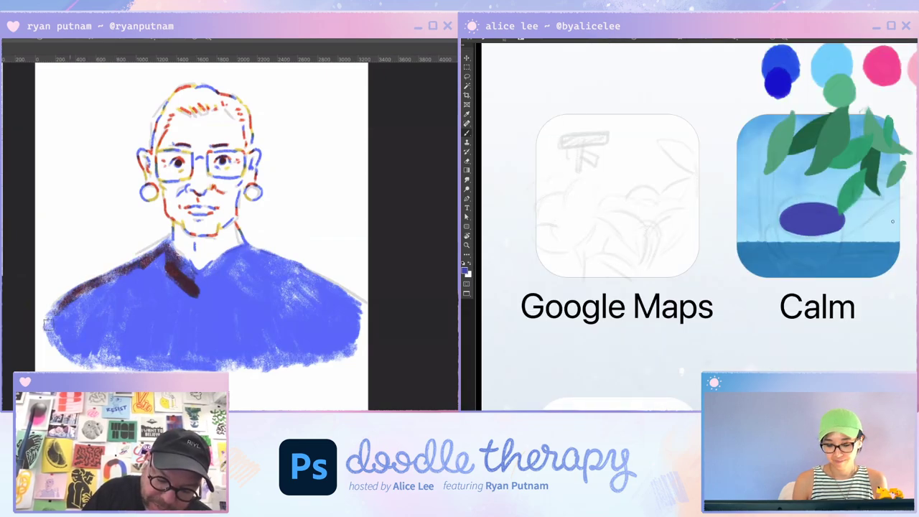
# Repaint the purple oval's lower edge with the Brush, and shade the shirt's left-hand sleeve in dark red.
pyautogui.press('r')
pyautogui.moveTo(894, 281); pyautogui.dragTo(786, 328)
pyautogui.moveTo(54, 320)
pyautogui.mouseDown()
pyautogui.moveTo(63, 336)
pyautogui.moveTo(90, 294)
pyautogui.moveTo(91, 301)
pyautogui.mouseUp()
pyautogui.press('b')
pyautogui.moveTo(790, 217); pyautogui.dragTo(814, 285)
pyautogui.hotkey('ctrl', 'z')
pyautogui.moveTo(91, 302)
pyautogui.mouseDown()
pyautogui.moveTo(98, 292)
pyautogui.moveTo(103, 301)
pyautogui.mouseUp()
pyautogui.moveTo(793, 244); pyautogui.dragTo(804, 272)
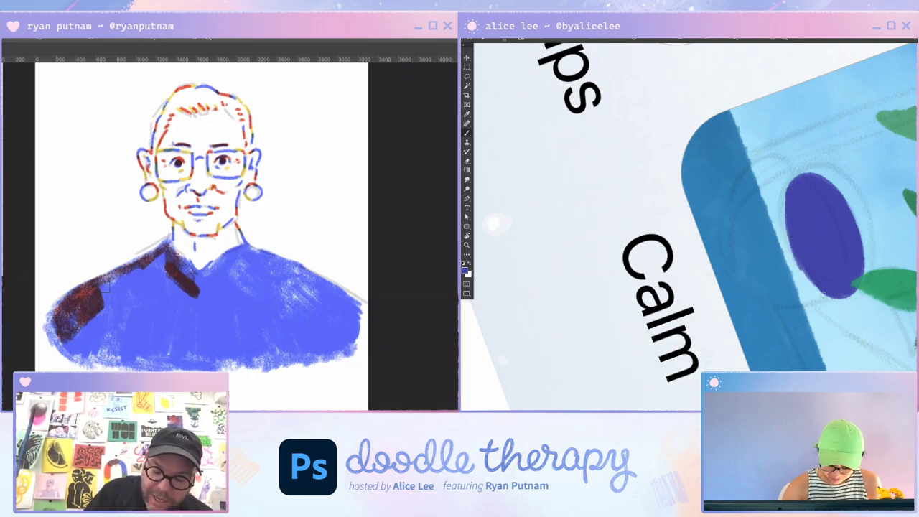
# Smooth the rest of the purple oval's outline, and extend the dark red shading inward from the left-hand sleeve.
pyautogui.moveTo(103, 301); pyautogui.dragTo(113, 300)
pyautogui.moveTo(804, 272); pyautogui.dragTo(840, 295)
pyautogui.moveTo(115, 278); pyautogui.dragTo(124, 295)
pyautogui.moveTo(790, 201); pyautogui.dragTo(788, 236)
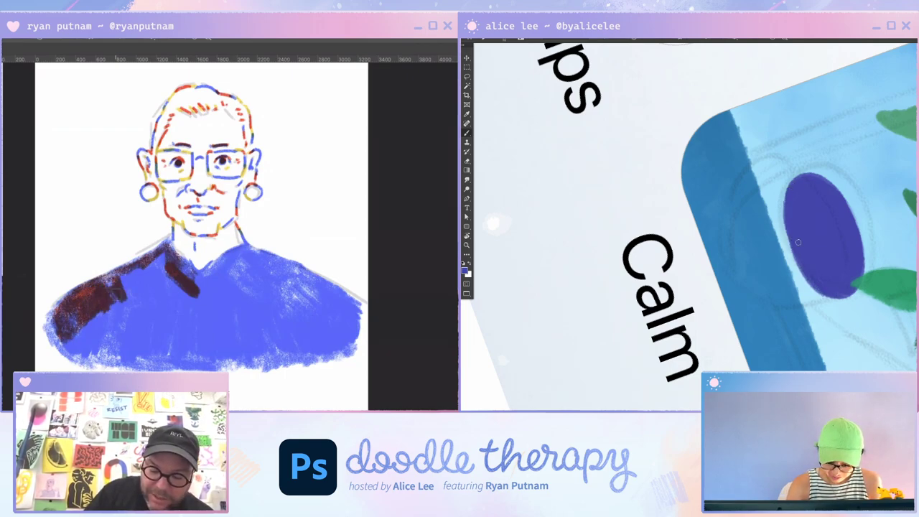
pyautogui.moveTo(124, 296); pyautogui.dragTo(116, 294)
pyautogui.moveTo(788, 235); pyautogui.dragTo(794, 215)
# Widen and reposition the Calm icon's purple oval with Free Transform, and fill in the dark red shading across the left-hand shoulder.
pyautogui.press('Escape')
pyautogui.hotkey('ctrl', 't')
pyautogui.moveTo(116, 281); pyautogui.dragTo(137, 267)
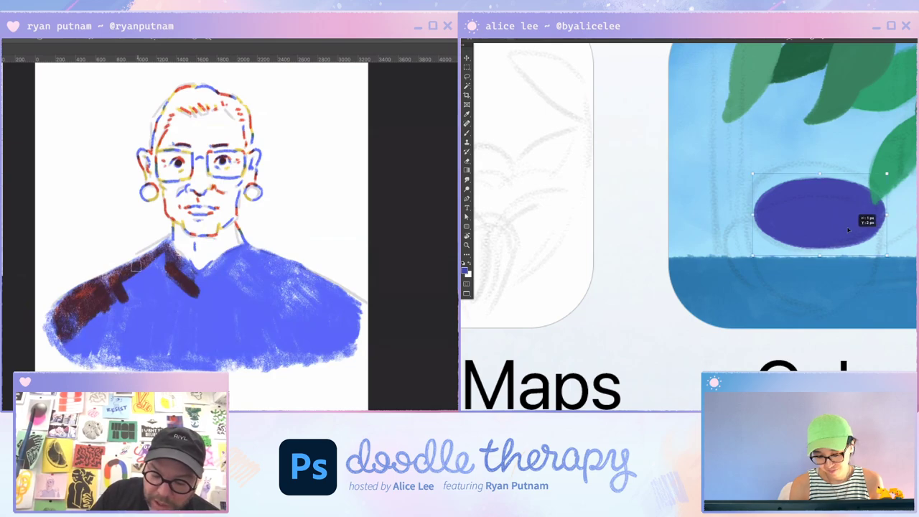
pyautogui.moveTo(850, 230); pyautogui.dragTo(830, 224)
pyautogui.moveTo(137, 267); pyautogui.dragTo(130, 282)
pyautogui.moveTo(867, 207); pyautogui.dragTo(874, 207)
pyautogui.moveTo(130, 282); pyautogui.dragTo(148, 269)
pyautogui.moveTo(874, 207)
pyautogui.mouseDown()
pyautogui.moveTo(859, 214)
pyautogui.moveTo(868, 215)
pyautogui.mouseUp()
pyautogui.press('Return')
pyautogui.hotkey('ctrl', '-')
pyautogui.hotkey('ctrl', '-')
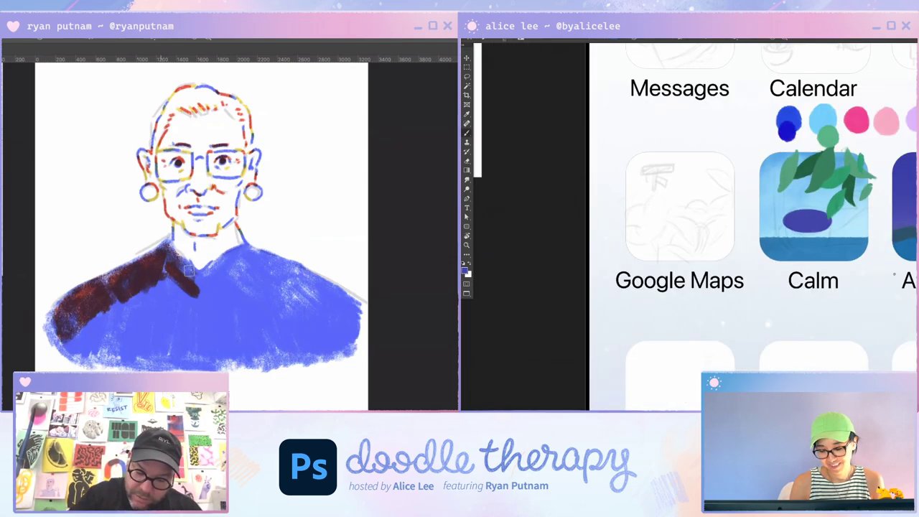
# Add a new layer and sample a dark blue for the Calm icon, and shade the neckline's right side and right-hand shoulder in dark red.
pyautogui.hotkey('ctrl', '+')
pyautogui.hotkey('ctrl', 'shift', 'n')
pyautogui.press('Return')
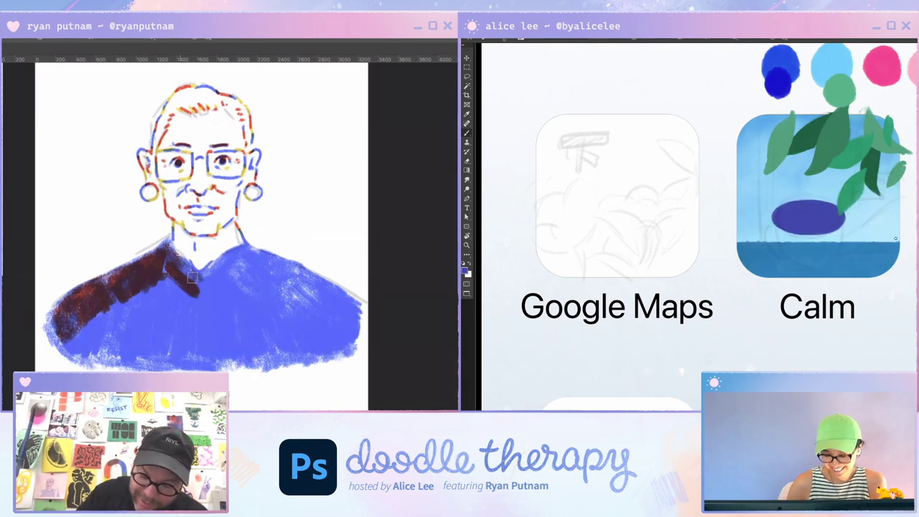
pyautogui.press('i')
pyautogui.moveTo(195, 282); pyautogui.dragTo(215, 260)
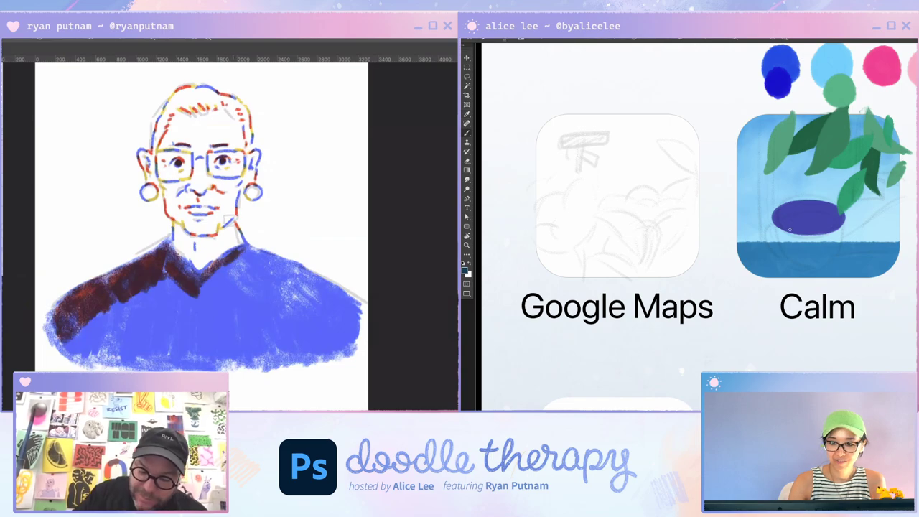
pyautogui.moveTo(222, 257)
pyautogui.mouseDown()
pyautogui.moveTo(252, 251)
pyautogui.moveTo(318, 273)
pyautogui.moveTo(308, 279)
pyautogui.moveTo(362, 307)
pyautogui.mouseUp()
pyautogui.hotkey('ctrl', 'u')
pyautogui.click(858, 157)
pyautogui.moveTo(313, 275); pyautogui.dragTo(361, 306)
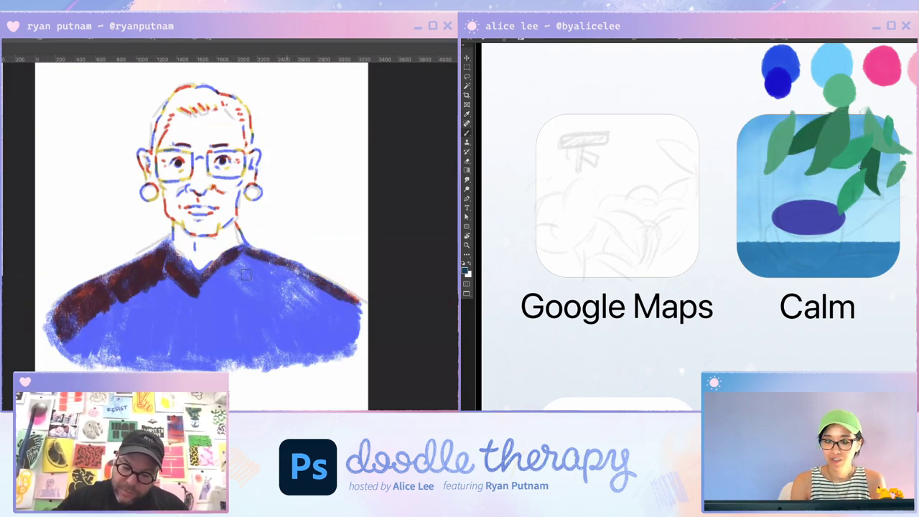
# Adjust the purple oval to hue -19, saturation +3 and lightness +24, and shade the shirt's upper right chest in dark red.
pyautogui.press('v')
pyautogui.moveTo(203, 286)
pyautogui.mouseDown()
pyautogui.moveTo(226, 286)
pyautogui.moveTo(247, 268)
pyautogui.mouseUp()
pyautogui.hotkey('ctrl', 'u')
pyautogui.moveTo(802, 239)
pyautogui.mouseDown()
pyautogui.moveTo(692, 201)
pyautogui.moveTo(665, 179)
pyautogui.moveTo(682, 153)
pyautogui.mouseUp()
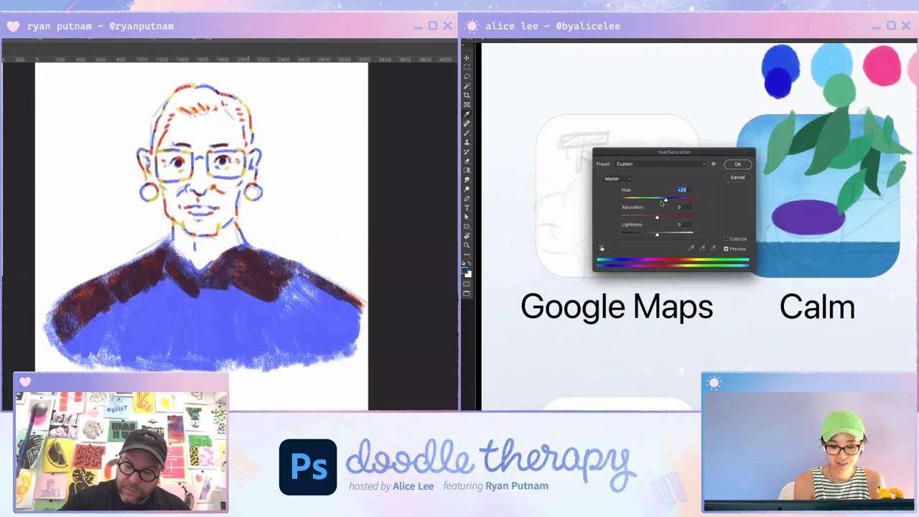
pyautogui.moveTo(657, 200); pyautogui.dragTo(650, 200)
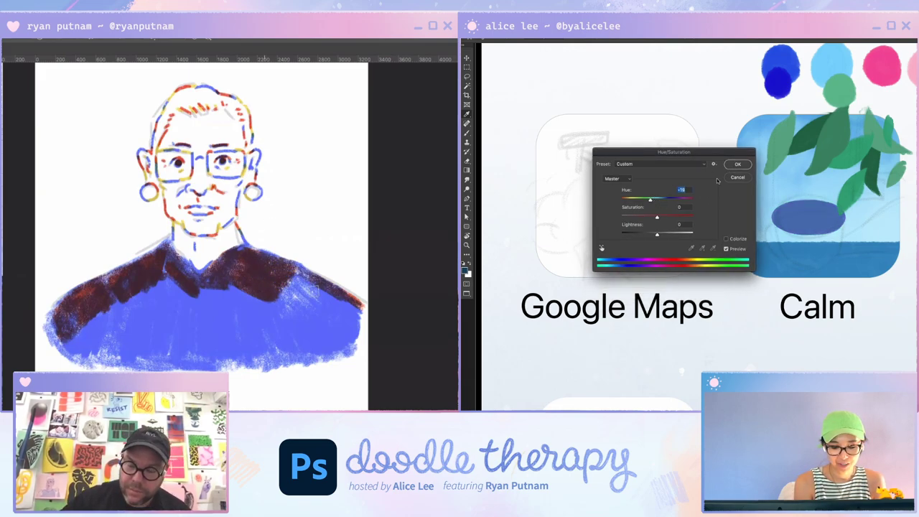
pyautogui.moveTo(296, 316)
pyautogui.mouseDown()
pyautogui.moveTo(312, 318)
pyautogui.moveTo(293, 297)
pyautogui.moveTo(326, 320)
pyautogui.mouseUp()
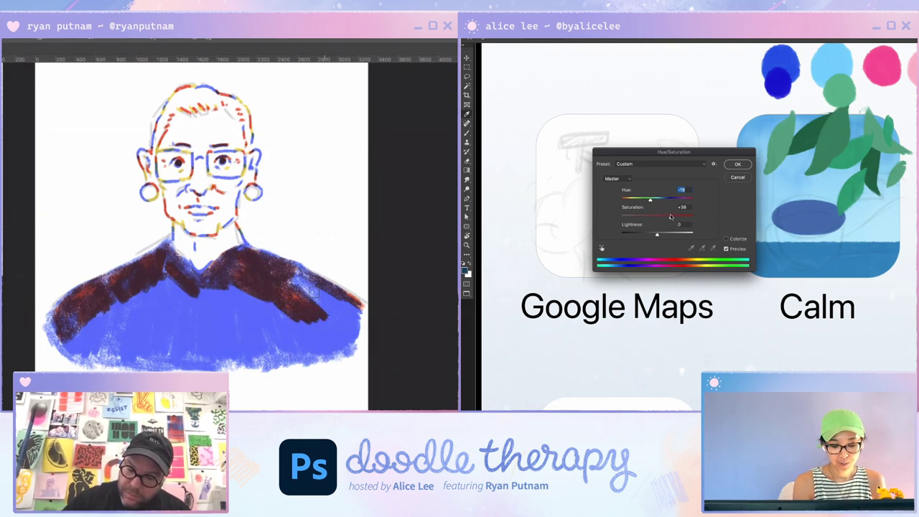
pyautogui.moveTo(671, 216)
pyautogui.mouseDown()
pyautogui.moveTo(659, 216)
pyautogui.moveTo(666, 236)
pyautogui.mouseUp()
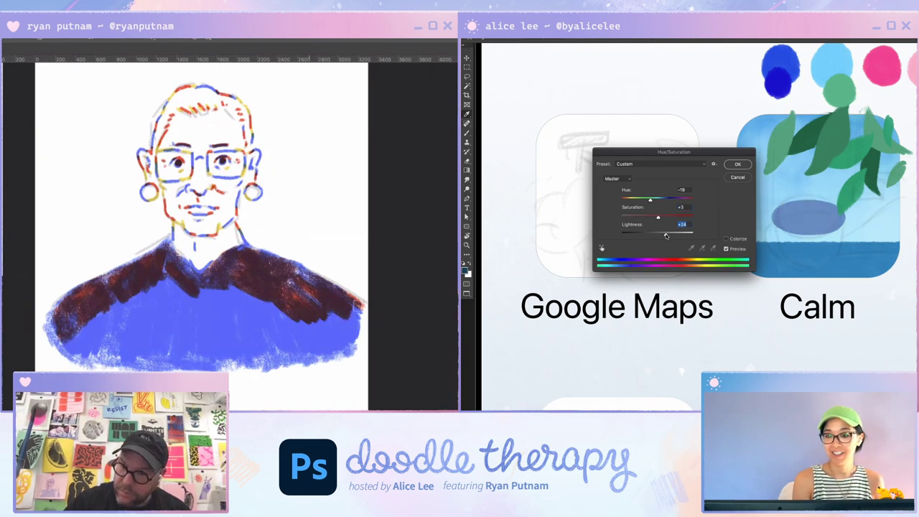
pyautogui.click(738, 165)
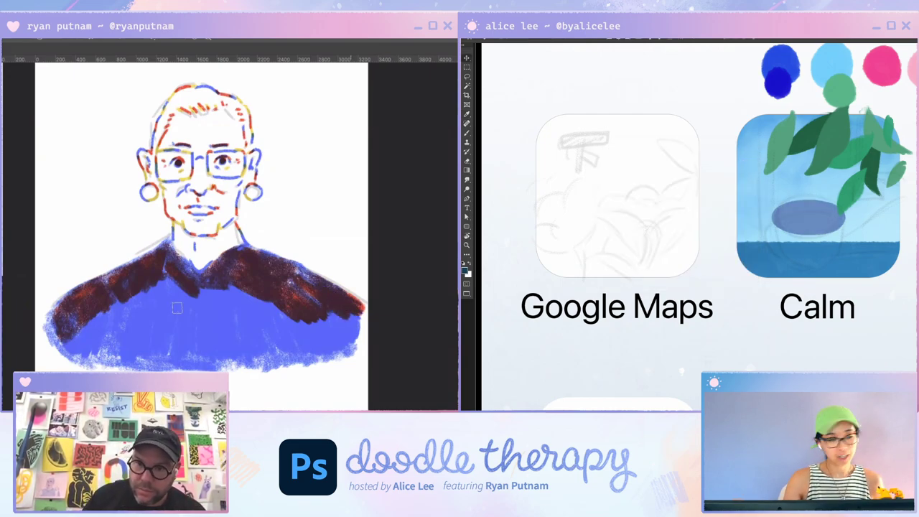
# Float and enlarge the Color panel, and extend the dark red shading down the shirt's left-hand sleeve.
pyautogui.moveTo(100, 316)
pyautogui.mouseDown()
pyautogui.moveTo(78, 337)
pyautogui.moveTo(86, 336)
pyautogui.mouseUp()
pyautogui.moveTo(913, 177)
pyautogui.mouseDown()
pyautogui.moveTo(711, 172)
pyautogui.moveTo(583, 136)
pyautogui.moveTo(531, 106)
pyautogui.mouseUp()
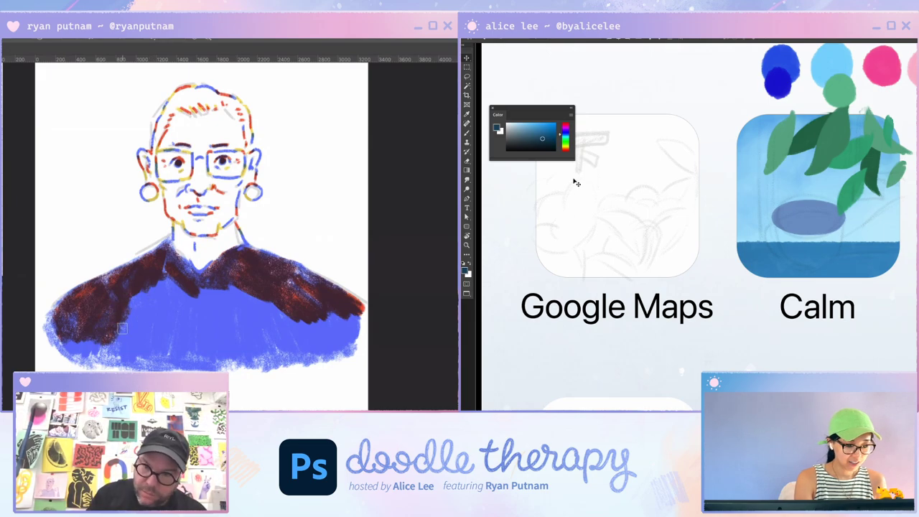
pyautogui.moveTo(575, 161); pyautogui.dragTo(587, 231)
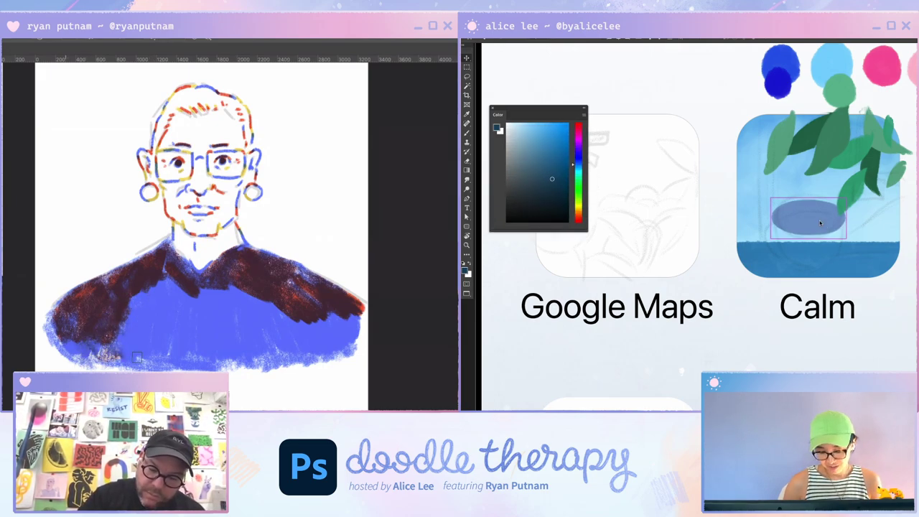
pyautogui.hotkey('ctrl', 'u')
pyautogui.moveTo(673, 152); pyautogui.dragTo(662, 232)
pyautogui.moveTo(645, 278)
pyautogui.mouseDown()
pyautogui.moveTo(656, 279)
pyautogui.moveTo(648, 278)
pyautogui.mouseUp()
pyautogui.click(726, 256)
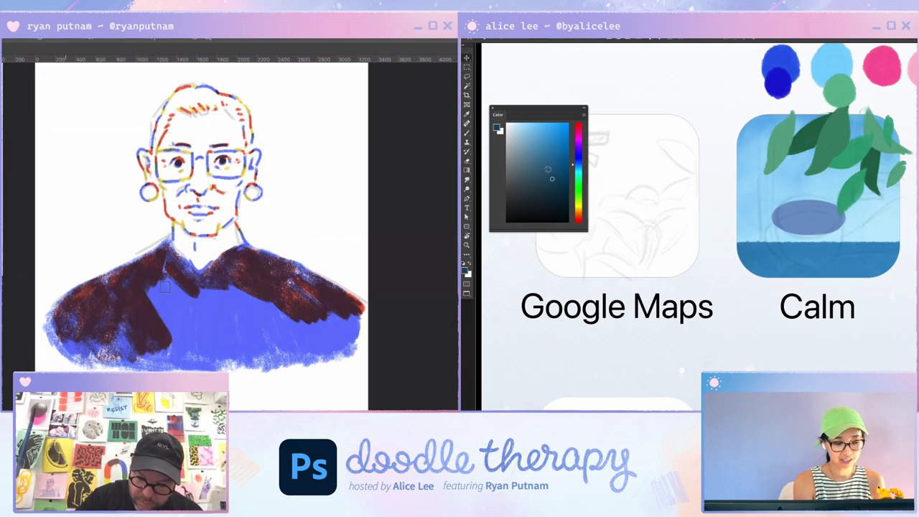
# Extend the dark red shading down the left half of the shirt's chest and across to the right-hand sleeve.
pyautogui.moveTo(151, 290); pyautogui.dragTo(179, 339)
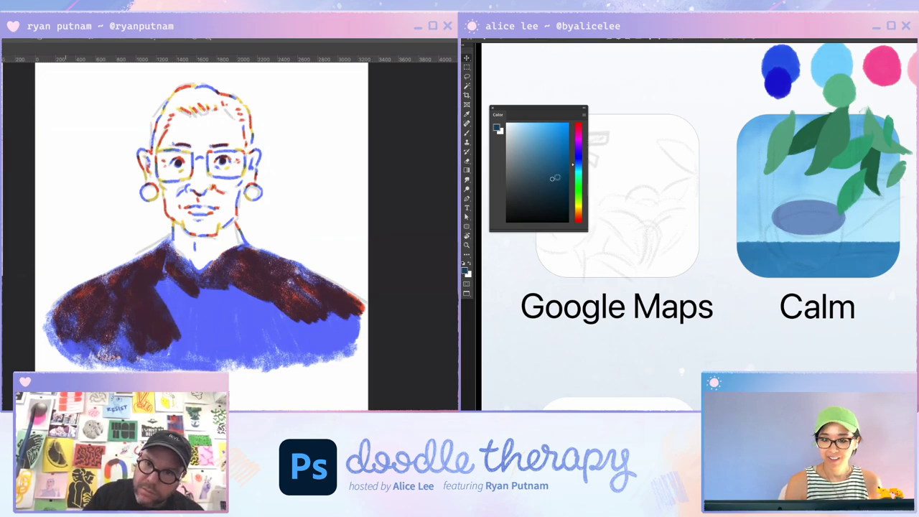
pyautogui.moveTo(164, 290); pyautogui.dragTo(184, 337)
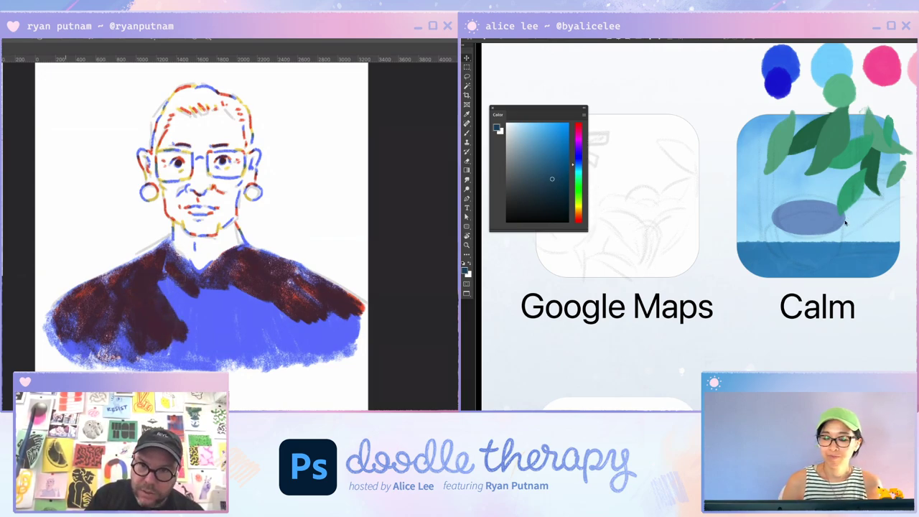
pyautogui.moveTo(163, 281)
pyautogui.mouseDown()
pyautogui.moveTo(183, 323)
pyautogui.moveTo(168, 278)
pyautogui.mouseUp()
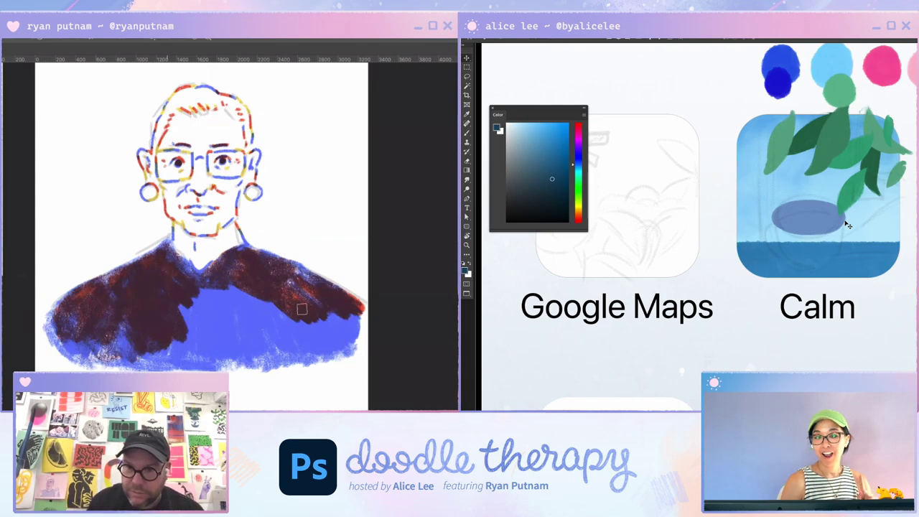
pyautogui.moveTo(241, 293)
pyautogui.mouseDown()
pyautogui.moveTo(206, 287)
pyautogui.moveTo(178, 326)
pyautogui.moveTo(208, 294)
pyautogui.moveTo(138, 353)
pyautogui.mouseUp()
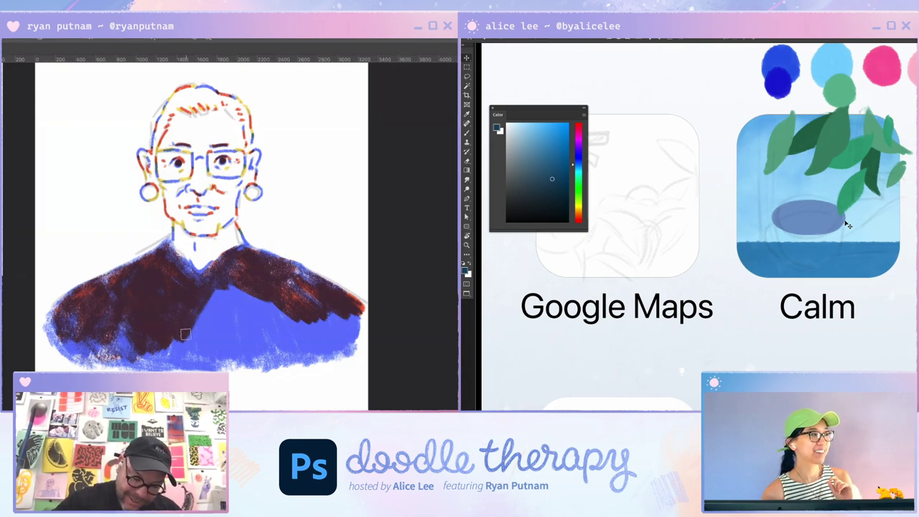
pyautogui.moveTo(170, 347)
pyautogui.mouseDown()
pyautogui.moveTo(202, 339)
pyautogui.moveTo(192, 320)
pyautogui.moveTo(213, 331)
pyautogui.moveTo(231, 322)
pyautogui.moveTo(240, 336)
pyautogui.mouseUp()
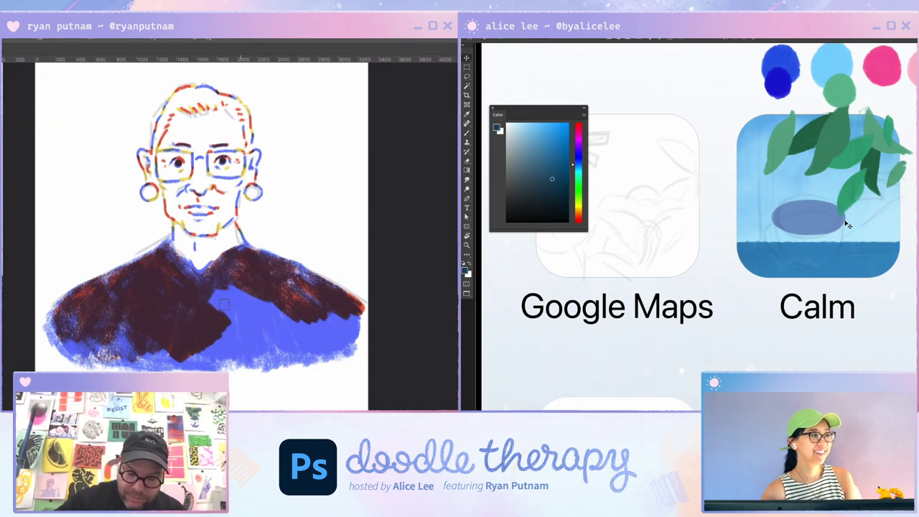
pyautogui.moveTo(224, 305)
pyautogui.mouseDown()
pyautogui.moveTo(215, 296)
pyautogui.moveTo(204, 302)
pyautogui.moveTo(244, 313)
pyautogui.mouseUp()
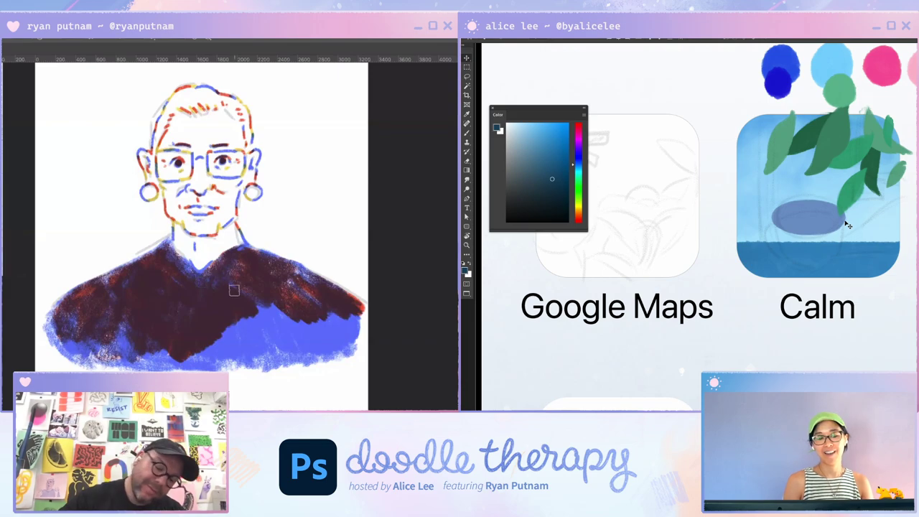
pyautogui.moveTo(275, 307)
pyautogui.mouseDown()
pyautogui.moveTo(307, 328)
pyautogui.moveTo(291, 315)
pyautogui.moveTo(304, 307)
pyautogui.moveTo(317, 333)
pyautogui.moveTo(323, 314)
pyautogui.moveTo(332, 331)
pyautogui.moveTo(357, 326)
pyautogui.mouseUp()
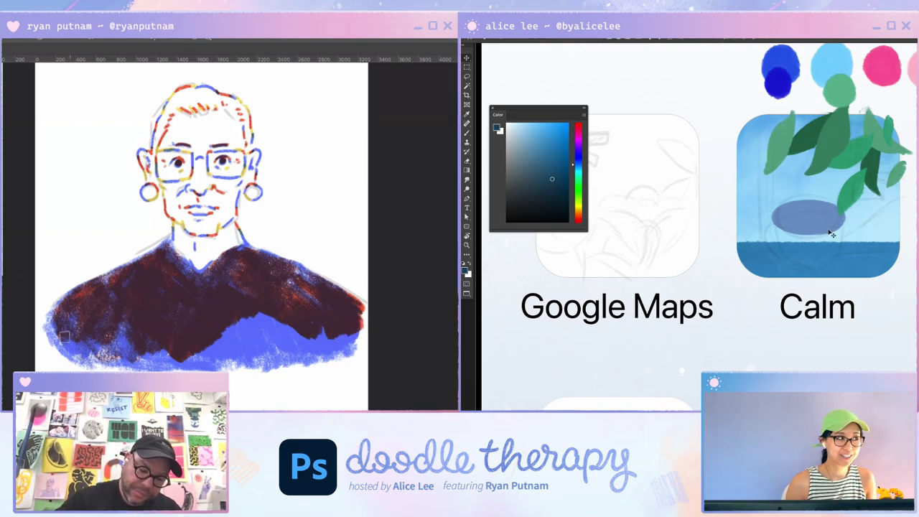
pyautogui.moveTo(173, 362); pyautogui.dragTo(166, 350)
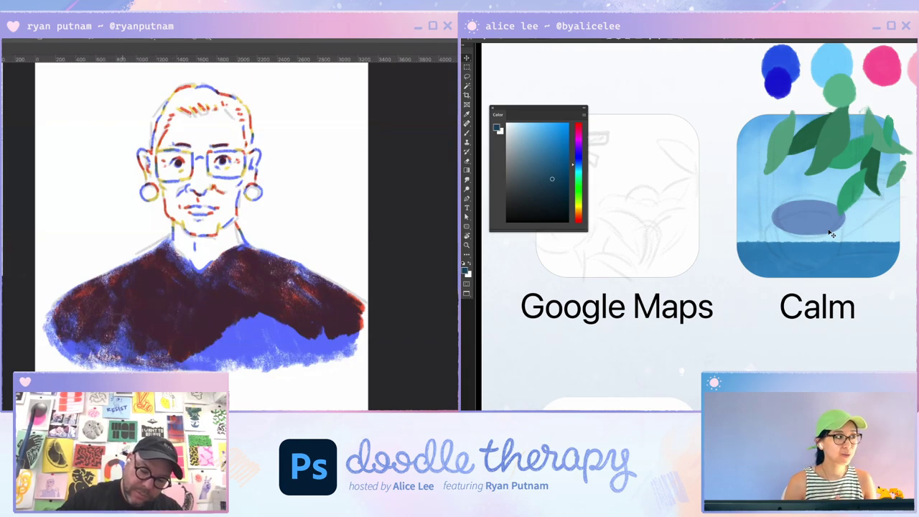
# Extend the dark red shading across the rest of the shirt's lower chest toward the right-hand sleeve.
pyautogui.moveTo(65, 348)
pyautogui.mouseDown()
pyautogui.moveTo(87, 347)
pyautogui.moveTo(68, 354)
pyautogui.mouseUp()
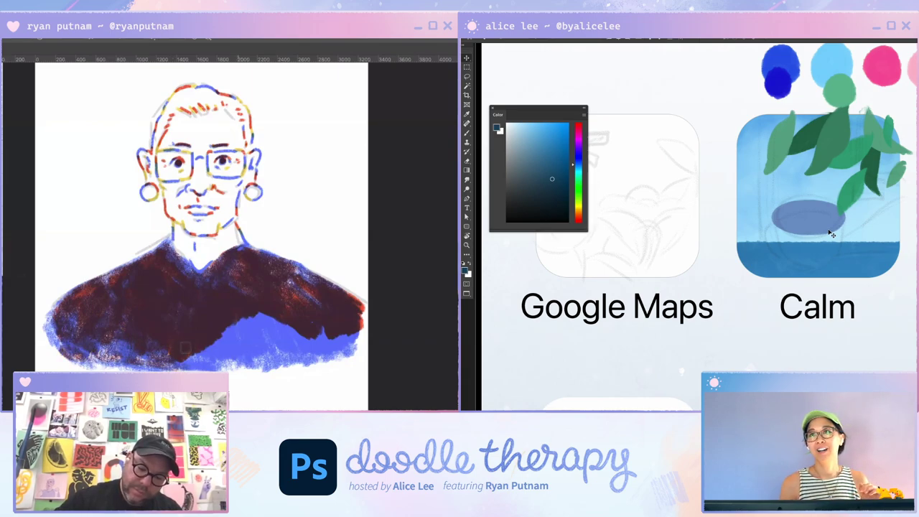
pyautogui.moveTo(185, 347)
pyautogui.mouseDown()
pyautogui.moveTo(215, 355)
pyautogui.moveTo(197, 338)
pyautogui.moveTo(257, 346)
pyautogui.moveTo(240, 339)
pyautogui.moveTo(273, 335)
pyautogui.moveTo(234, 332)
pyautogui.moveTo(267, 343)
pyautogui.moveTo(264, 325)
pyautogui.moveTo(253, 321)
pyautogui.moveTo(266, 325)
pyautogui.mouseUp()
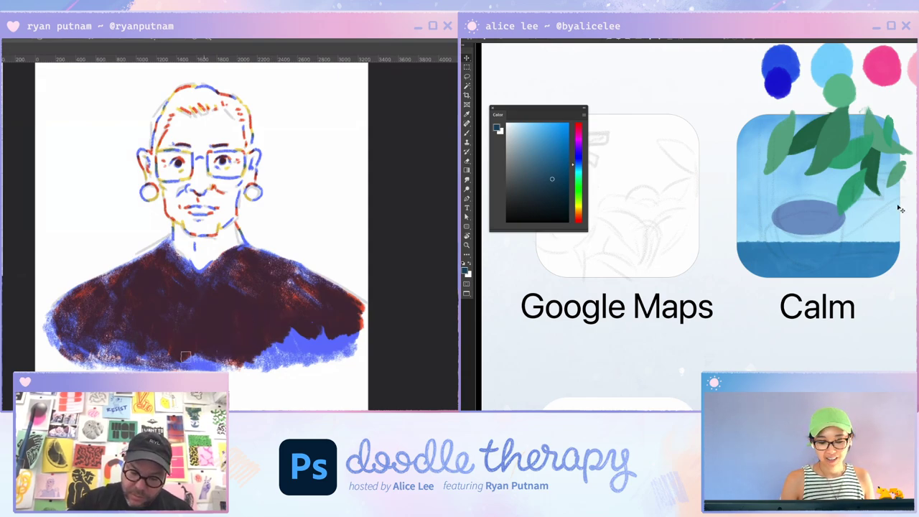
pyautogui.moveTo(843, 232); pyautogui.dragTo(837, 226)
pyautogui.press('super+plus')
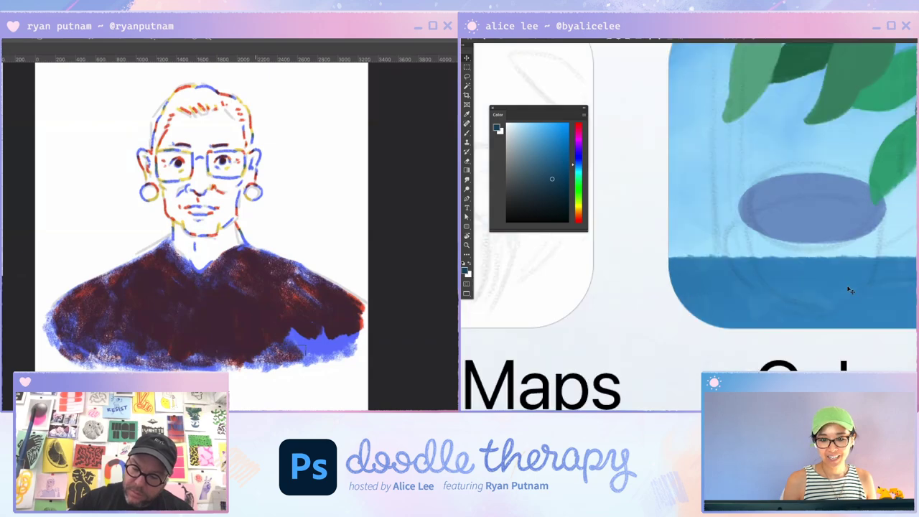
pyautogui.moveTo(301, 350); pyautogui.dragTo(314, 328)
# Choose a slightly brighter dark blue and start the bowl's left-hand outline below the purple oval in the Calm icon.
pyautogui.keyDown('super'); pyautogui.click(842, 304); pyautogui.keyUp('super')
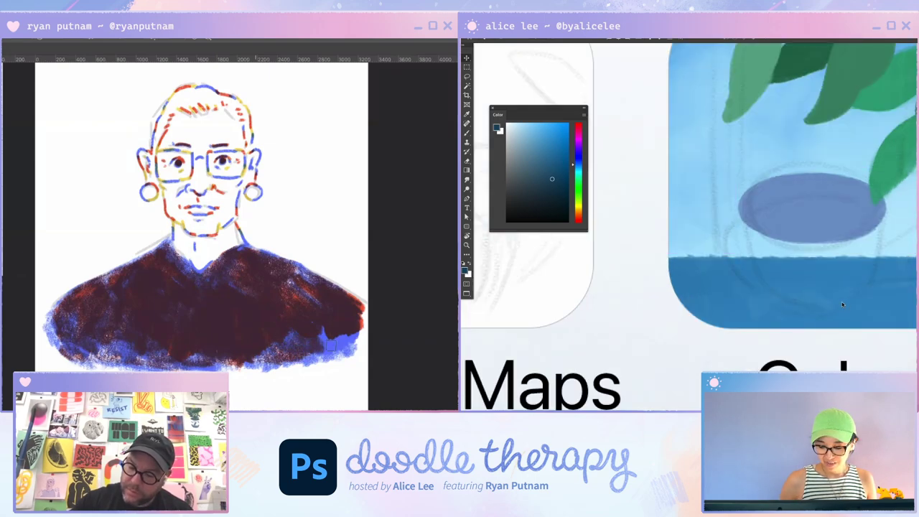
pyautogui.press('i')
pyautogui.hotkey('ctrl', '-')
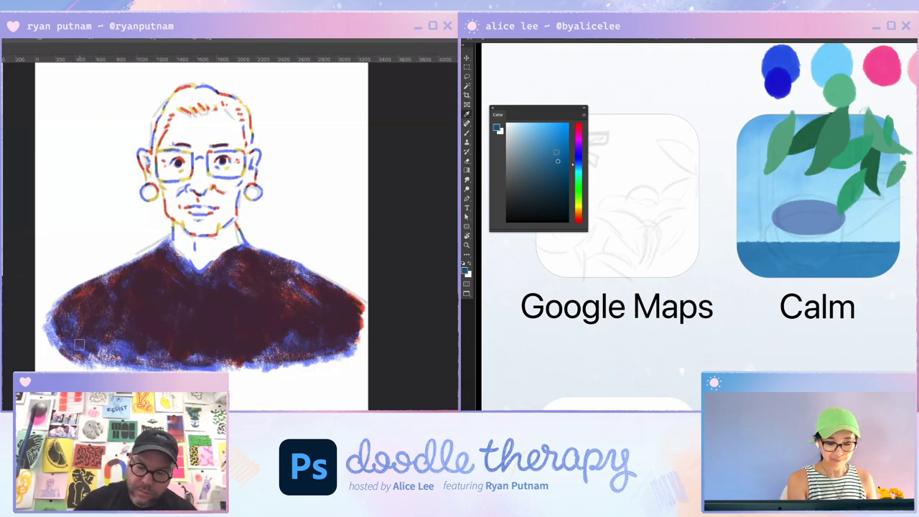
pyautogui.press('b')
pyautogui.moveTo(775, 224)
pyautogui.mouseDown()
pyautogui.moveTo(779, 249)
pyautogui.moveTo(777, 224)
pyautogui.mouseUp()
pyautogui.moveTo(298, 191)
pyautogui.mouseDown()
pyautogui.moveTo(266, 332)
pyautogui.moveTo(272, 275)
pyautogui.mouseUp()
pyautogui.moveTo(777, 225); pyautogui.dragTo(782, 238)
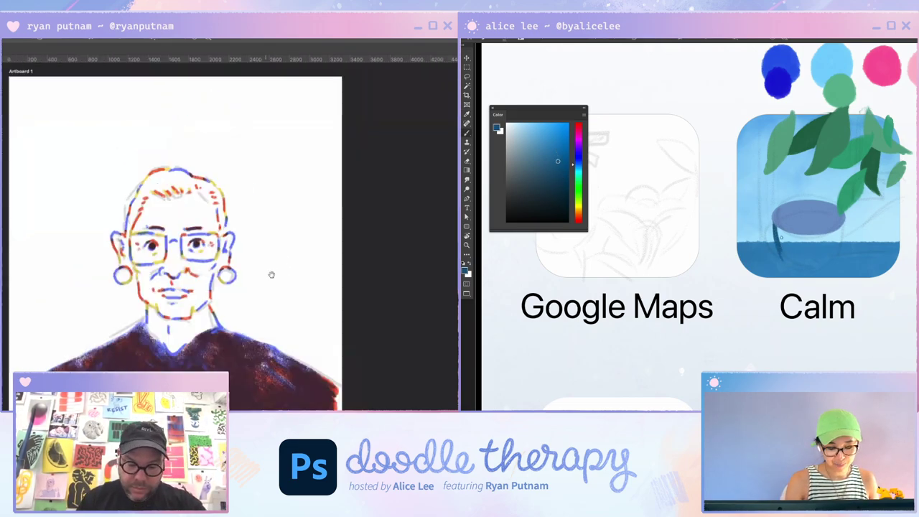
# Rotate the icon canvas to refine the bowl's curved outline, and select a Drawing Box pastel brush for the portrait.
pyautogui.moveTo(271, 275); pyautogui.dragTo(273, 226)
pyautogui.press('r')
pyautogui.moveTo(294, 269); pyautogui.dragTo(311, 215)
pyautogui.moveTo(897, 301); pyautogui.dragTo(786, 323)
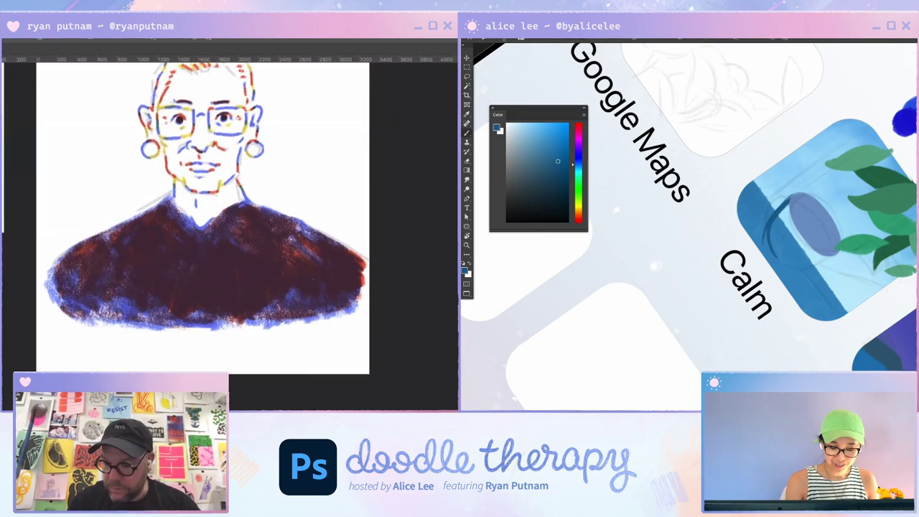
pyautogui.moveTo(768, 242); pyautogui.dragTo(772, 257)
pyautogui.press('F5')
pyautogui.press('e')
pyautogui.moveTo(773, 209); pyautogui.dragTo(766, 251)
pyautogui.click(404, 226)
pyautogui.press('b')
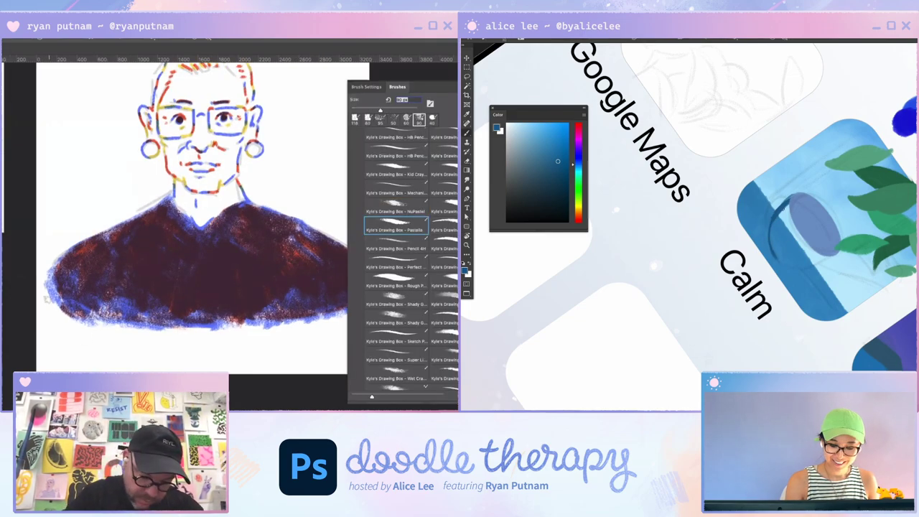
# Paint solid red below the shirt's left-hand sleeve down to the artboard's lower edge, and rotate the icon canvas again.
pyautogui.moveTo(47, 300); pyautogui.dragTo(59, 333)
pyautogui.moveTo(773, 224); pyautogui.dragTo(773, 247)
pyautogui.press('Escape')
pyautogui.hotkey('ctrl', 'z')
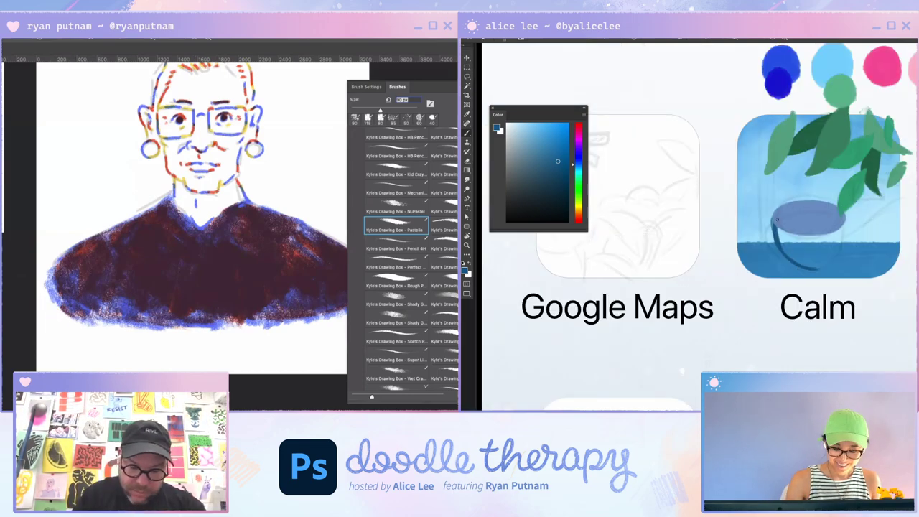
pyautogui.moveTo(46, 289); pyautogui.dragTo(42, 327)
pyautogui.press('r')
pyautogui.moveTo(900, 282); pyautogui.dragTo(759, 324)
pyautogui.moveTo(41, 327)
pyautogui.mouseDown()
pyautogui.moveTo(43, 367)
pyautogui.moveTo(57, 364)
pyautogui.mouseUp()
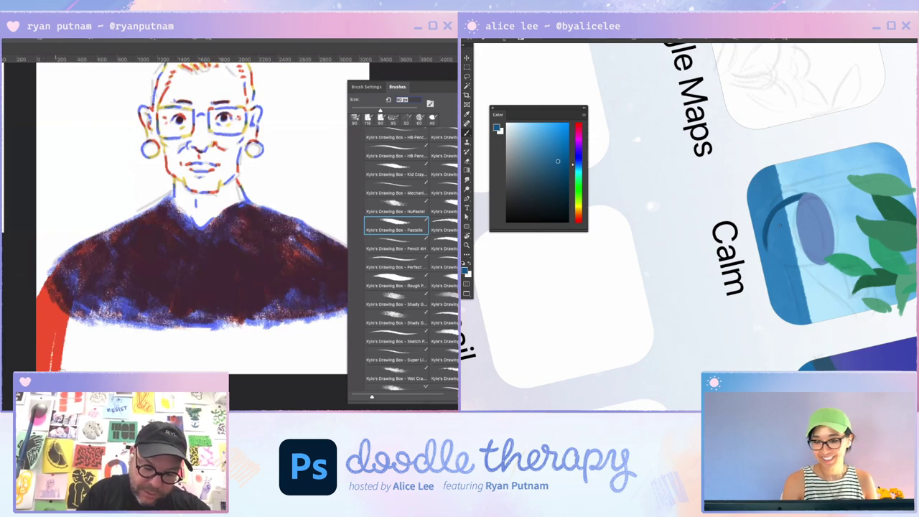
# Mirror a copy of the bowl's half outline to its right side and merge the layers, extending the portrait's red area rightward.
pyautogui.press('Escape')
pyautogui.moveTo(73, 303); pyautogui.dragTo(65, 366)
pyautogui.press('super+j')
pyautogui.press('v')
pyautogui.moveTo(804, 260)
pyautogui.mouseDown()
pyautogui.moveTo(855, 259)
pyautogui.moveTo(842, 259)
pyautogui.mouseUp()
pyautogui.moveTo(93, 326)
pyautogui.mouseDown()
pyautogui.moveTo(115, 300)
pyautogui.moveTo(128, 365)
pyautogui.moveTo(129, 308)
pyautogui.moveTo(149, 365)
pyautogui.moveTo(183, 309)
pyautogui.moveTo(210, 364)
pyautogui.moveTo(201, 329)
pyautogui.moveTo(151, 333)
pyautogui.mouseUp()
pyautogui.press('v')
pyautogui.press('super+e')
# Widen the bowl outline to match the purple oval's edges, and extend the red area below the shirt's middle.
pyautogui.moveTo(859, 244); pyautogui.dragTo(846, 245)
pyautogui.moveTo(226, 316); pyautogui.dragTo(217, 364)
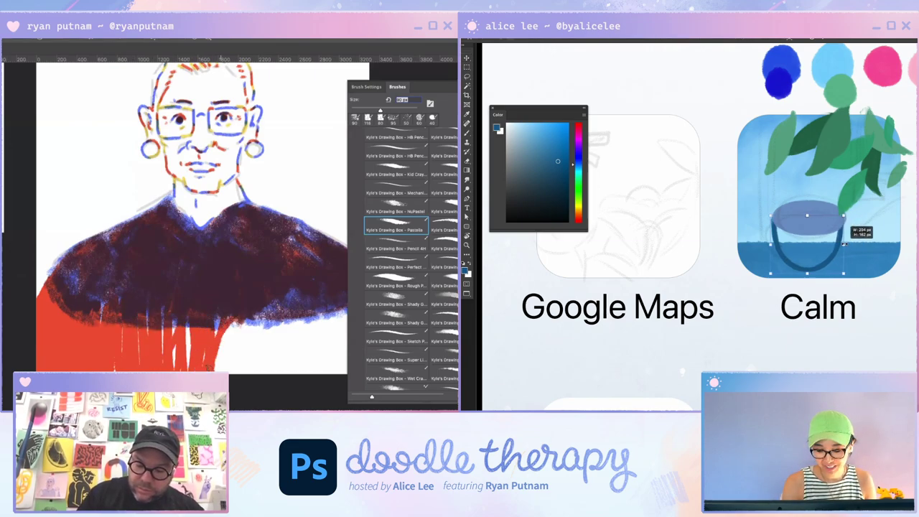
pyautogui.moveTo(846, 245); pyautogui.dragTo(848, 245)
pyautogui.moveTo(233, 323); pyautogui.dragTo(221, 366)
pyautogui.moveTo(847, 245); pyautogui.dragTo(850, 248)
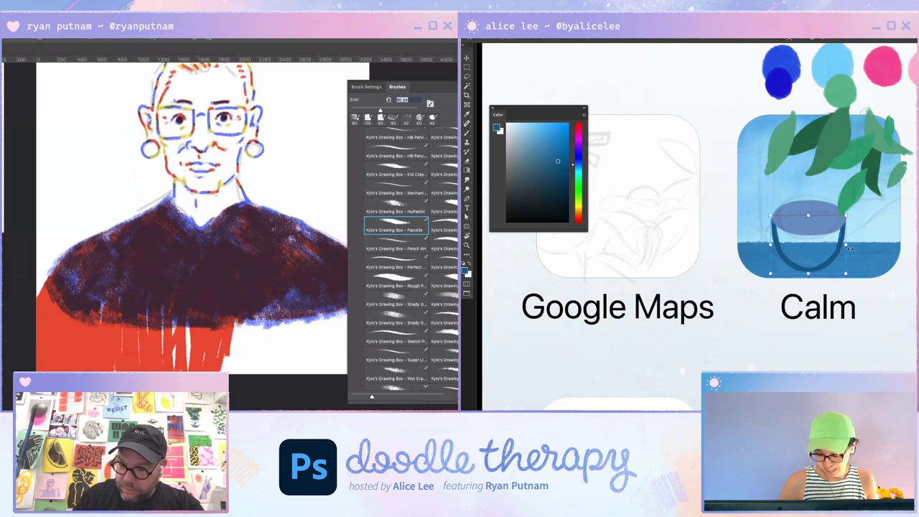
pyautogui.press('F5')
pyautogui.press('Return')
# Close the bowl's outline along the purple oval's front rim, and paint red below the shirt's right-hand side.
pyautogui.moveTo(365, 290)
pyautogui.mouseDown()
pyautogui.moveTo(372, 331)
pyautogui.moveTo(362, 293)
pyautogui.moveTo(348, 306)
pyautogui.moveTo(367, 366)
pyautogui.moveTo(343, 320)
pyautogui.moveTo(355, 372)
pyautogui.mouseUp()
pyautogui.press('r')
pyautogui.press('v')
pyautogui.press('r')
pyautogui.moveTo(863, 341)
pyautogui.mouseDown()
pyautogui.moveTo(788, 333)
pyautogui.moveTo(724, 306)
pyautogui.mouseUp()
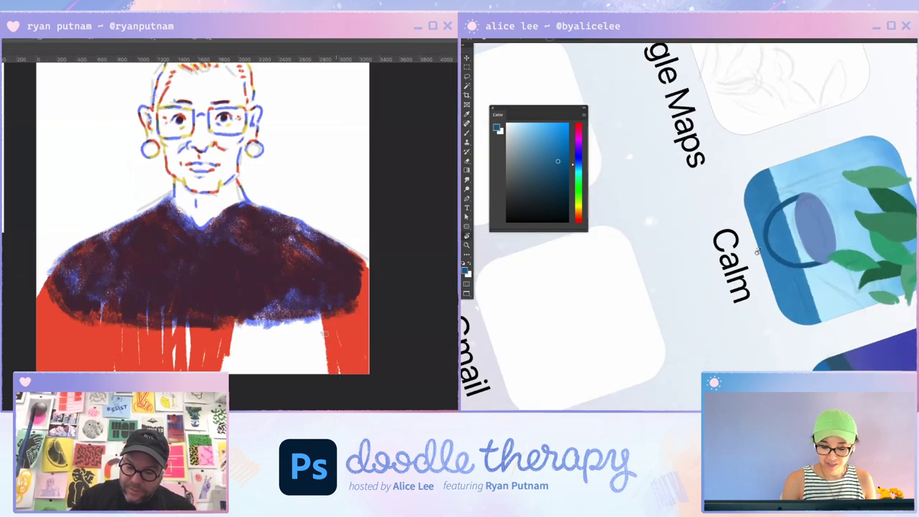
pyautogui.press('b')
pyautogui.moveTo(321, 313)
pyautogui.mouseDown()
pyautogui.moveTo(337, 384)
pyautogui.moveTo(311, 323)
pyautogui.mouseUp()
pyautogui.moveTo(798, 199); pyautogui.dragTo(796, 227)
pyautogui.moveTo(311, 323)
pyautogui.mouseDown()
pyautogui.moveTo(289, 330)
pyautogui.moveTo(254, 376)
pyautogui.mouseUp()
pyautogui.moveTo(796, 227); pyautogui.dragTo(811, 260)
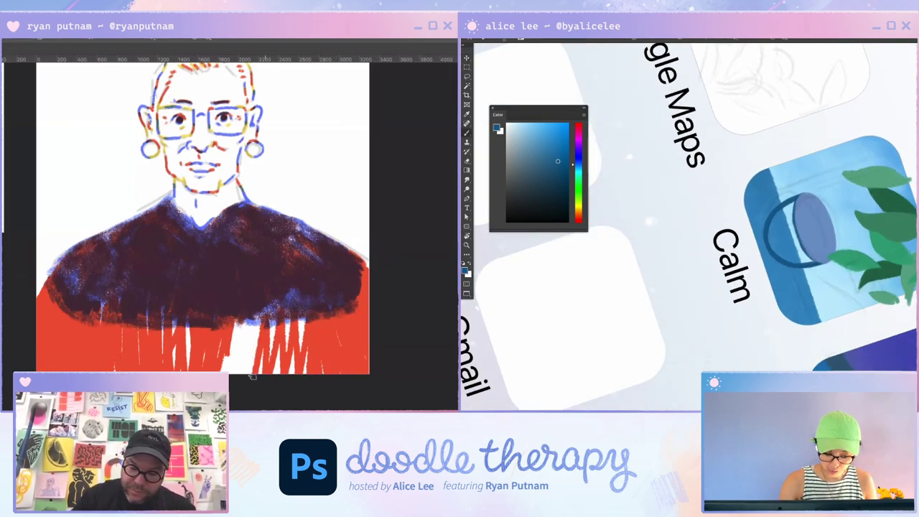
# Select the bowl's interior with the Magic Wand and fill it dark blue, while filling the red area's remaining right-hand gap.
pyautogui.press('w')
pyautogui.moveTo(254, 375)
pyautogui.mouseDown()
pyautogui.moveTo(235, 337)
pyautogui.moveTo(242, 316)
pyautogui.moveTo(259, 342)
pyautogui.moveTo(270, 313)
pyautogui.moveTo(309, 378)
pyautogui.mouseUp()
pyautogui.click(802, 256)
pyautogui.press('F2')
pyautogui.press('Return')
pyautogui.press('g')
pyautogui.hotkey('alt', 'BackSpace')
pyautogui.hotkey('ctrl', 'd')
pyautogui.press('r')
pyautogui.press('Escape')
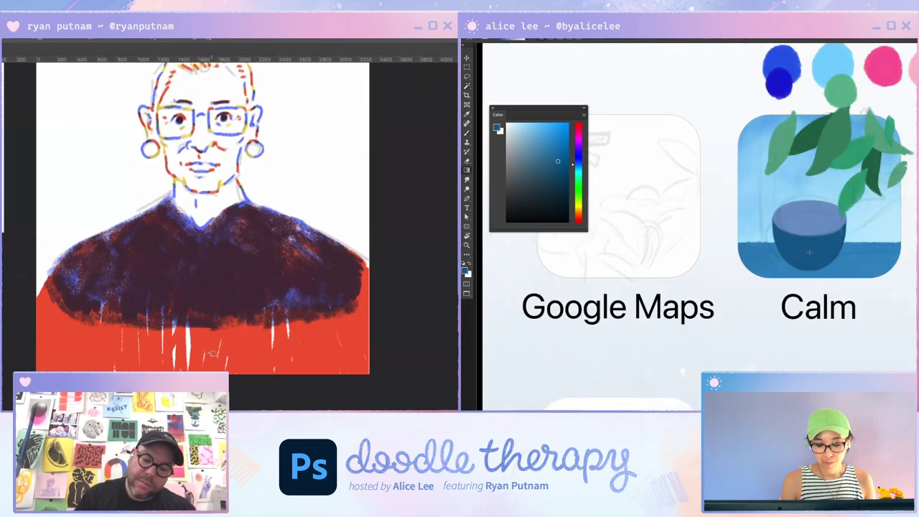
# Cover the white gaps in the red area below the shirt's middle, and select the lower of the two Shady brushes.
pyautogui.moveTo(191, 341); pyautogui.dragTo(187, 365)
pyautogui.press('b')
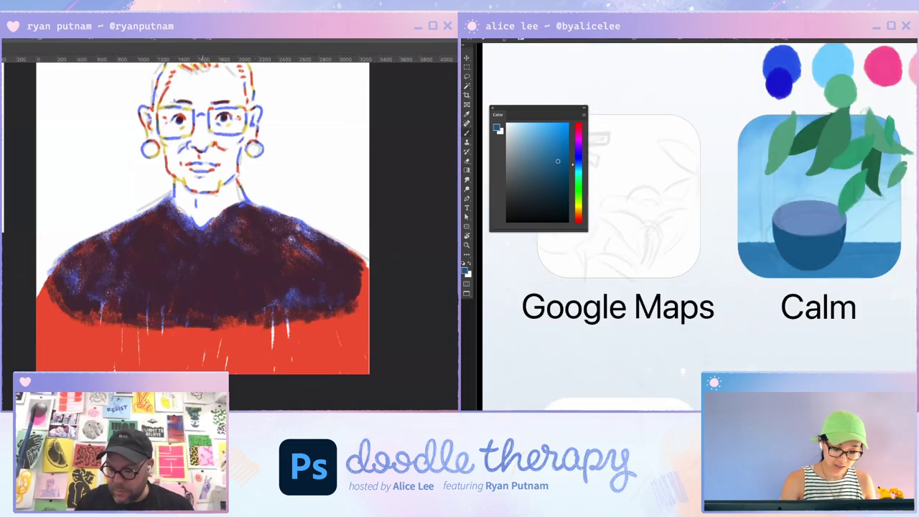
pyautogui.press('F5')
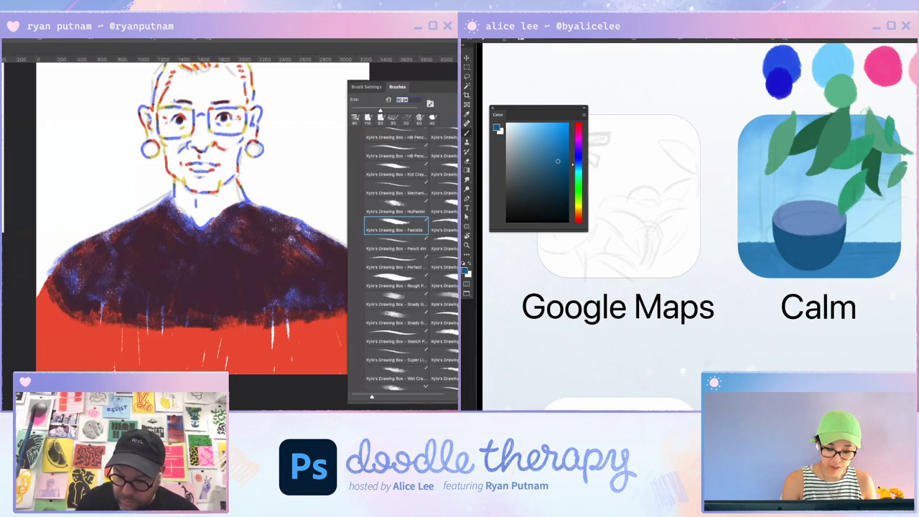
pyautogui.click(404, 318)
pyautogui.moveTo(66, 318)
pyautogui.mouseDown()
pyautogui.moveTo(52, 305)
pyautogui.moveTo(65, 315)
pyautogui.mouseUp()
pyautogui.hotkey('ctrl', 'z')
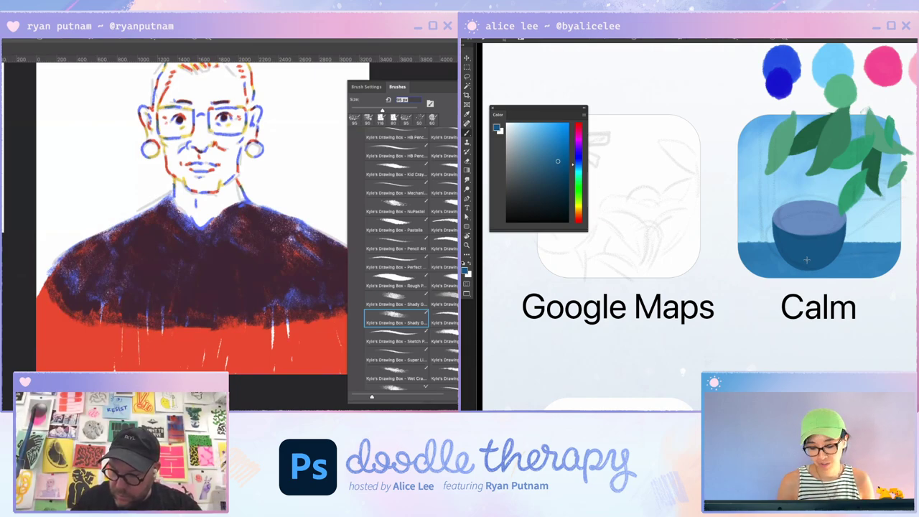
# Shade the red area below the left-hand sleeve in dark maroon, and add a new layer for the Calm icon.
pyautogui.scroll(2, 807, 260)
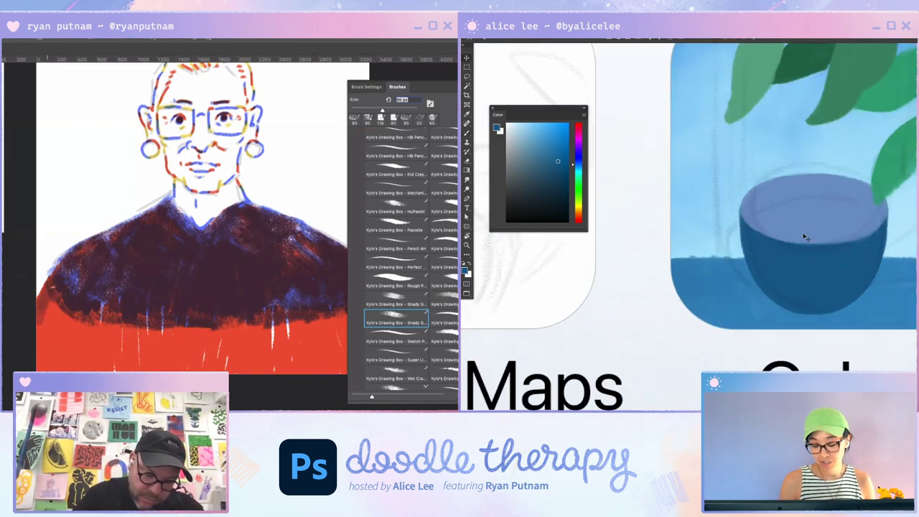
pyautogui.moveTo(45, 310)
pyautogui.mouseDown()
pyautogui.moveTo(63, 323)
pyautogui.moveTo(43, 362)
pyautogui.moveTo(63, 364)
pyautogui.moveTo(64, 327)
pyautogui.moveTo(83, 363)
pyautogui.moveTo(79, 342)
pyautogui.moveTo(125, 365)
pyautogui.mouseUp()
pyautogui.hotkey('ctrl', 'shift', 'n')
pyautogui.press('Return')
pyautogui.hotkey('ctrl', '-')
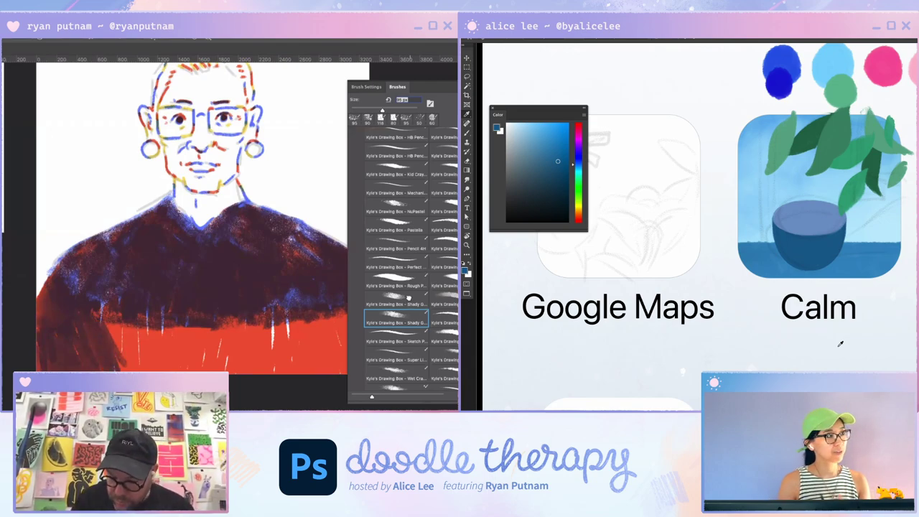
# Move the Color panel over the Google Maps icon, pick a light green, and shade a dark patch below the shirt's right-hand side.
pyautogui.click(400, 302)
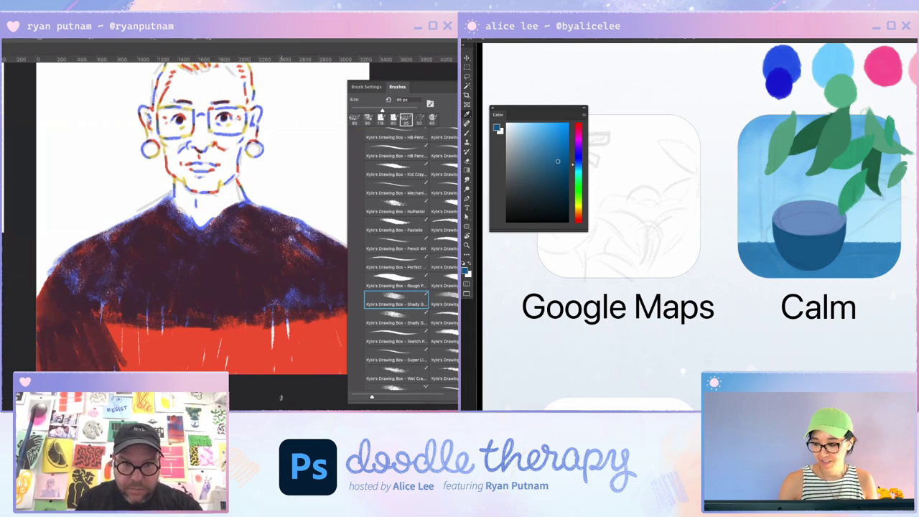
pyautogui.moveTo(522, 111); pyautogui.dragTo(589, 134)
pyautogui.click(414, 321)
pyautogui.click(646, 202)
pyautogui.moveTo(296, 323); pyautogui.dragTo(317, 343)
pyautogui.click(588, 159)
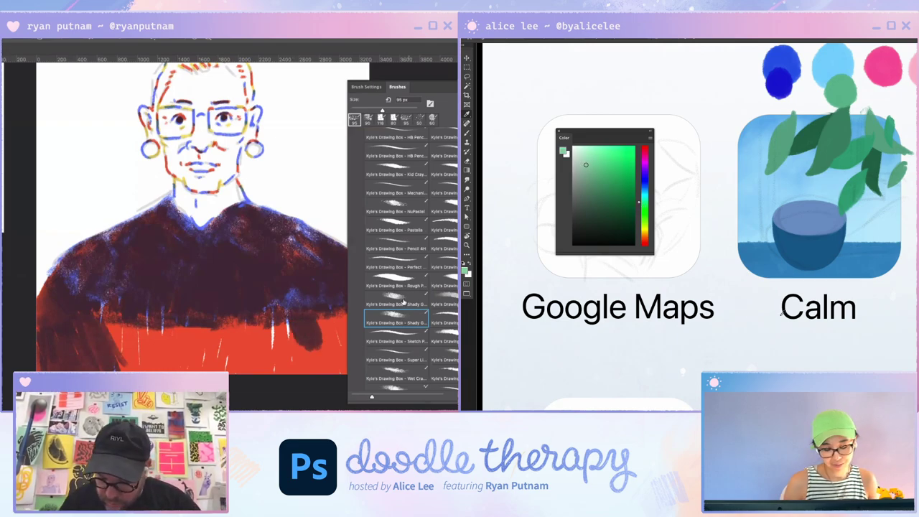
# Paint light green tea inside the bowl's purple rim, and extend the dark shading under the right-hand sleeve with the upper Shady brush.
pyautogui.click(400, 304)
pyautogui.press('super+plus')
pyautogui.moveTo(288, 350); pyautogui.dragTo(281, 316)
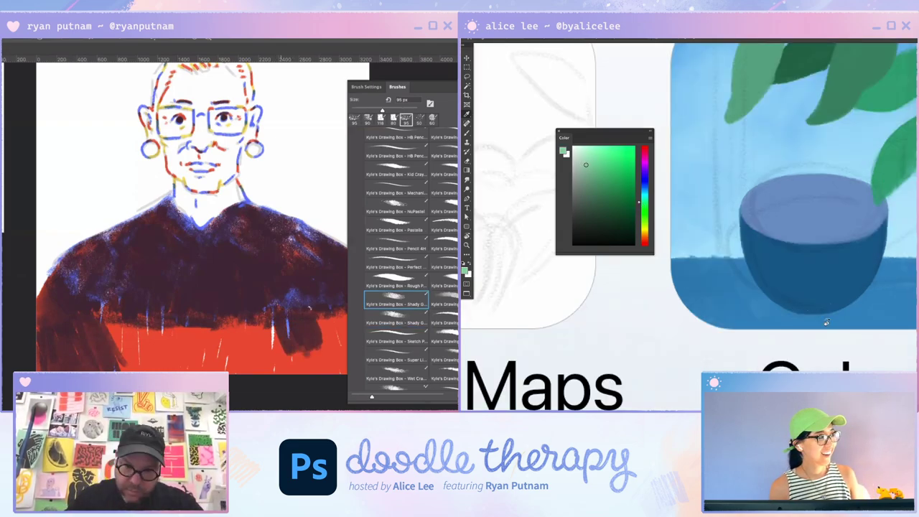
pyautogui.moveTo(828, 323); pyautogui.dragTo(896, 251)
pyautogui.moveTo(252, 300); pyautogui.dragTo(187, 273)
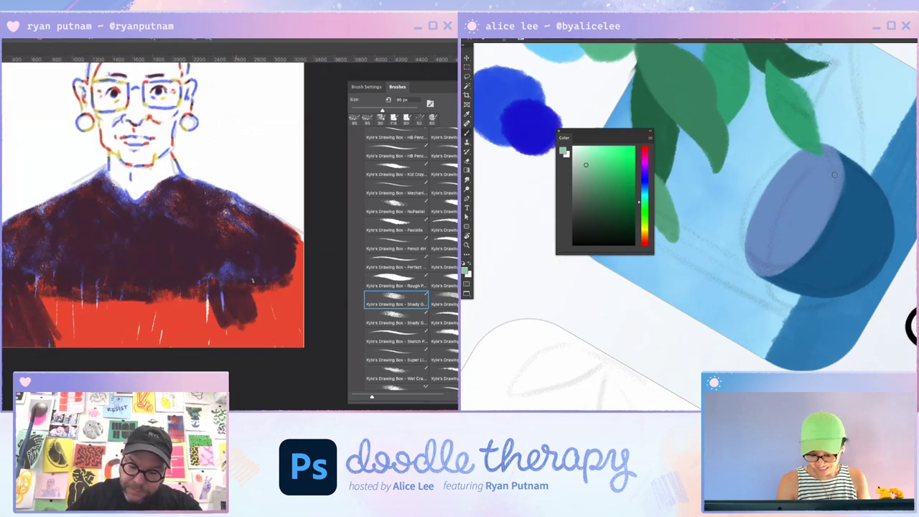
pyautogui.moveTo(832, 179)
pyautogui.mouseDown()
pyautogui.moveTo(805, 198)
pyautogui.moveTo(791, 253)
pyautogui.moveTo(839, 176)
pyautogui.mouseUp()
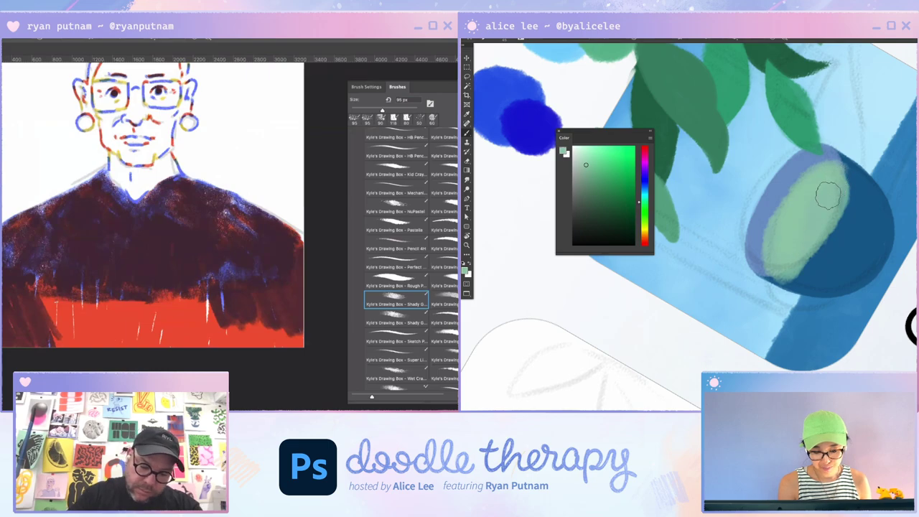
pyautogui.press('Escape')
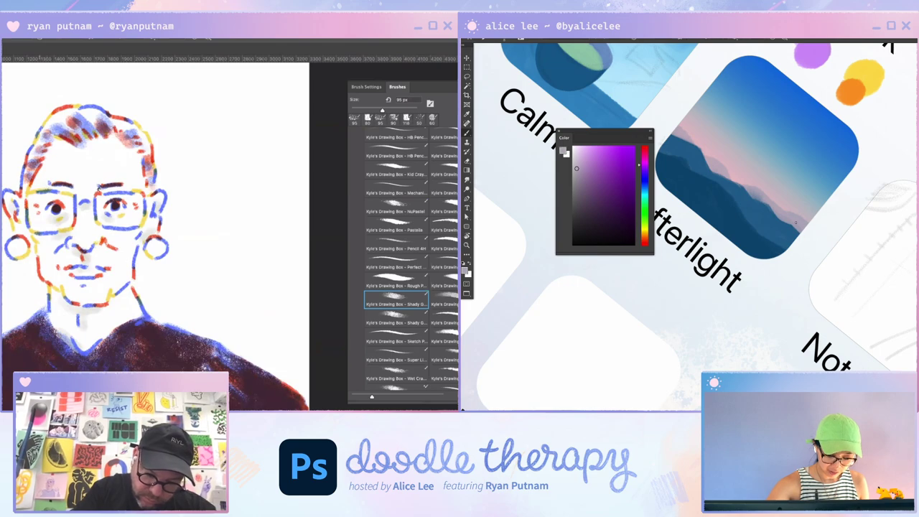
# Add shading strokes to the portrait's hair, and paint teal aurora streaks in the Afterlight icon's sky.
pyautogui.moveTo(52, 181); pyautogui.dragTo(88, 190)
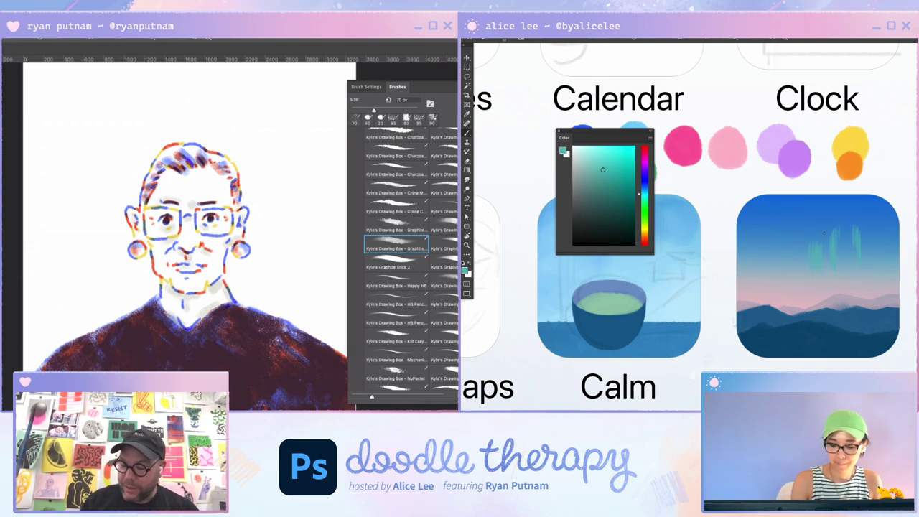
pyautogui.moveTo(827, 251); pyautogui.dragTo(829, 229)
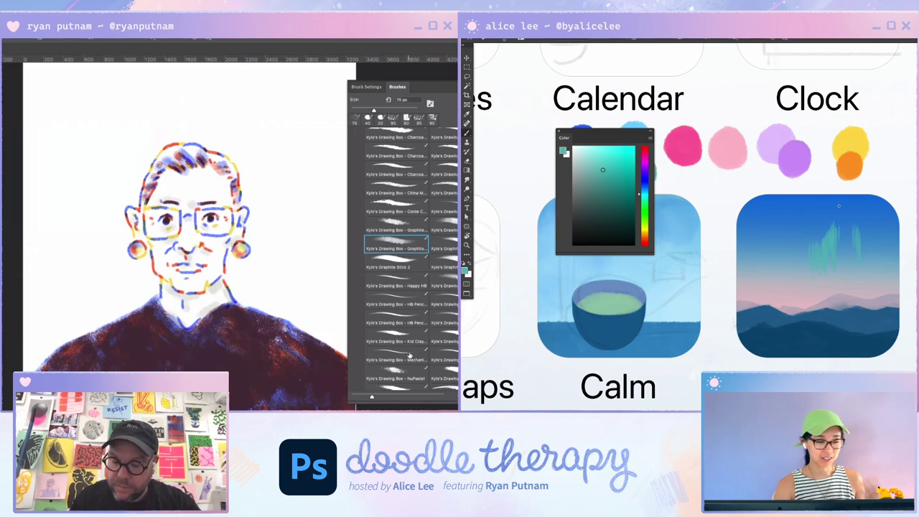
# Try a stroke beside the portrait's head with the NuPastel brush at 64 px.
pyautogui.click(399, 374)
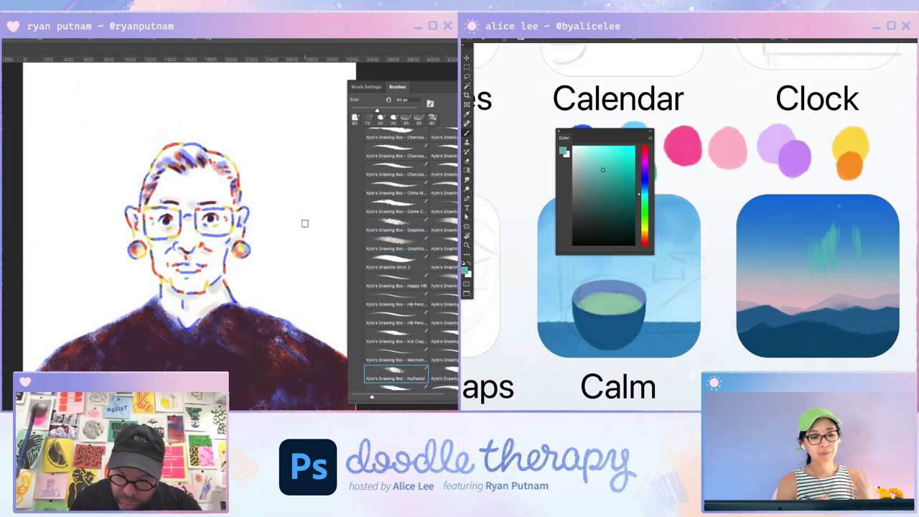
pyautogui.moveTo(379, 111); pyautogui.dragTo(372, 112)
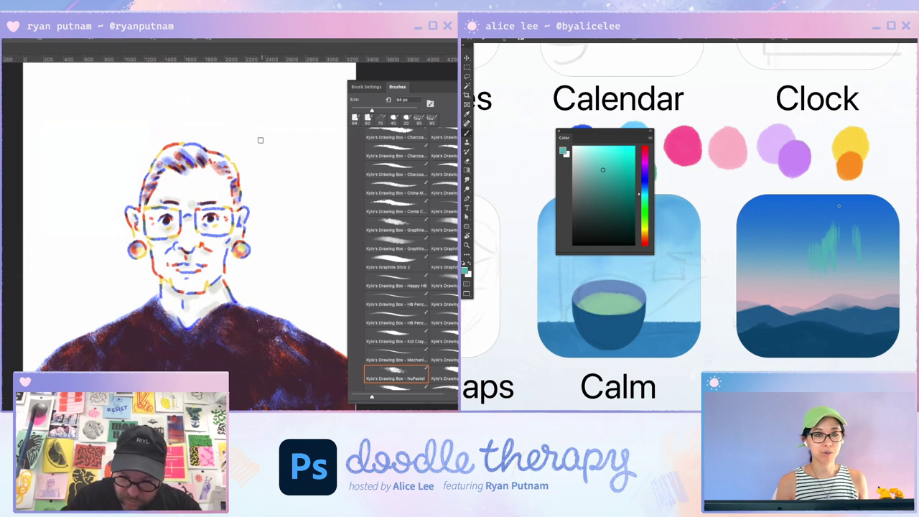
pyautogui.moveTo(260, 140)
pyautogui.mouseDown()
pyautogui.moveTo(272, 191)
pyautogui.moveTo(298, 187)
pyautogui.mouseUp()
pyautogui.hotkey('ctrl', 'z')
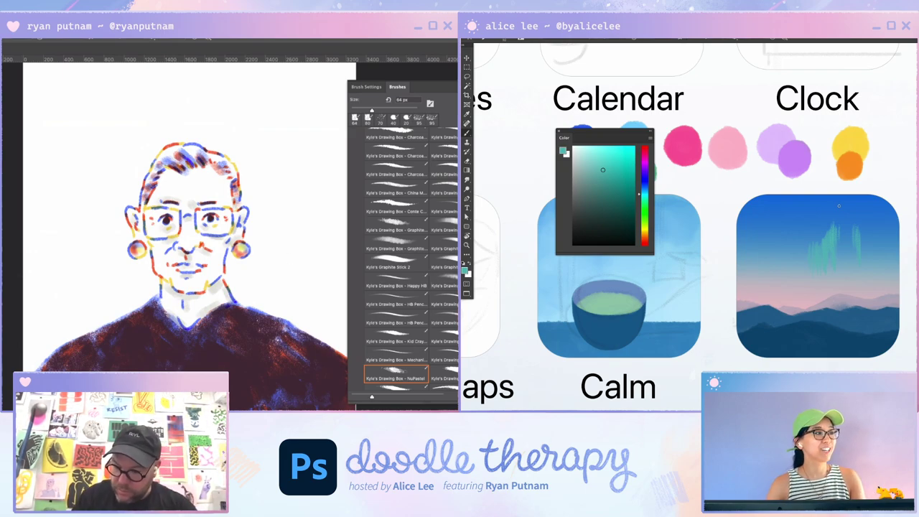
# Select the 20 px Drawing Box brush beside the China Marker, test it near the head, and set its size to 40 px.
pyautogui.scroll(10, 402, 259)
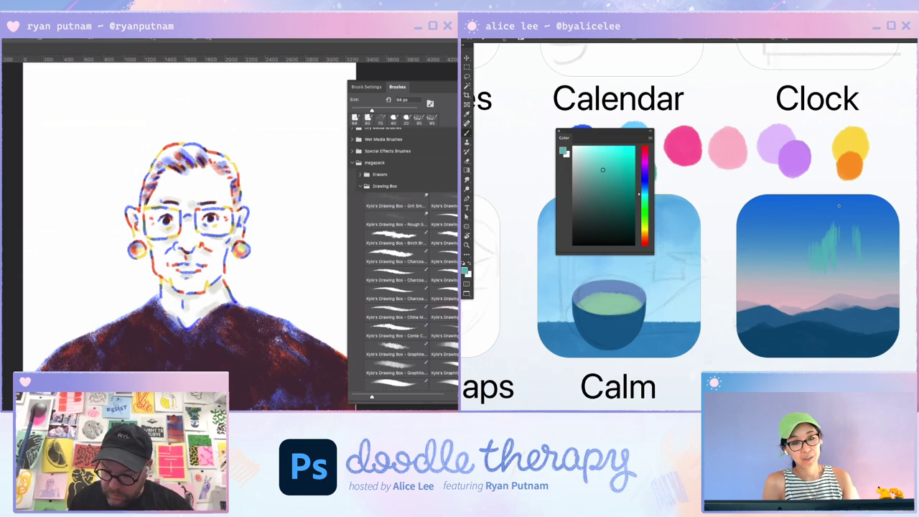
pyautogui.click(445, 313)
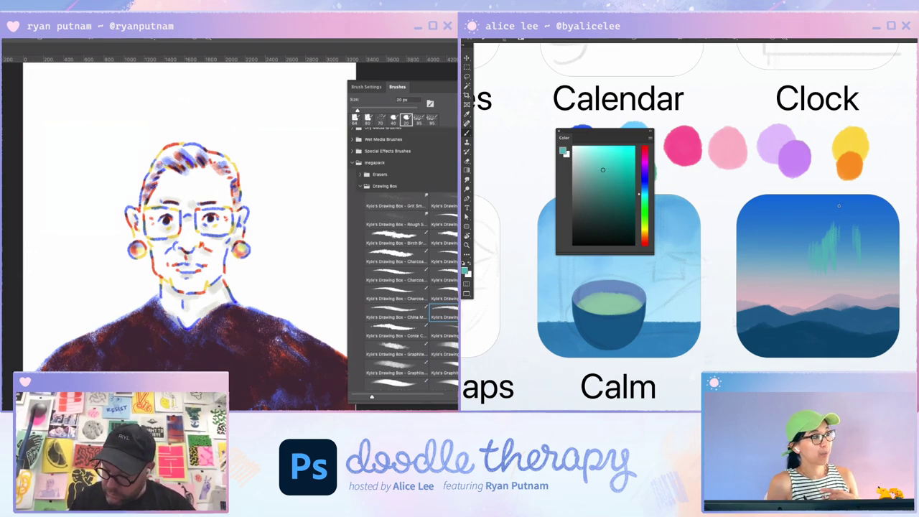
pyautogui.moveTo(251, 199); pyautogui.dragTo(257, 188)
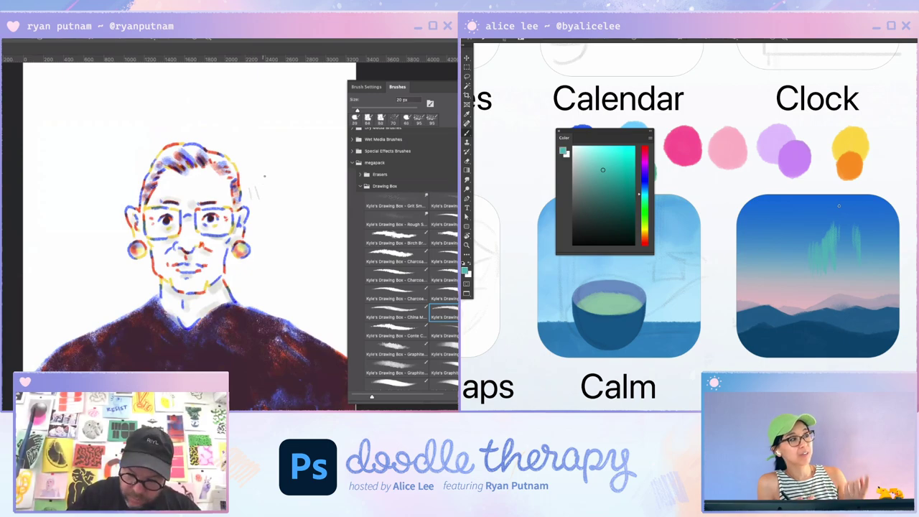
pyautogui.click(400, 100)
pyautogui.write('40')
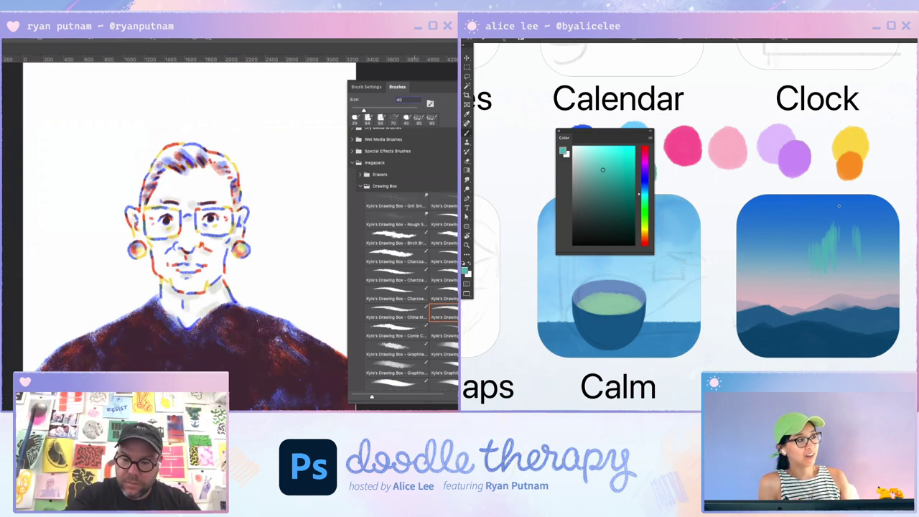
# Scatter short light grey dashes around the side of the portrait's head, from beside the hair down past the earring, with the 40 px brush.
pyautogui.moveTo(247, 199)
pyautogui.mouseDown()
pyautogui.moveTo(253, 189)
pyautogui.moveTo(267, 193)
pyautogui.mouseUp()
pyautogui.moveTo(257, 213); pyautogui.dragTo(266, 202)
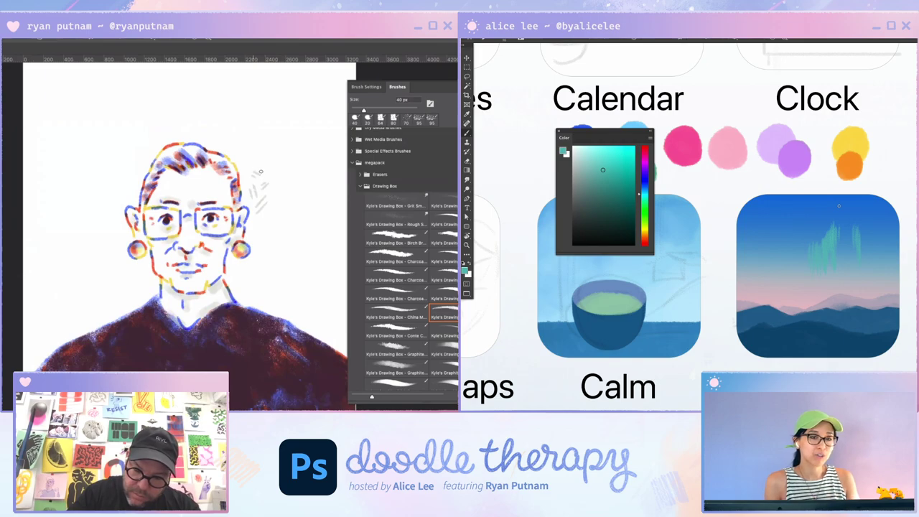
pyautogui.moveTo(272, 180)
pyautogui.mouseDown()
pyautogui.moveTo(277, 173)
pyautogui.moveTo(269, 217)
pyautogui.mouseUp()
pyautogui.moveTo(271, 208)
pyautogui.mouseDown()
pyautogui.moveTo(275, 215)
pyautogui.moveTo(257, 219)
pyautogui.mouseUp()
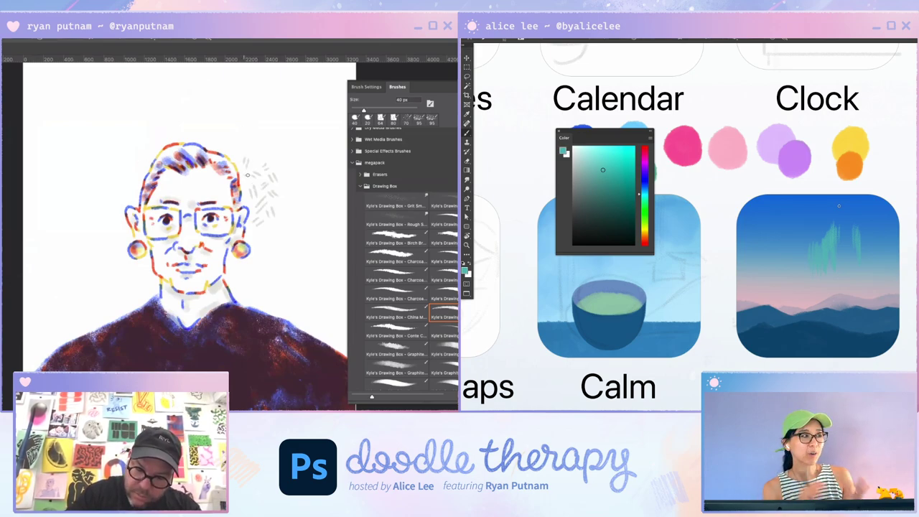
pyautogui.moveTo(254, 158); pyautogui.dragTo(258, 152)
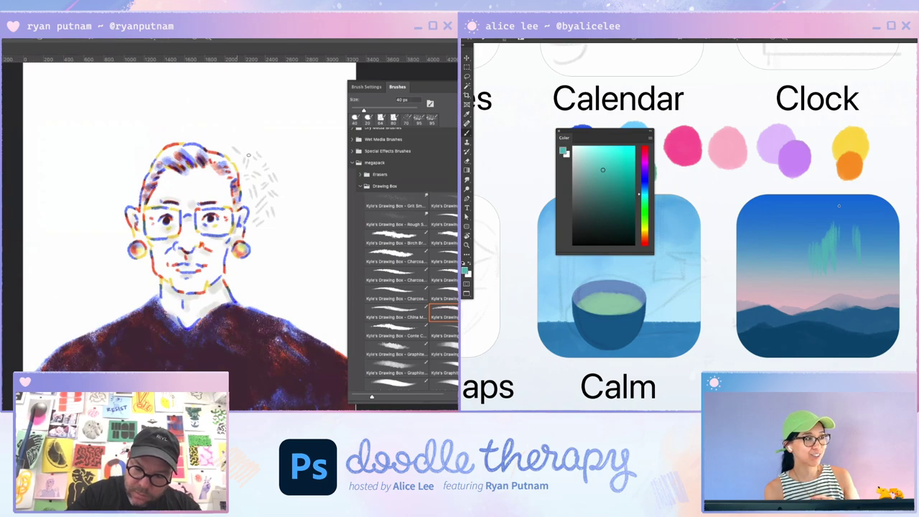
pyautogui.moveTo(257, 236)
pyautogui.mouseDown()
pyautogui.moveTo(279, 233)
pyautogui.moveTo(235, 273)
pyautogui.moveTo(264, 259)
pyautogui.moveTo(252, 271)
pyautogui.mouseUp()
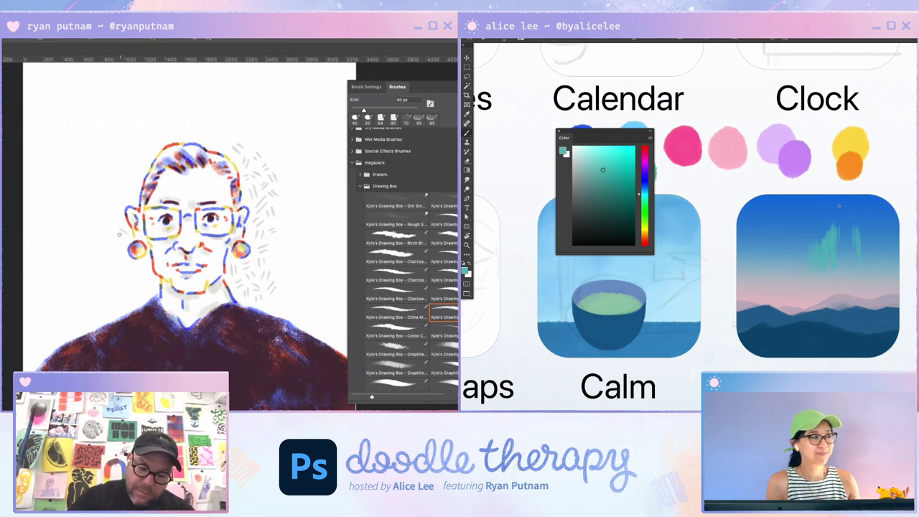
# Add matching grey dashes on the opposite side of the head, and extend the Afterlight icon's aurora with more teal streaks.
pyautogui.moveTo(120, 231); pyautogui.dragTo(112, 218)
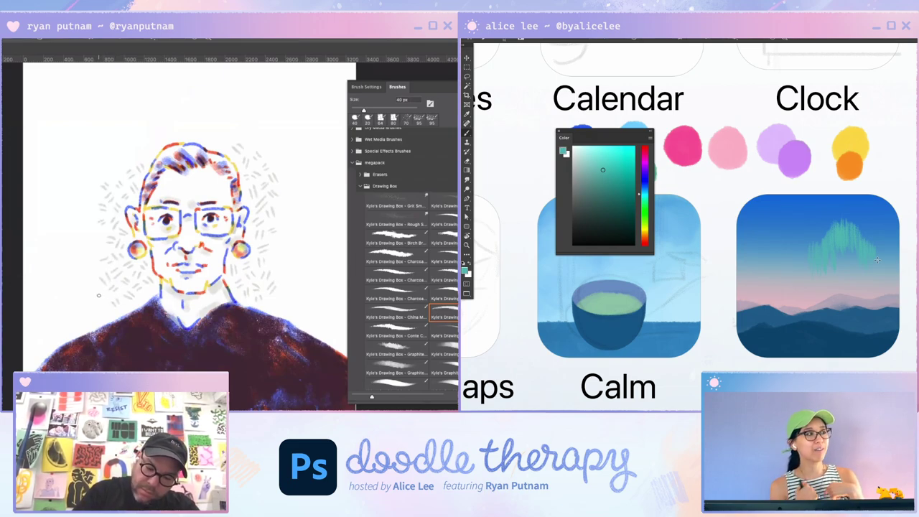
pyautogui.moveTo(282, 325); pyautogui.dragTo(267, 297)
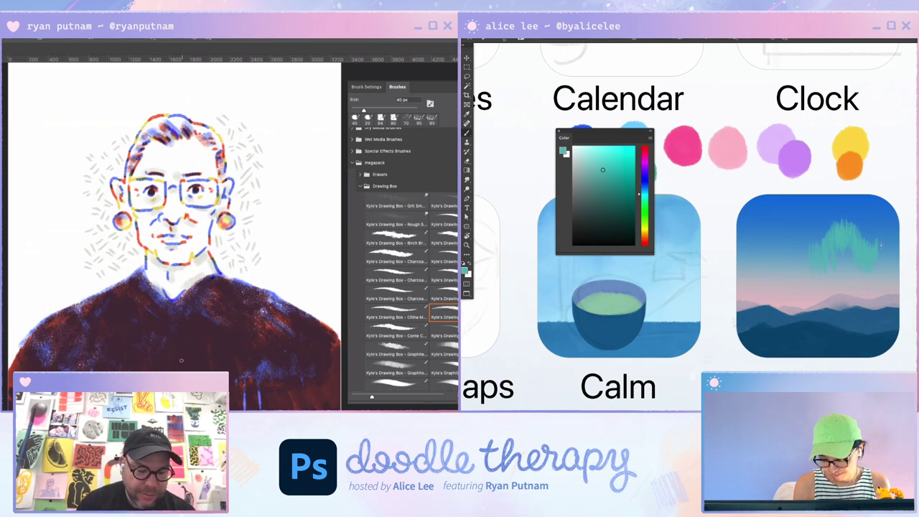
pyautogui.moveTo(880, 230); pyautogui.dragTo(883, 249)
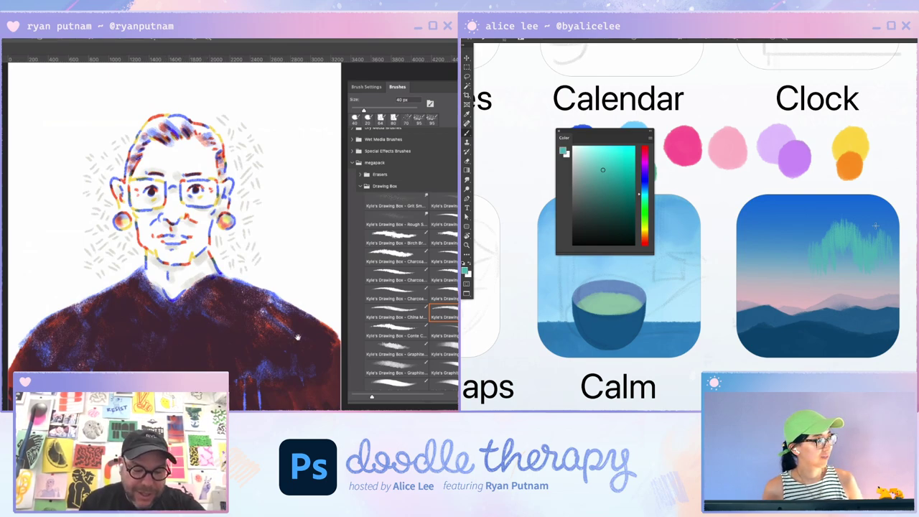
# Examine the lace collar in the reference photo beside the portrait artboard, and return to the portrait.
pyautogui.moveTo(297, 338); pyautogui.dragTo(399, 327)
pyautogui.hscroll(-2, 93, 239)
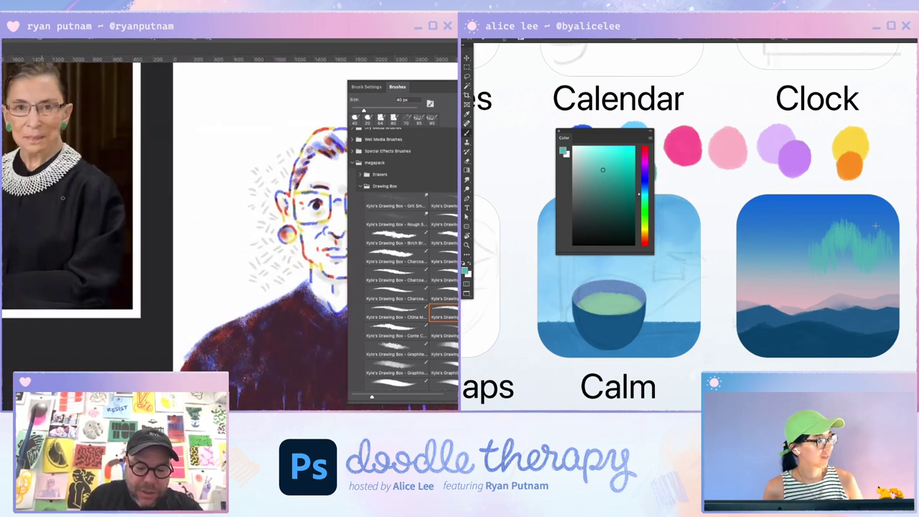
pyautogui.scroll(1, 94, 241)
pyautogui.hscroll(-1, 94, 240)
pyautogui.scroll(1, 98, 246)
pyautogui.hscroll(-1, 97, 245)
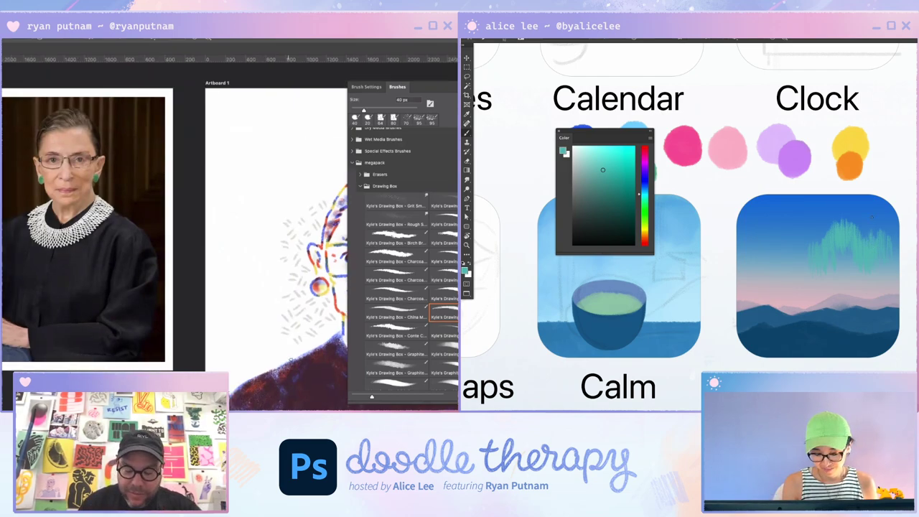
pyautogui.scroll(-1, 71, 296)
pyautogui.hscroll(2, 71, 296)
pyautogui.scroll(-3, 71, 296)
pyautogui.hscroll(8, 71, 296)
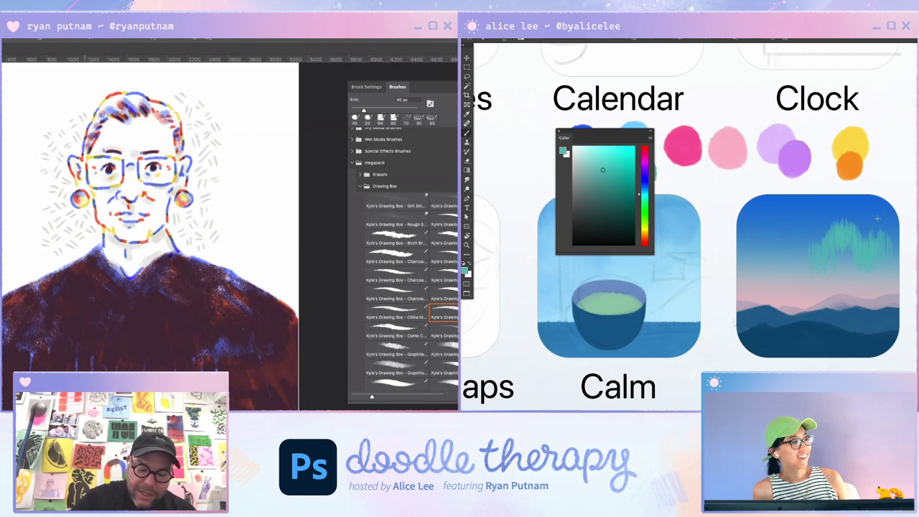
# Try to outline a wide collar on the shirt with two light grey curved lines.
pyautogui.moveTo(84, 256)
pyautogui.mouseDown()
pyautogui.moveTo(107, 285)
pyautogui.moveTo(140, 296)
pyautogui.mouseUp()
pyautogui.hotkey('ctrl', 'z')
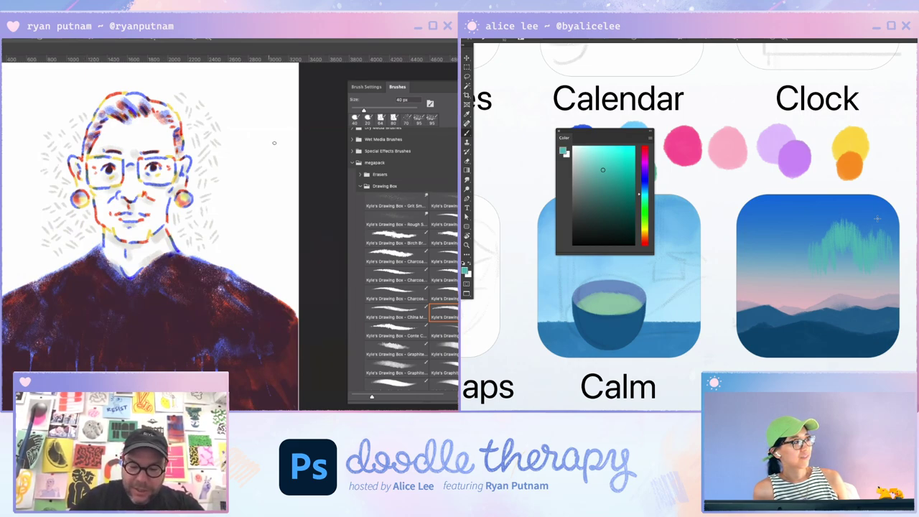
pyautogui.moveTo(81, 258)
pyautogui.mouseDown()
pyautogui.moveTo(131, 308)
pyautogui.moveTo(207, 284)
pyautogui.moveTo(217, 269)
pyautogui.mouseUp()
pyautogui.moveTo(51, 270)
pyautogui.mouseDown()
pyautogui.moveTo(70, 340)
pyautogui.moveTo(111, 363)
pyautogui.moveTo(216, 348)
pyautogui.moveTo(259, 293)
pyautogui.mouseUp()
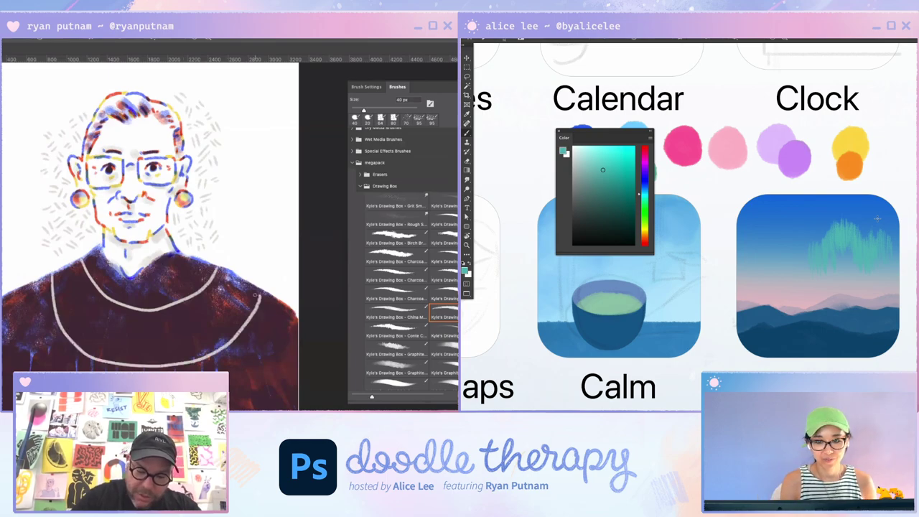
# Try to fill one side of the collar with light grey crosshatching, and undo the collar drawing.
pyautogui.moveTo(156, 310); pyautogui.dragTo(176, 362)
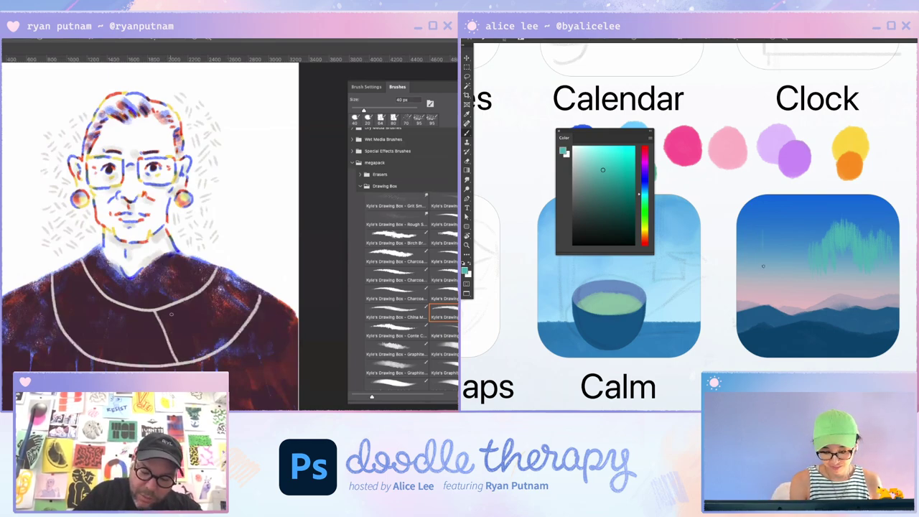
pyautogui.moveTo(162, 309)
pyautogui.mouseDown()
pyautogui.moveTo(195, 360)
pyautogui.moveTo(207, 359)
pyautogui.moveTo(204, 326)
pyautogui.moveTo(238, 333)
pyautogui.mouseUp()
pyautogui.press('super+minus')
pyautogui.press('super+minus')
pyautogui.press('super+minus')
pyautogui.press('super+plus')
pyautogui.moveTo(196, 293)
pyautogui.mouseDown()
pyautogui.moveTo(258, 321)
pyautogui.moveTo(253, 304)
pyautogui.mouseUp()
pyautogui.moveTo(214, 278); pyautogui.dragTo(251, 287)
pyautogui.moveTo(168, 305); pyautogui.dragTo(174, 359)
pyautogui.moveTo(171, 302); pyautogui.dragTo(176, 359)
pyautogui.moveTo(179, 296)
pyautogui.mouseDown()
pyautogui.moveTo(185, 360)
pyautogui.moveTo(212, 352)
pyautogui.mouseUp()
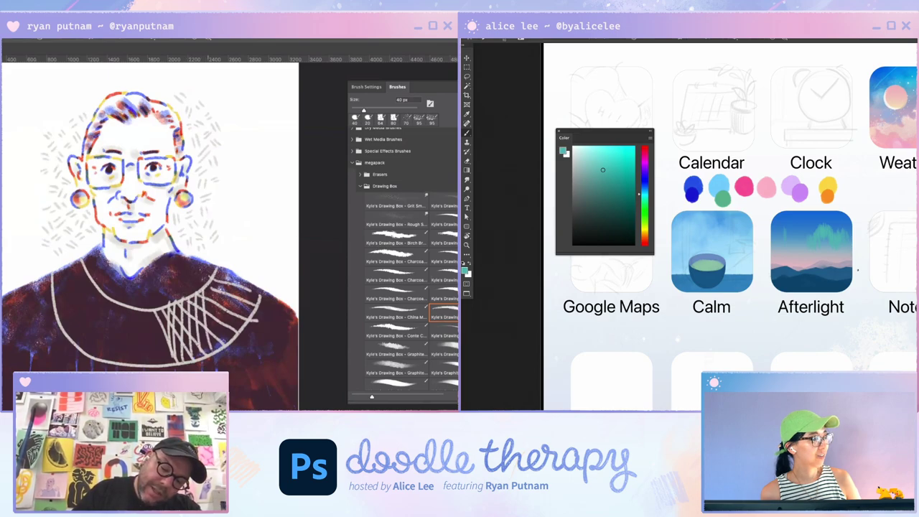
pyautogui.moveTo(208, 283)
pyautogui.mouseDown()
pyautogui.moveTo(222, 342)
pyautogui.moveTo(231, 336)
pyautogui.mouseUp()
pyautogui.moveTo(234, 284); pyautogui.dragTo(252, 316)
pyautogui.hotkey('ctrl', 'z')
pyautogui.hotkey('ctrl', 'z')
pyautogui.hotkey('ctrl', 'z')
pyautogui.hotkey('ctrl', 'z')
pyautogui.hotkey('ctrl', 'z')
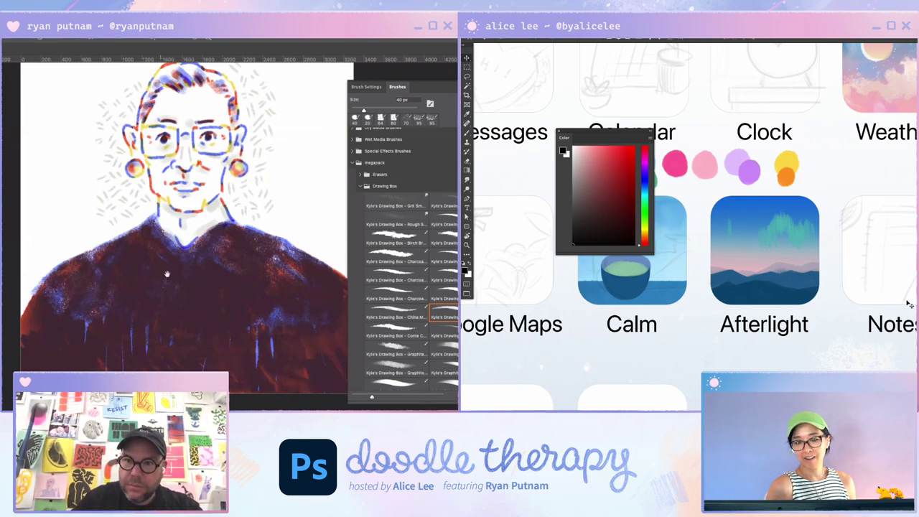
# Sample teal from the Afterlight icon's aurora and extend its vertical streaks across the left part of the sky.
pyautogui.moveTo(165, 274); pyautogui.dragTo(177, 285)
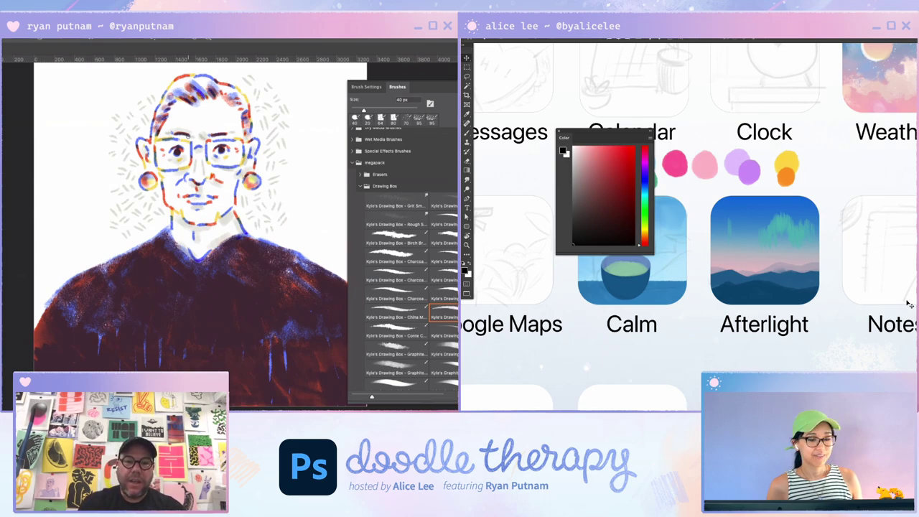
pyautogui.press('b')
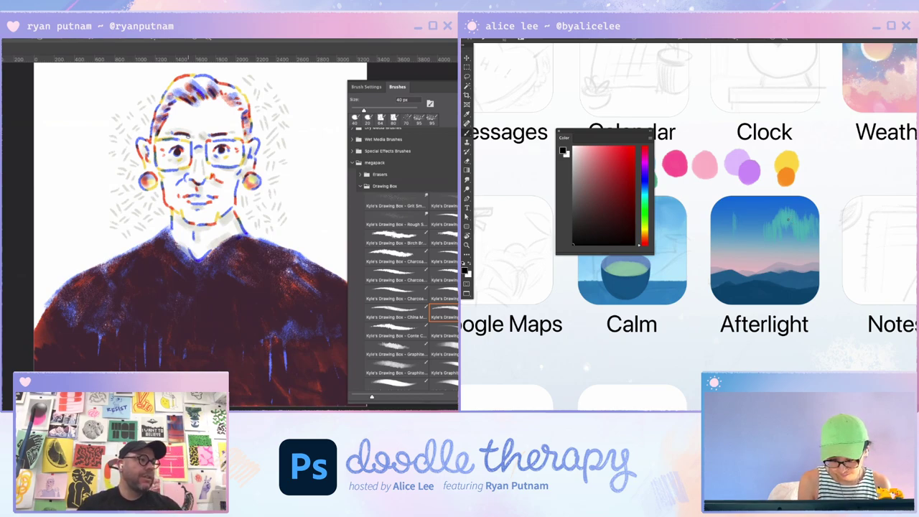
pyautogui.click(783, 225)
pyautogui.press('Escape')
pyautogui.press('i')
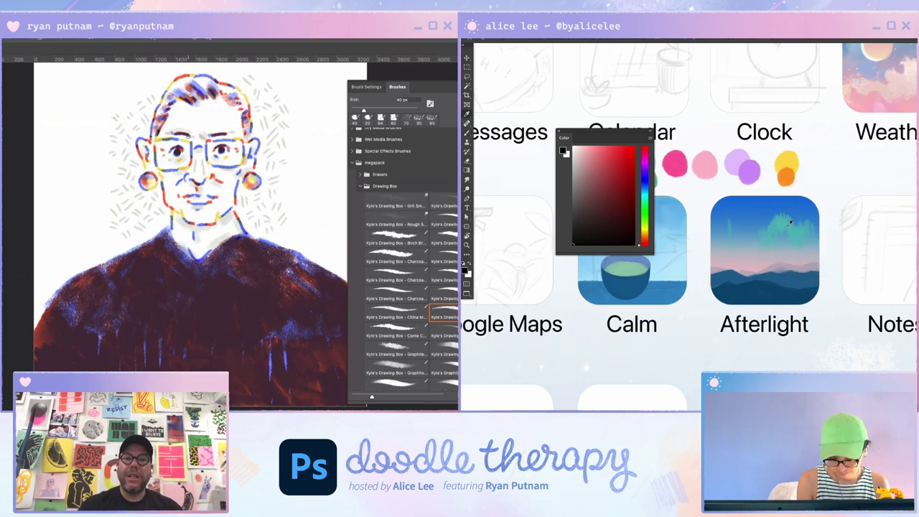
pyautogui.click(790, 225)
pyautogui.hotkey('ctrl', 'z')
pyautogui.hotkey('ctrl', 'z')
pyautogui.press('b')
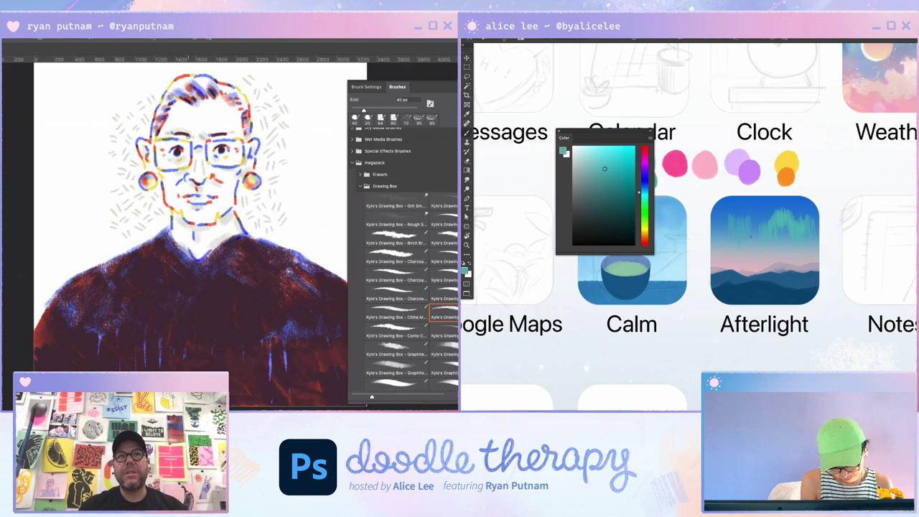
pyautogui.moveTo(754, 214); pyautogui.dragTo(755, 229)
pyautogui.moveTo(757, 214); pyautogui.dragTo(761, 228)
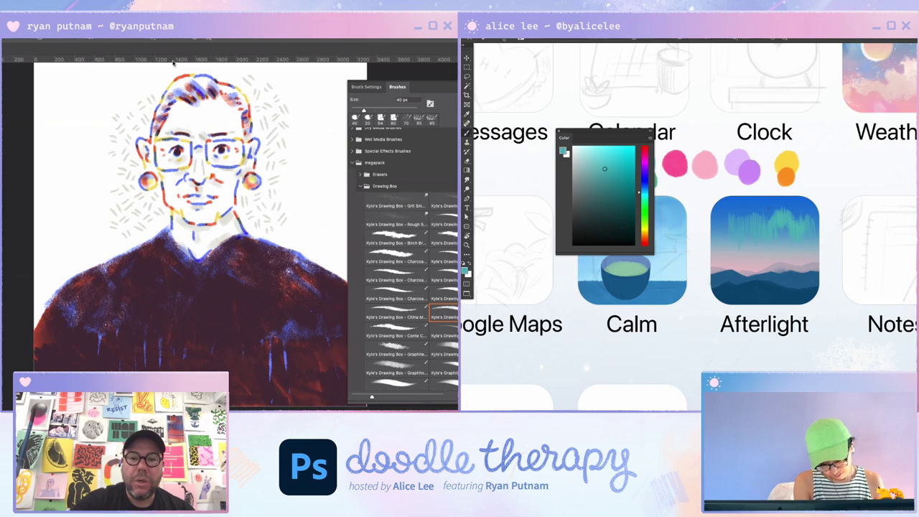
pyautogui.press('super+plus')
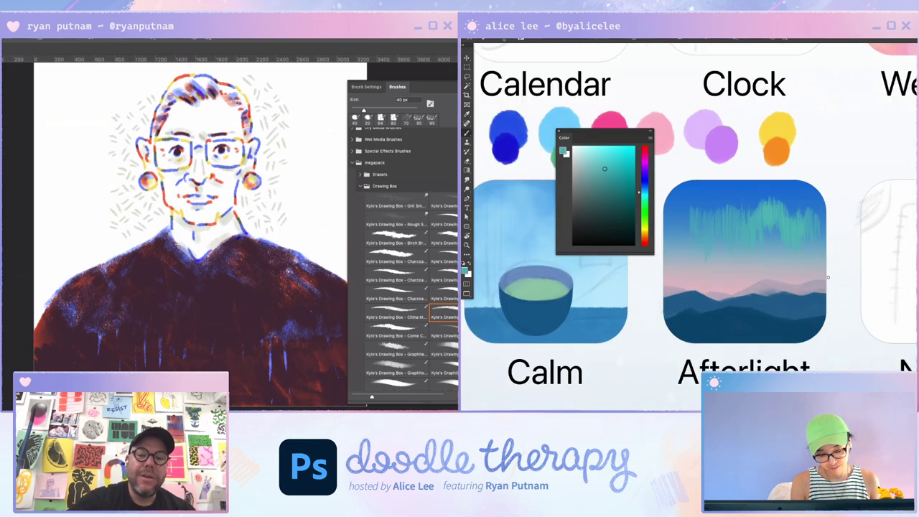
pyautogui.moveTo(816, 294); pyautogui.dragTo(918, 292)
# Reset the foreground and background colors to default black and white, hiding and reshowing the portrait's brush library.
pyautogui.press('F5')
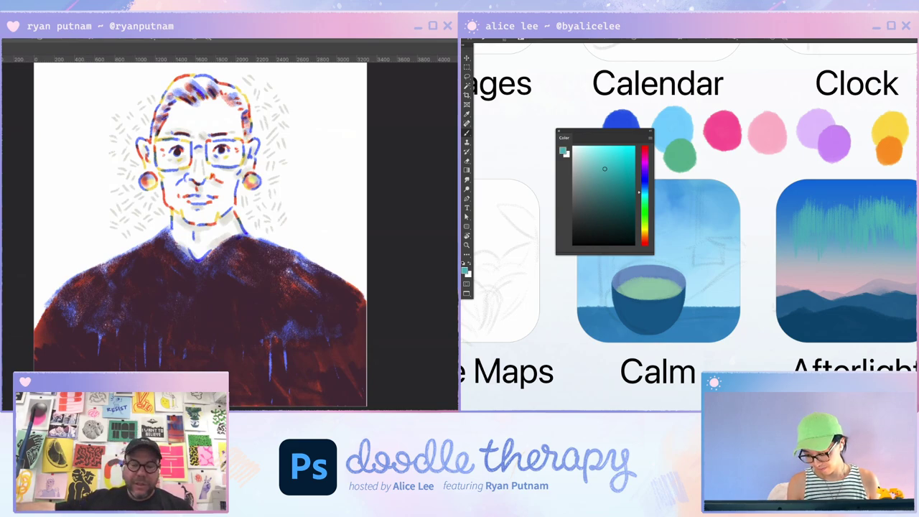
pyautogui.press('d')
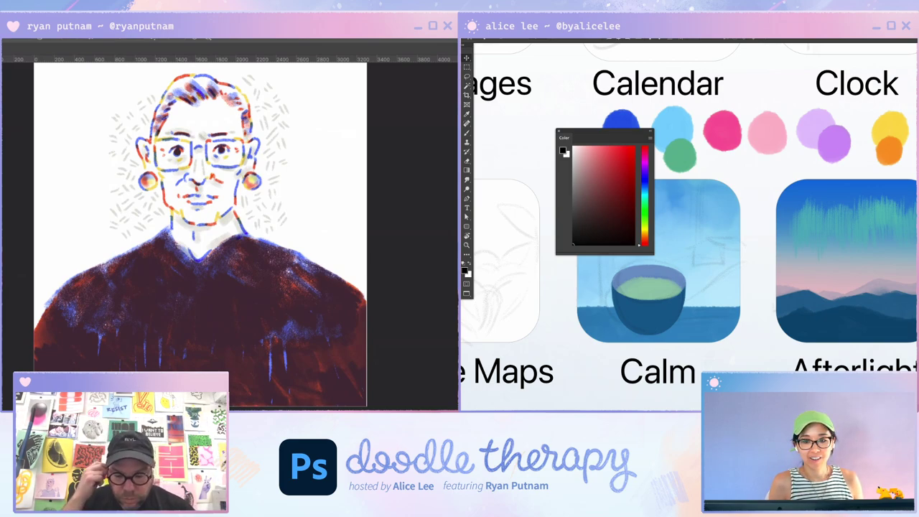
pyautogui.press('F5')
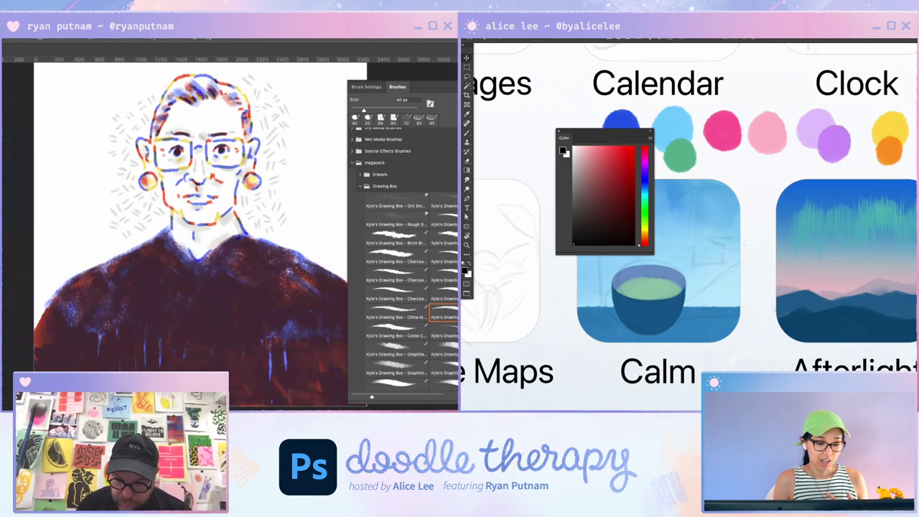
# Toggle the portrait's separate color layers, such as red and blue, off and on to examine what each one contributes.
pyautogui.hotkey('ctrl', 'z')
pyautogui.hotkey('ctrl', 'shift', 'z')
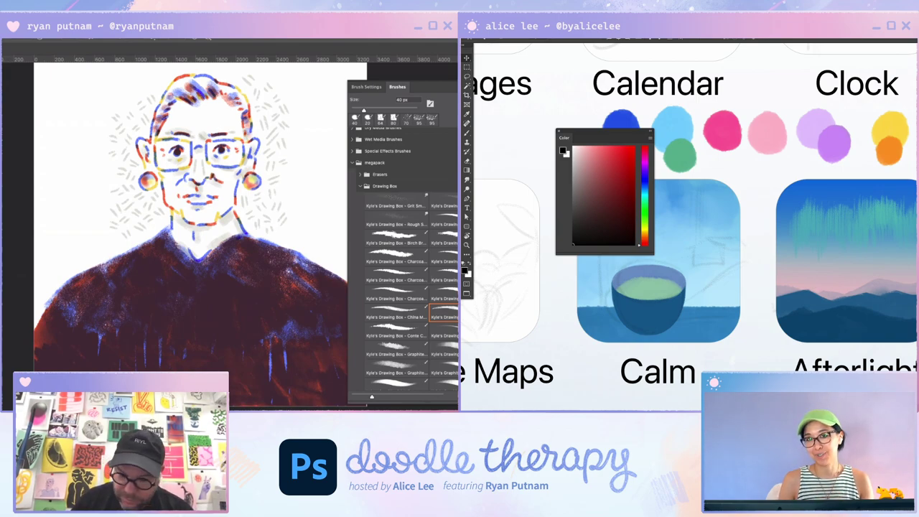
pyautogui.hotkey('ctrl', 'z')
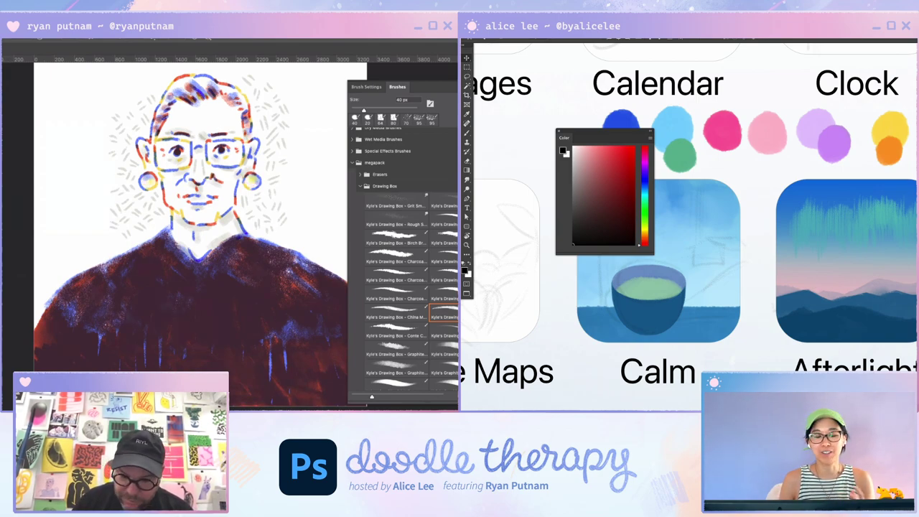
pyautogui.hotkey('ctrl', 'shift', 'z')
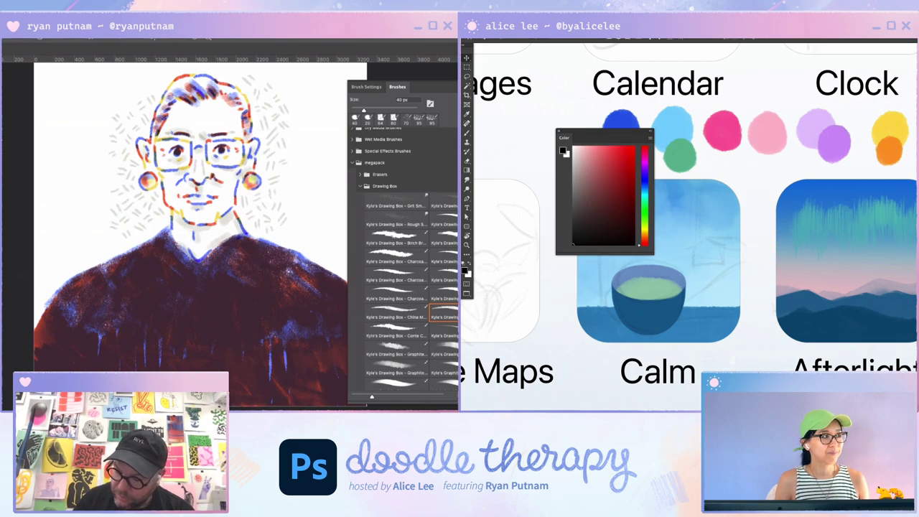
pyautogui.hotkey('ctrl', 'z')
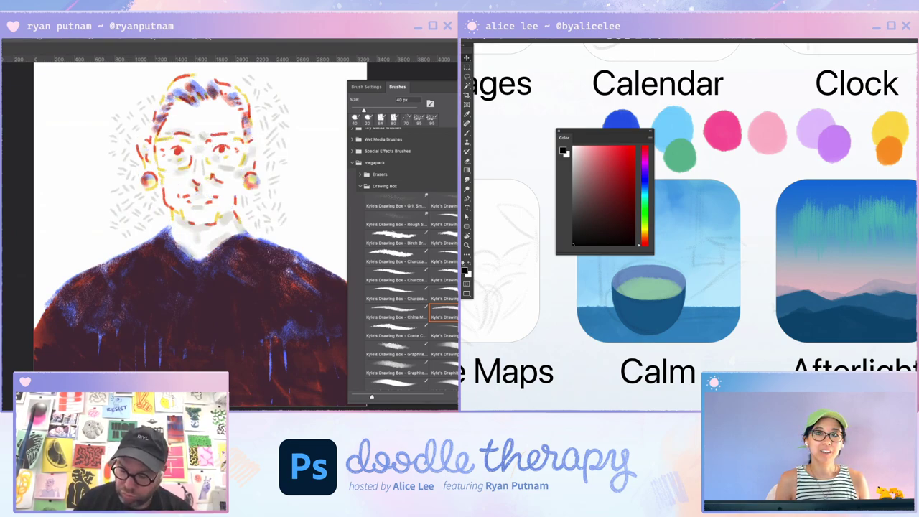
pyautogui.hotkey('ctrl', 'shift', 'z')
pyautogui.hotkey('ctrl', ',')
pyautogui.hotkey('ctrl', ',')
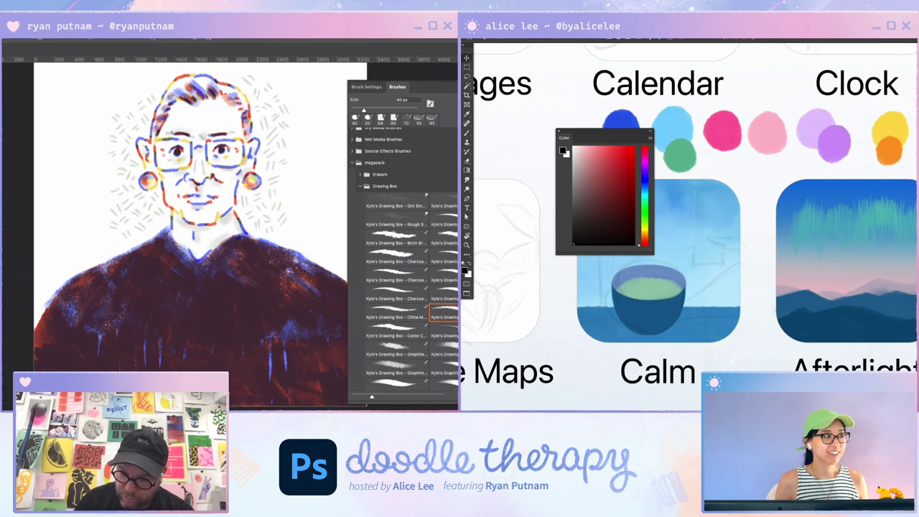
pyautogui.hotkey('ctrl', ',')
pyautogui.hotkey('ctrl', ',')
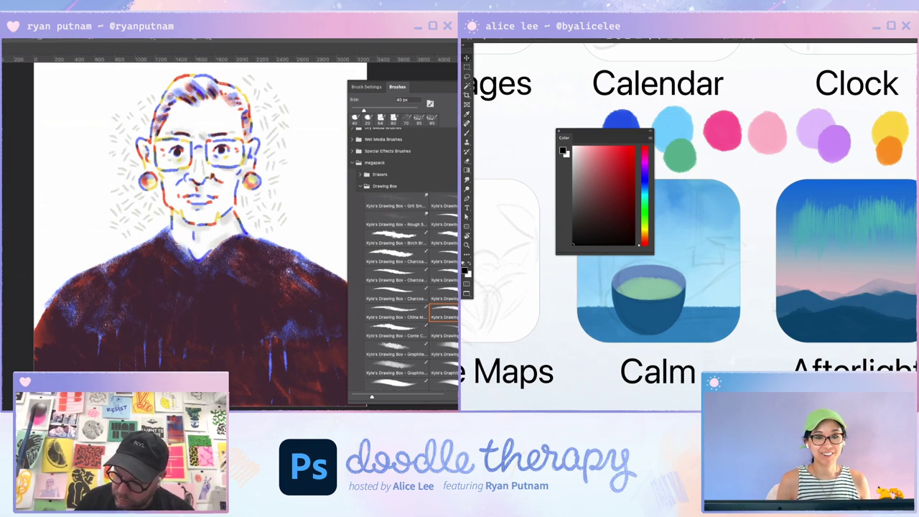
pyautogui.hotkey('ctrl', 'z')
pyautogui.hotkey('ctrl', 'shift', 'z')
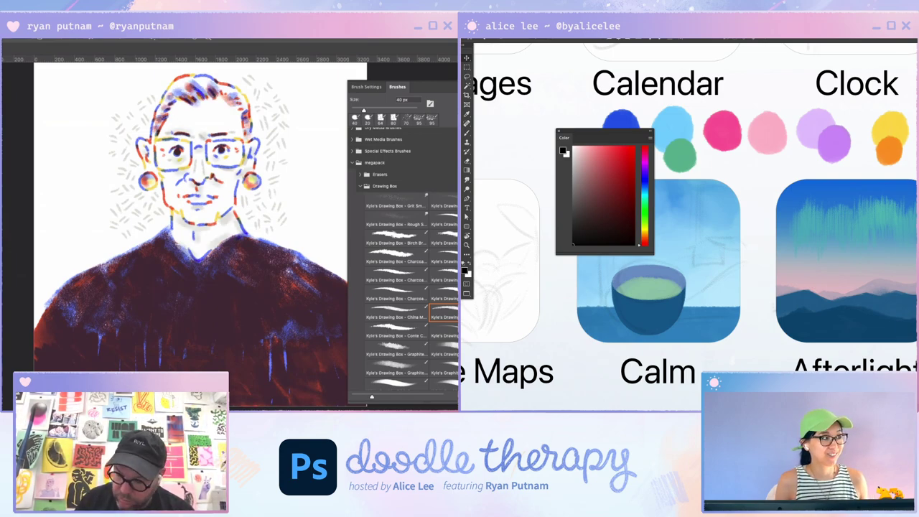
pyautogui.hotkey('ctrl', ',')
pyautogui.hotkey('ctrl', ',')
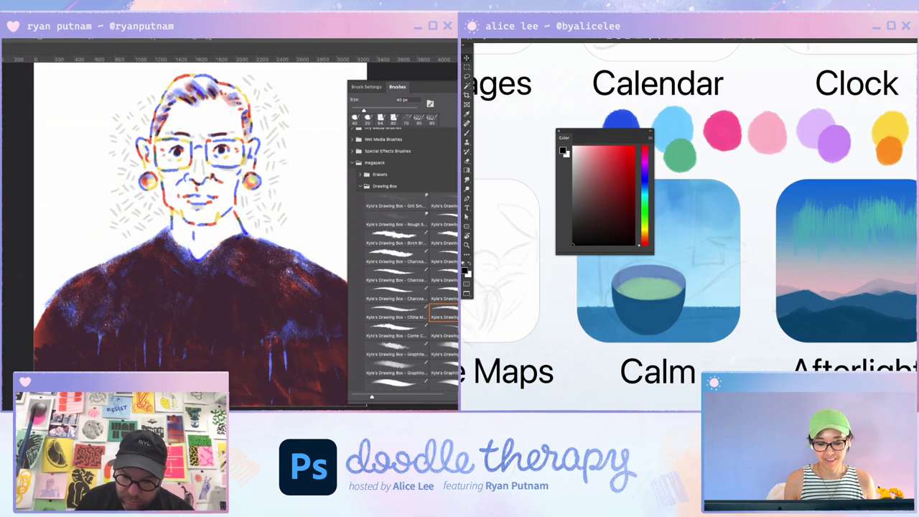
pyautogui.hotkey('ctrl', ',')
pyautogui.hotkey('ctrl', 'z')
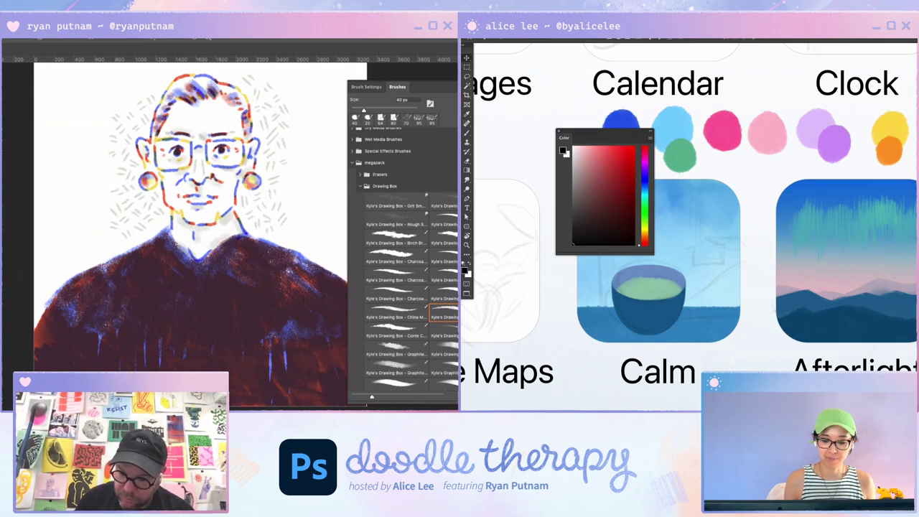
pyautogui.hotkey('ctrl', 'shift', 'z')
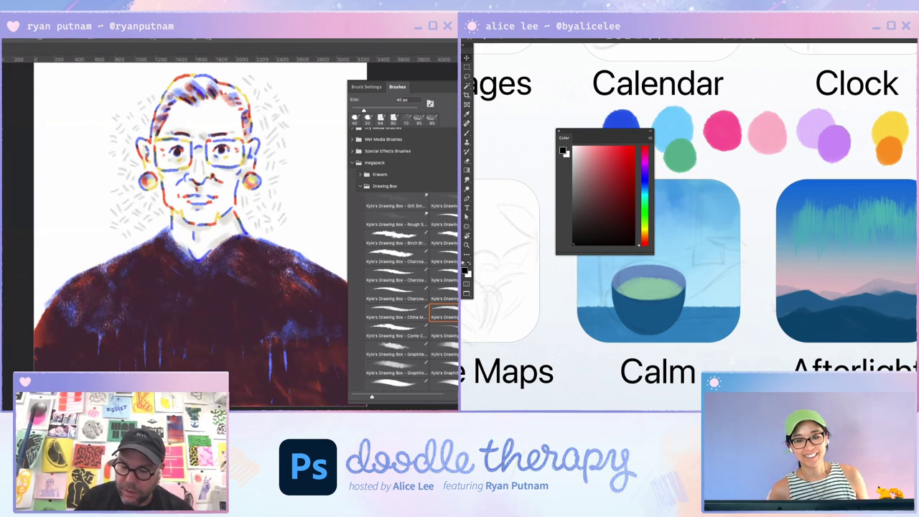
# Step backward and forward through the last six portrait changes to compare its states.
pyautogui.press('super+z')
pyautogui.press('super+z')
pyautogui.press('super+z')
pyautogui.press('super+z')
pyautogui.press('super+z')
pyautogui.press('super+z')
pyautogui.press('super+shift+z')
pyautogui.press('super+shift+z')
pyautogui.press('super+shift+z')
pyautogui.press('super+shift+z')
pyautogui.press('super+shift+z')
pyautogui.press('super+shift+z')
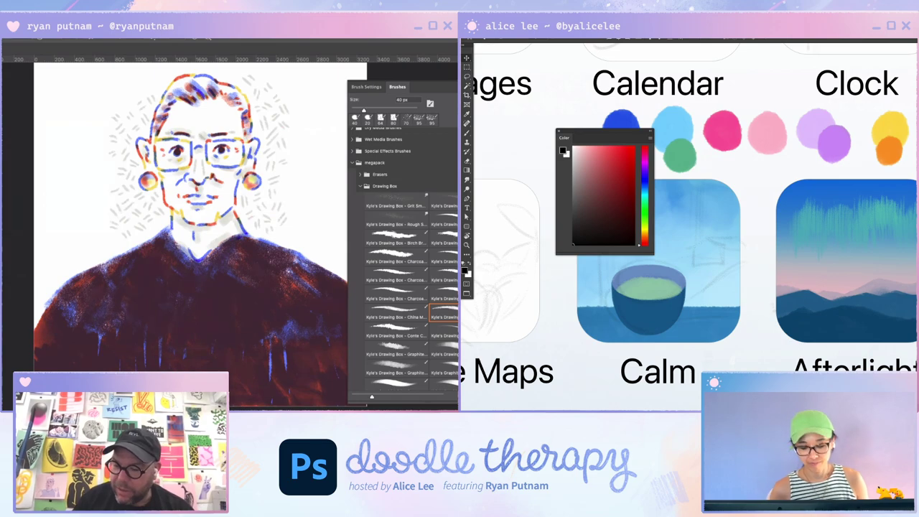
# Sample the aurora's teal in the Afterlight icon and choose a slightly darker teal as the painting color.
pyautogui.press('u')
pyautogui.press('i')
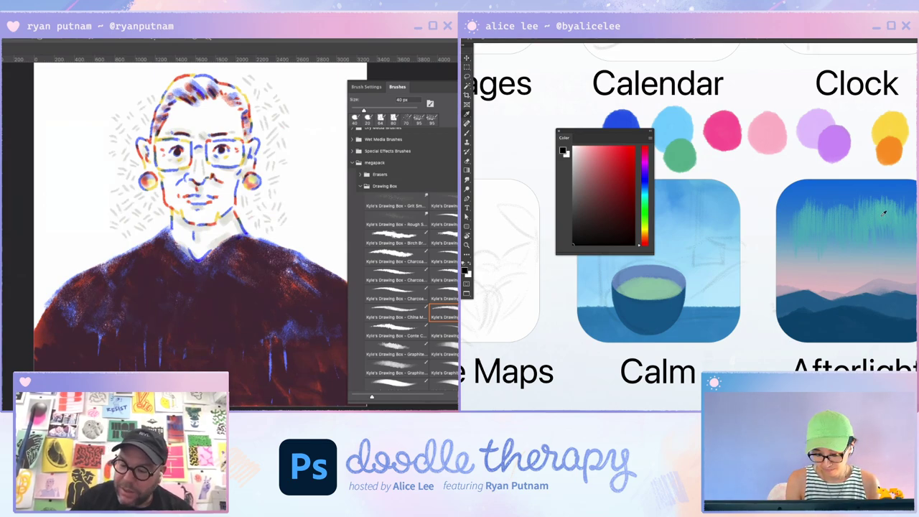
pyautogui.click(884, 217)
pyautogui.keyDown('alt'); pyautogui.click(886, 214); pyautogui.keyUp('alt')
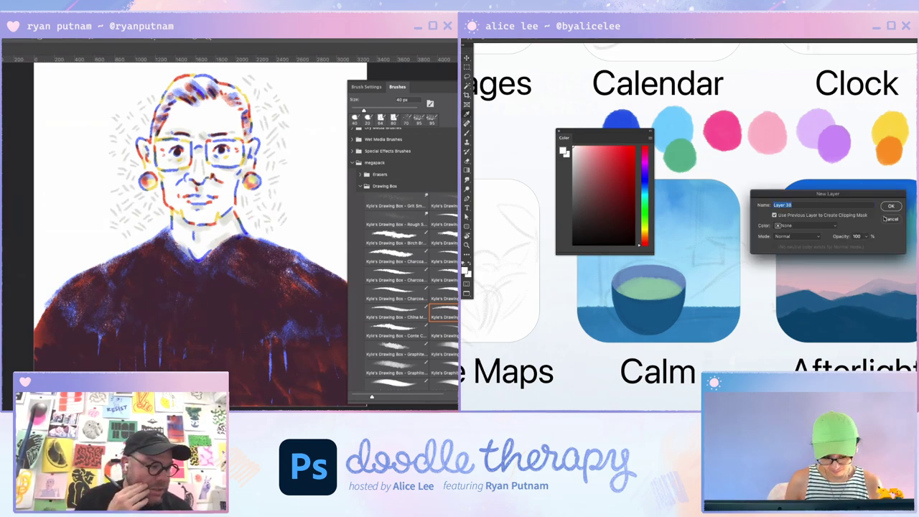
pyautogui.keyDown('alt'); pyautogui.click(887, 214); pyautogui.keyUp('alt')
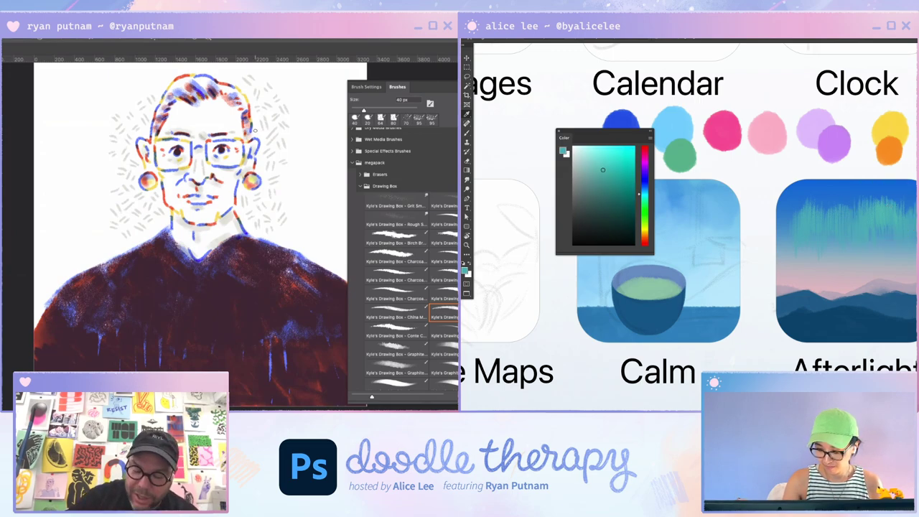
pyautogui.click(611, 174)
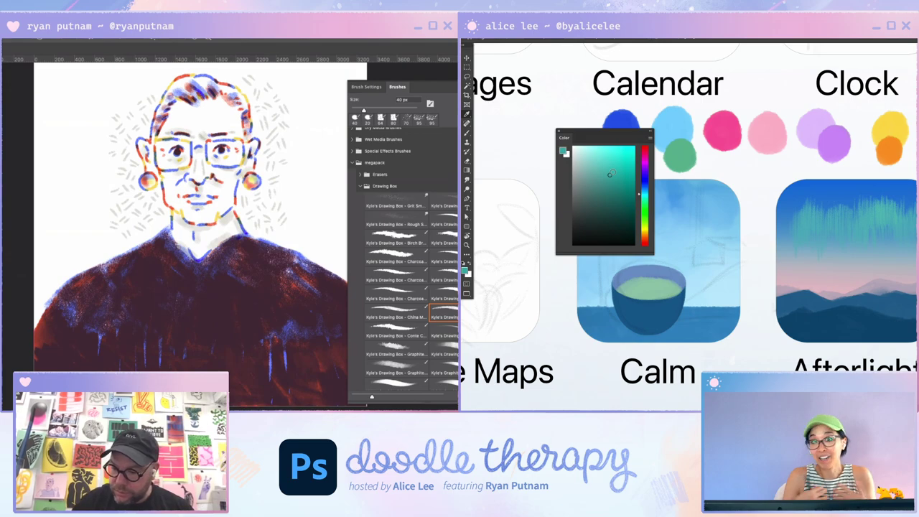
# Hide the portrait's brush library and try a red curved collar line on the shirt, undoing the stroke.
pyautogui.press('F5')
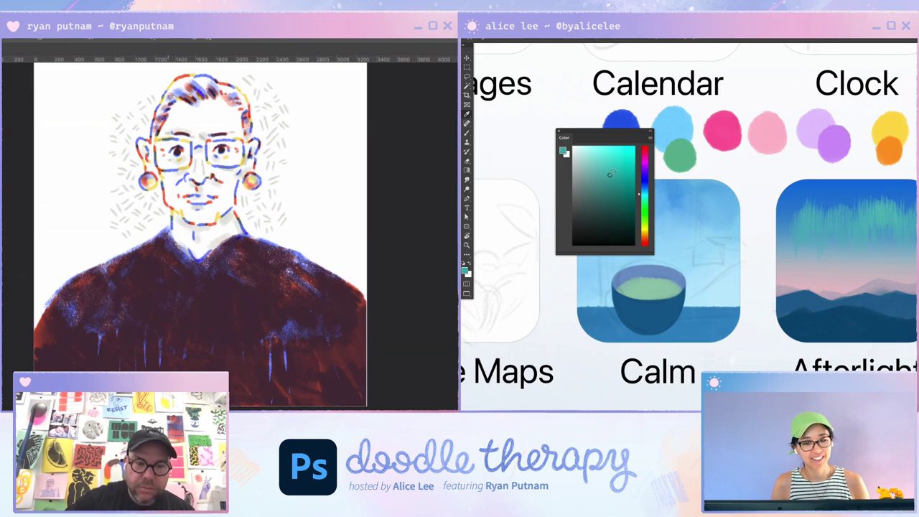
pyautogui.moveTo(162, 236)
pyautogui.mouseDown()
pyautogui.moveTo(166, 278)
pyautogui.moveTo(210, 299)
pyautogui.mouseUp()
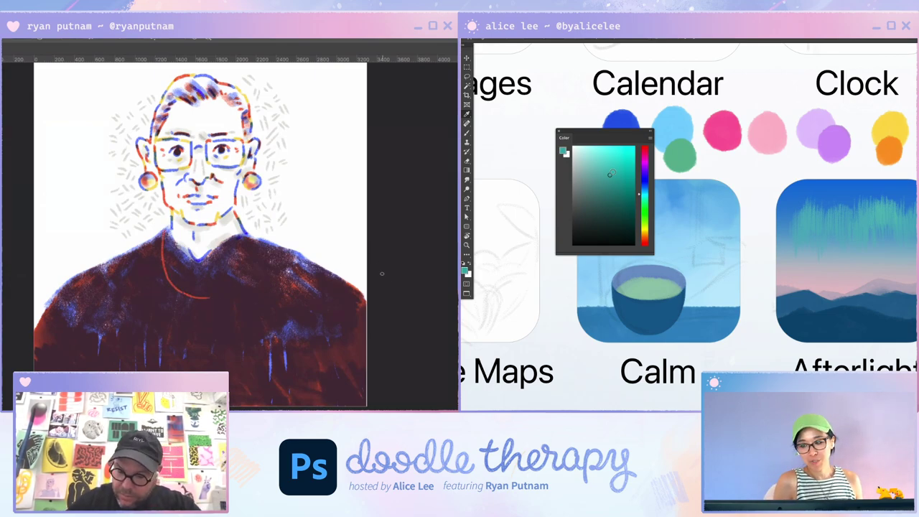
pyautogui.hotkey('ctrl', 'z')
pyautogui.hotkey('ctrl', '-')
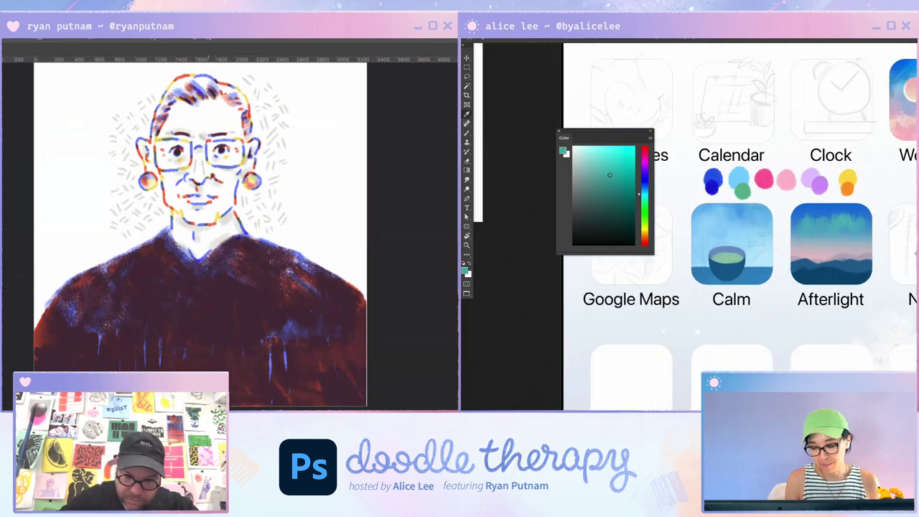
# Try another curved collar line across the portrait's shirt, and move the Color panel below the starter palette.
pyautogui.moveTo(914, 264); pyautogui.dragTo(905, 276)
pyautogui.hotkey('ctrl', '-')
pyautogui.moveTo(162, 236)
pyautogui.mouseDown()
pyautogui.moveTo(209, 291)
pyautogui.moveTo(253, 276)
pyautogui.moveTo(275, 247)
pyautogui.mouseUp()
pyautogui.moveTo(633, 139); pyautogui.dragTo(658, 246)
pyautogui.hotkey('ctrl', 'z')
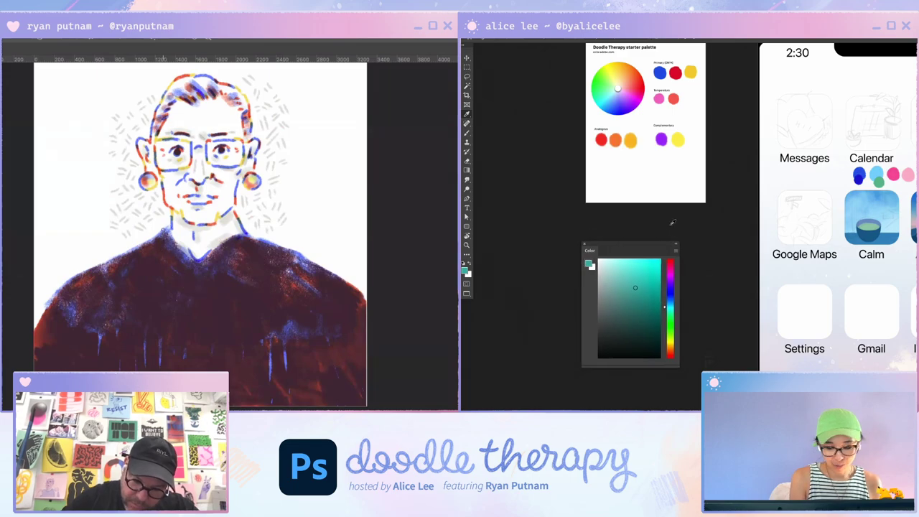
# Draw two nested light grey collar curves on the portrait's shirt, one near the neck and a wider one across the chest.
pyautogui.moveTo(749, 226)
pyautogui.mouseDown()
pyautogui.moveTo(698, 244)
pyautogui.moveTo(722, 258)
pyautogui.mouseUp()
pyautogui.moveTo(162, 235); pyautogui.dragTo(195, 281)
pyautogui.moveTo(723, 258); pyautogui.dragTo(726, 254)
pyautogui.moveTo(195, 281)
pyautogui.mouseDown()
pyautogui.moveTo(239, 264)
pyautogui.moveTo(261, 239)
pyautogui.mouseUp()
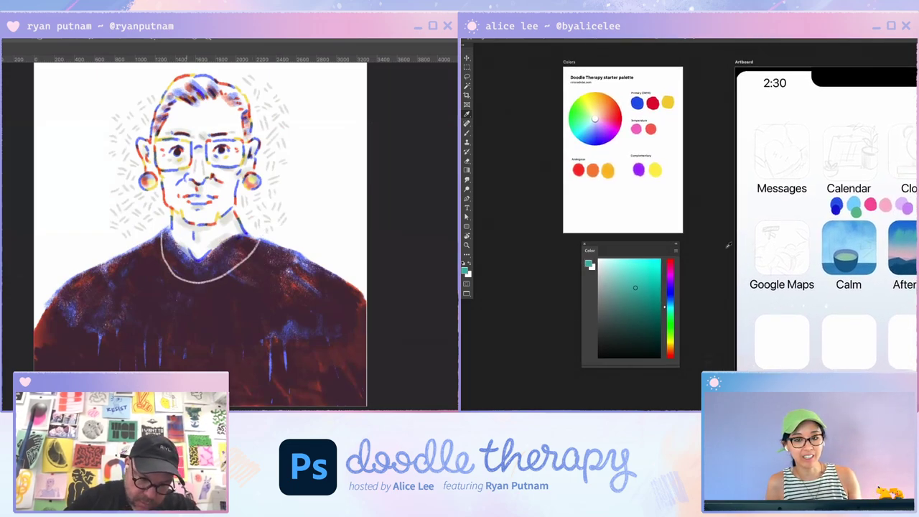
pyautogui.moveTo(209, 299); pyautogui.dragTo(259, 289)
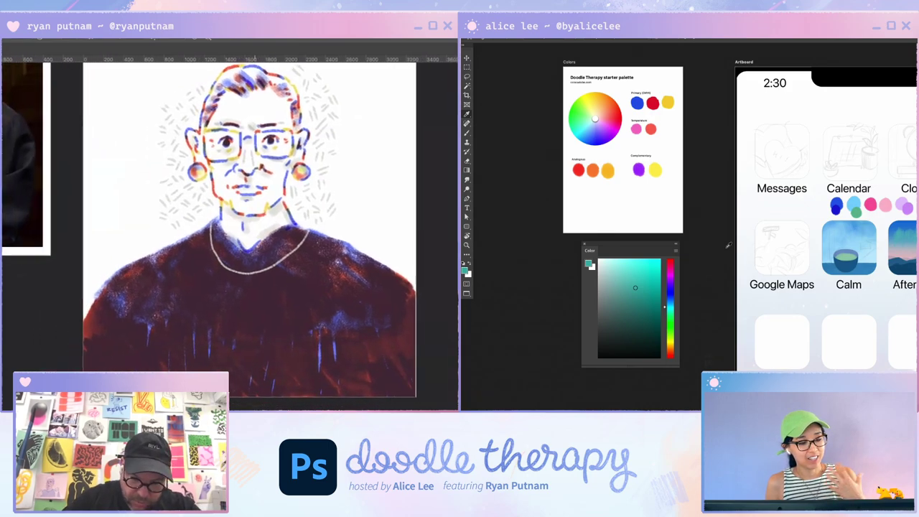
pyautogui.moveTo(186, 237)
pyautogui.mouseDown()
pyautogui.moveTo(197, 301)
pyautogui.moveTo(239, 325)
pyautogui.moveTo(278, 319)
pyautogui.moveTo(311, 296)
pyautogui.moveTo(337, 239)
pyautogui.mouseUp()
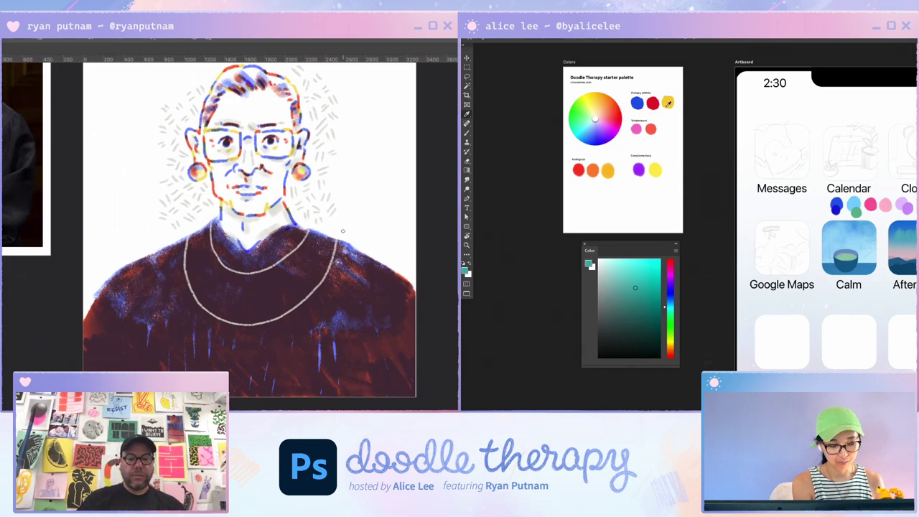
pyautogui.press('v')
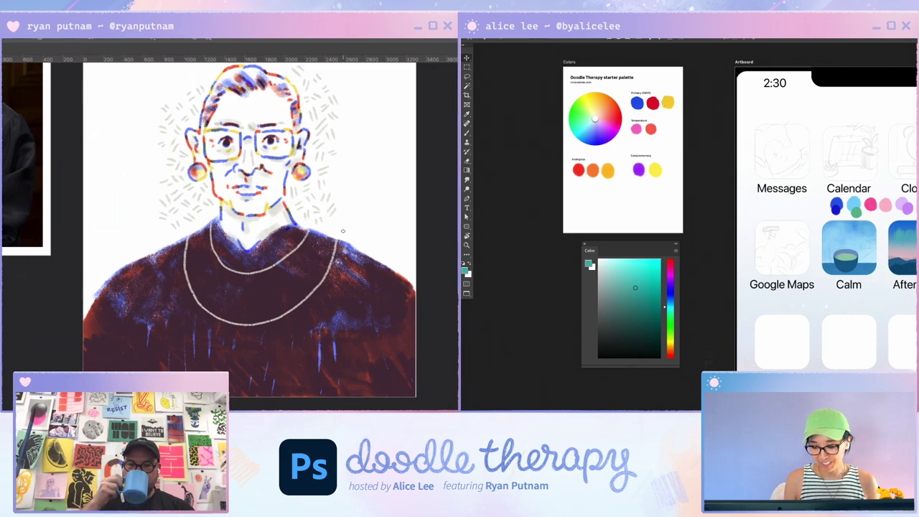
pyautogui.moveTo(918, 308); pyautogui.dragTo(872, 304)
pyautogui.press('super+minus')
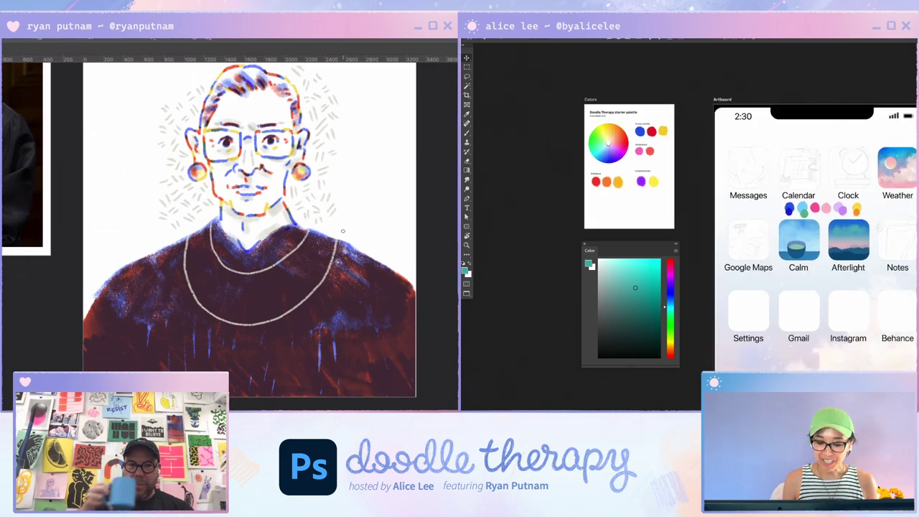
pyautogui.press('super+plus')
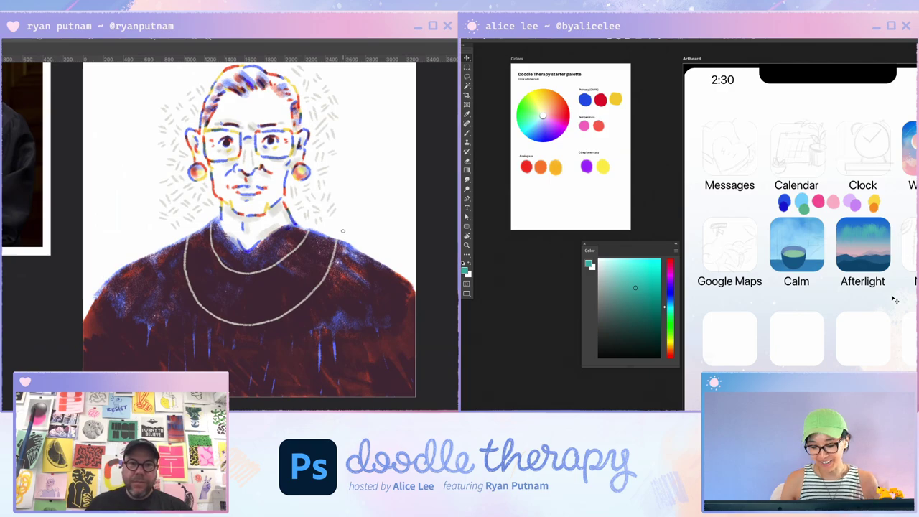